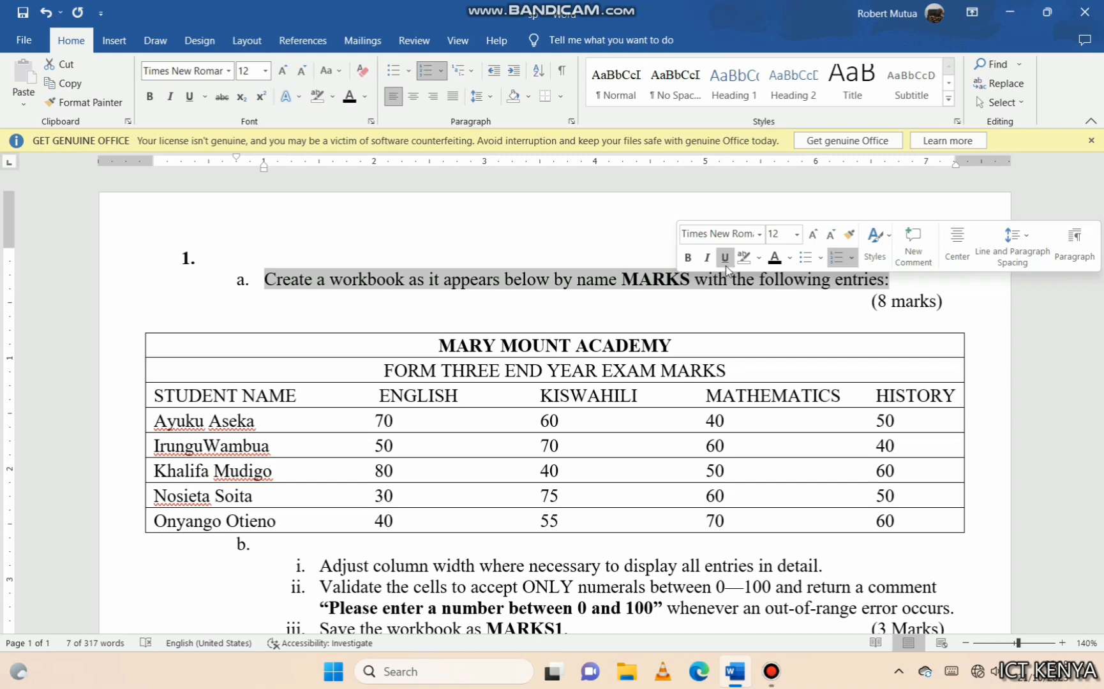
Underline the part a instruction about creating the MARKS workbook
{"action": "left_click", "coordinate": [725, 258]}
{"action": "left_click", "coordinate": [587, 327]}
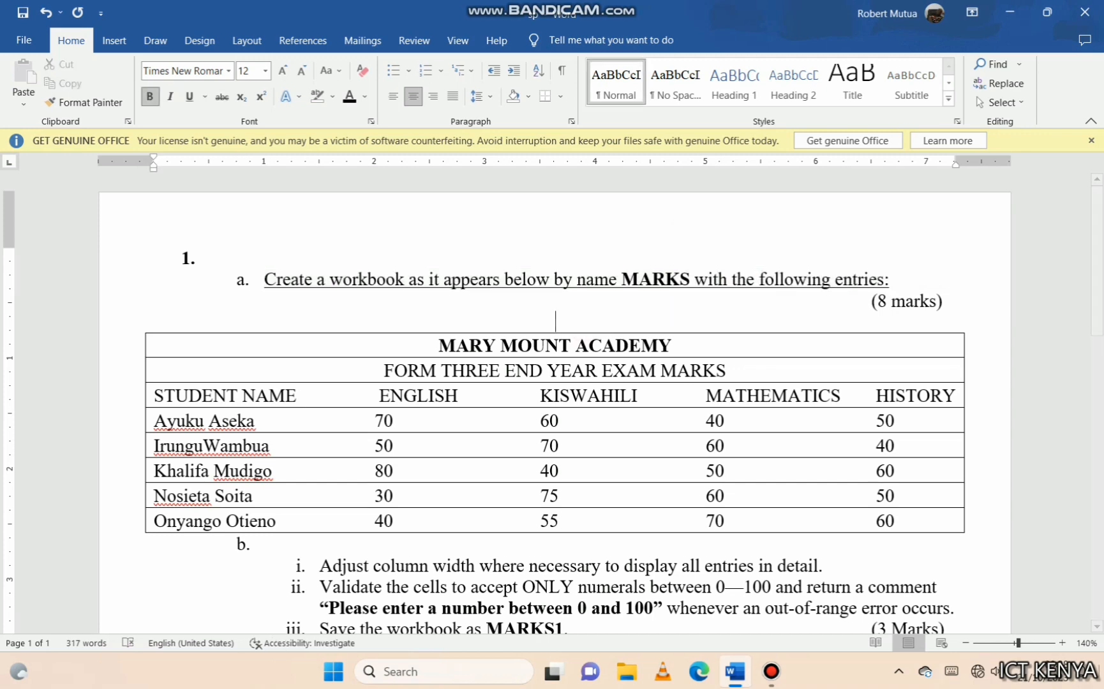
Create a new Microsoft Excel worksheet file named Marks in the Prac folder and open it
{"action": "left_click", "coordinate": [735, 672]}
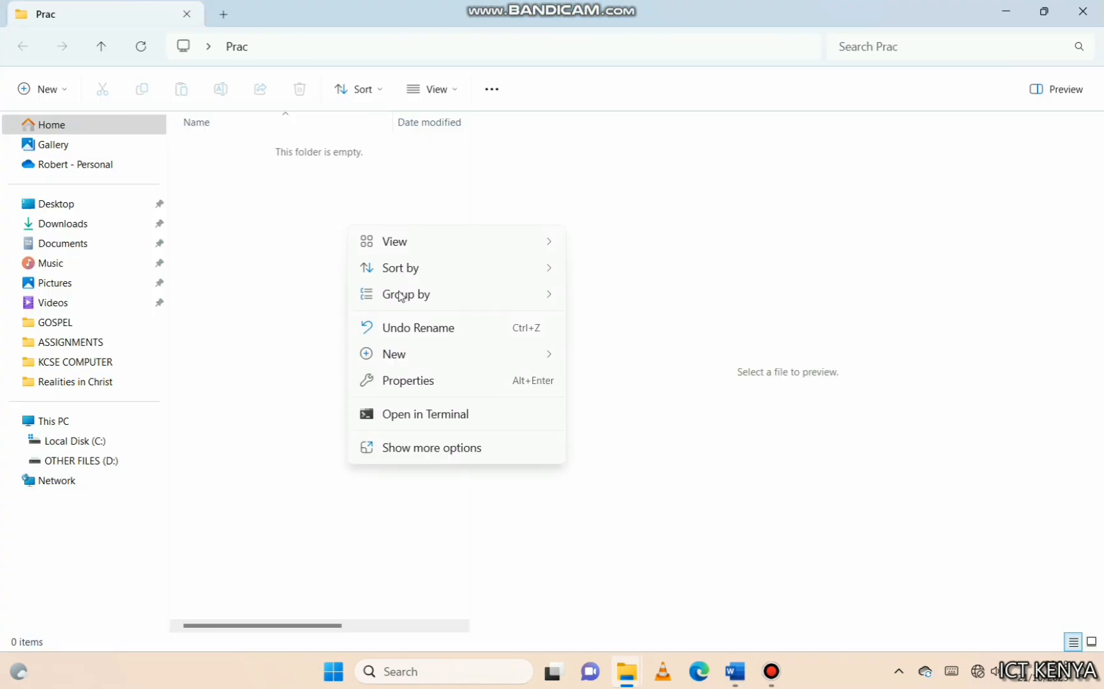
{"action": "left_click", "coordinate": [423, 362]}
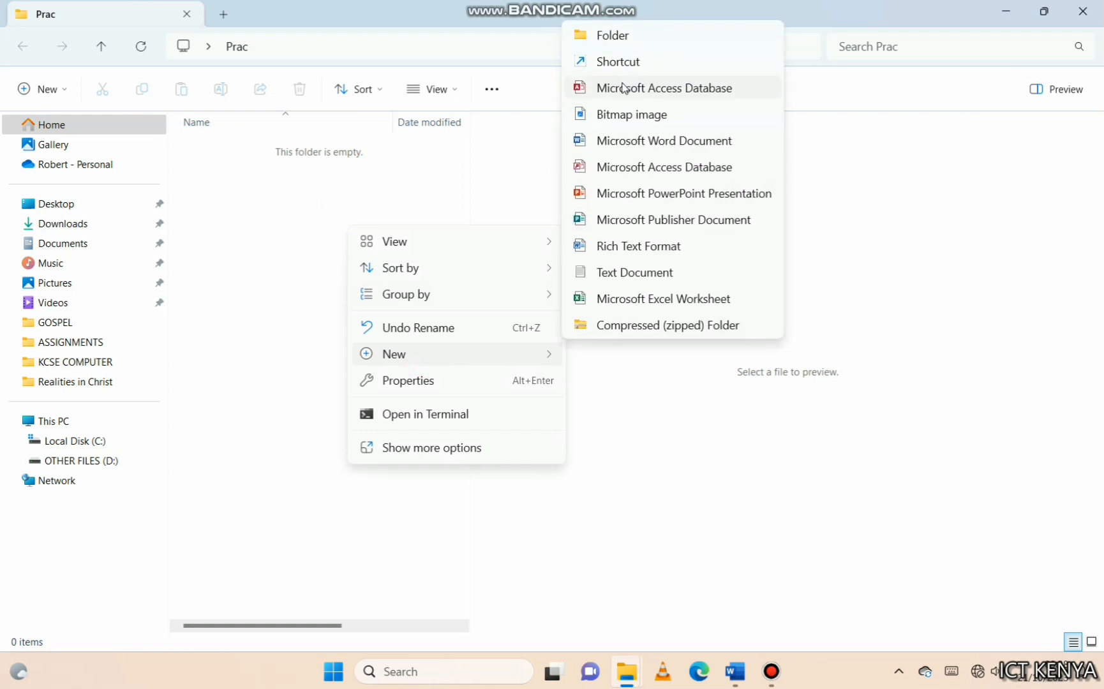
{"action": "left_click", "coordinate": [626, 299]}
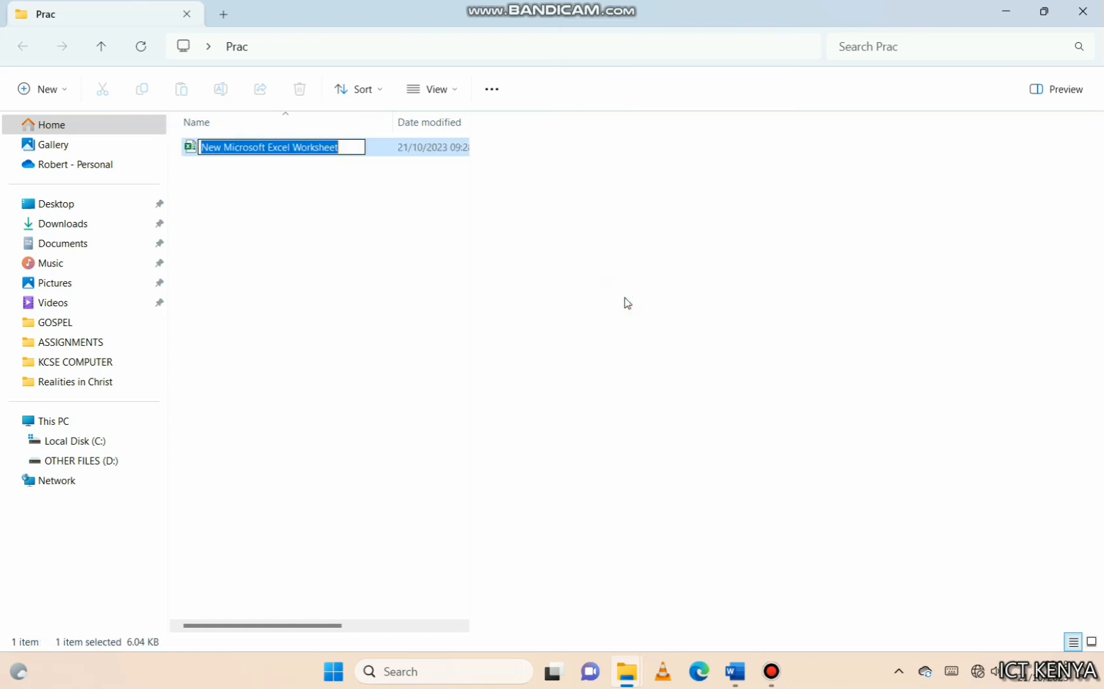
{"action": "type", "text": "Marks"}
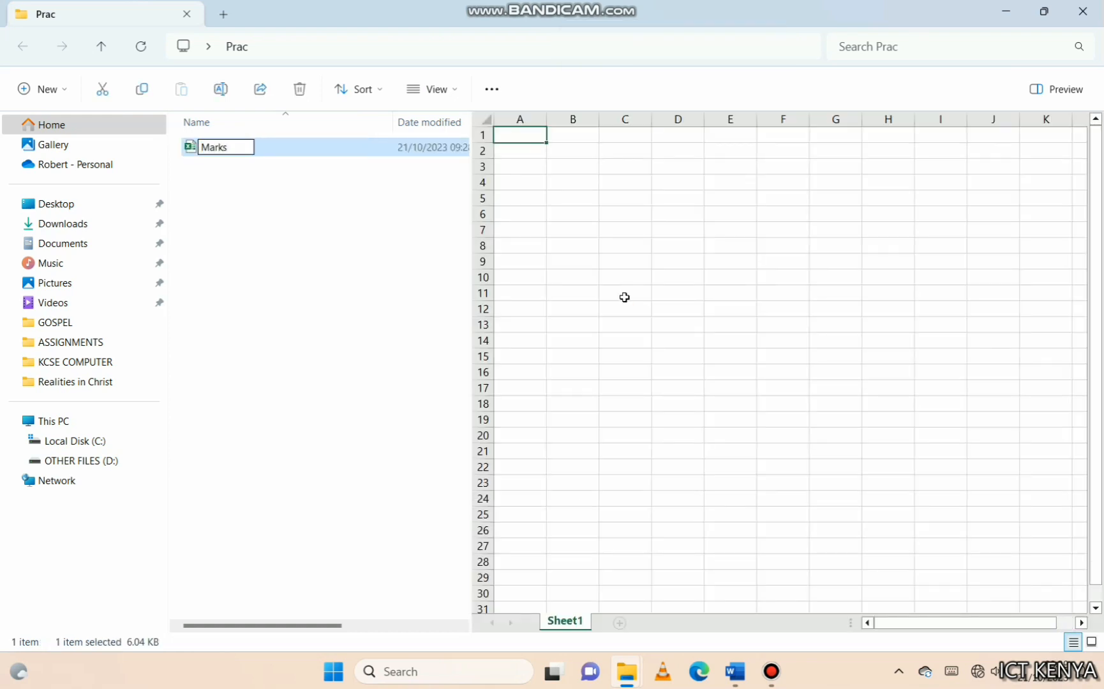
{"action": "key", "text": "Return"}
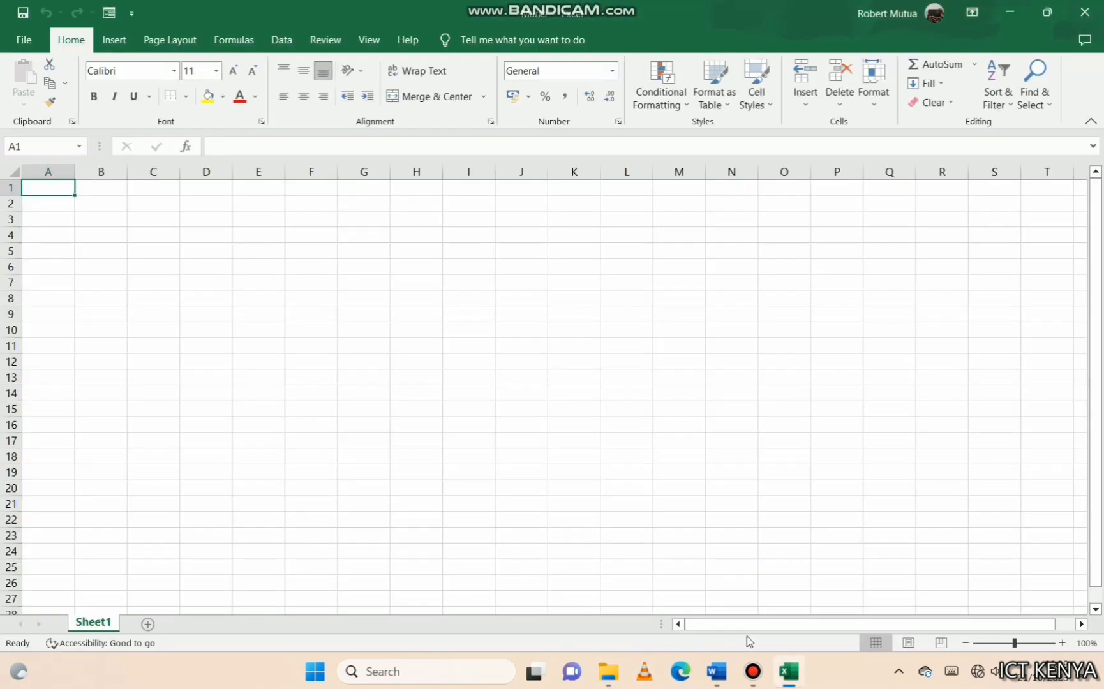
Switch to the Word document and examine the MARY MOUNT ACADEMY table that the workbook must reproduce
{"action": "left_click", "coordinate": [717, 671]}
{"action": "scroll", "coordinate": [273, 315], "scroll_direction": "down", "scroll_amount": 2}
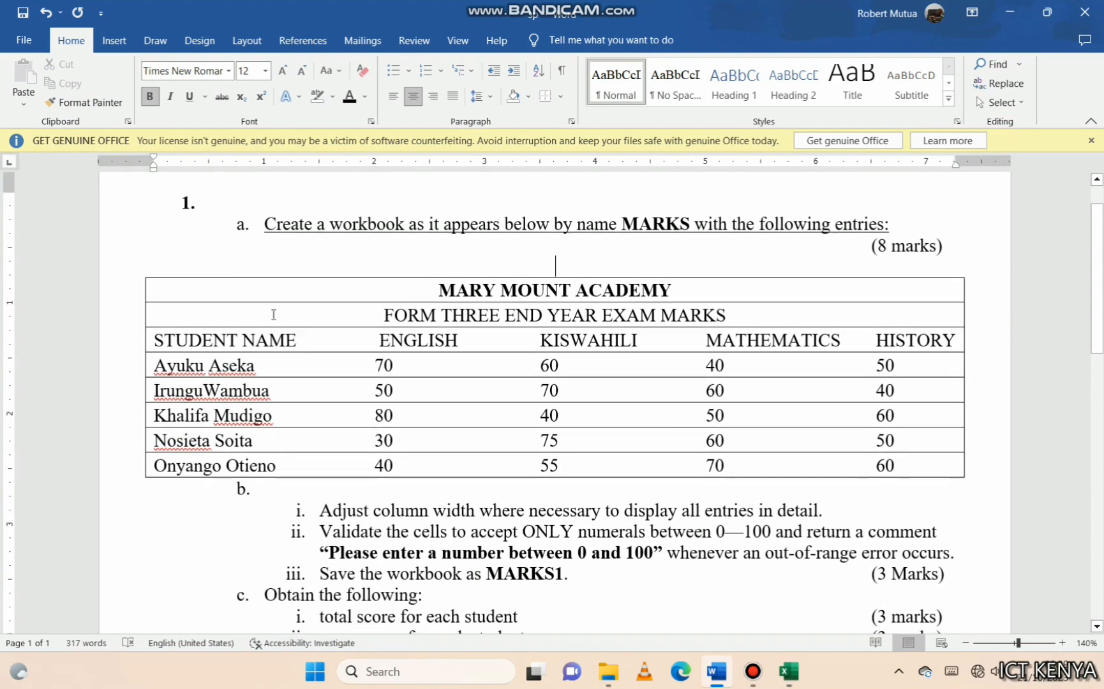
{"action": "left_click", "coordinate": [323, 286]}
{"action": "left_click", "coordinate": [169, 285]}
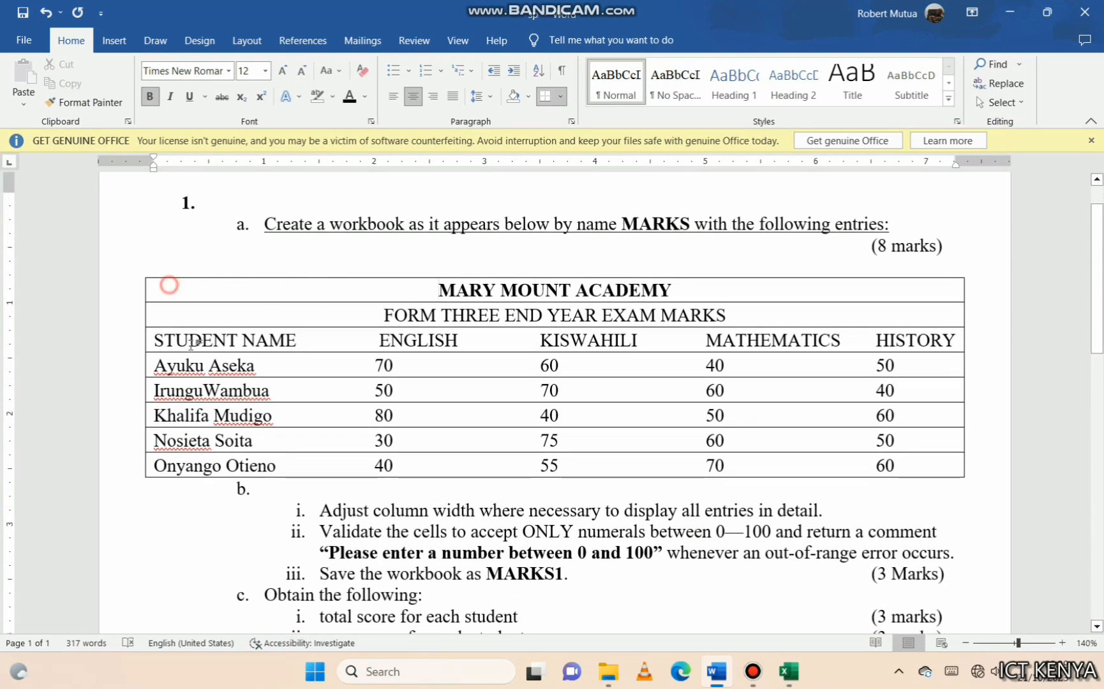
{"action": "left_click_drag", "start_coordinate": [192, 343], "coordinate": [828, 475]}
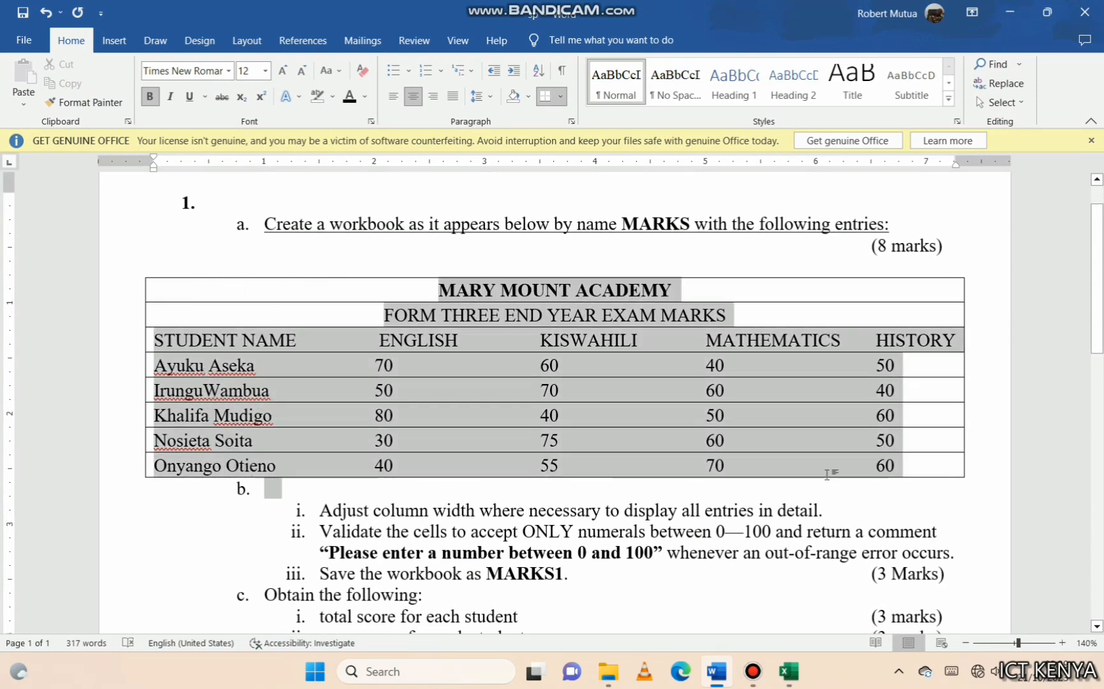
{"action": "left_click", "coordinate": [558, 367]}
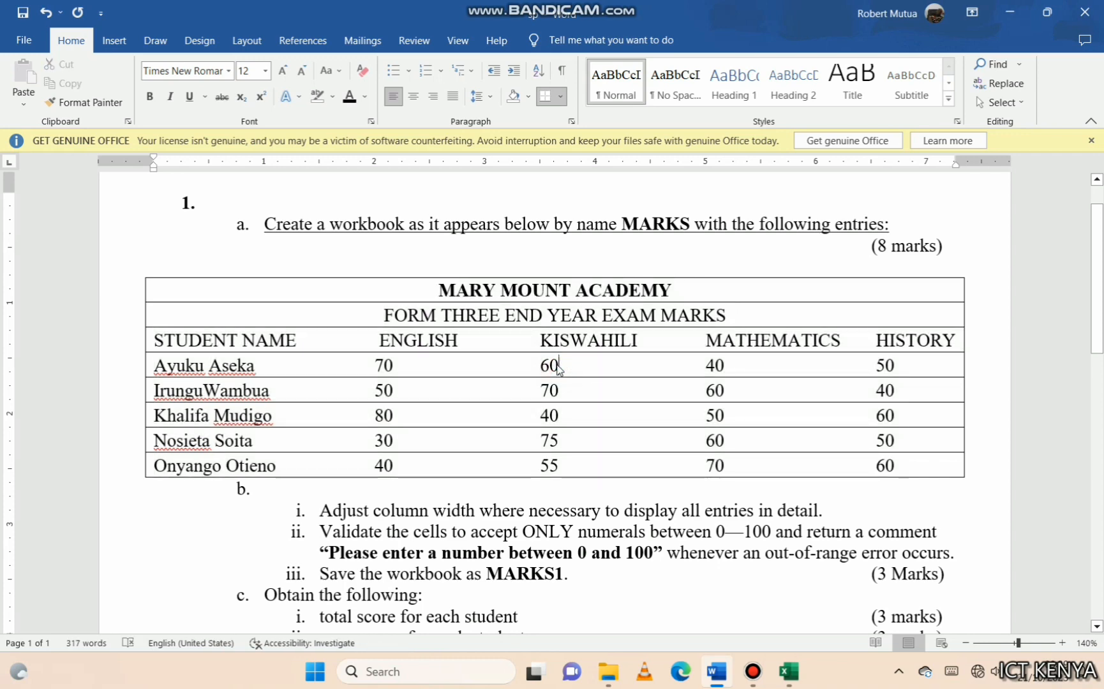
Switch back to the Excel workbook and widen columns A, C and D to show their entries in full
{"action": "key", "text": "super"}
{"action": "key", "text": "super"}
{"action": "key", "text": "alt+Tab"}
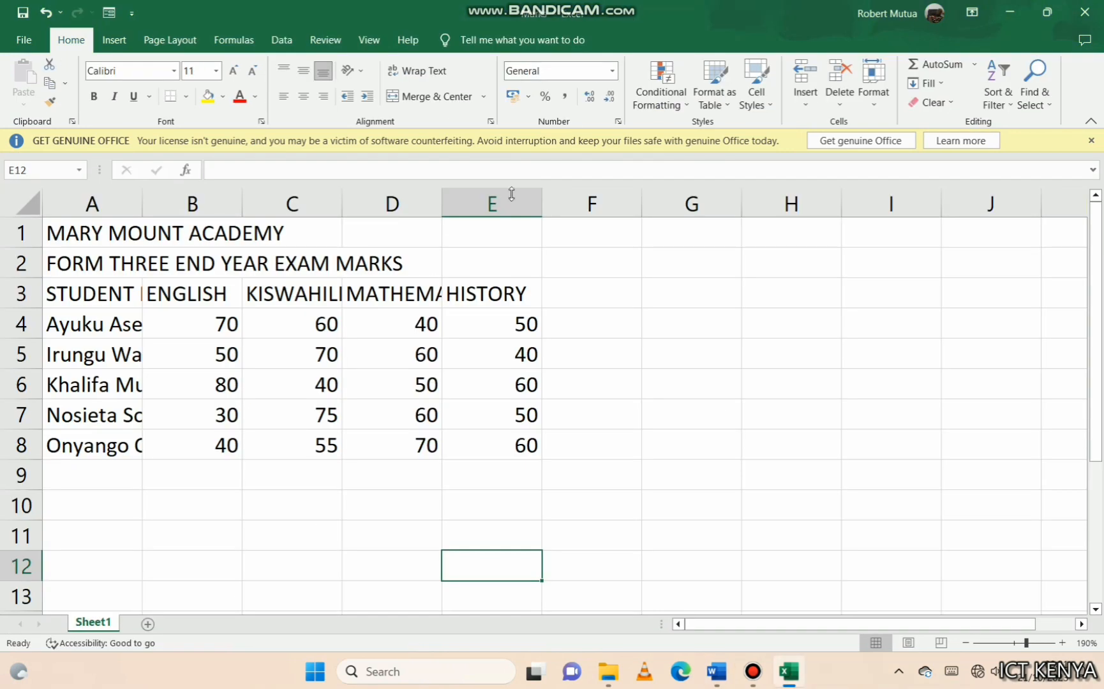
{"action": "left_click", "coordinate": [81, 233]}
{"action": "left_click_drag", "start_coordinate": [141, 204], "coordinate": [206, 180]}
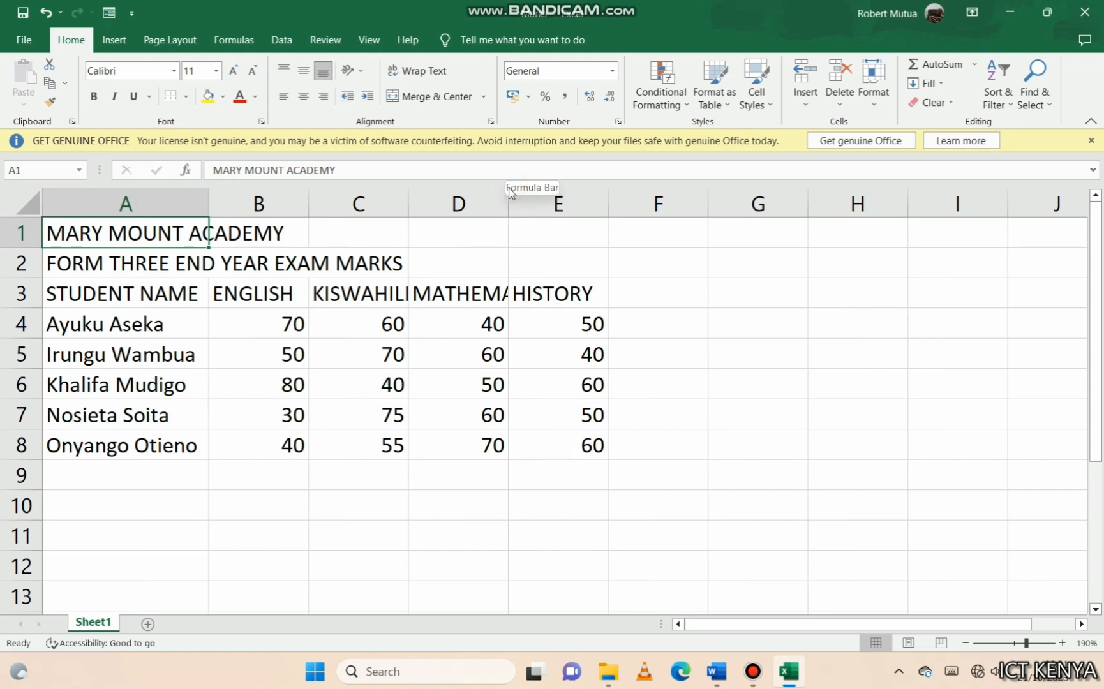
{"action": "left_click_drag", "start_coordinate": [407, 207], "coordinate": [431, 204]}
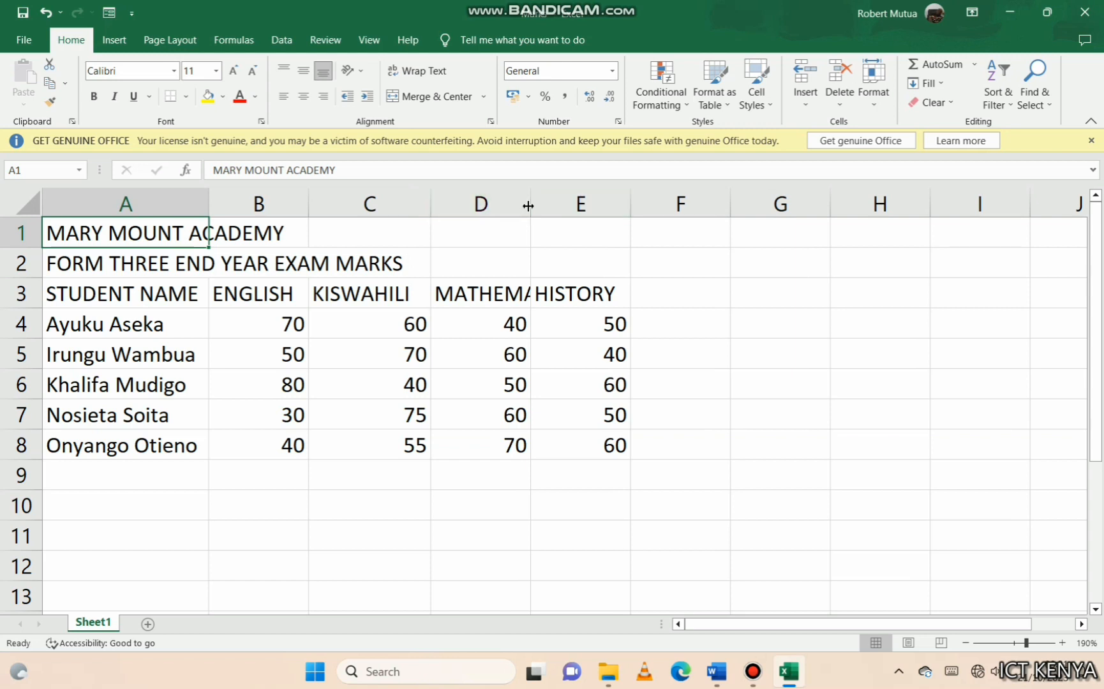
{"action": "left_click_drag", "start_coordinate": [527, 204], "coordinate": [612, 197]}
Merge and center the titles across A1:E1 and A2:E2, and make the MARY MOUNT ACADEMY title bold
{"action": "mouse_move", "coordinate": [145, 231]}
{"action": "left_mouse_down"}
{"action": "mouse_move", "coordinate": [202, 222]}
{"action": "mouse_move", "coordinate": [649, 220]}
{"action": "left_mouse_up"}
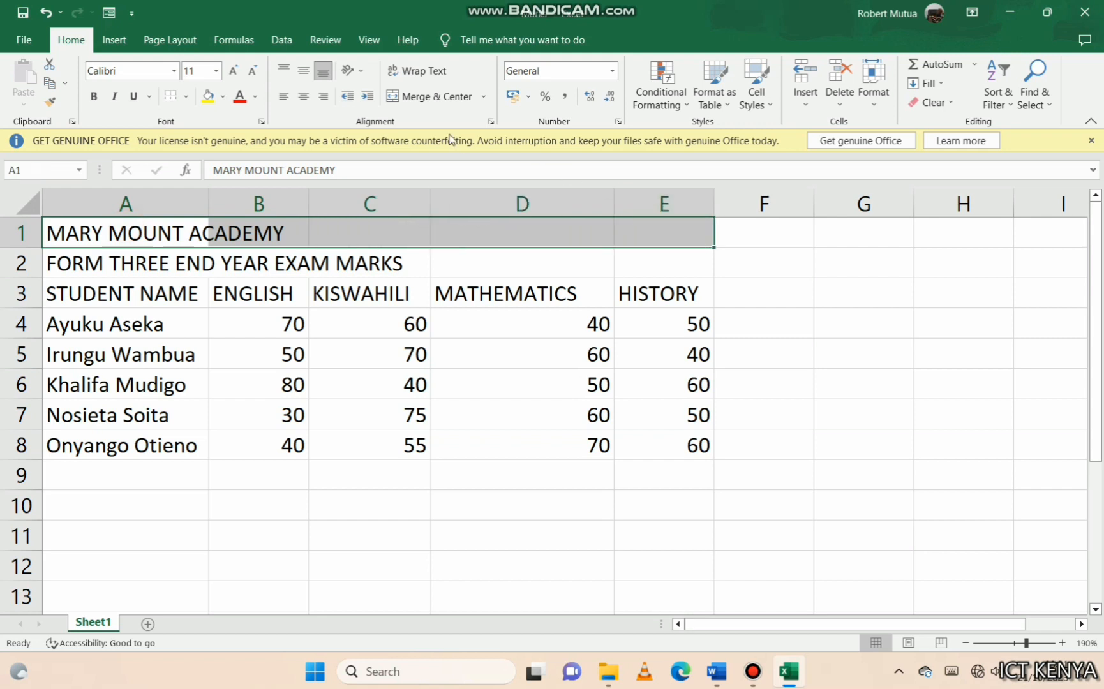
{"action": "left_click", "coordinate": [439, 97]}
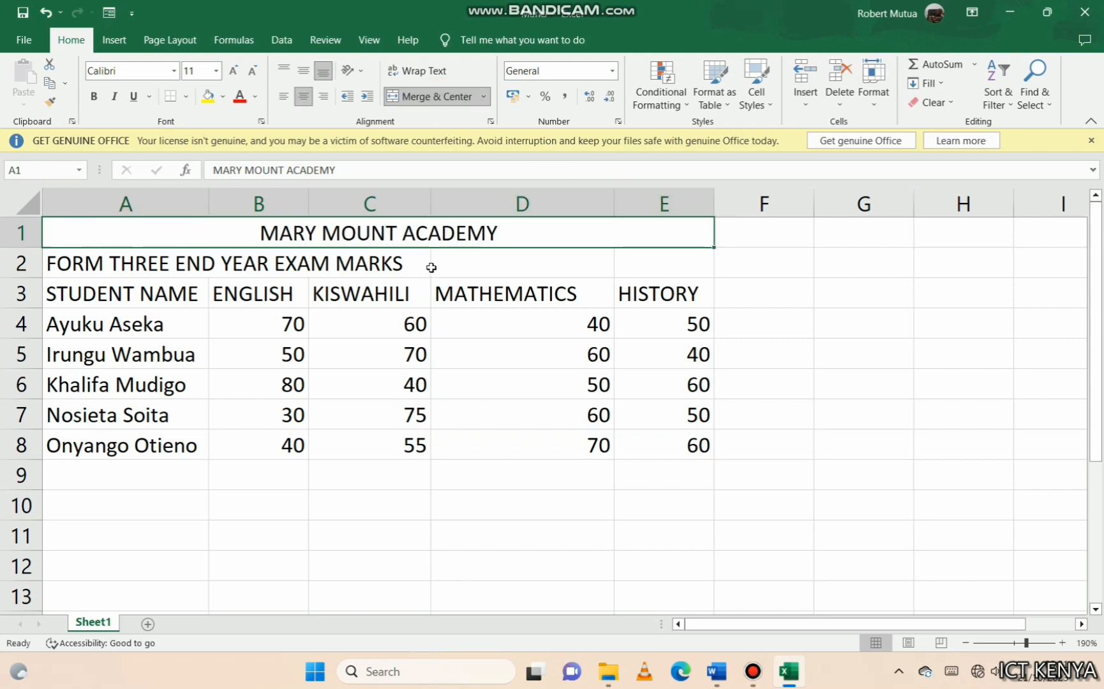
{"action": "mouse_move", "coordinate": [78, 262]}
{"action": "left_mouse_down"}
{"action": "mouse_move", "coordinate": [402, 240]}
{"action": "mouse_move", "coordinate": [663, 262]}
{"action": "left_mouse_up"}
{"action": "left_click", "coordinate": [426, 96]}
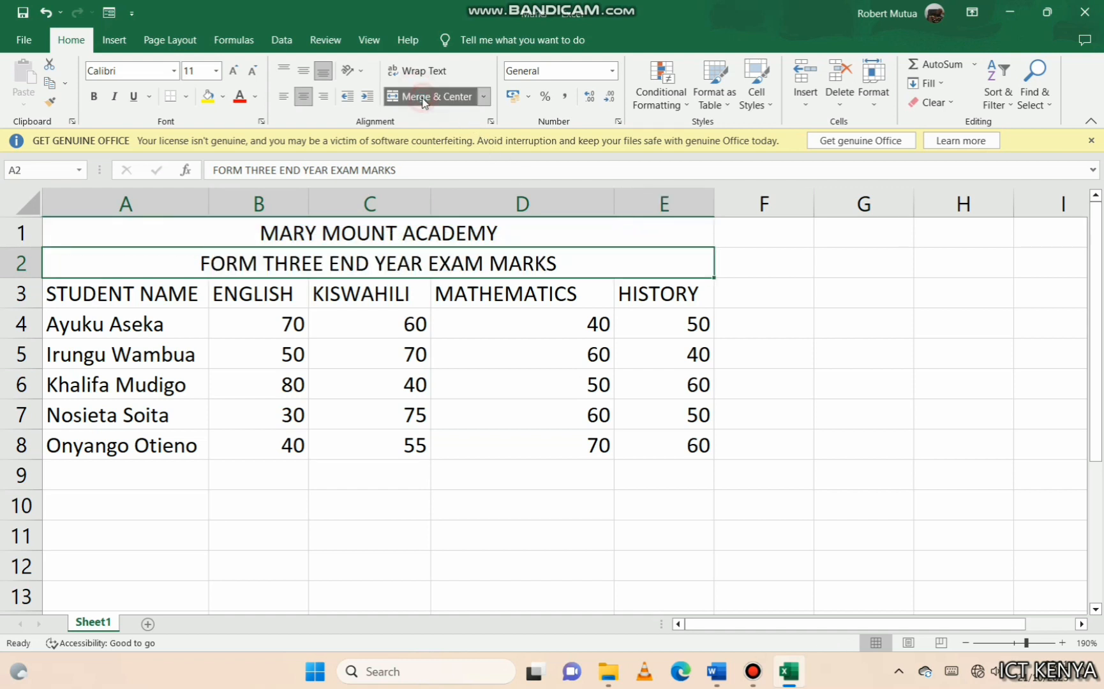
{"action": "left_click", "coordinate": [342, 233]}
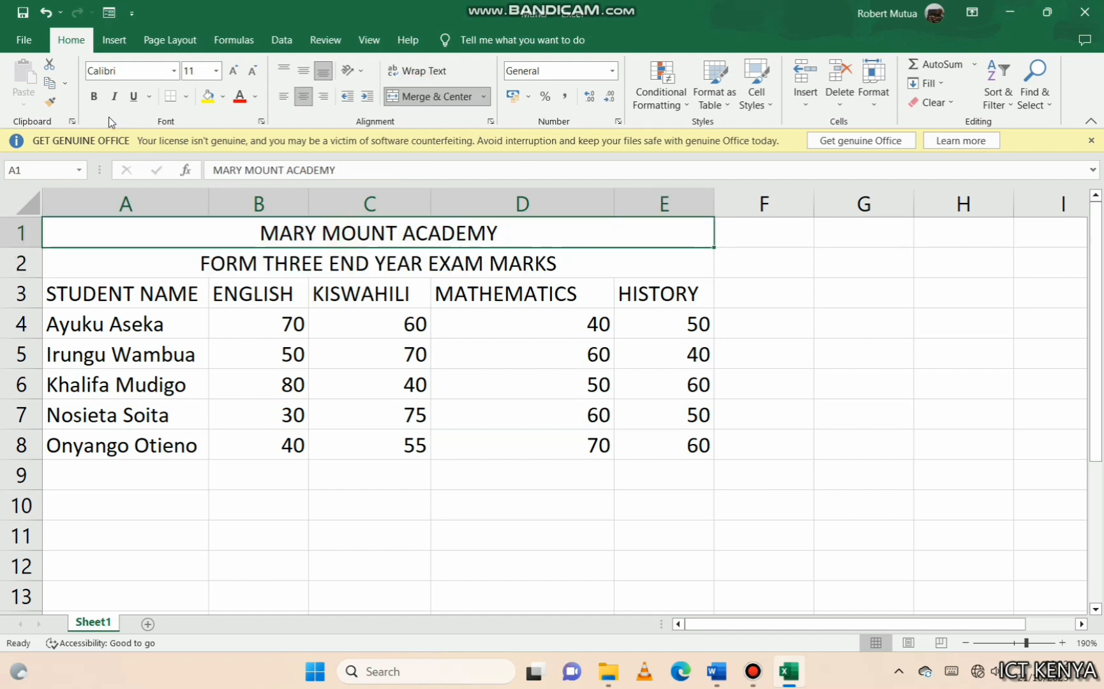
{"action": "left_click", "coordinate": [95, 97]}
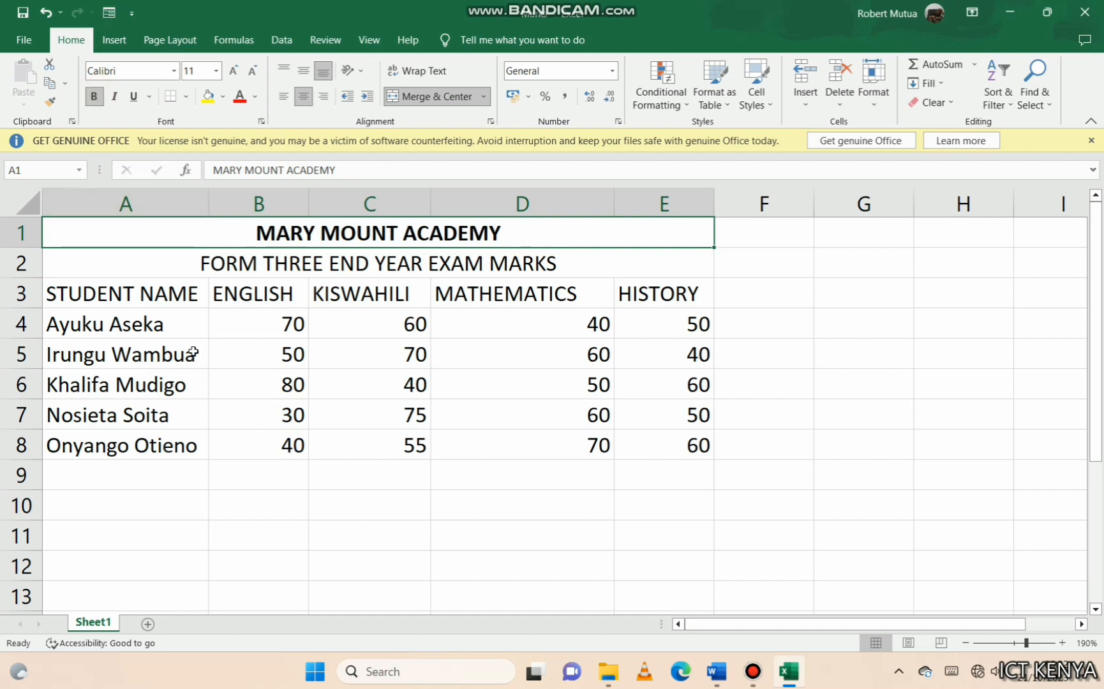
Apply an outline border and inside horizontal borders to the table range A1:E8
{"action": "left_click_drag", "start_coordinate": [283, 231], "coordinate": [353, 440]}
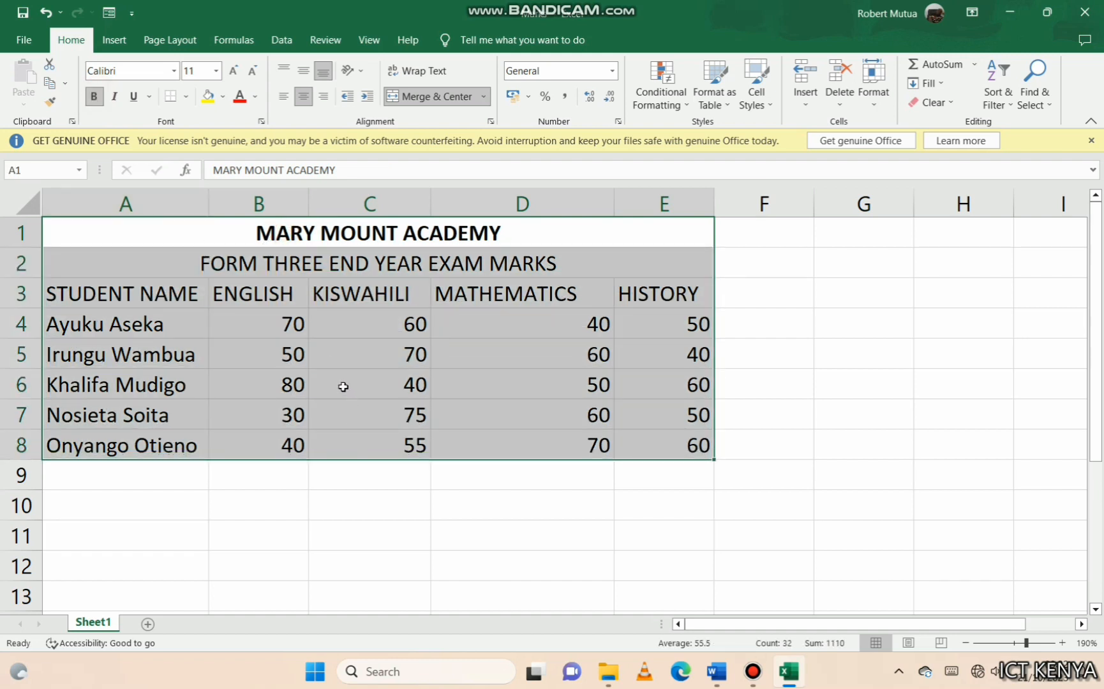
{"action": "left_click", "coordinate": [185, 99]}
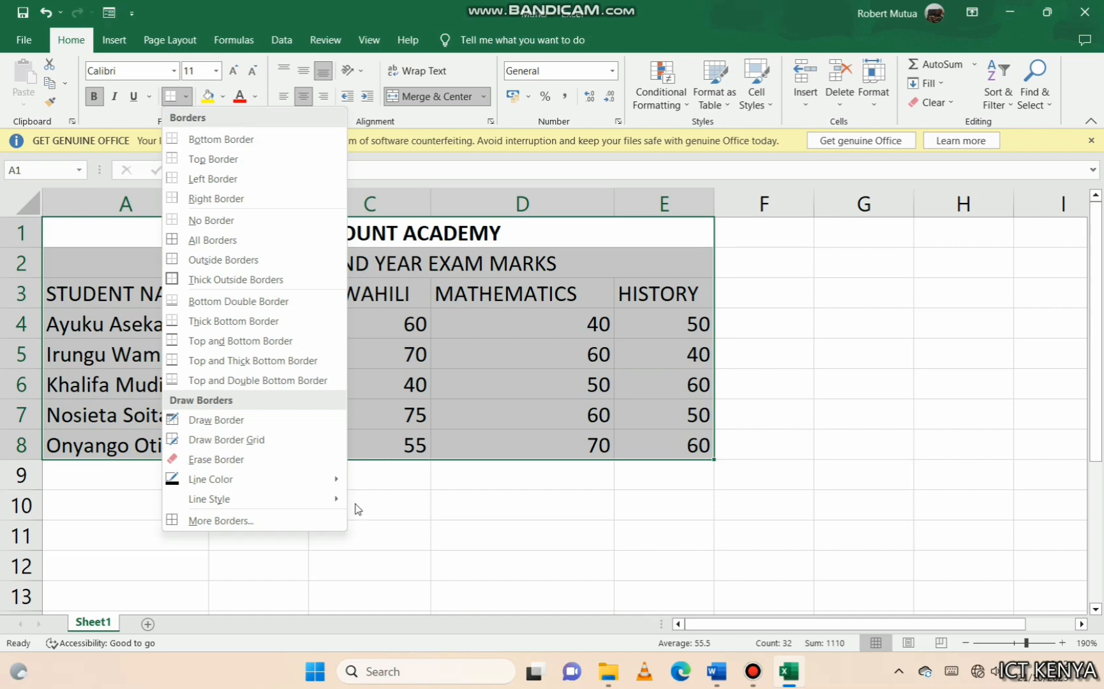
{"action": "left_click", "coordinate": [212, 522]}
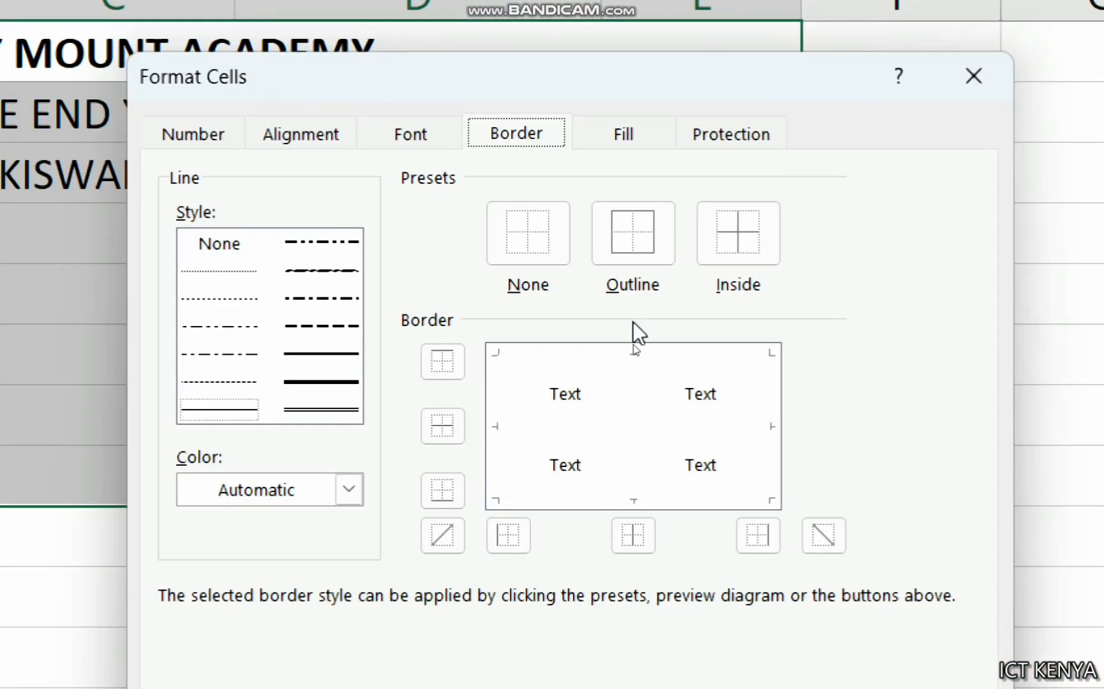
{"action": "left_click", "coordinate": [615, 217]}
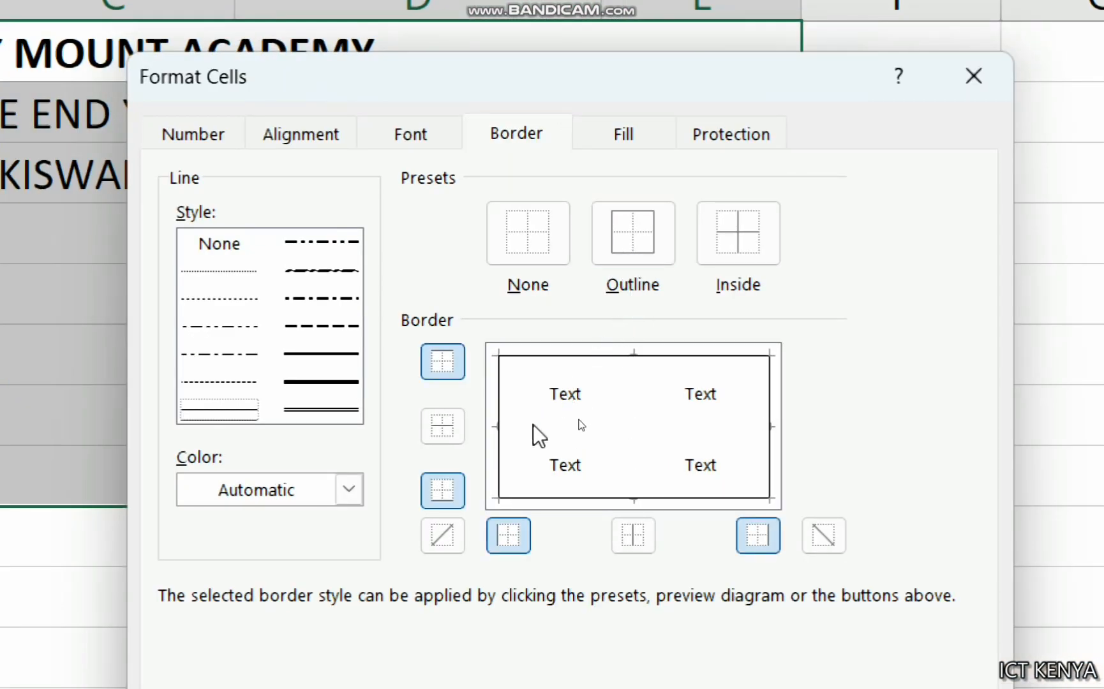
{"action": "left_click", "coordinate": [441, 431]}
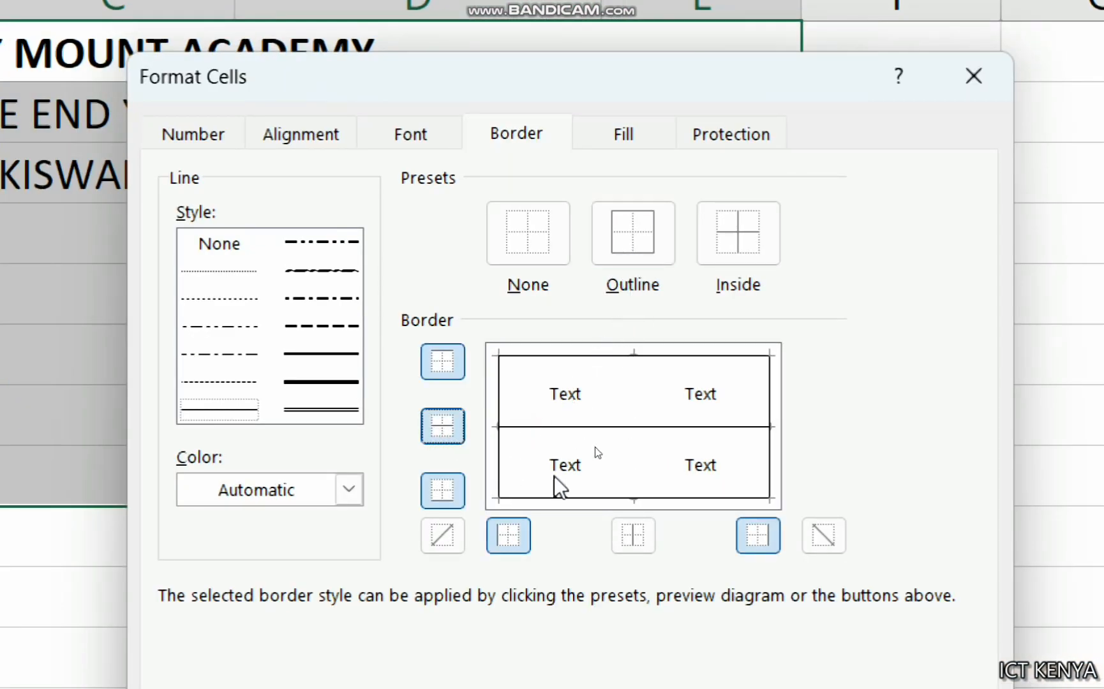
{"action": "left_click", "coordinate": [734, 668]}
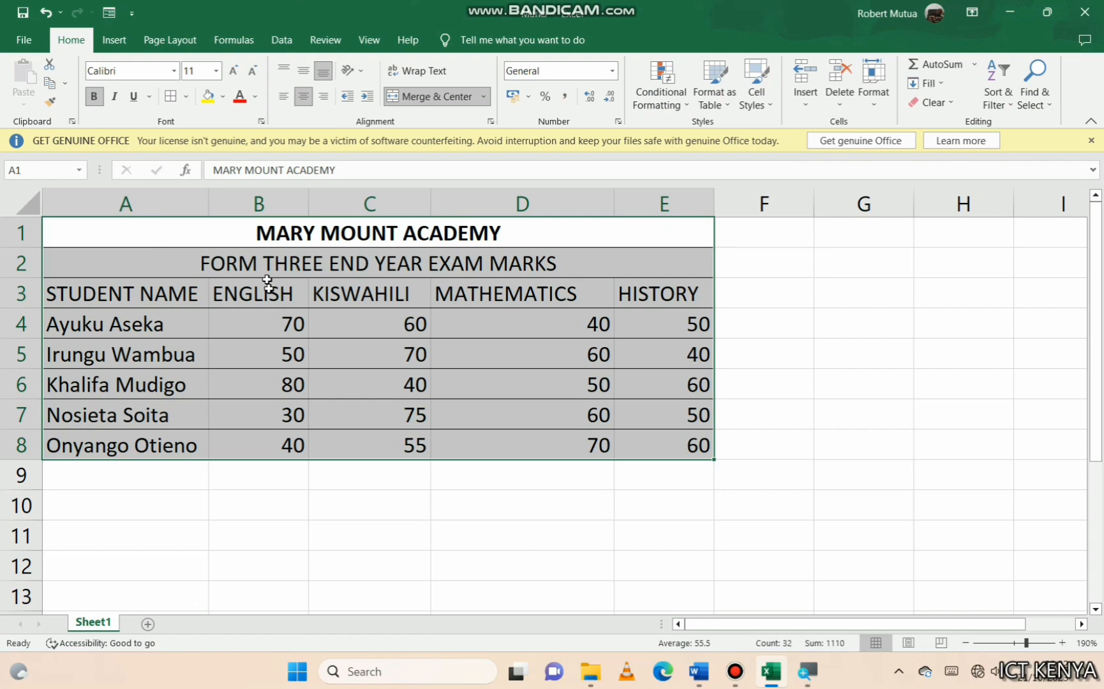
{"action": "left_click", "coordinate": [311, 384]}
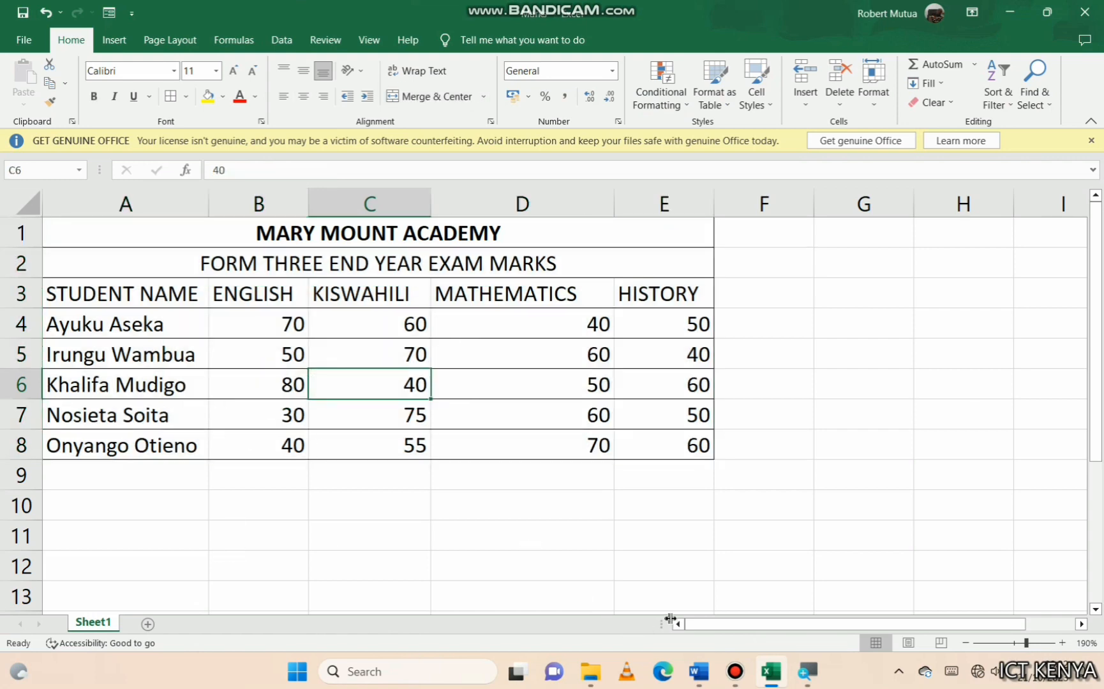
Switch to the Word document, maximize its window and check the part b tasks against the workbook
{"action": "left_click", "coordinate": [699, 671]}
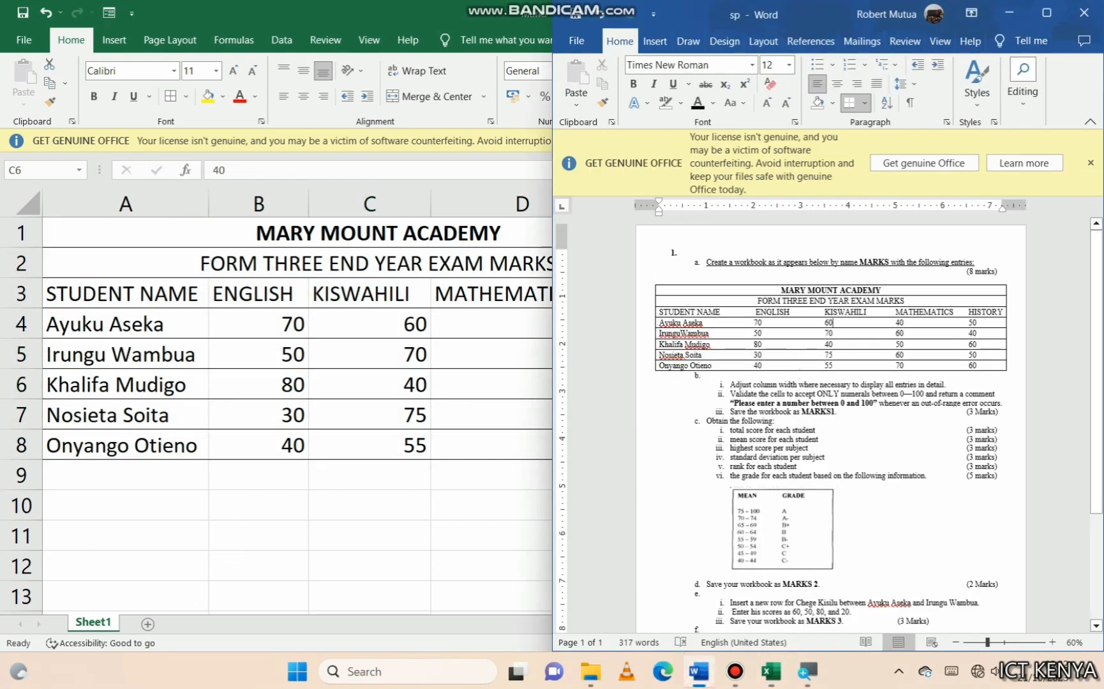
{"action": "scroll", "coordinate": [801, 376], "scroll_direction": "up", "scroll_amount": 2}
{"action": "left_click", "coordinate": [1049, 13]}
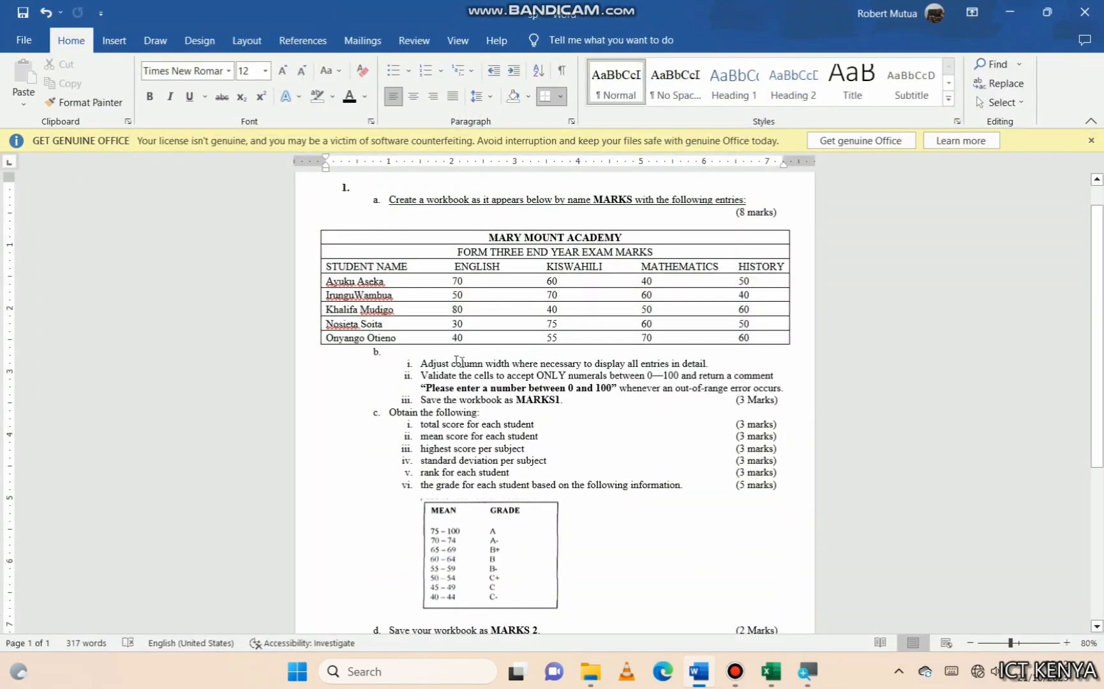
{"action": "left_click", "coordinate": [771, 672]}
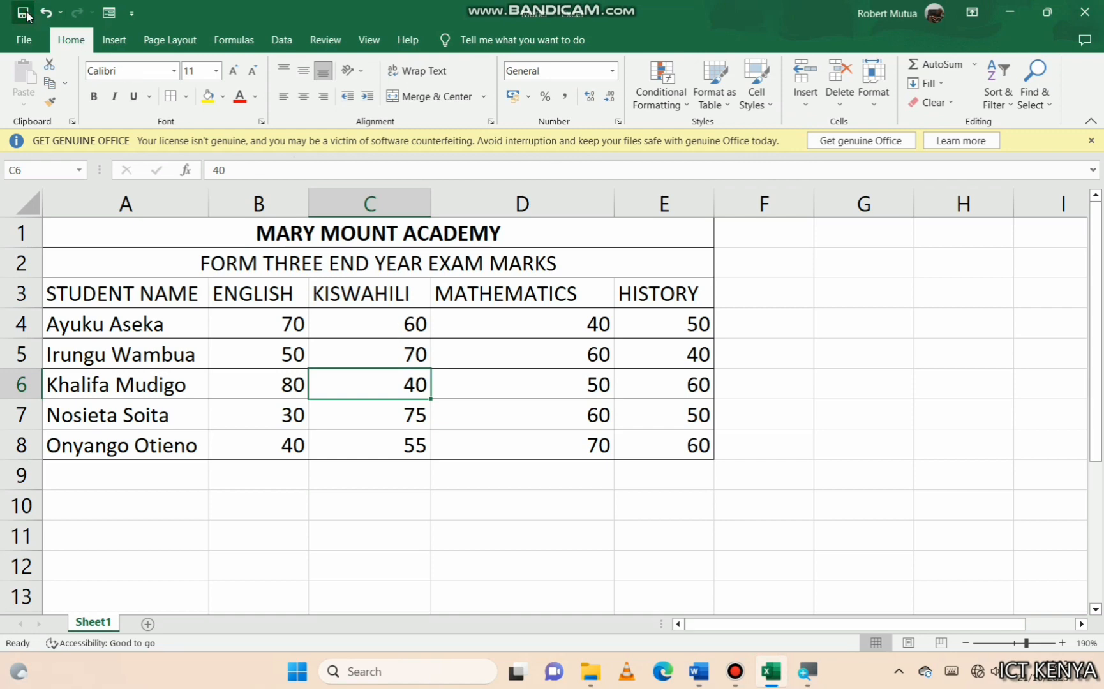
{"action": "left_click", "coordinate": [765, 680]}
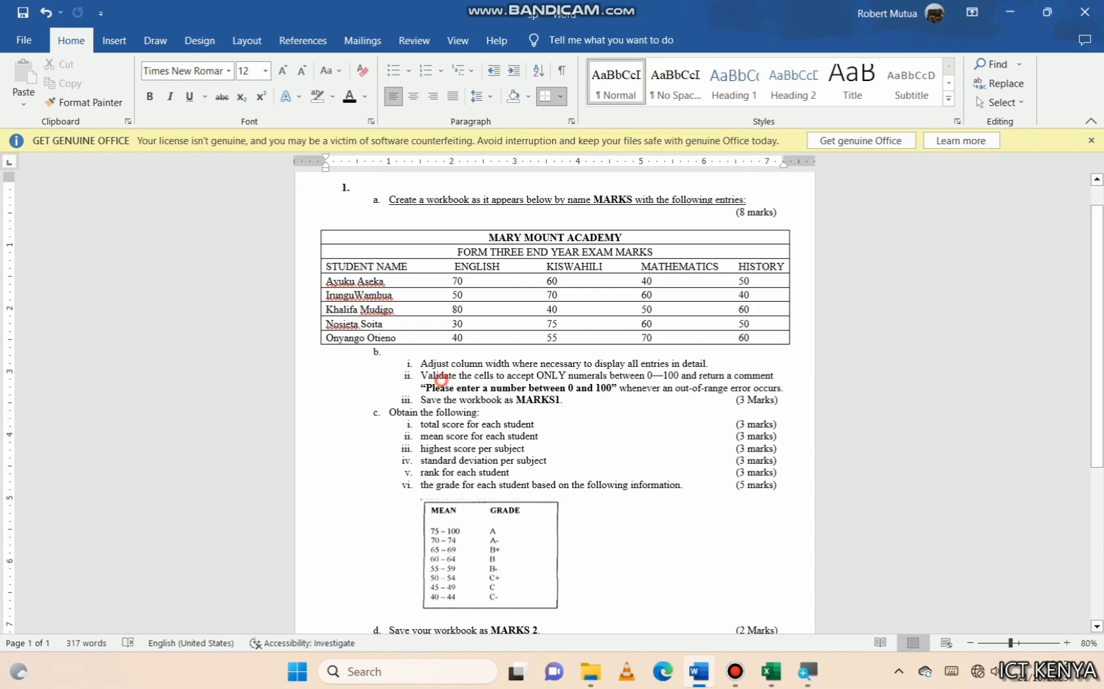
Highlight the part b(ii) validation instruction in red
{"action": "triple_click", "coordinate": [441, 379]}
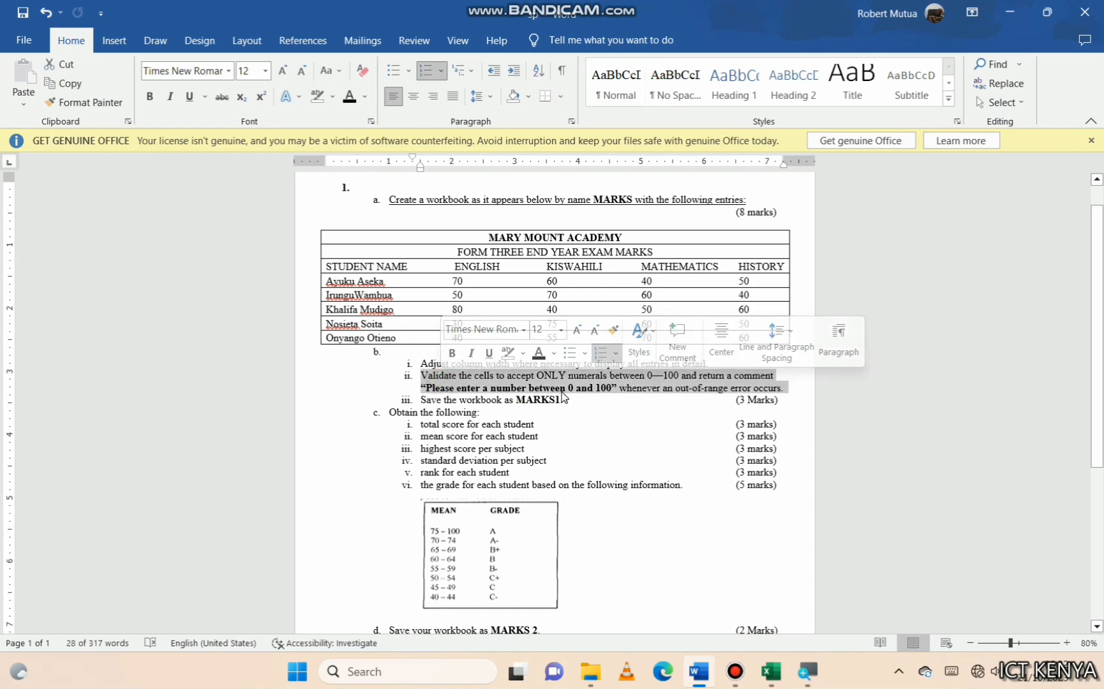
{"action": "scroll", "coordinate": [563, 398], "scroll_direction": "up", "scroll_amount": 9, "text": "ctrl"}
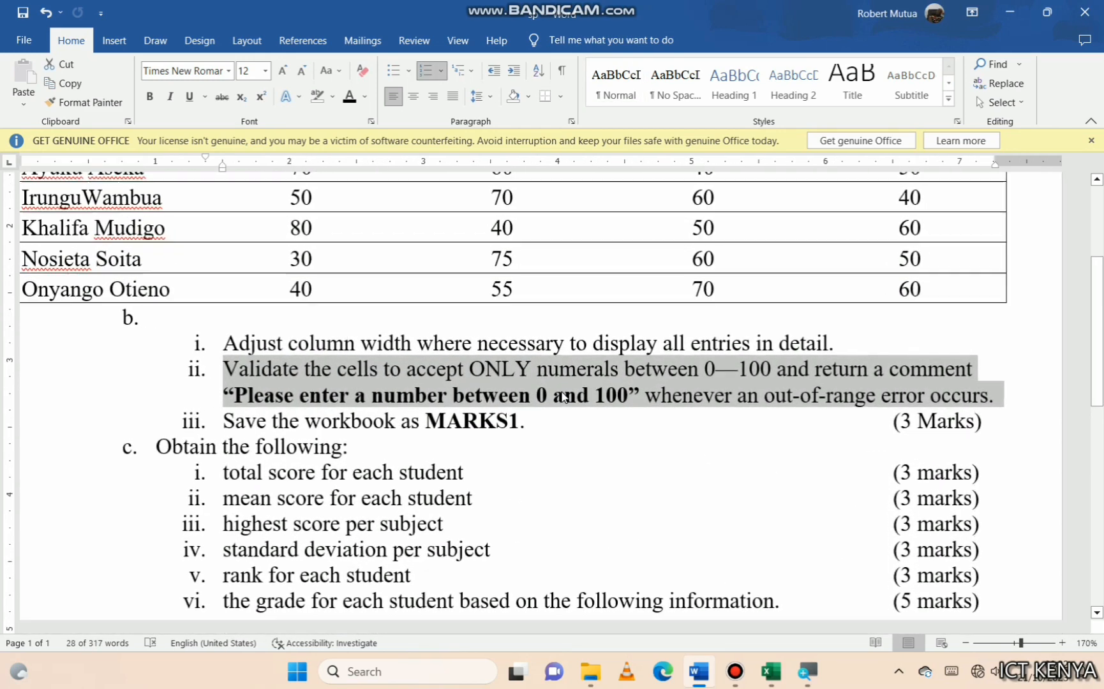
{"action": "left_click", "coordinate": [333, 96]}
{"action": "left_click", "coordinate": [322, 144]}
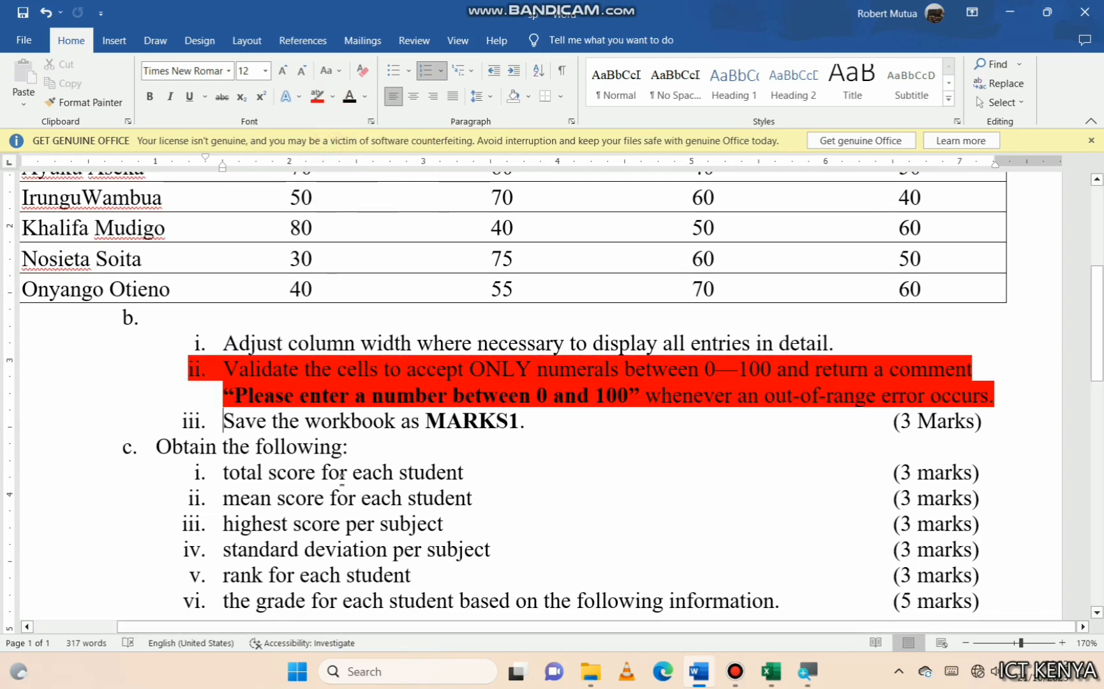
Switch to the Excel workbook and start a data validation rule on the marks B4:E8 that allows whole numbers
{"action": "key", "text": "alt+Tab"}
{"action": "left_click_drag", "start_coordinate": [274, 323], "coordinate": [664, 447]}
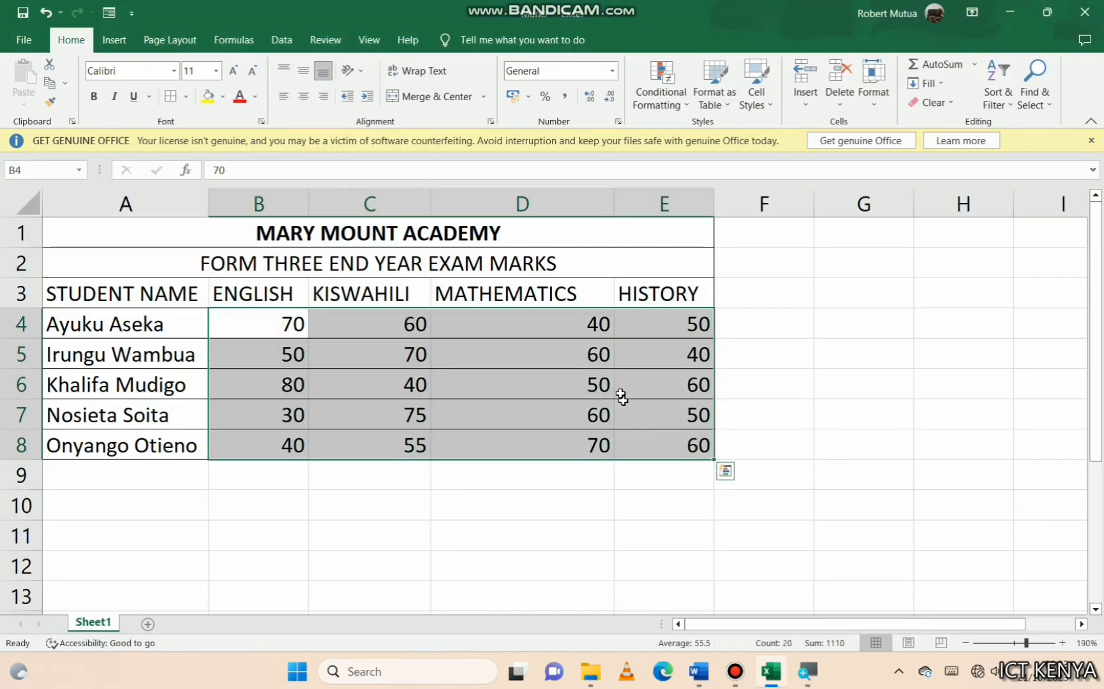
{"action": "left_click", "coordinate": [279, 45]}
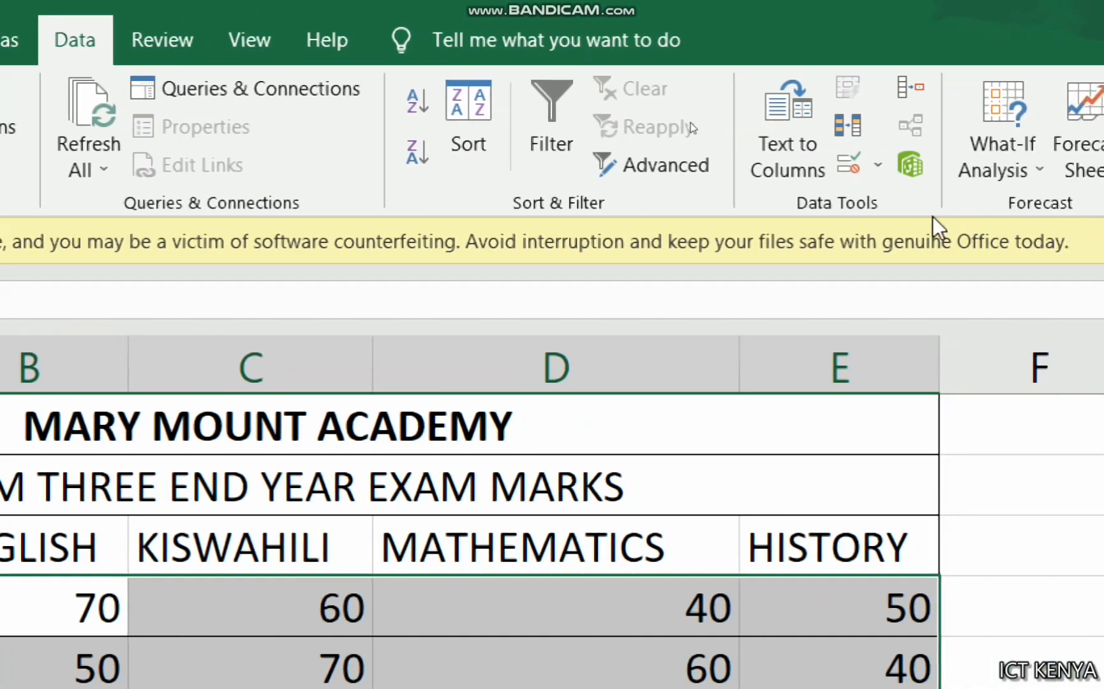
{"action": "left_click", "coordinate": [846, 161]}
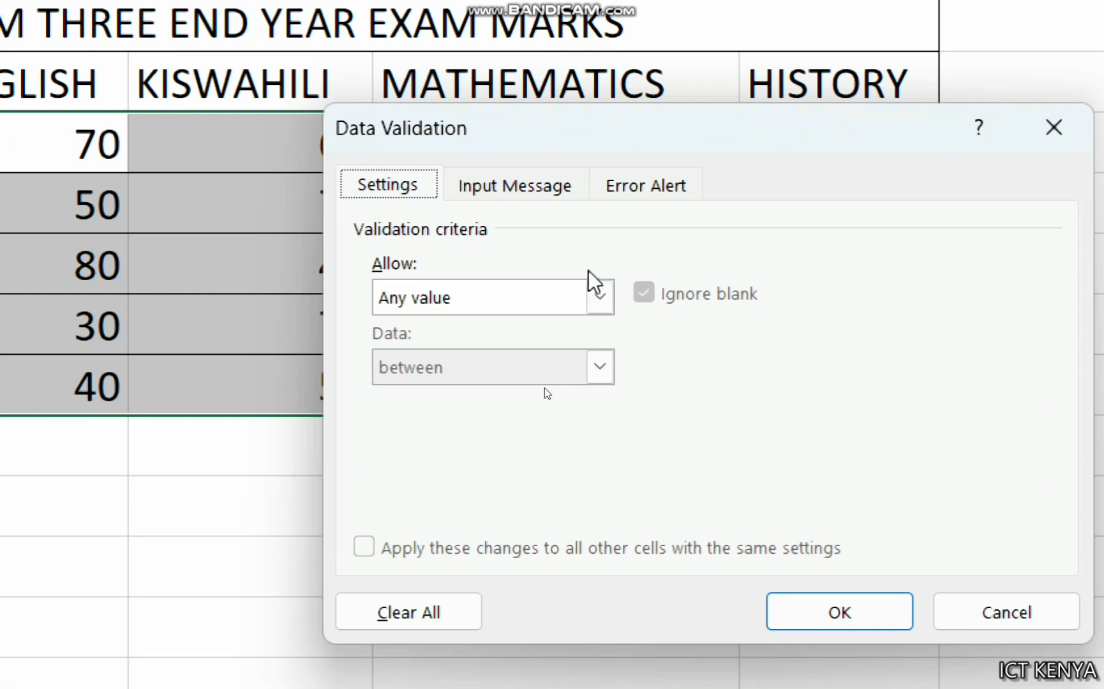
{"action": "left_click", "coordinate": [600, 298]}
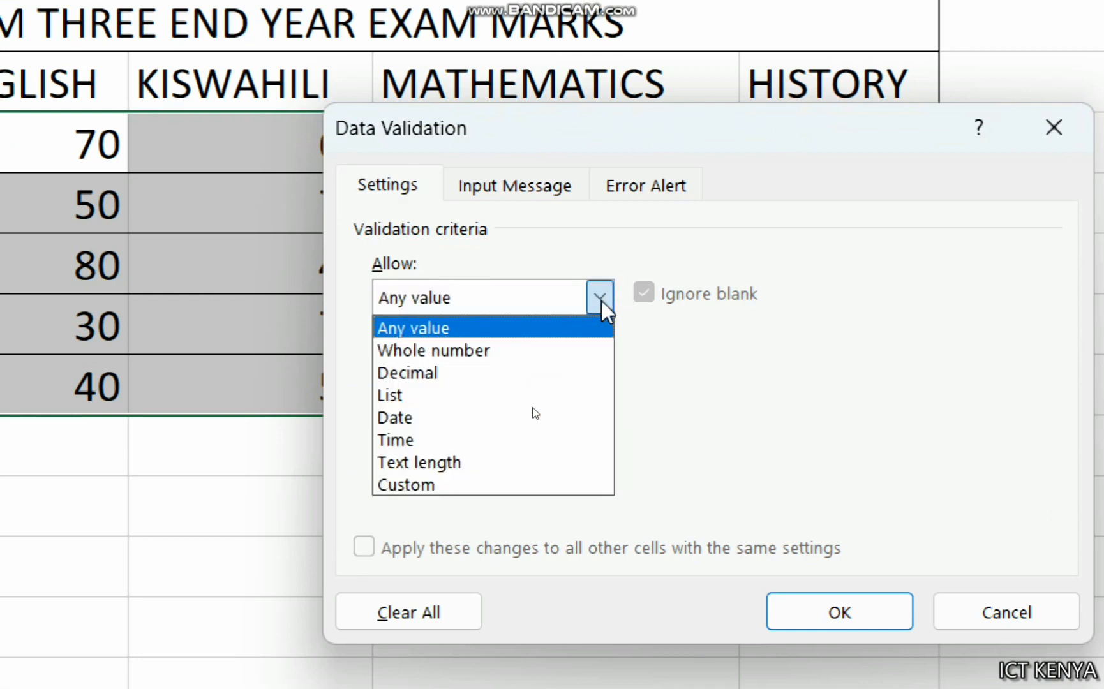
{"action": "left_click", "coordinate": [504, 350]}
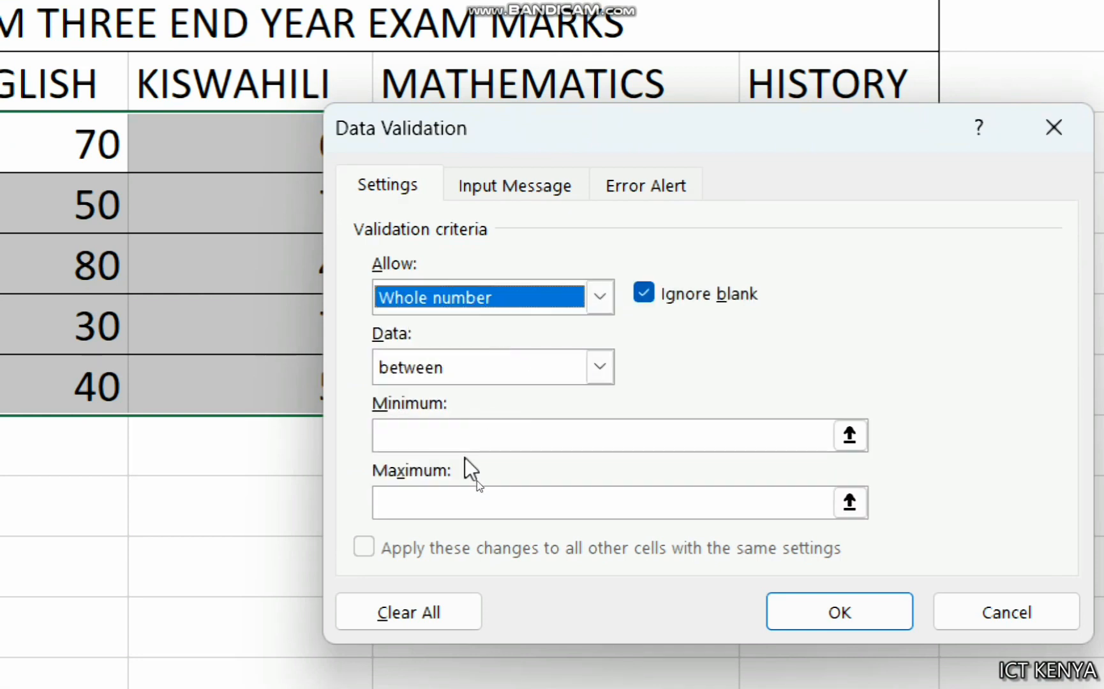
Limit the rule to values between 0 and 100 and apply a Stop alert titled Error reading "Please enter a number between 0 and 100"
{"action": "left_click", "coordinate": [462, 441]}
{"action": "type", "text": "0"}
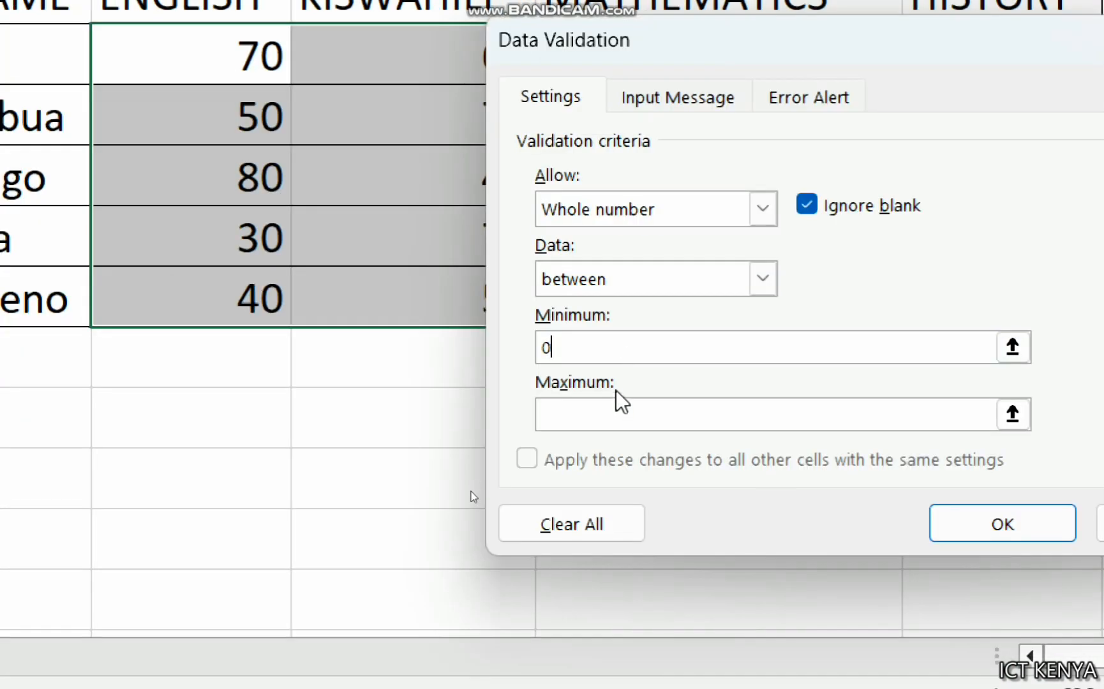
{"action": "left_click", "coordinate": [449, 503]}
{"action": "type", "text": "100"}
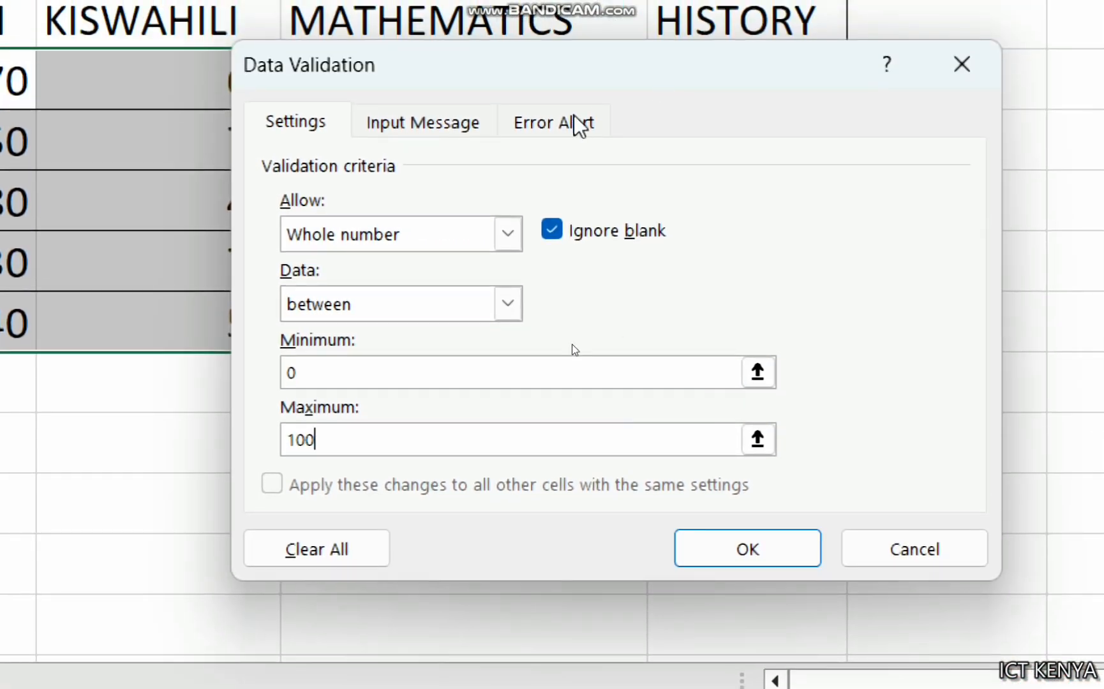
{"action": "left_click", "coordinate": [554, 60]}
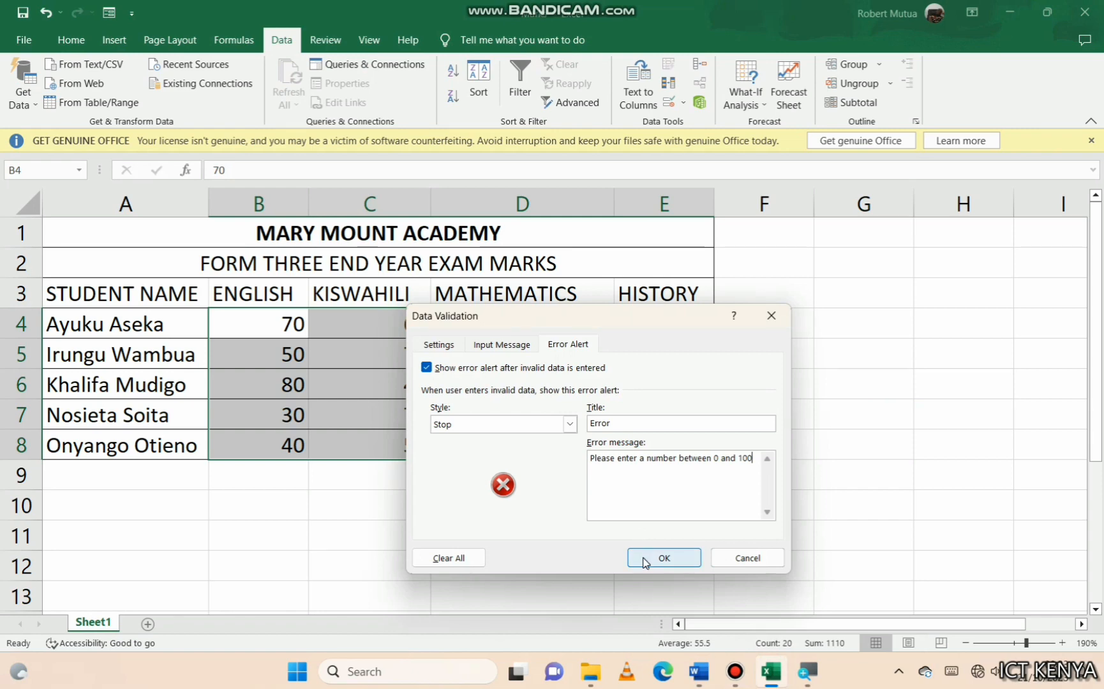
{"action": "left_click", "coordinate": [662, 559]}
Test the validation by entering 5000 in cell B4 and cancel the entry
{"action": "left_click", "coordinate": [328, 361]}
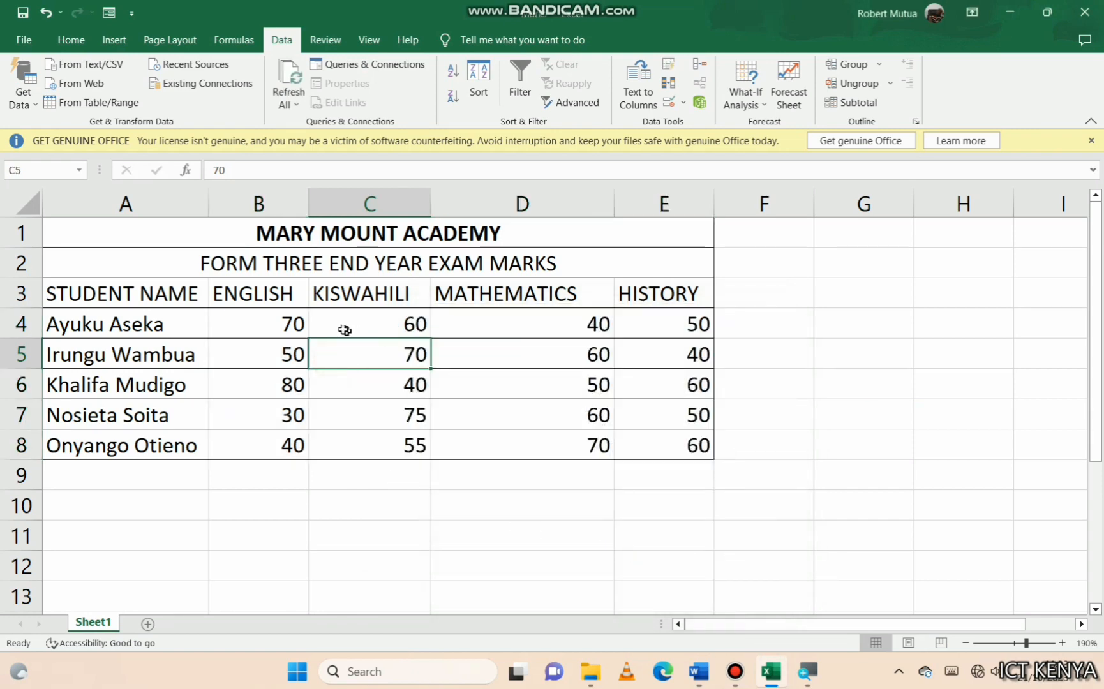
{"action": "left_click", "coordinate": [285, 317]}
{"action": "type", "text": "500"}
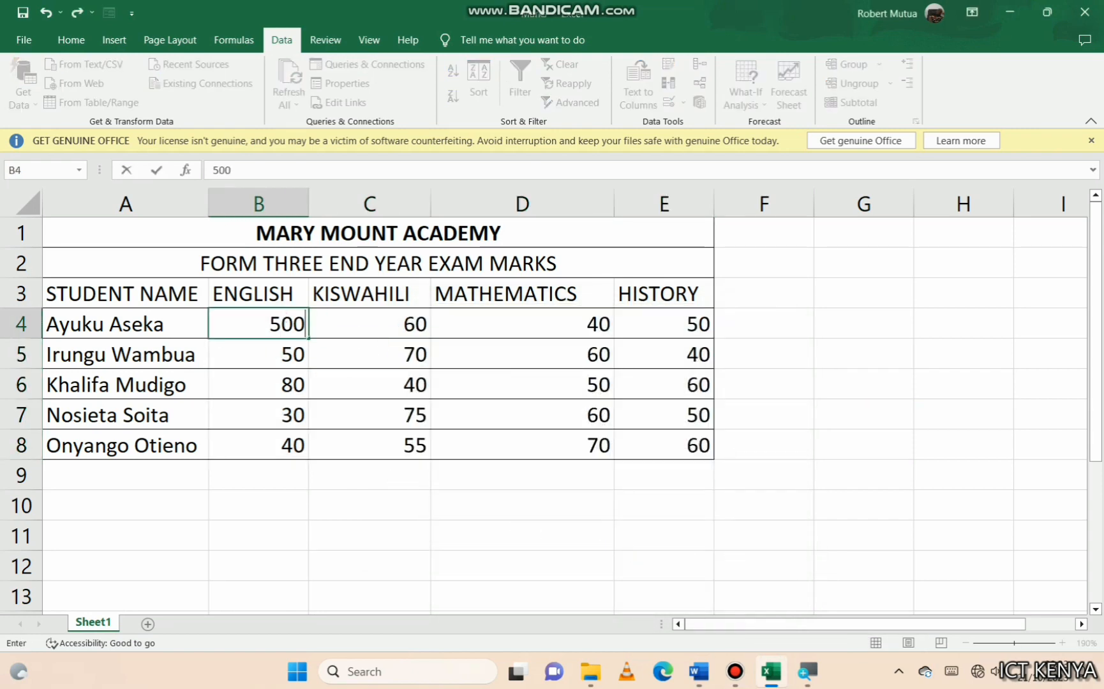
{"action": "type", "text": "0"}
{"action": "key", "text": "Return"}
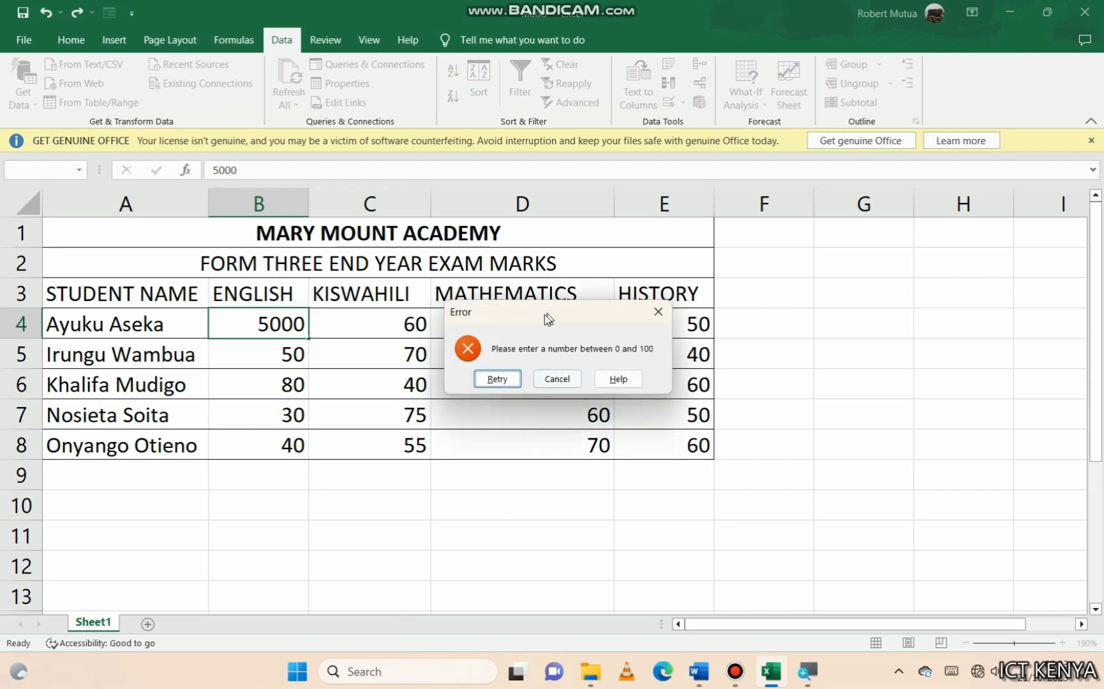
{"action": "left_click", "coordinate": [556, 380]}
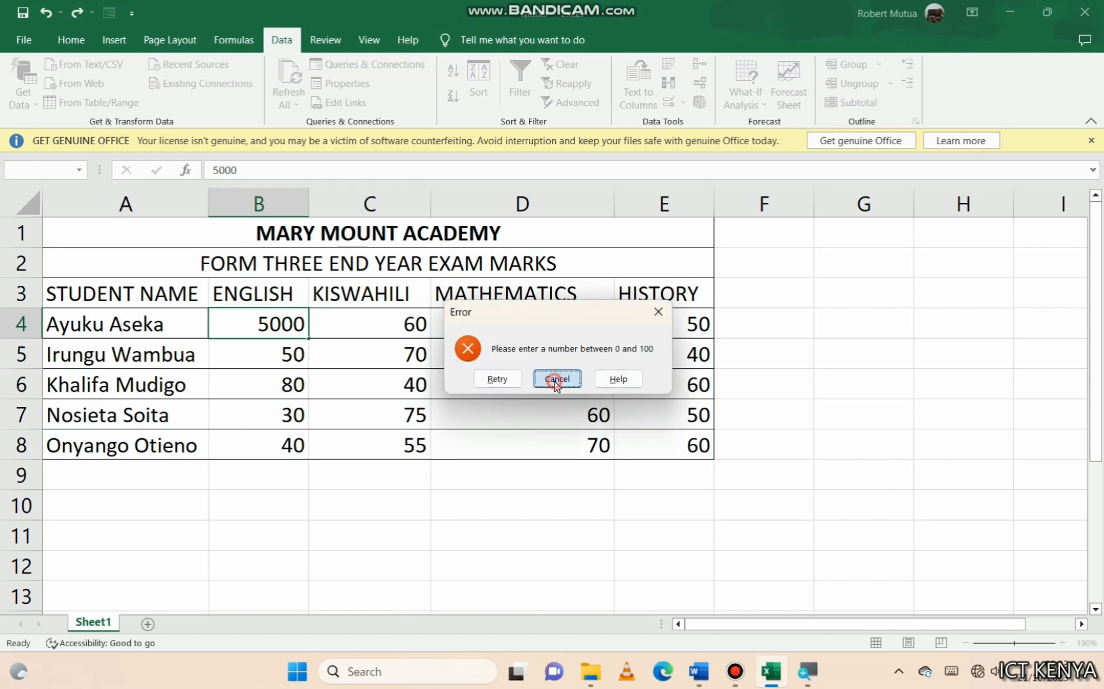
Check the required file name in the Word document and save a copy of the workbook as MARKS1 in the Prac folder
{"action": "key", "text": "alt+Tab"}
{"action": "double_click", "coordinate": [473, 423]}
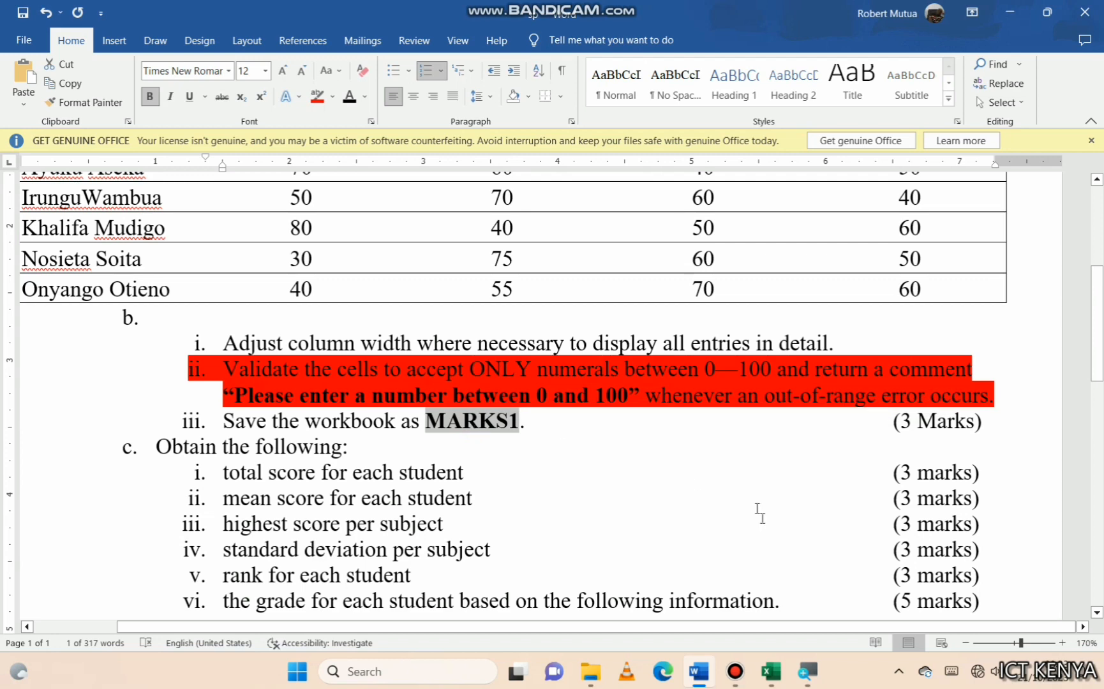
{"action": "left_click", "coordinate": [773, 674]}
{"action": "left_click", "coordinate": [25, 41]}
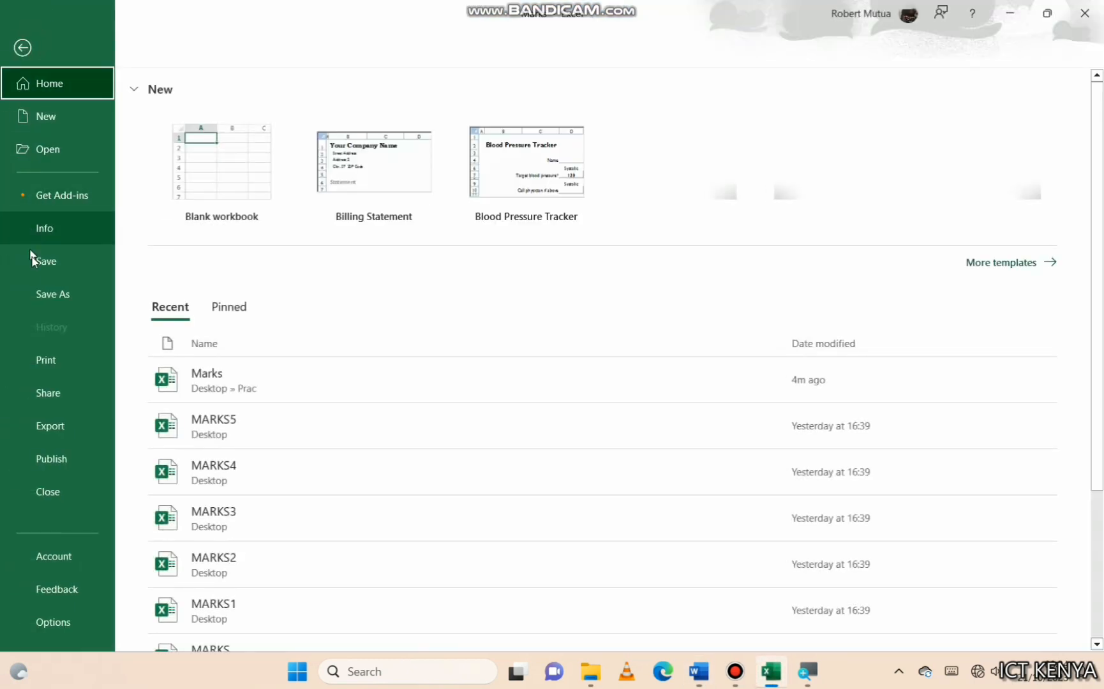
{"action": "left_click", "coordinate": [53, 299]}
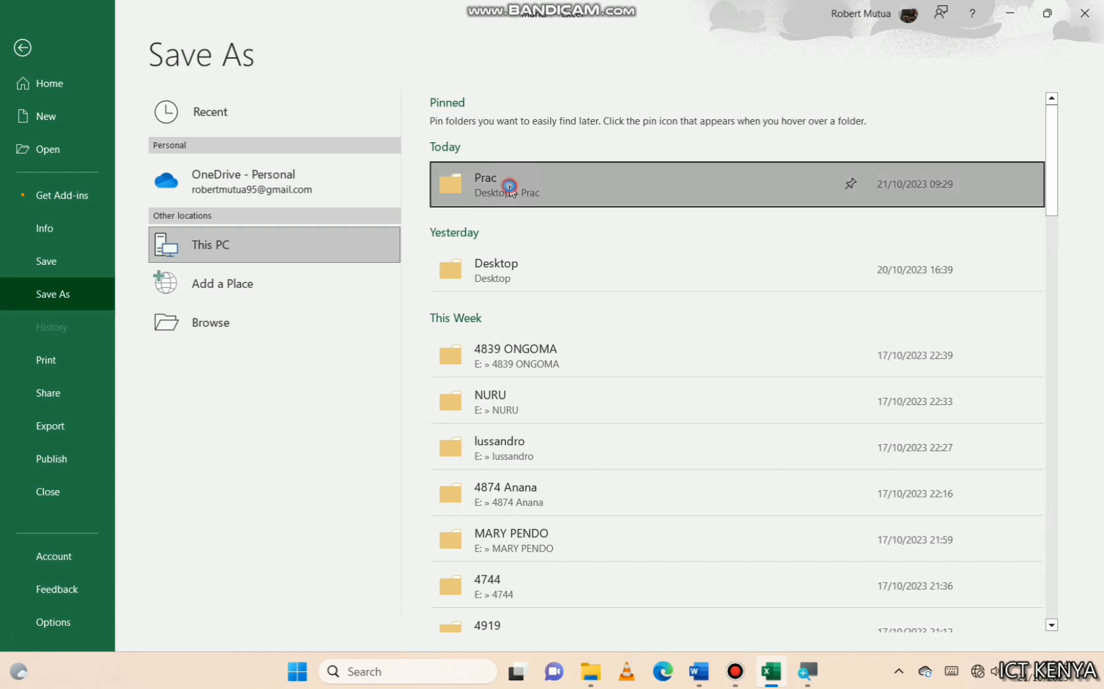
{"action": "left_click", "coordinate": [510, 191]}
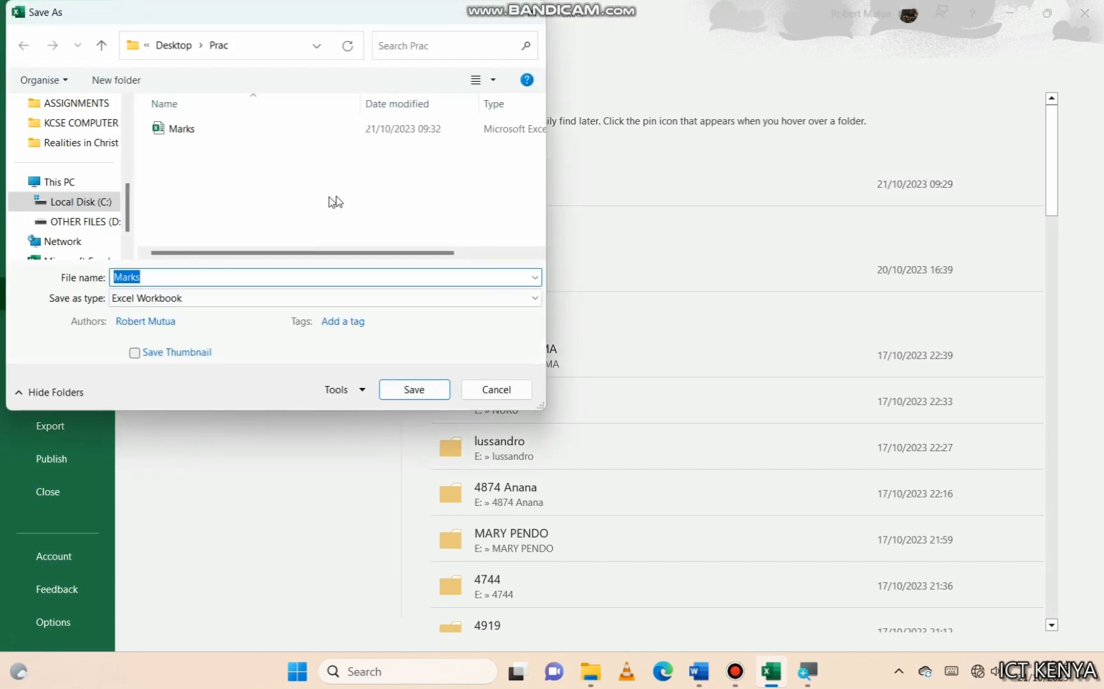
{"action": "type", "text": "MARKS1"}
{"action": "left_click", "coordinate": [414, 389]}
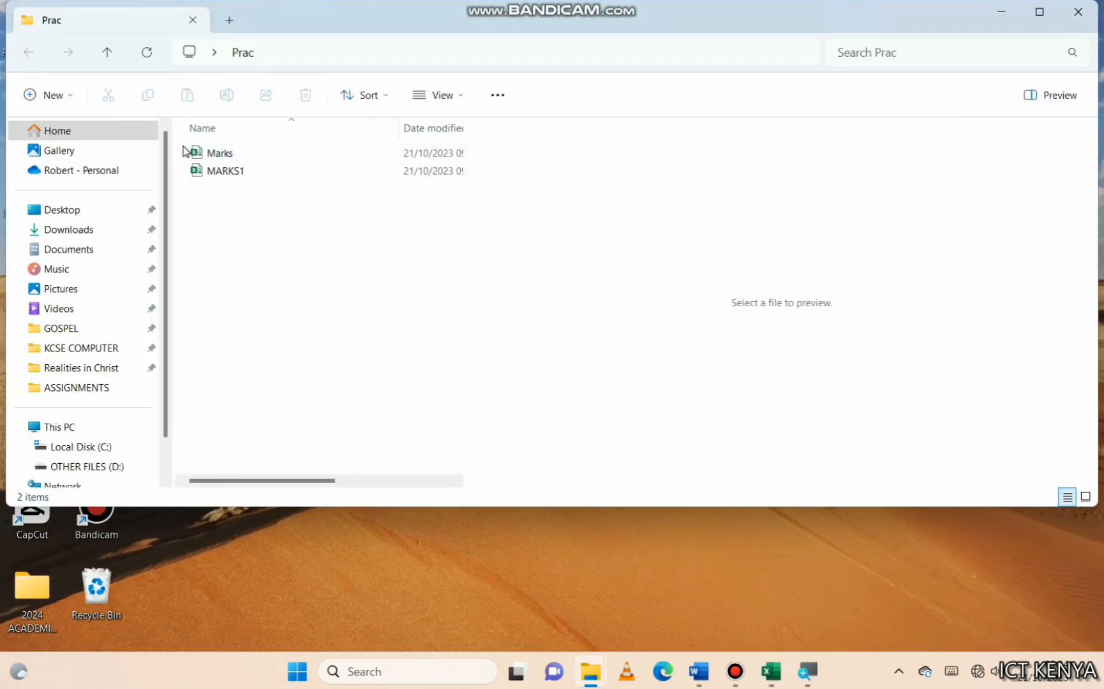
Preview the Marks and MARKS1 workbooks in the Prac folder and minimize the folder window
{"action": "left_click", "coordinate": [214, 152]}
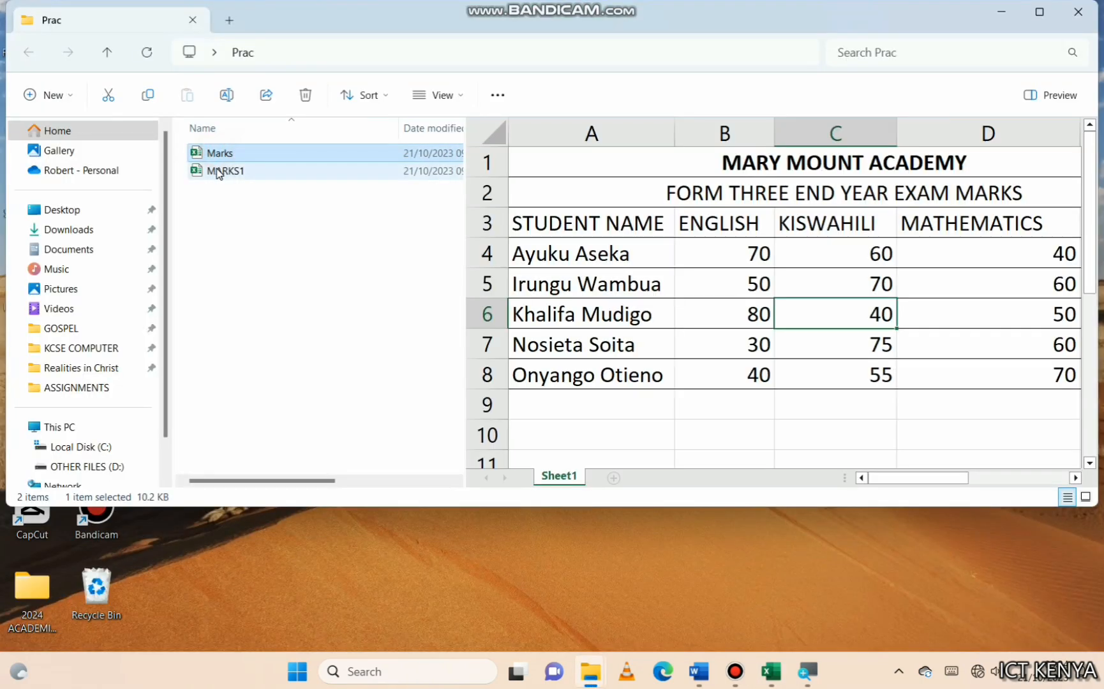
{"action": "left_click", "coordinate": [220, 172]}
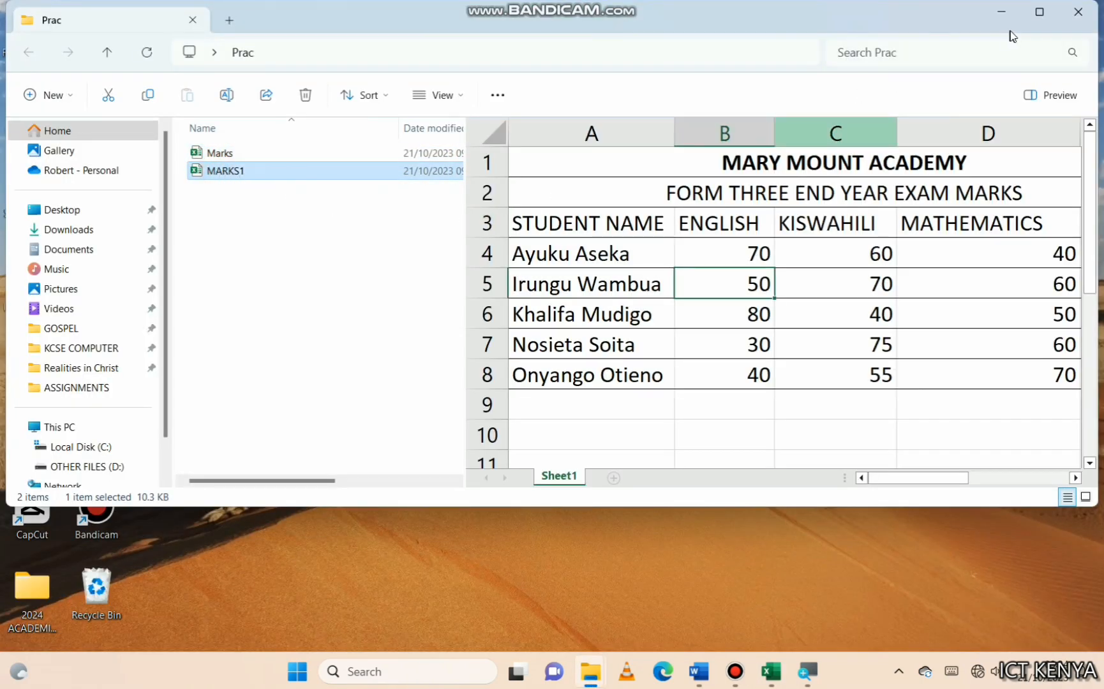
{"action": "left_click", "coordinate": [1002, 13]}
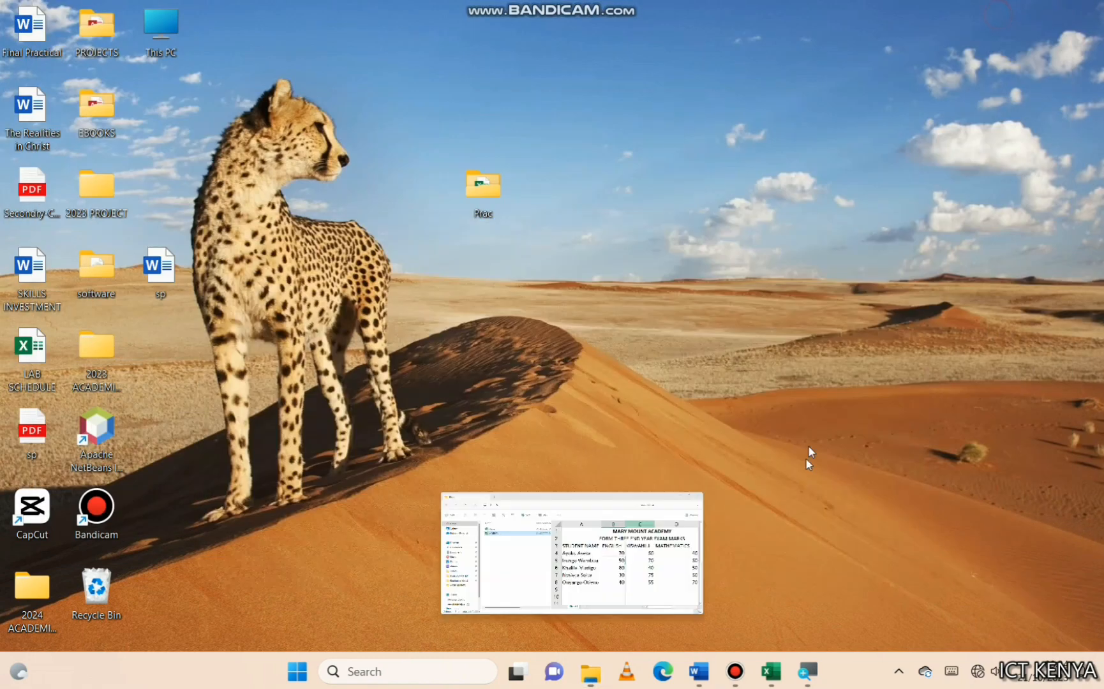
Return to the Word document and highlight the file name MARKS1 in red
{"action": "left_click", "coordinate": [772, 673]}
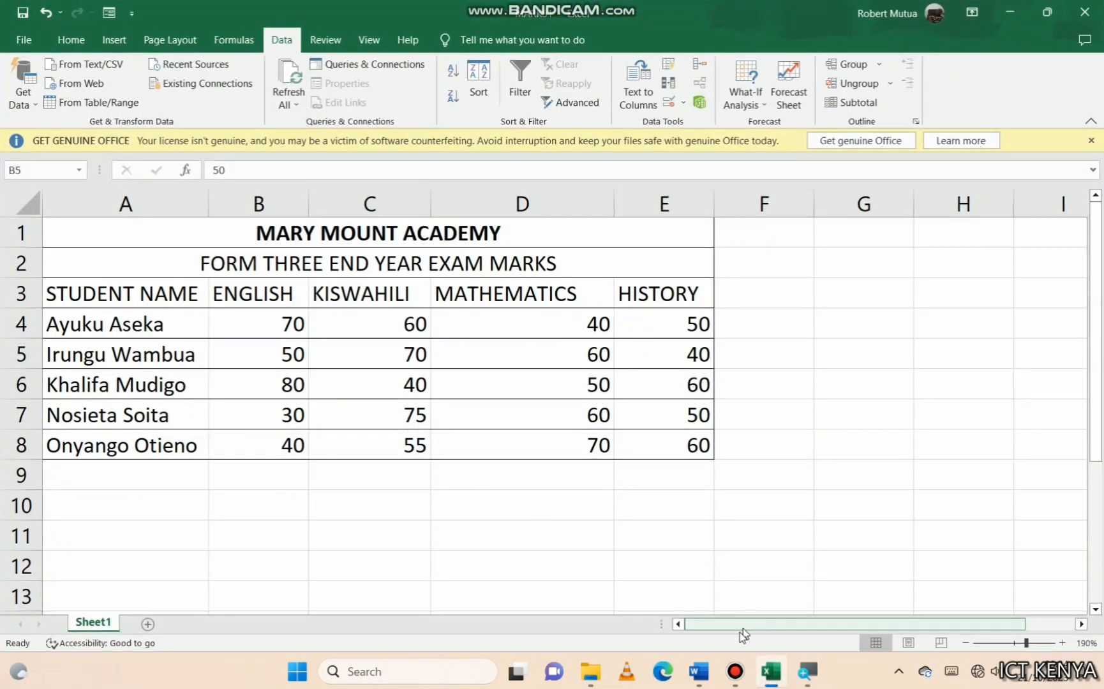
{"action": "left_click", "coordinate": [707, 678]}
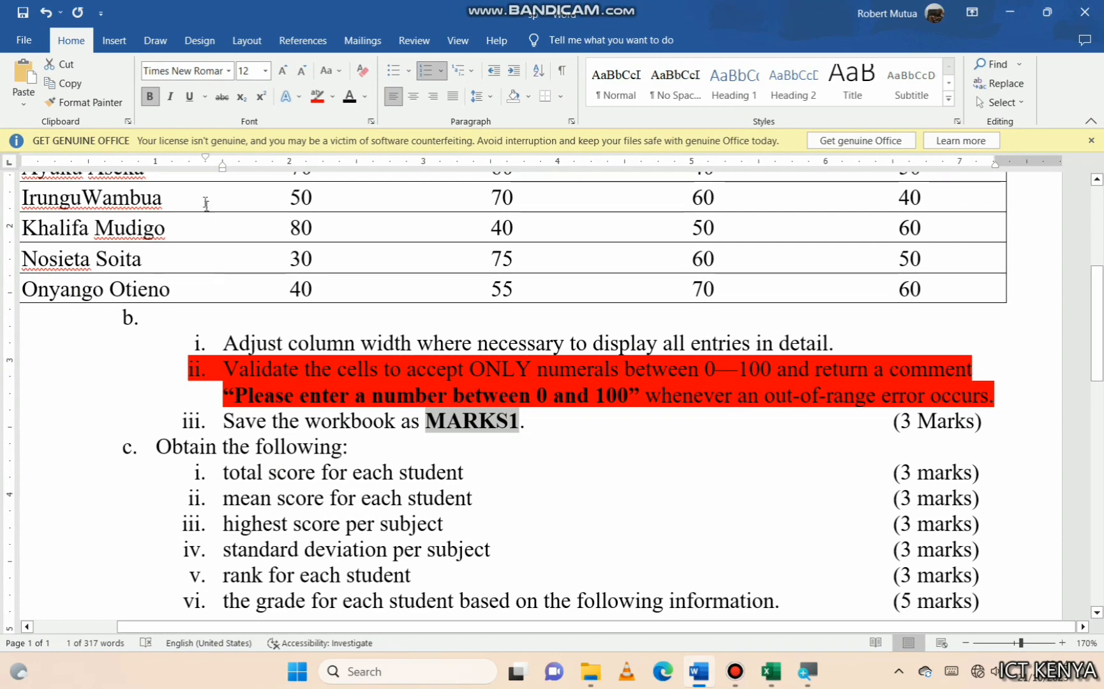
{"action": "left_click", "coordinate": [317, 96]}
Underline the part c heading "Obtain the following:" and its first task, "total score for each student"
{"action": "scroll", "coordinate": [511, 383], "scroll_direction": "down", "scroll_amount": 2}
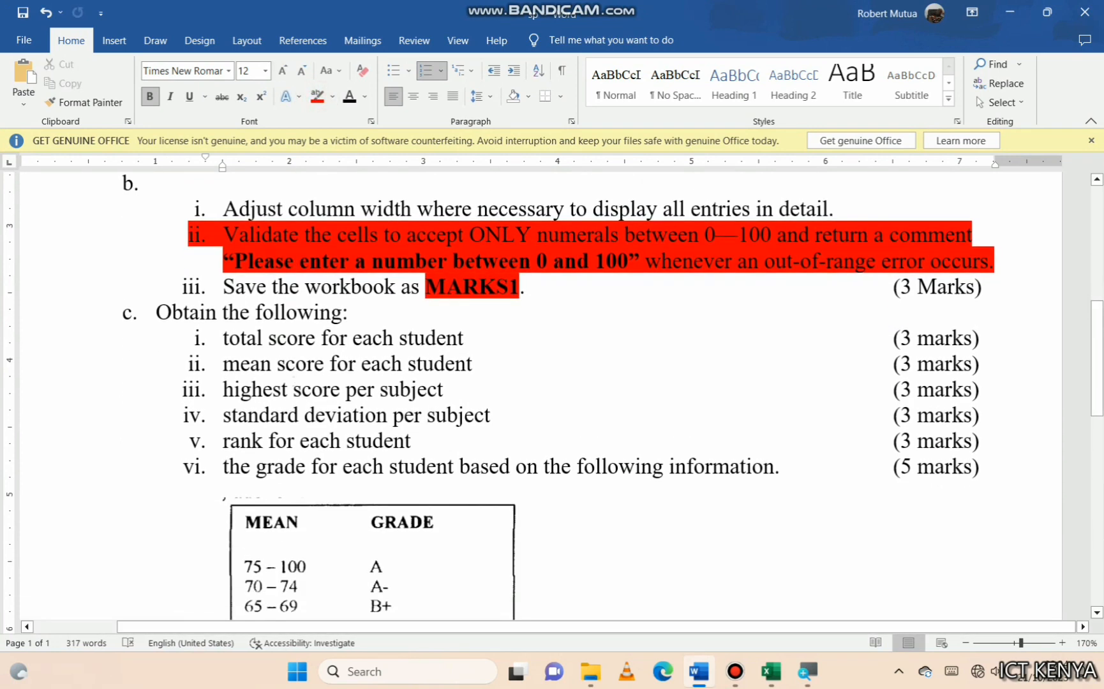
{"action": "triple_click", "coordinate": [234, 313]}
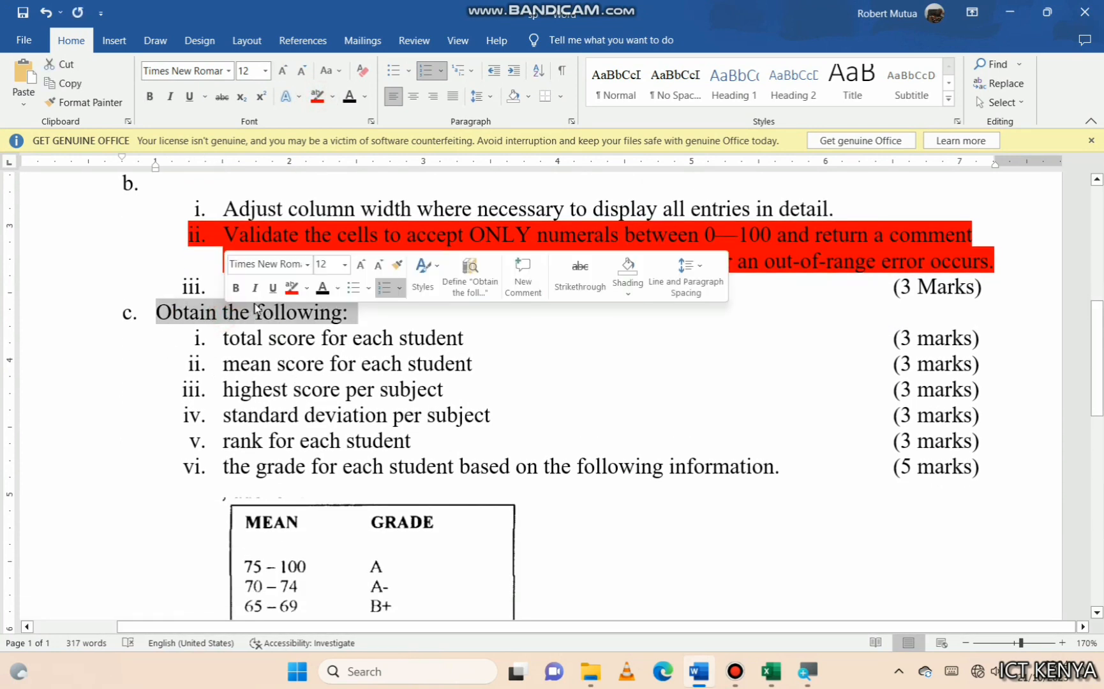
{"action": "left_click", "coordinate": [273, 288]}
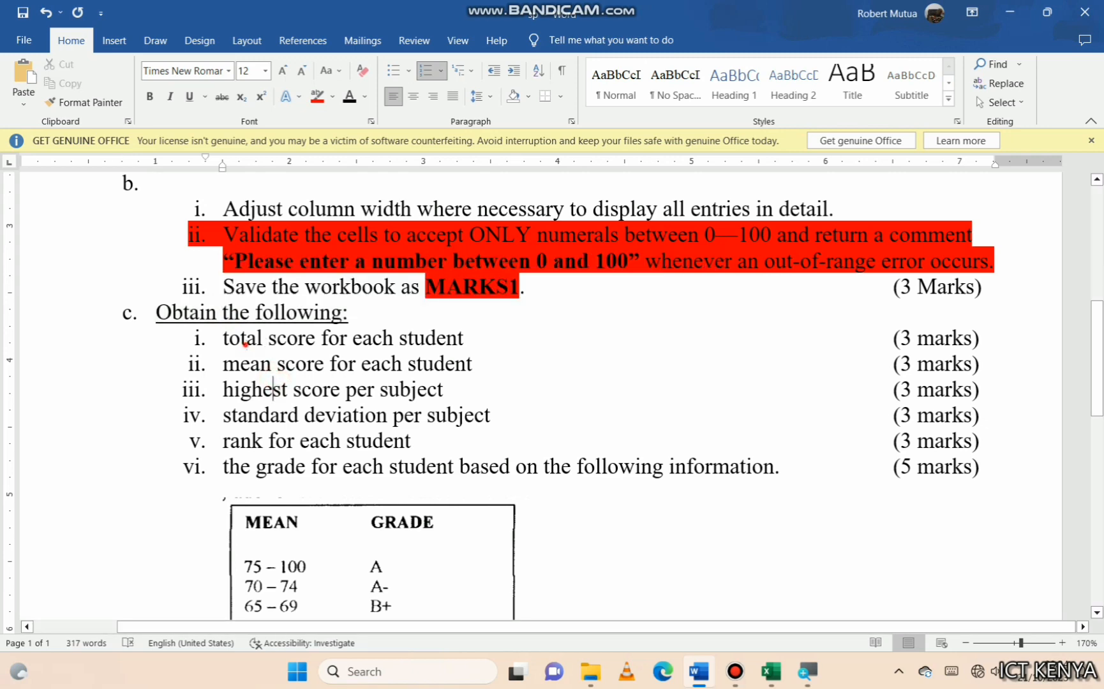
{"action": "triple_click", "coordinate": [287, 337]}
{"action": "left_click", "coordinate": [293, 318]}
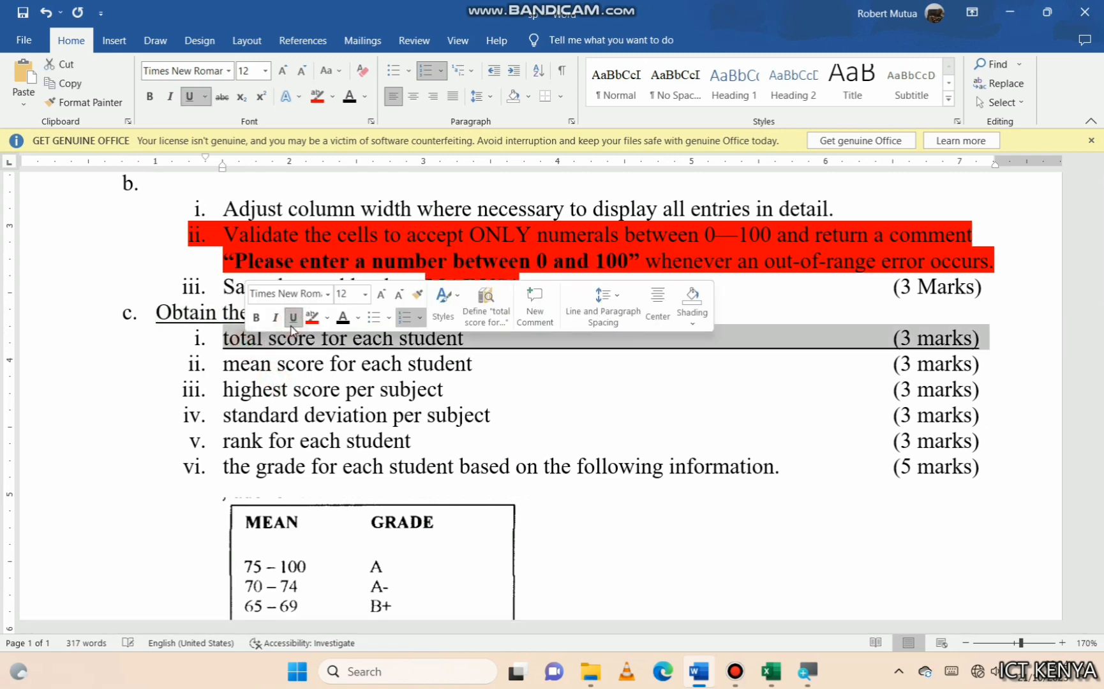
Switch to the Excel workbook and add the column heading TOTAL SCORE in cell F3
{"action": "left_click", "coordinate": [772, 671]}
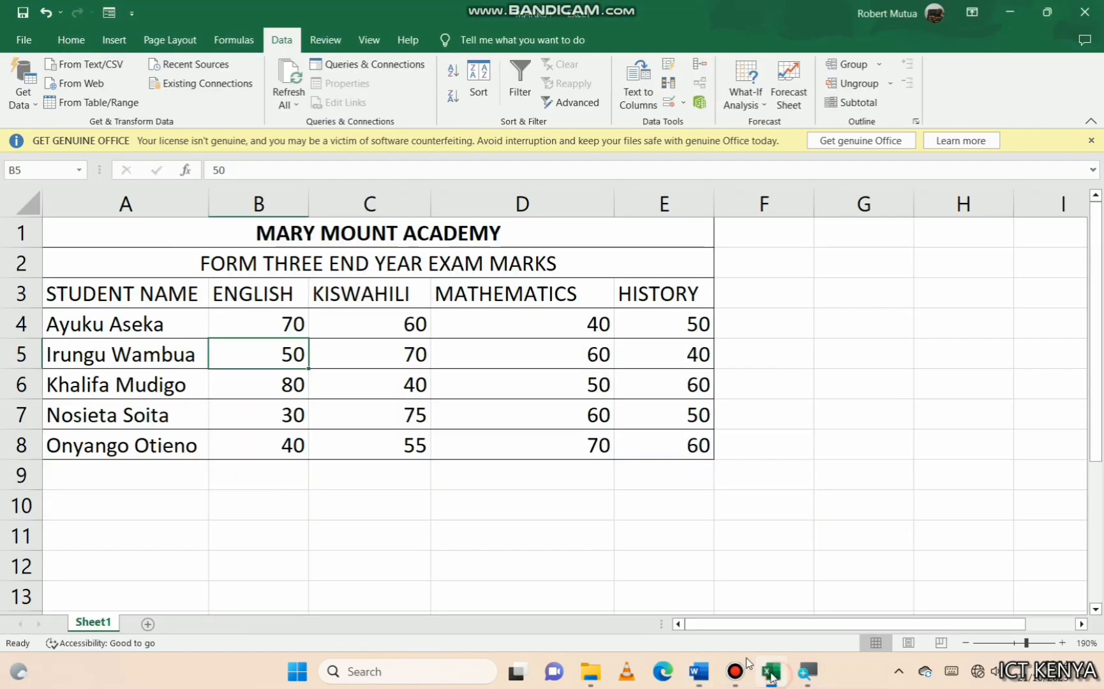
{"action": "left_click", "coordinate": [746, 294]}
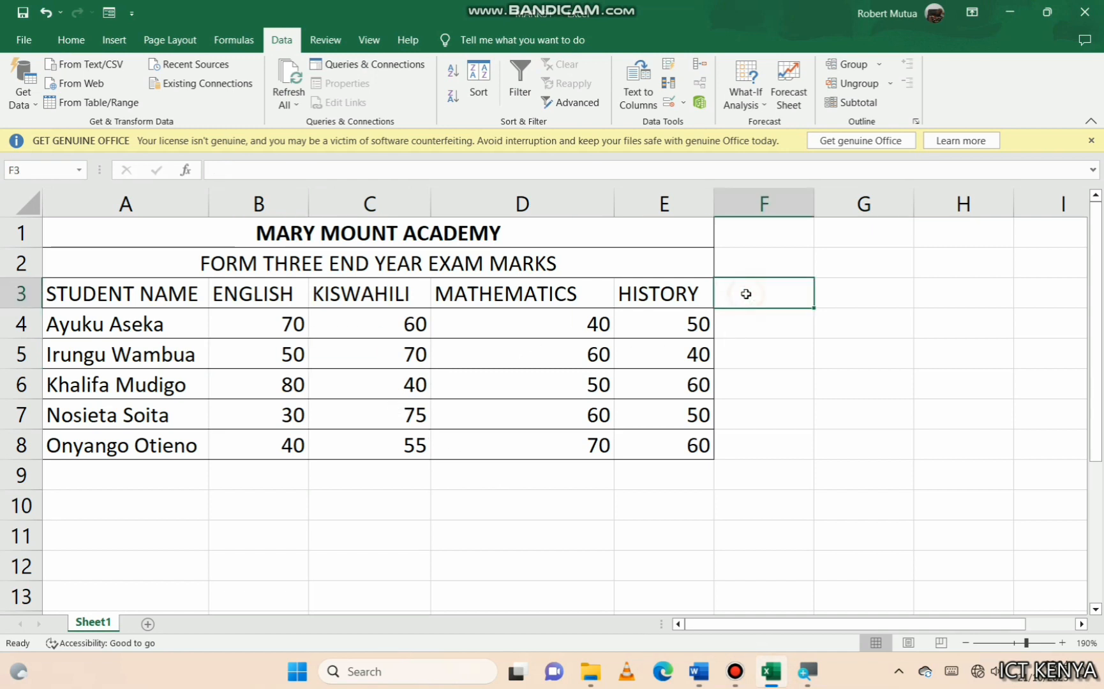
{"action": "type", "text": "T"}
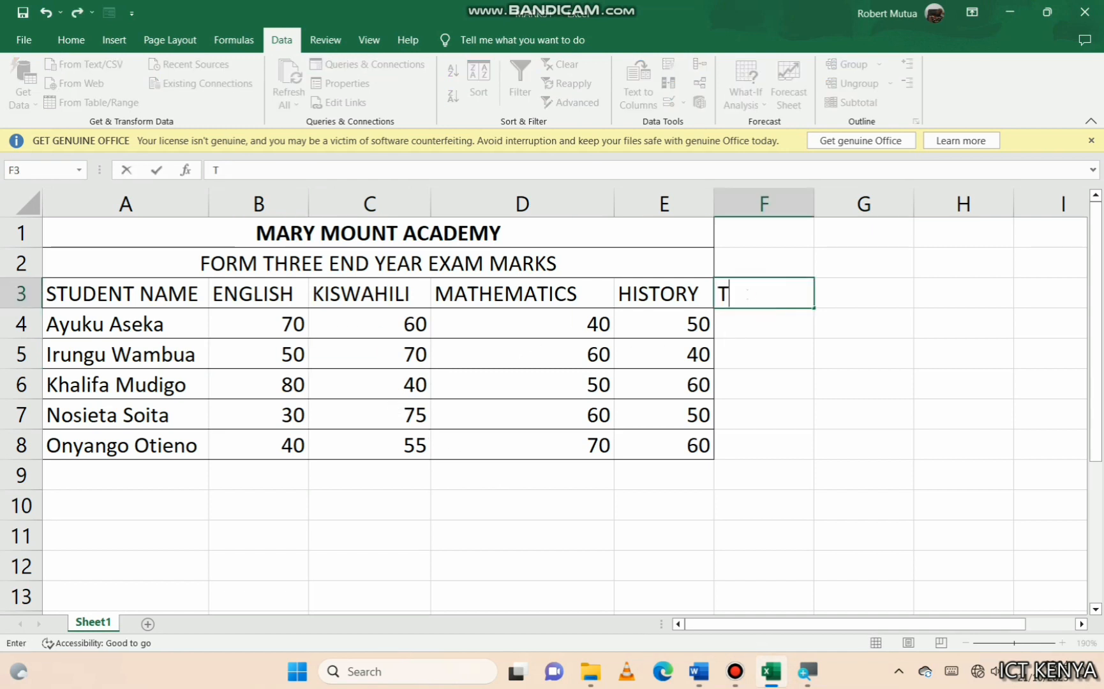
{"action": "type", "text": "OTAL SCORE"}
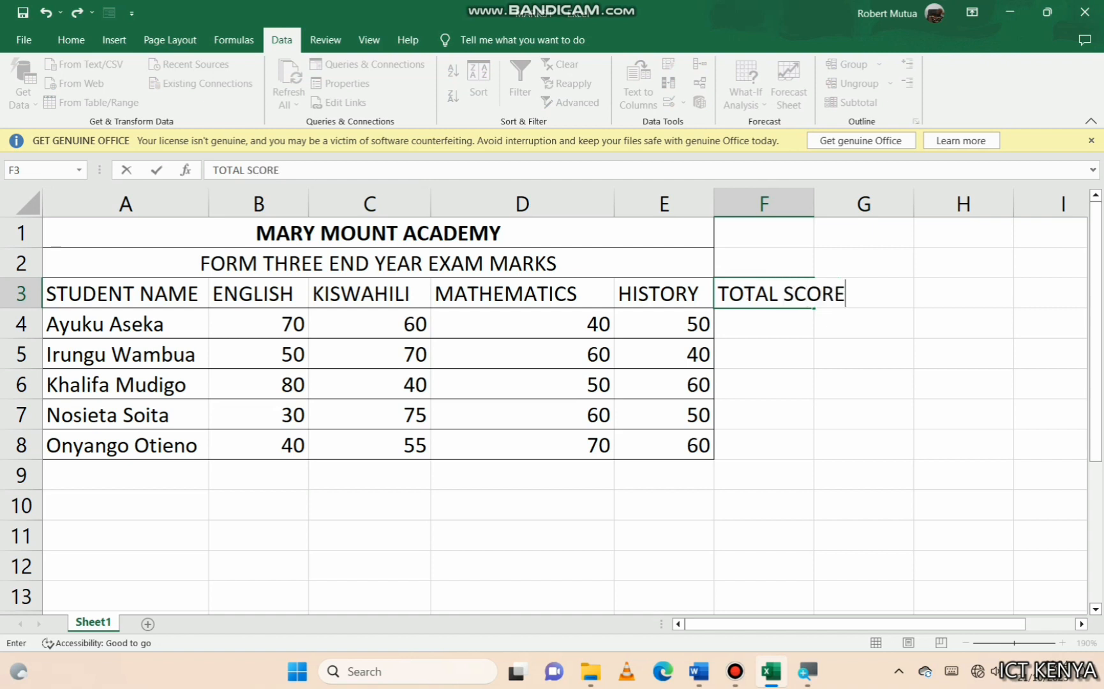
{"action": "key", "text": "Return"}
Calculate the first student's total in F4 with =SUM(B4:E4) and fill the formula down to F8
{"action": "type", "text": "=su"}
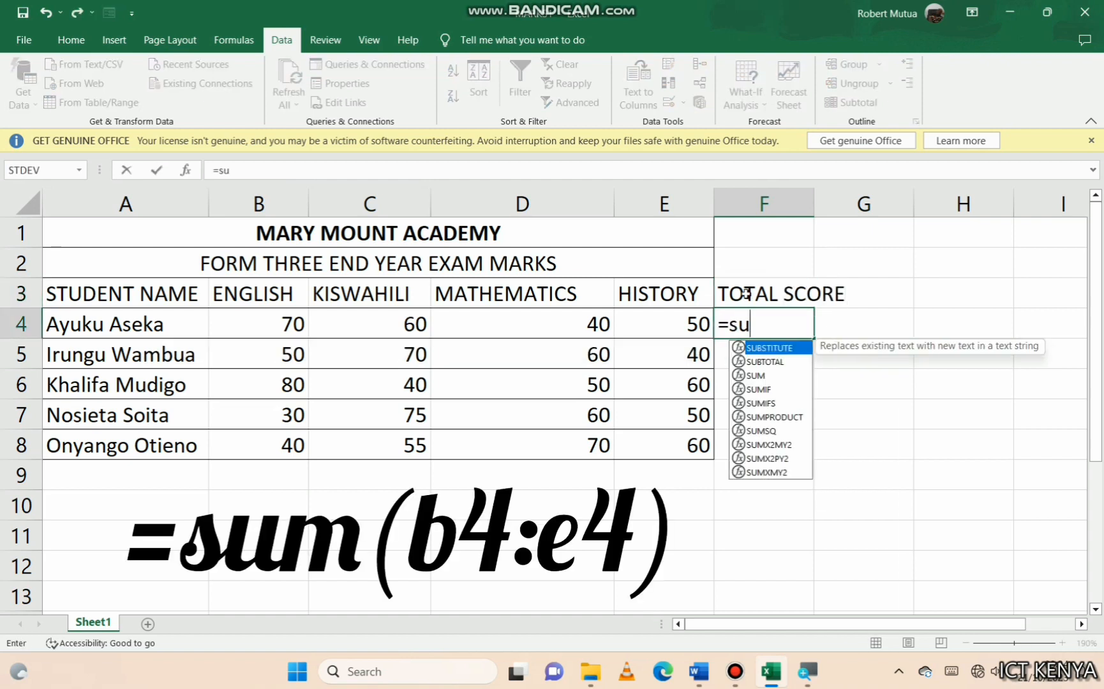
{"action": "type", "text": "m("}
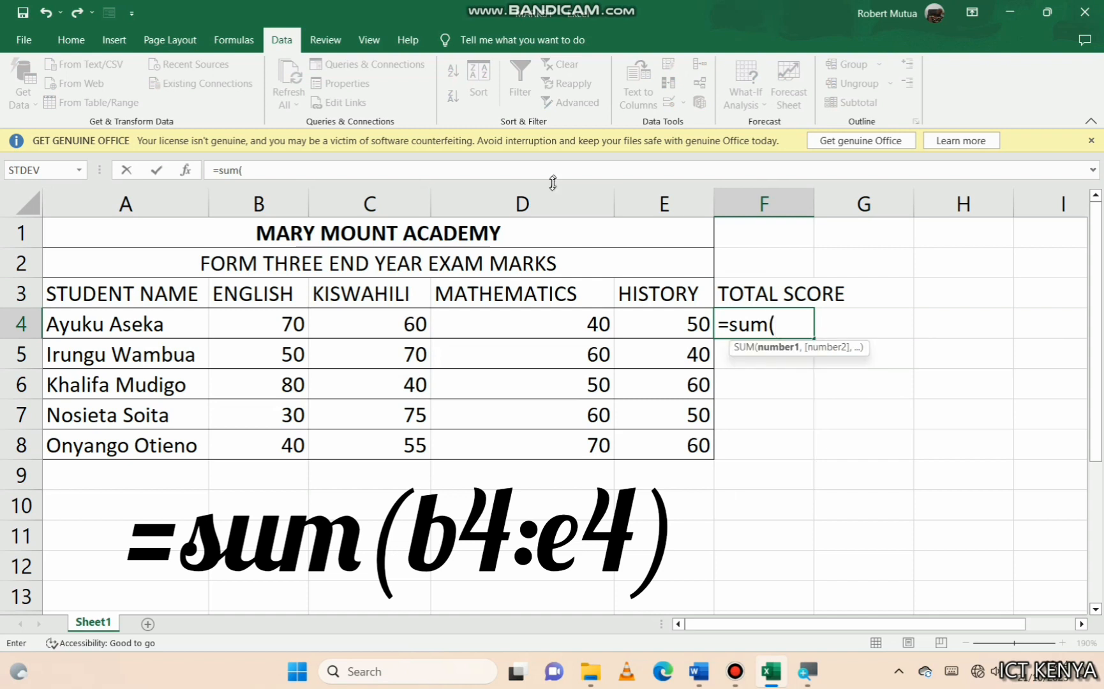
{"action": "left_click_drag", "start_coordinate": [279, 324], "coordinate": [629, 324]}
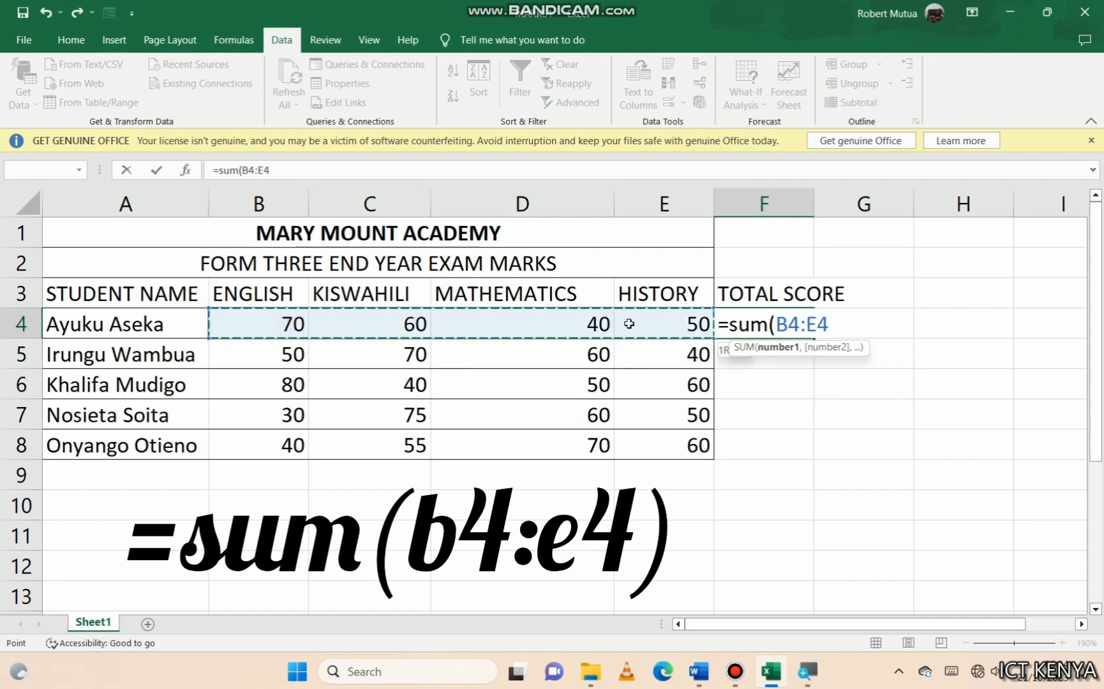
{"action": "key", "text": "Return"}
{"action": "left_click", "coordinate": [792, 326]}
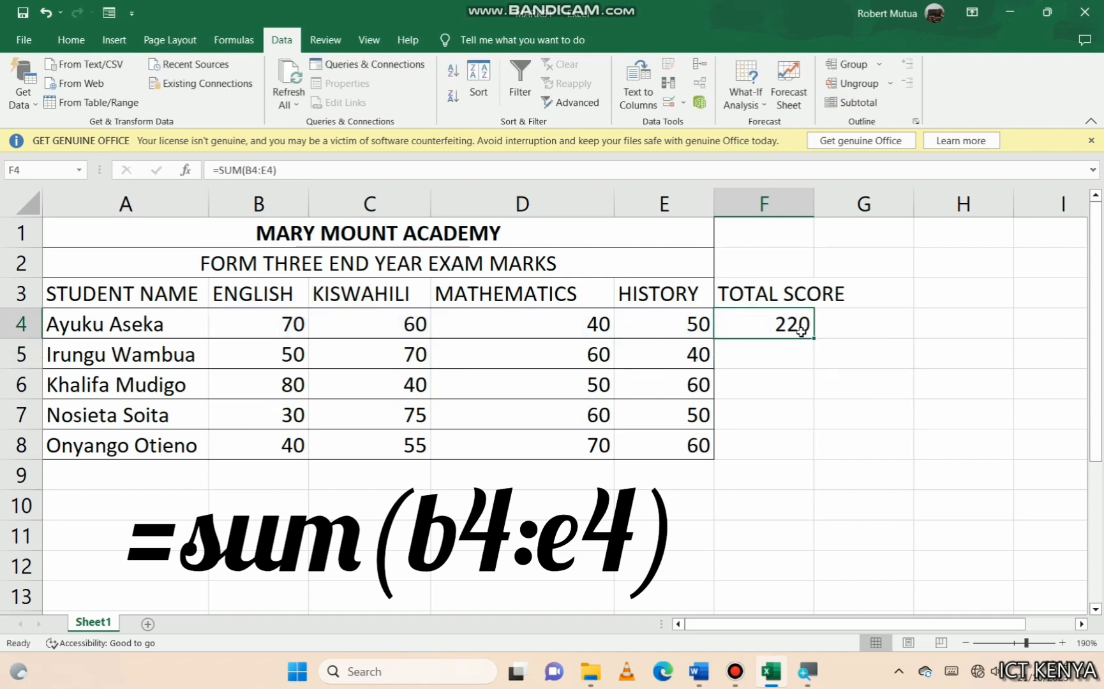
{"action": "left_click_drag", "start_coordinate": [813, 345], "coordinate": [814, 460]}
Switch to the Word document and underline the part c task "mean score for each student"
{"action": "key", "text": "alt+Tab"}
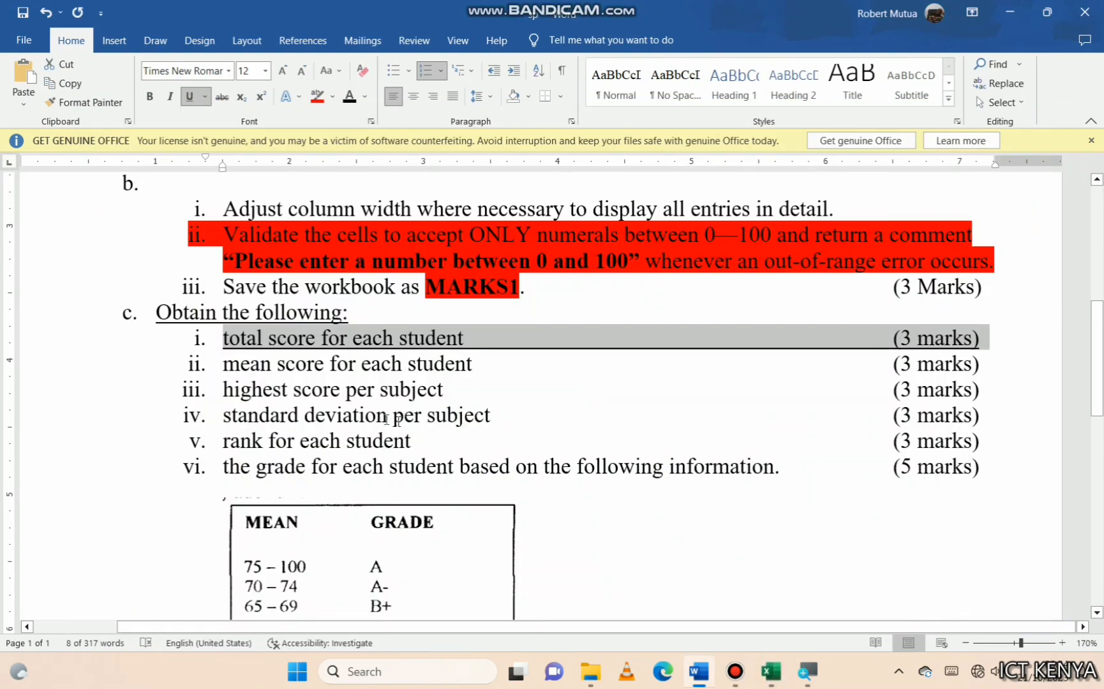
{"action": "triple_click", "coordinate": [283, 365]}
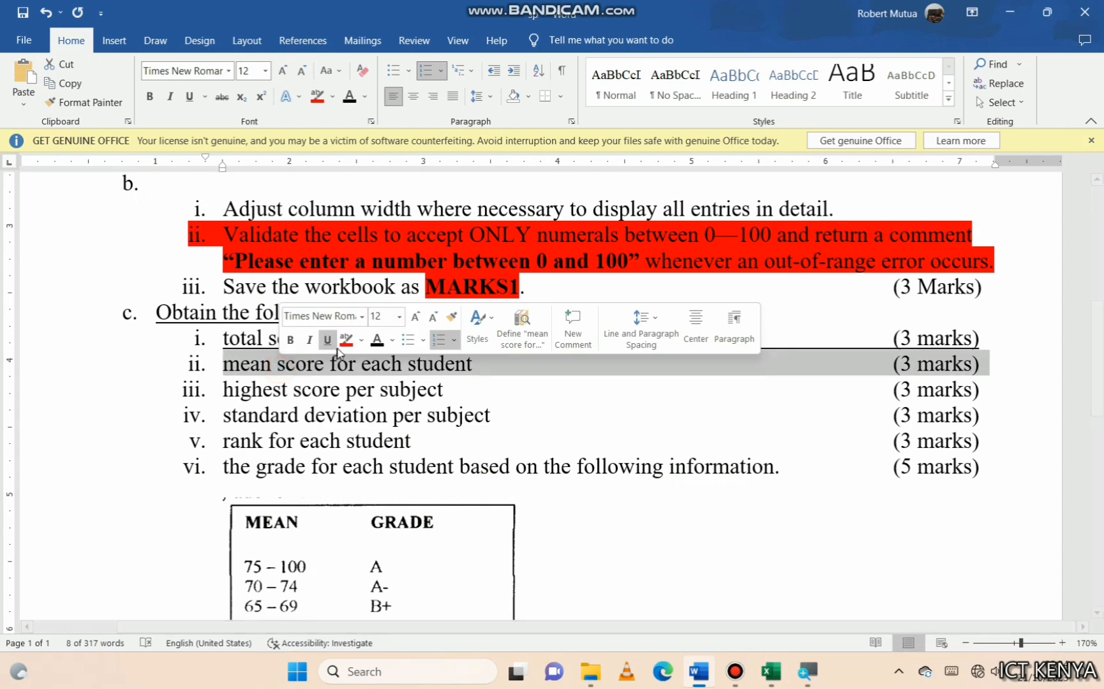
{"action": "left_click", "coordinate": [327, 339]}
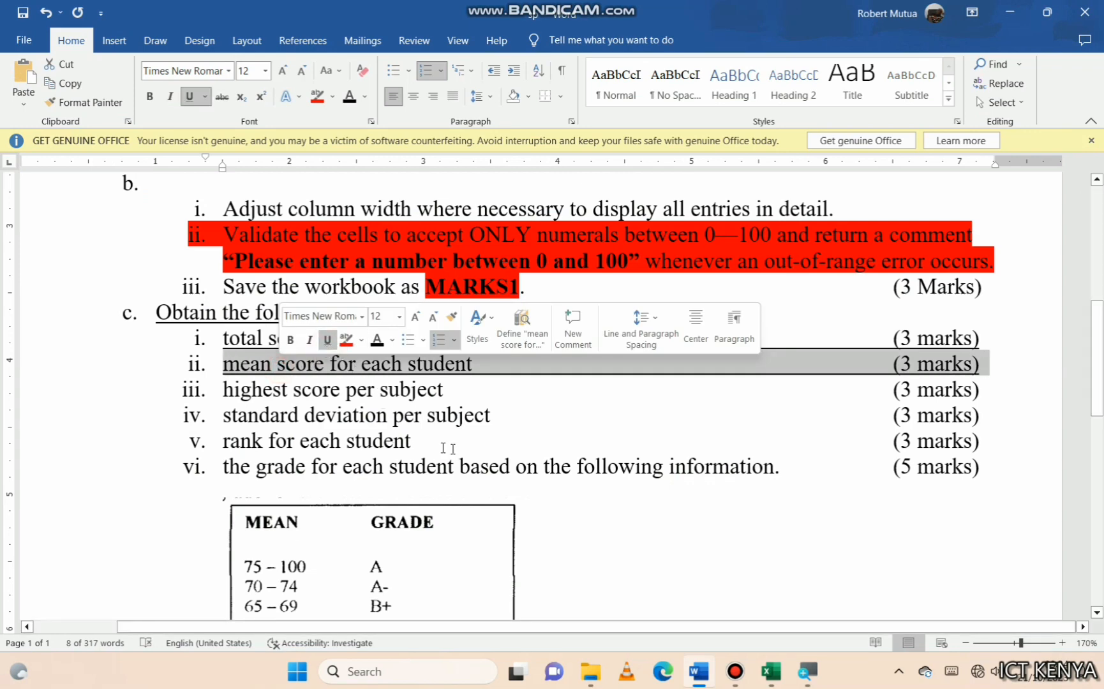
Switch to the Excel workbook, add the column heading MEAN SCORE in G3, and autofit column F to its contents
{"action": "left_click", "coordinate": [773, 678]}
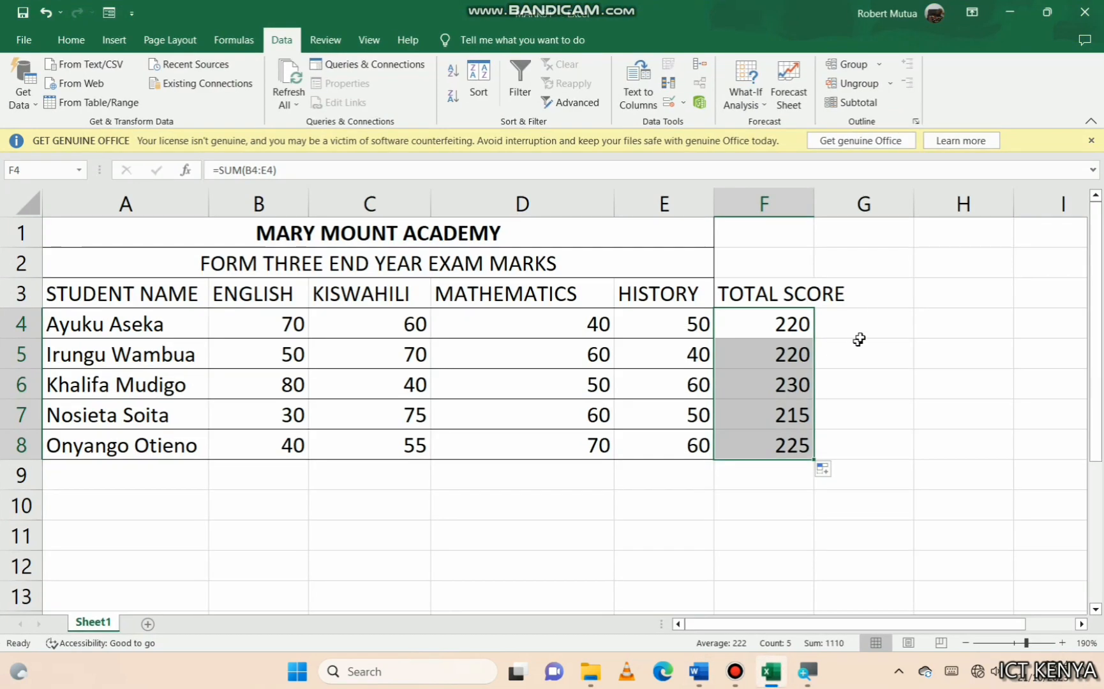
{"action": "left_click", "coordinate": [866, 295]}
{"action": "type", "text": "M"}
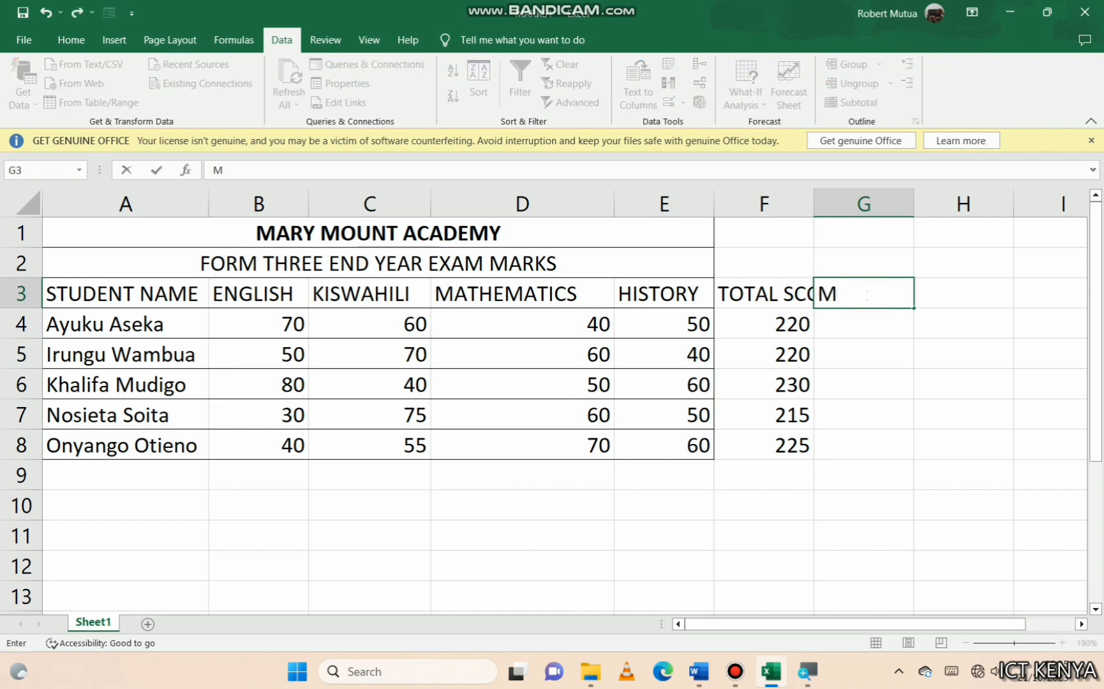
{"action": "type", "text": "EAN SC"}
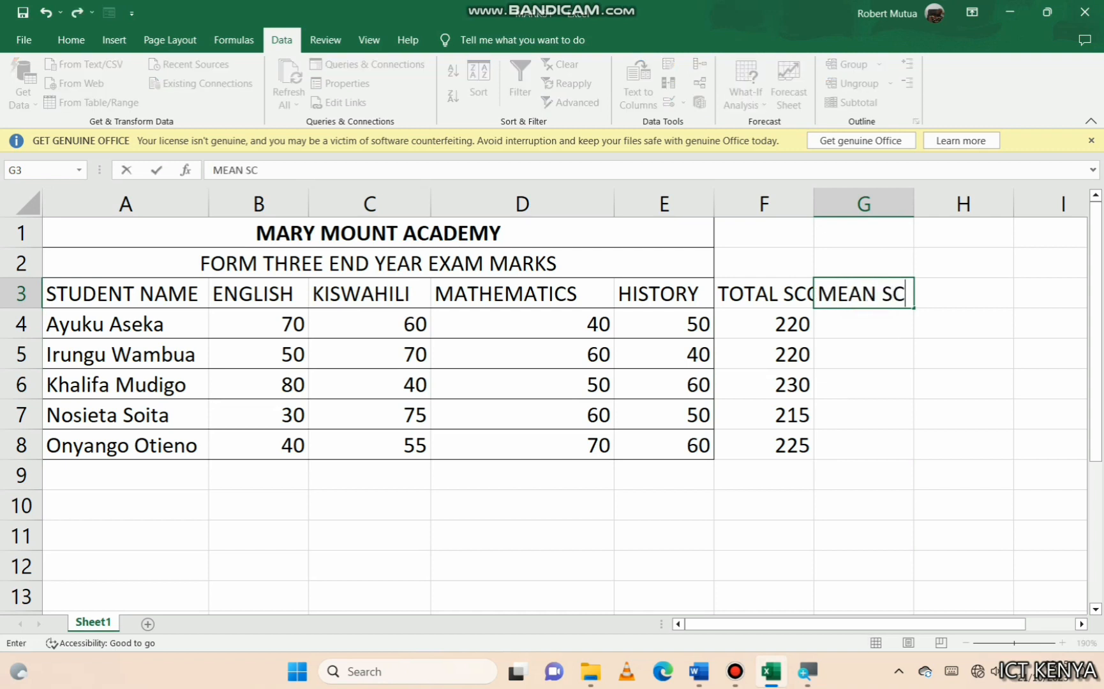
{"action": "type", "text": "ORE"}
{"action": "key", "text": "Return"}
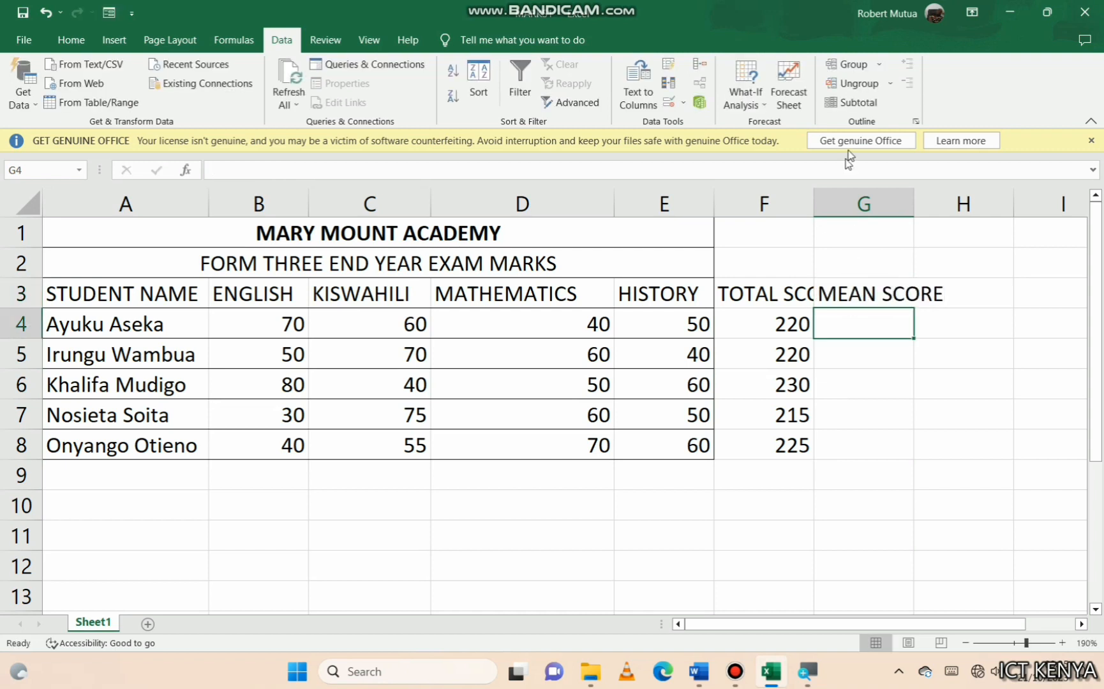
{"action": "double_click", "coordinate": [814, 203]}
Calculate the first student's mean in G4 with =AVERAGE(B4:E4) and fill the formula down to G8
{"action": "type", "text": "=averag"}
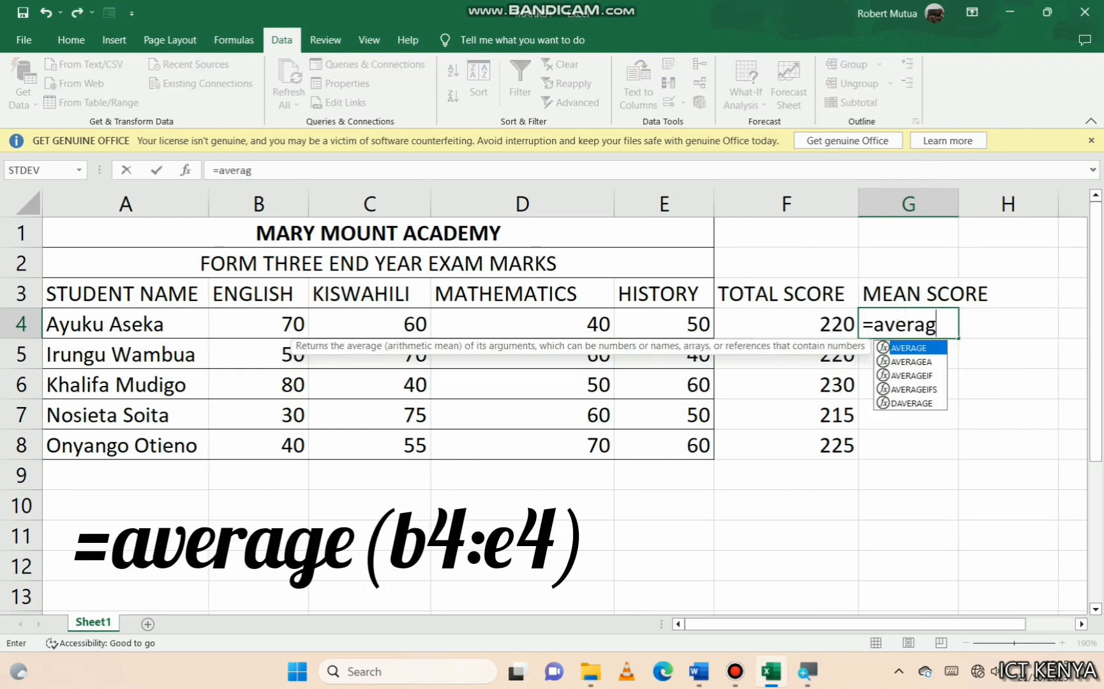
{"action": "type", "text": "e("}
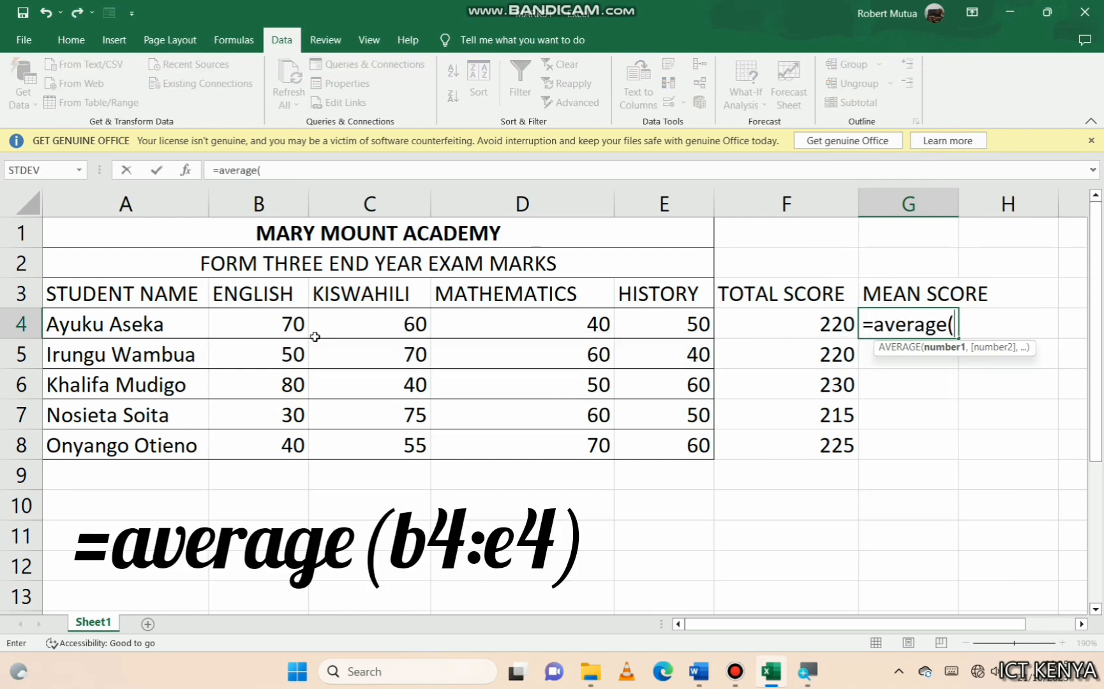
{"action": "left_click_drag", "start_coordinate": [268, 320], "coordinate": [639, 325]}
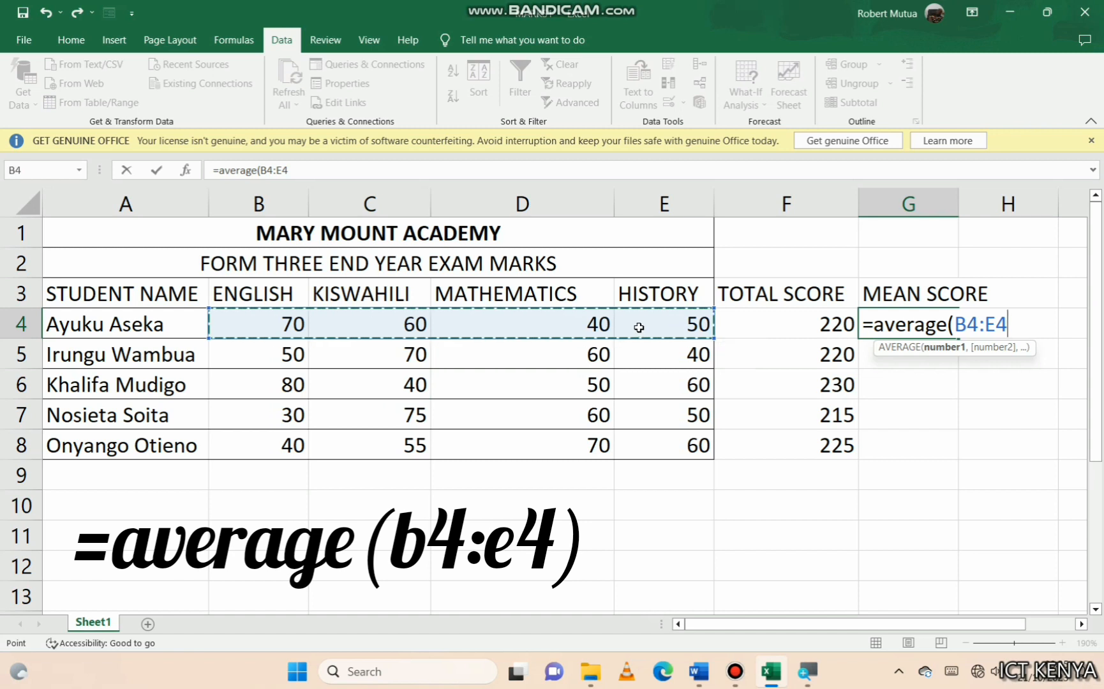
{"action": "key", "text": "Return"}
{"action": "left_click", "coordinate": [917, 319]}
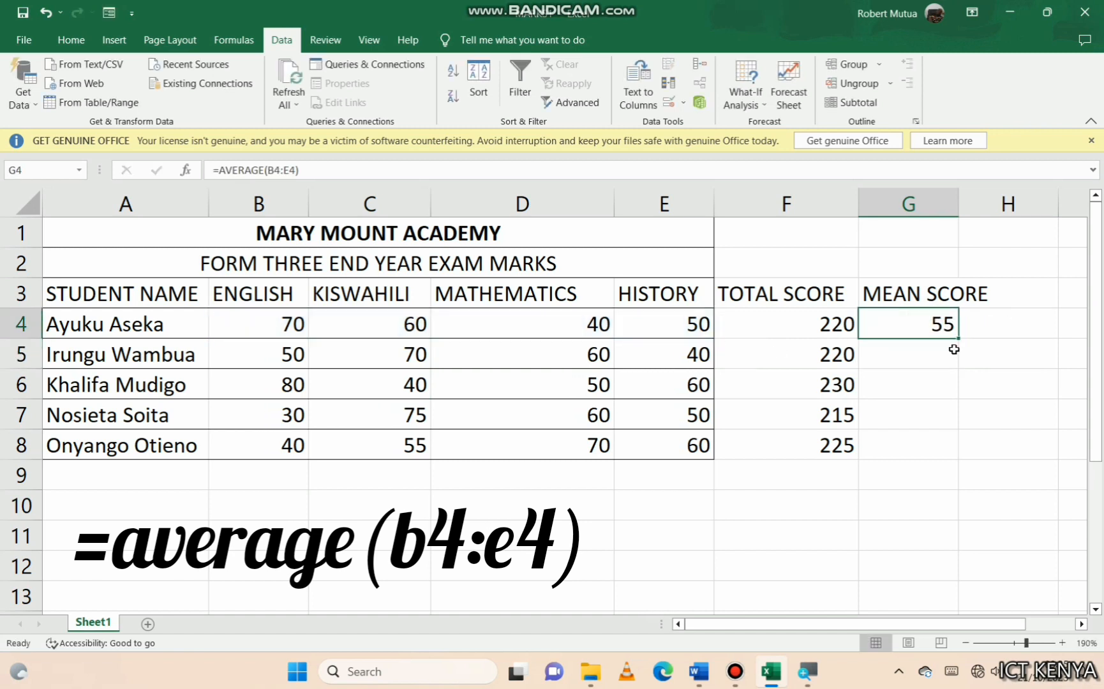
{"action": "left_click_drag", "start_coordinate": [961, 341], "coordinate": [953, 454]}
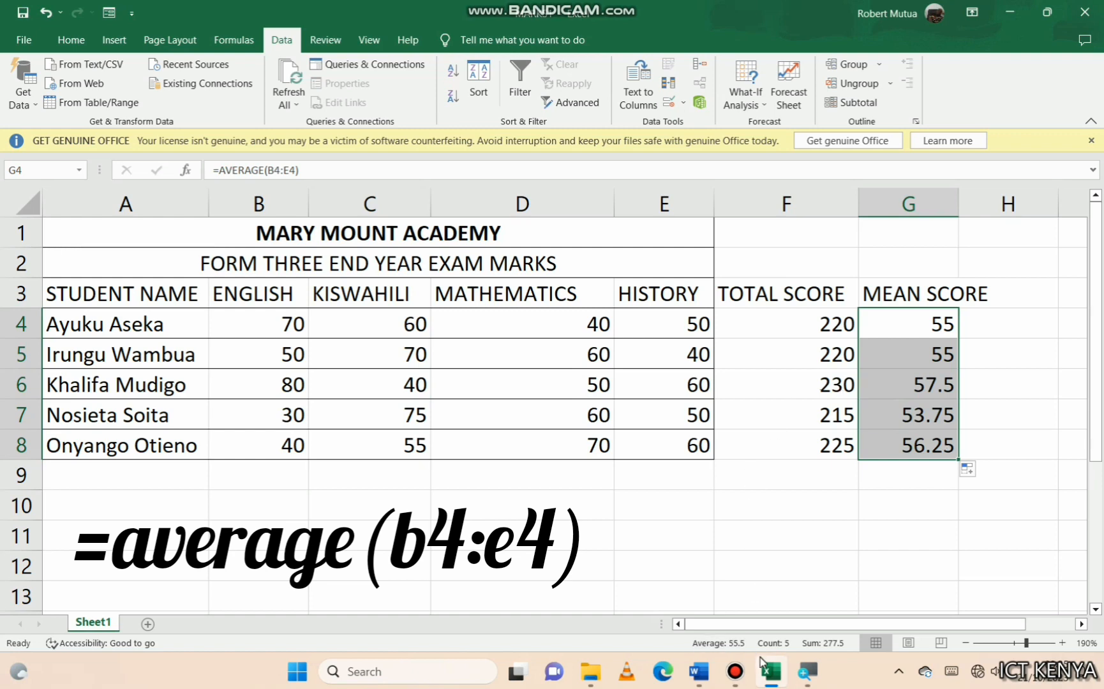
Return to the Word document and underline the task "highest score per subject"
{"action": "left_click", "coordinate": [699, 671]}
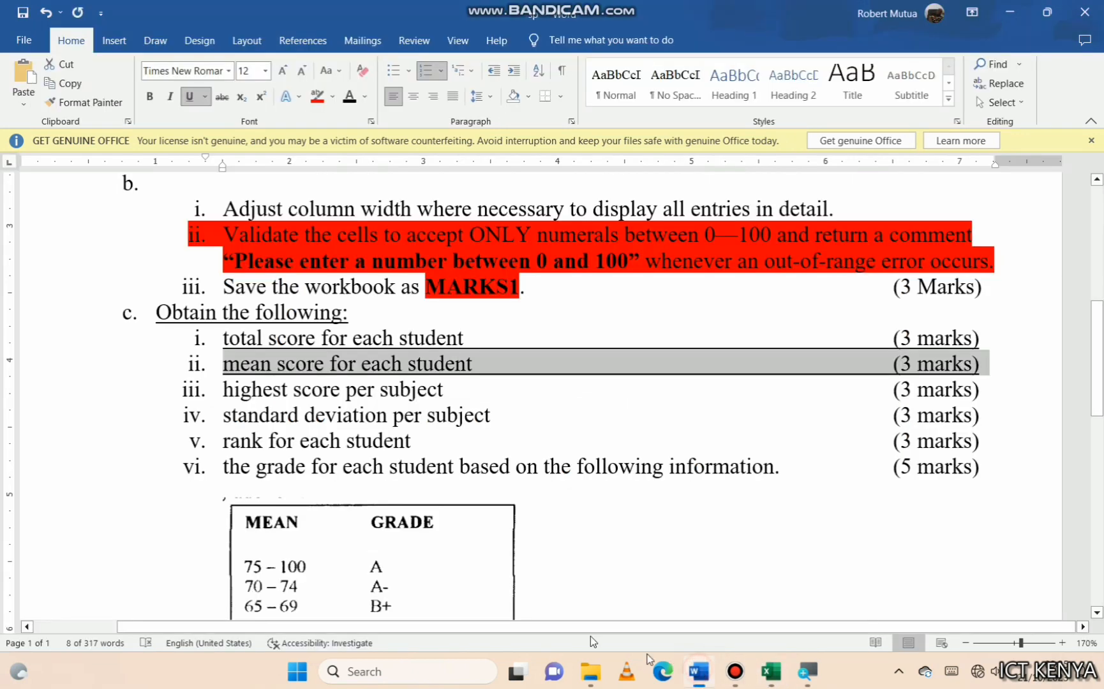
{"action": "triple_click", "coordinate": [269, 391]}
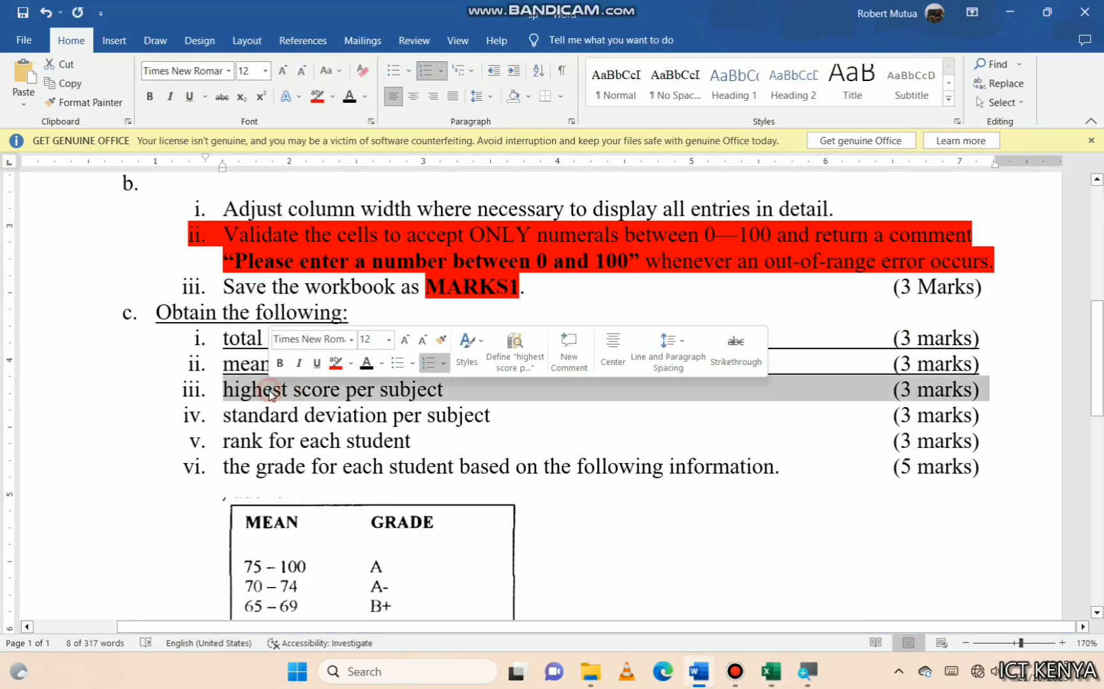
{"action": "left_click", "coordinate": [317, 363]}
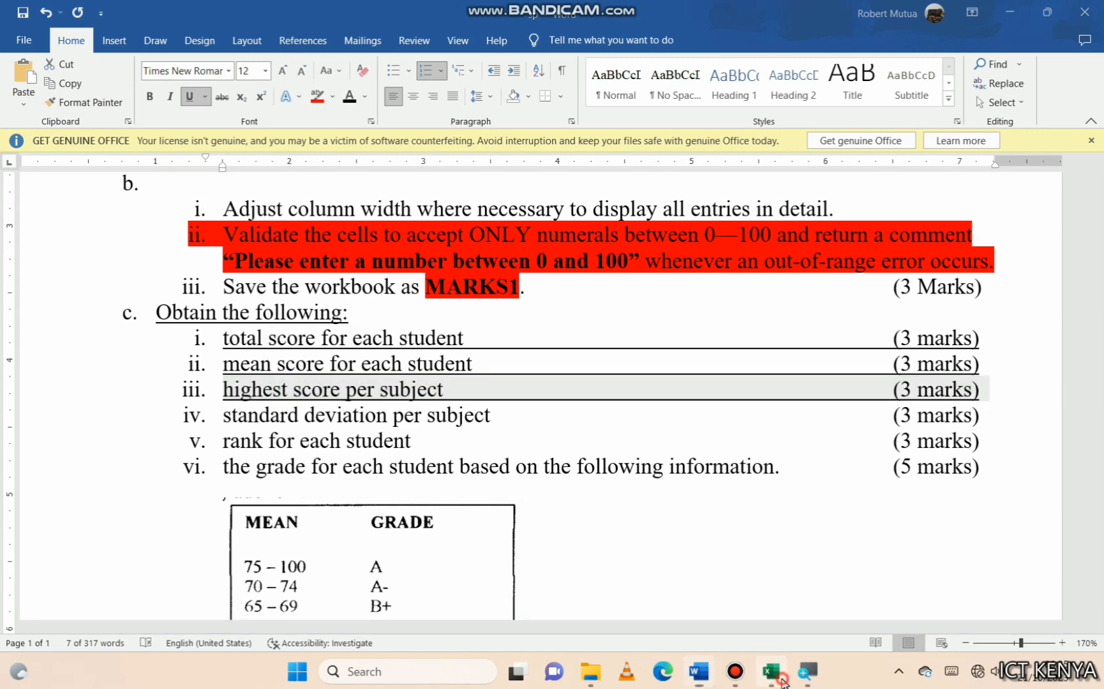
Go back to the Excel workbook and enter the row label HIGHEST SCORE in A10
{"action": "left_click", "coordinate": [771, 671]}
{"action": "left_click", "coordinate": [102, 497]}
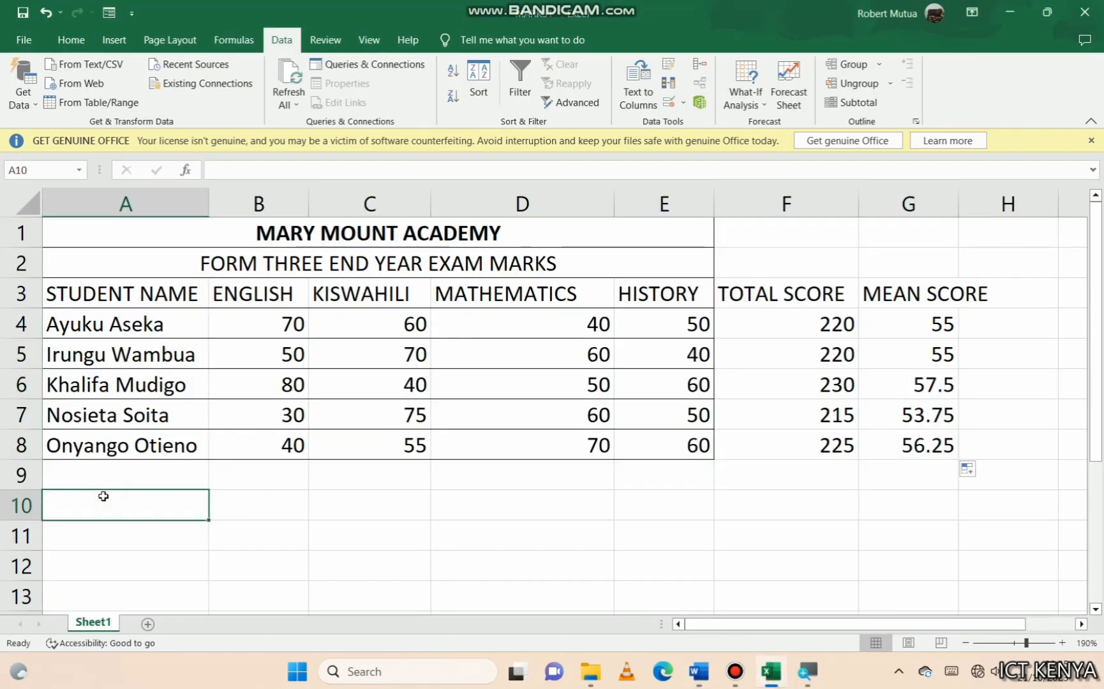
{"action": "type", "text": "hig"}
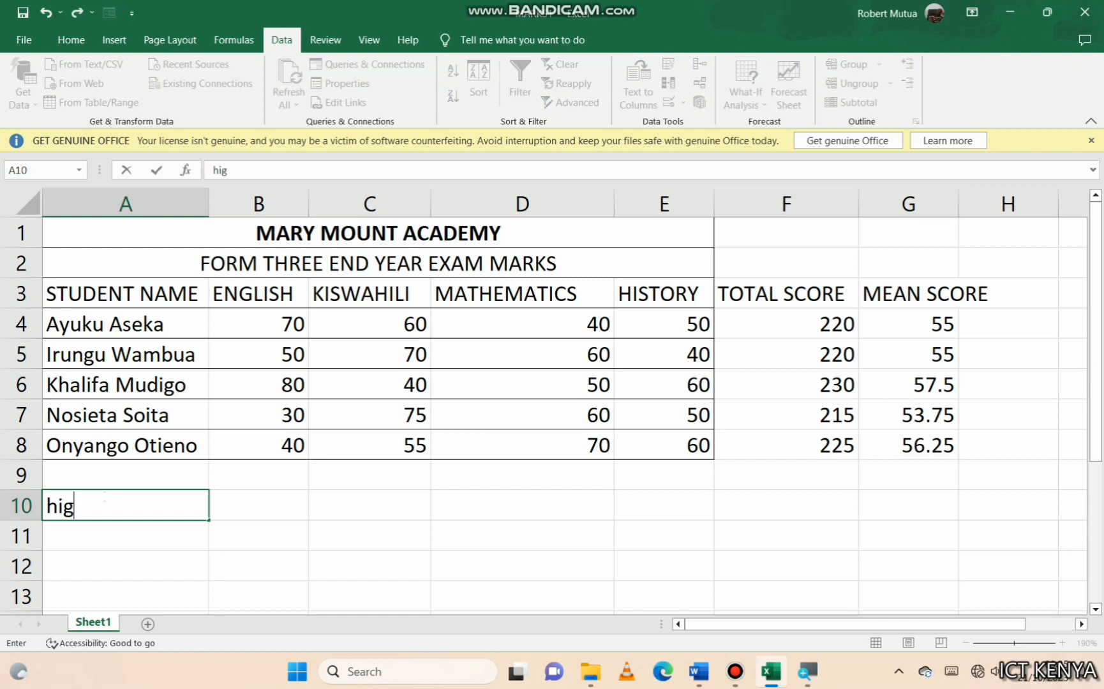
{"action": "type", "text": "h"}
{"action": "key", "text": "BackSpace"}
{"action": "key", "text": "BackSpace"}
{"action": "type", "text": "GHEST SCORE"}
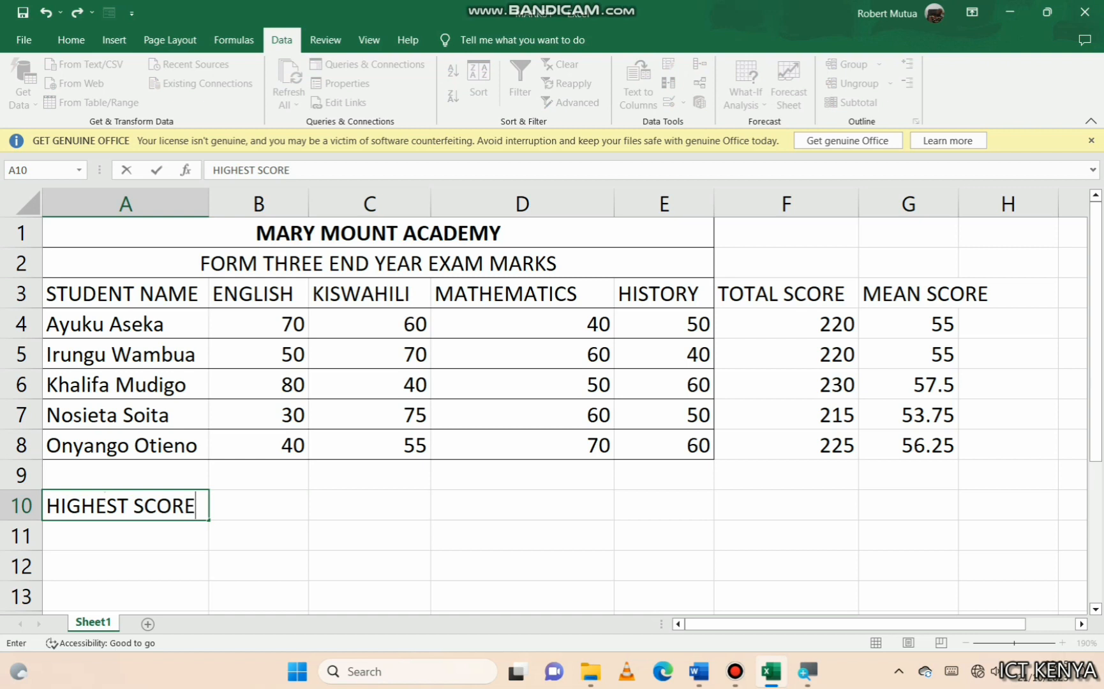
{"action": "key", "text": "Tab"}
Find the highest English score in B10 with =MAX(B4:B8) and fill the formula across to E10
{"action": "type", "text": "="}
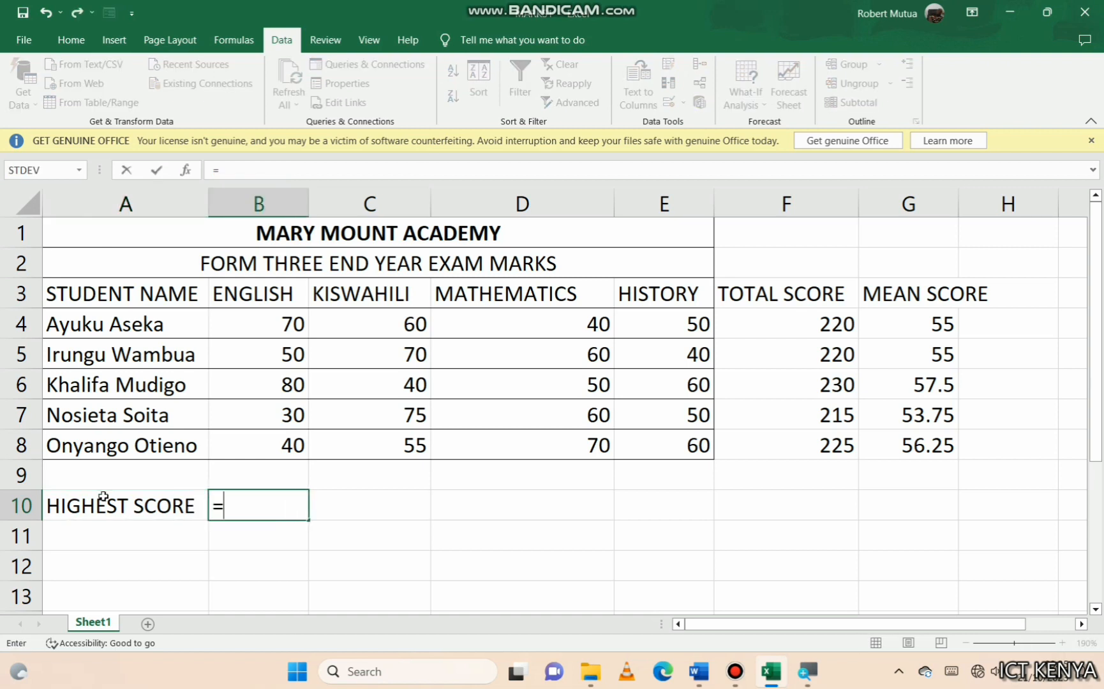
{"action": "type", "text": "max"}
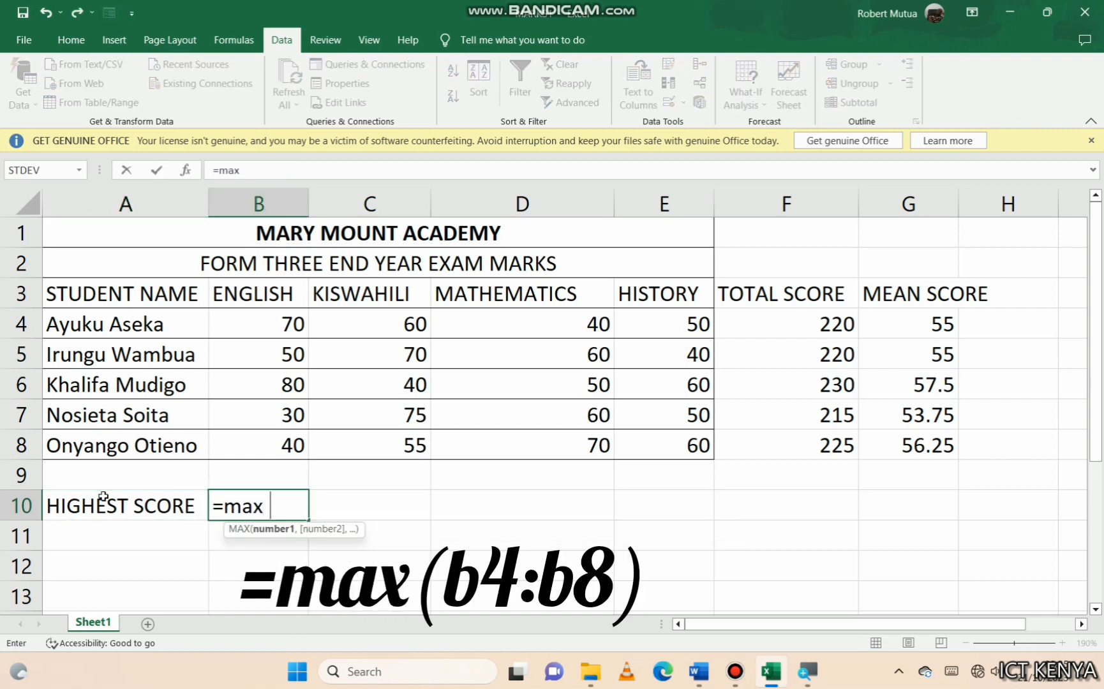
{"action": "left_click_drag", "start_coordinate": [297, 325], "coordinate": [287, 433]}
{"action": "key", "text": "Return"}
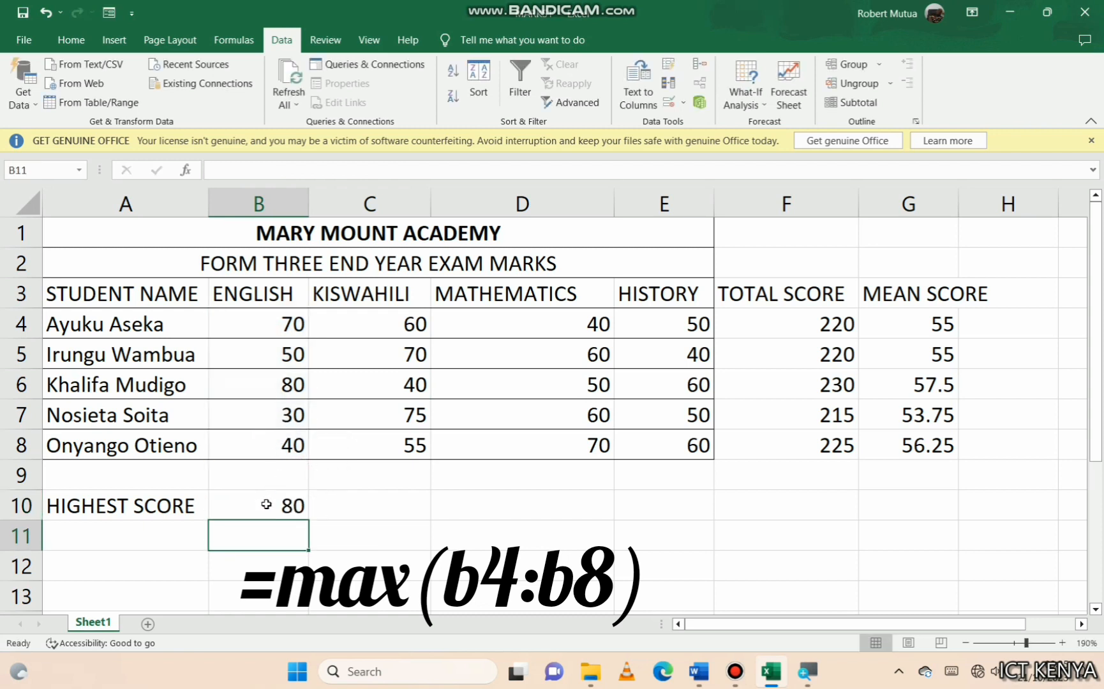
{"action": "left_click", "coordinate": [290, 508]}
{"action": "left_click_drag", "start_coordinate": [308, 521], "coordinate": [691, 522]}
{"action": "scroll", "coordinate": [692, 522], "scroll_direction": "down", "scroll_amount": 2}
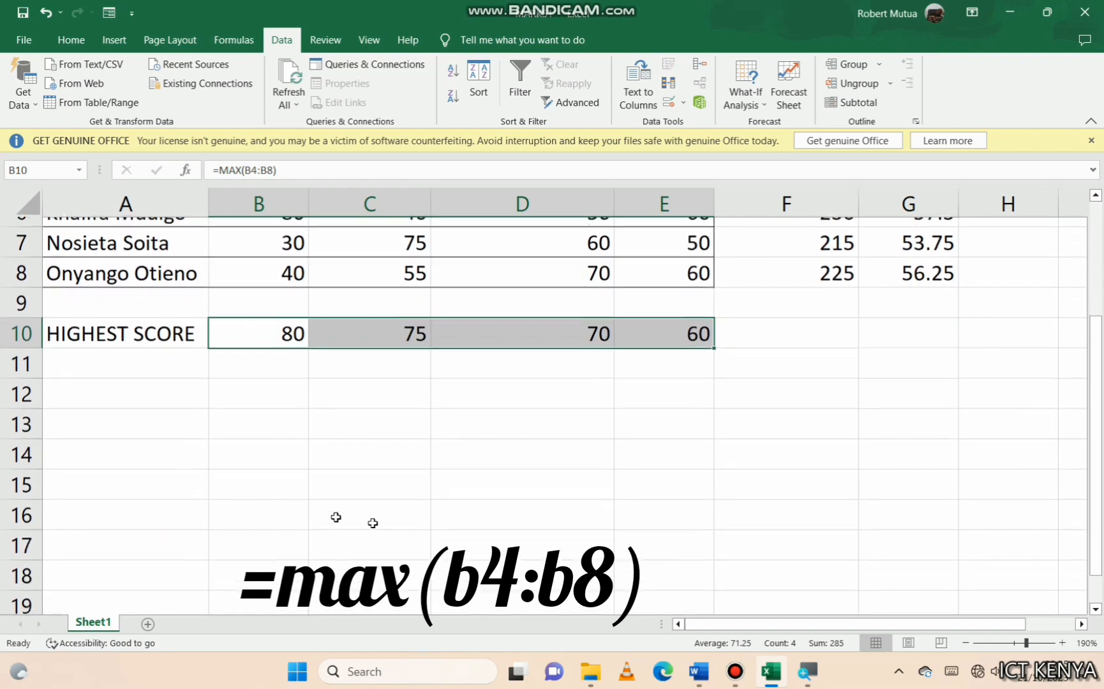
Switch to the Word document and underline the task "standard deviation per subject"
{"action": "key", "text": "alt+Tab"}
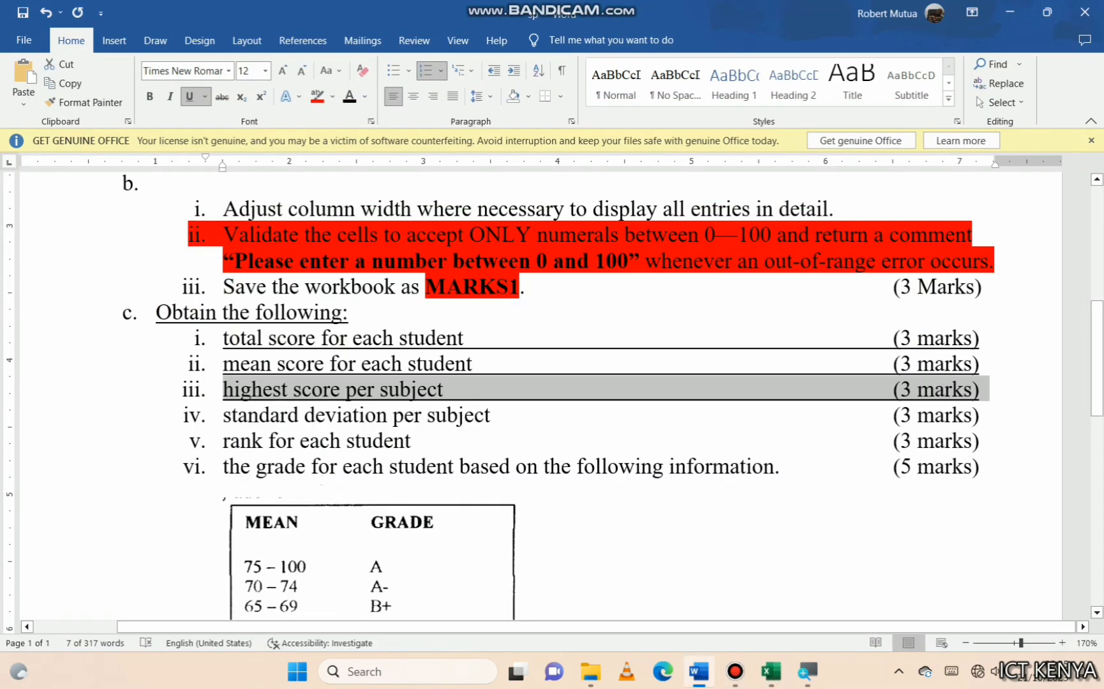
{"action": "scroll", "coordinate": [260, 329], "scroll_direction": "down", "scroll_amount": 1}
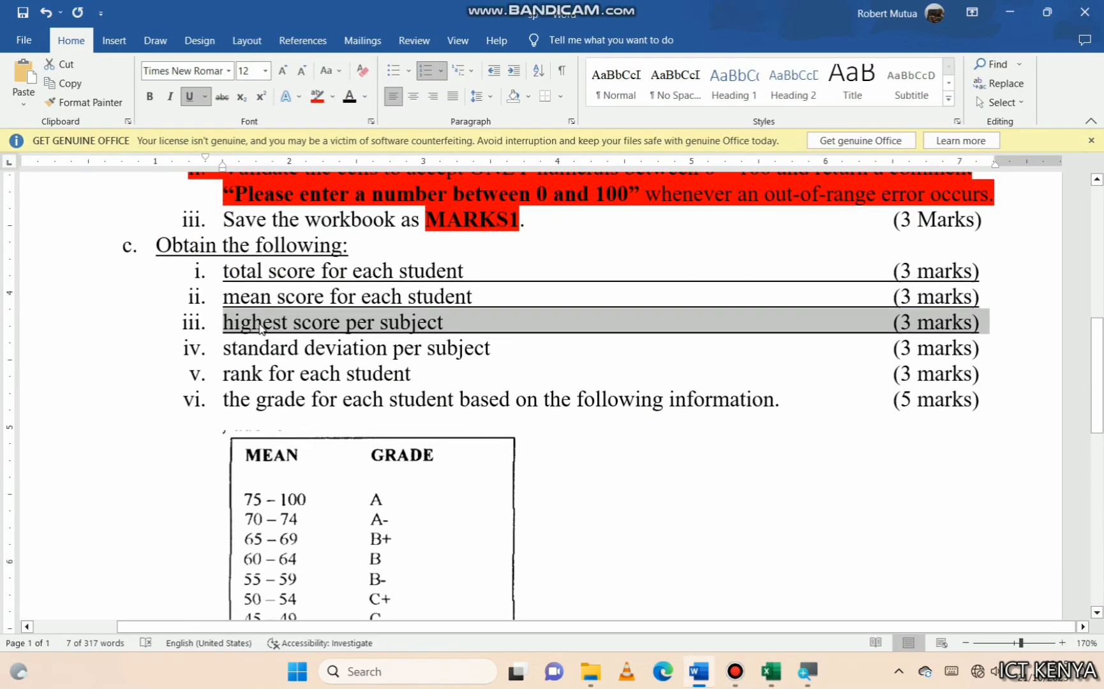
{"action": "triple_click", "coordinate": [283, 353]}
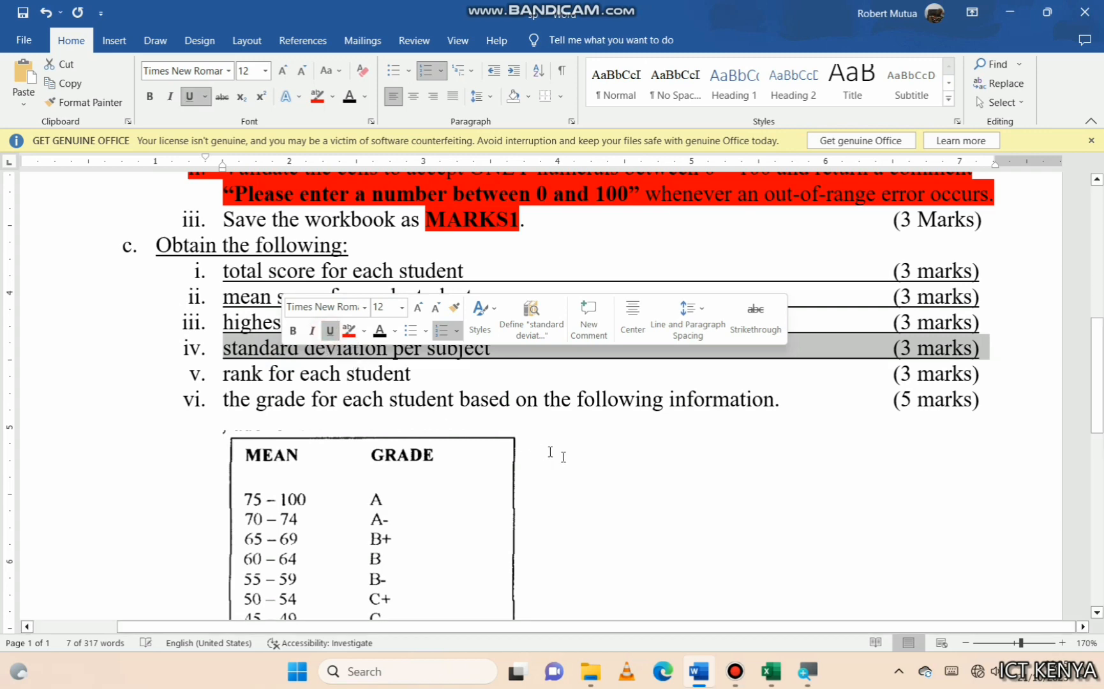
Switch to the Excel workbook and enter the row label STANDARD DEVIATION in A11
{"action": "left_click", "coordinate": [771, 672]}
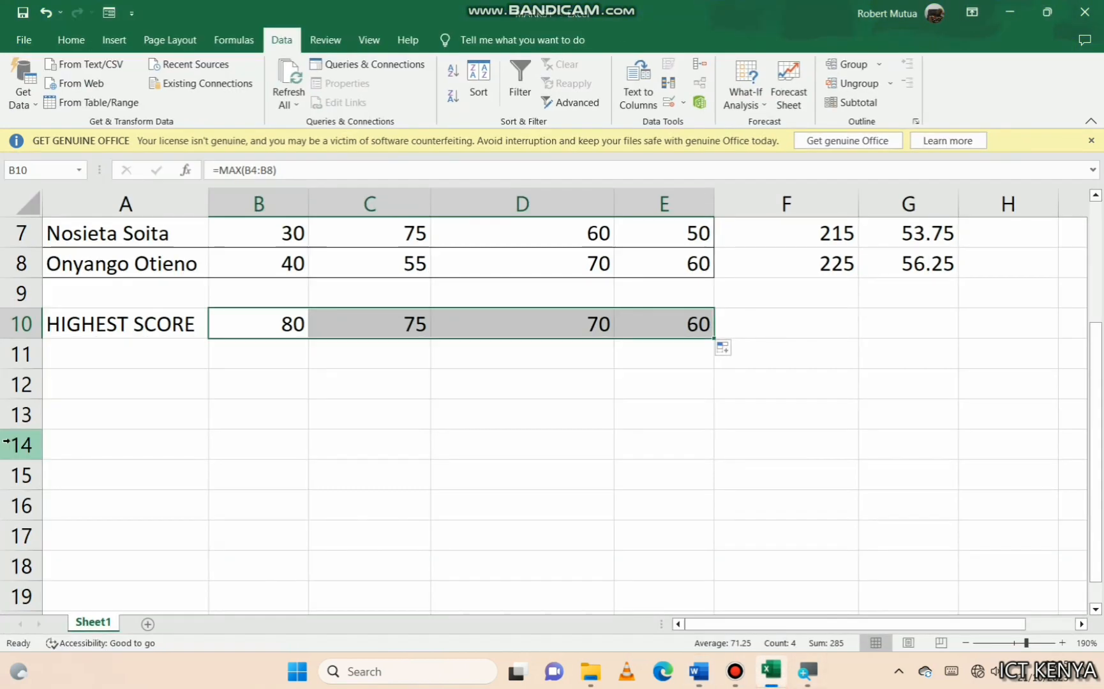
{"action": "left_click", "coordinate": [98, 368]}
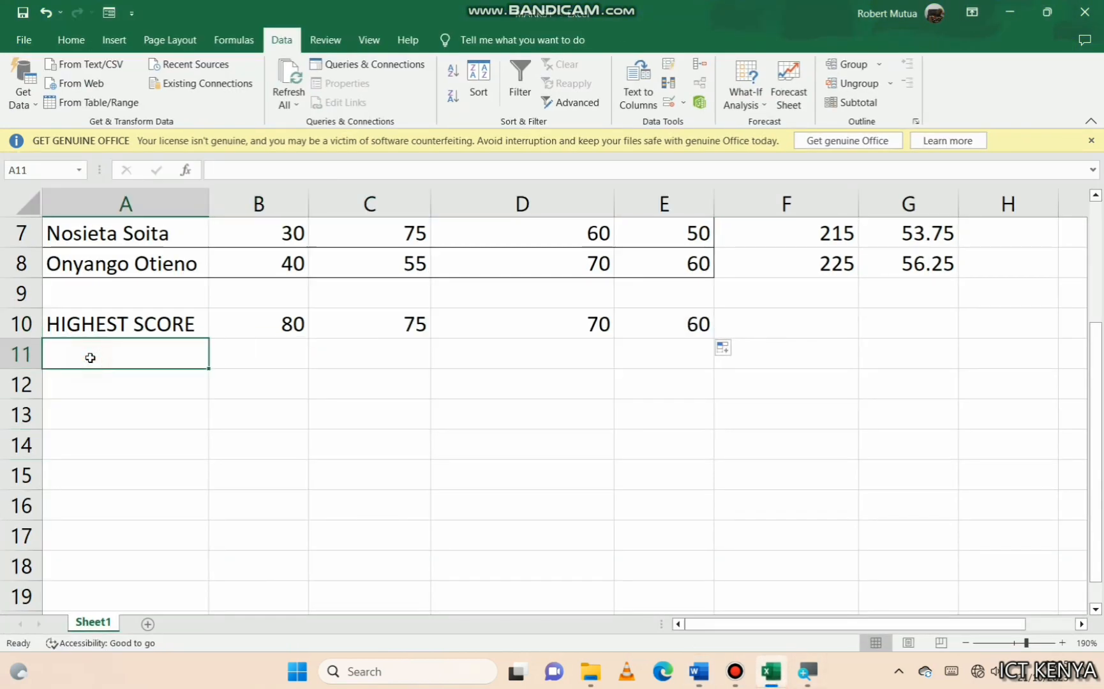
{"action": "type", "text": "STANDARD"}
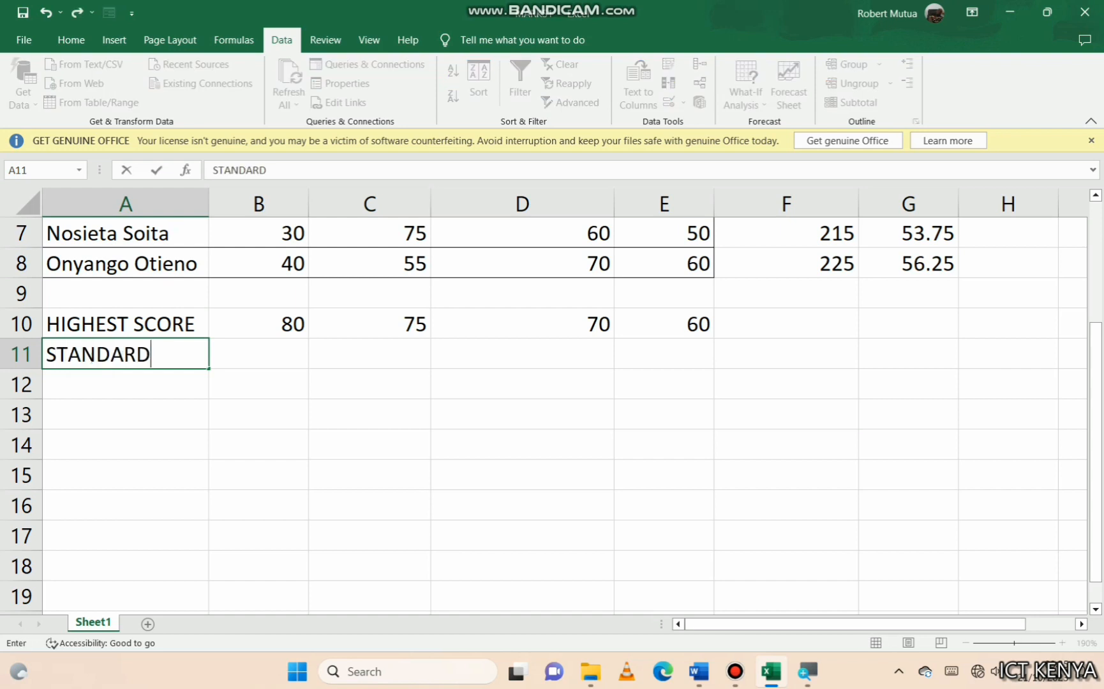
{"action": "type", "text": " DEVIATION"}
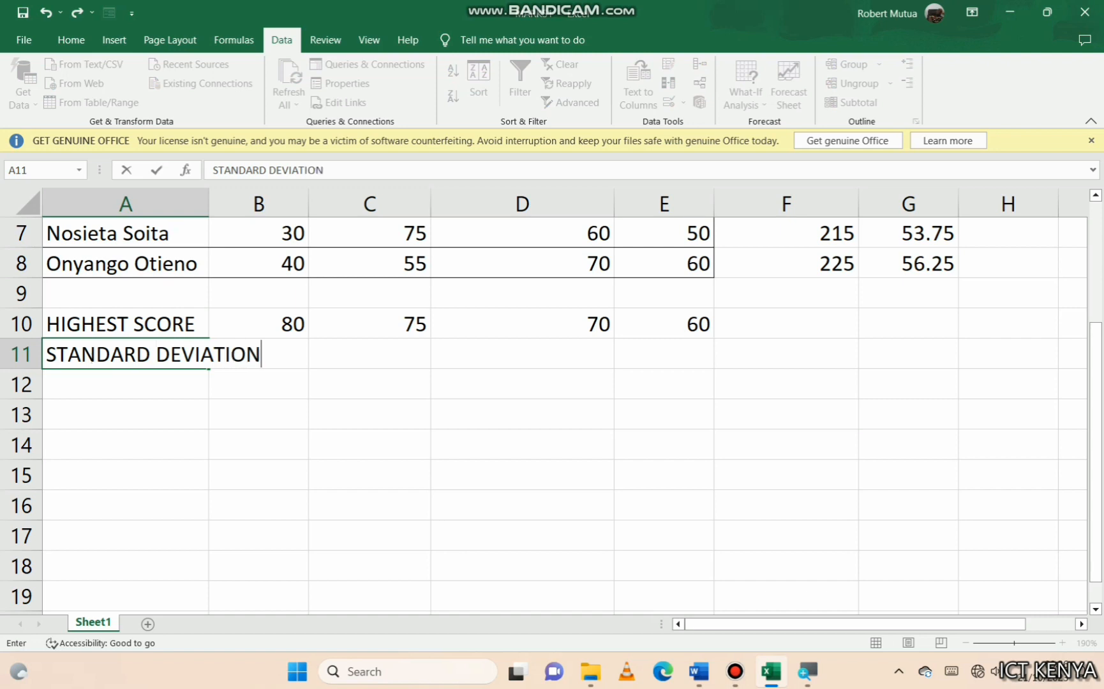
Widen column A to fit the full STANDARD DEVIATION label
{"action": "scroll", "coordinate": [210, 420], "scroll_direction": "up", "scroll_amount": 2}
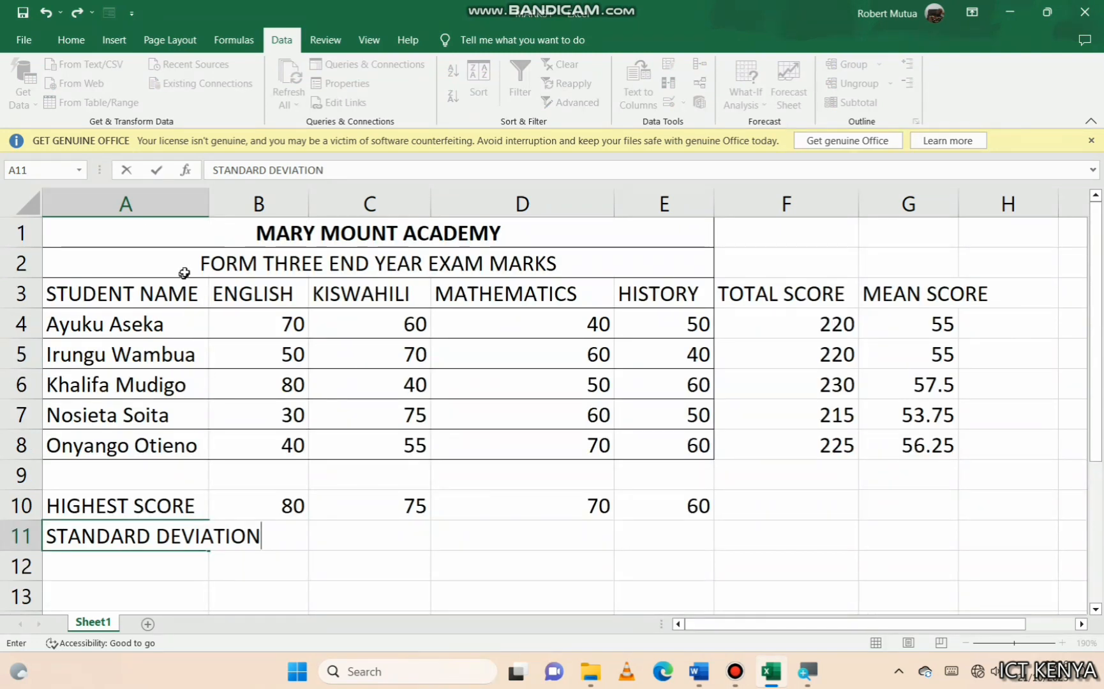
{"action": "left_click", "coordinate": [191, 203]}
{"action": "left_click_drag", "start_coordinate": [208, 203], "coordinate": [264, 215]}
Calculate the standard deviation of the English marks in B11 with =STDEV(B4:B8)
{"action": "scroll", "coordinate": [281, 338], "scroll_direction": "down", "scroll_amount": 3}
{"action": "scroll", "coordinate": [280, 316], "scroll_direction": "down", "scroll_amount": 1}
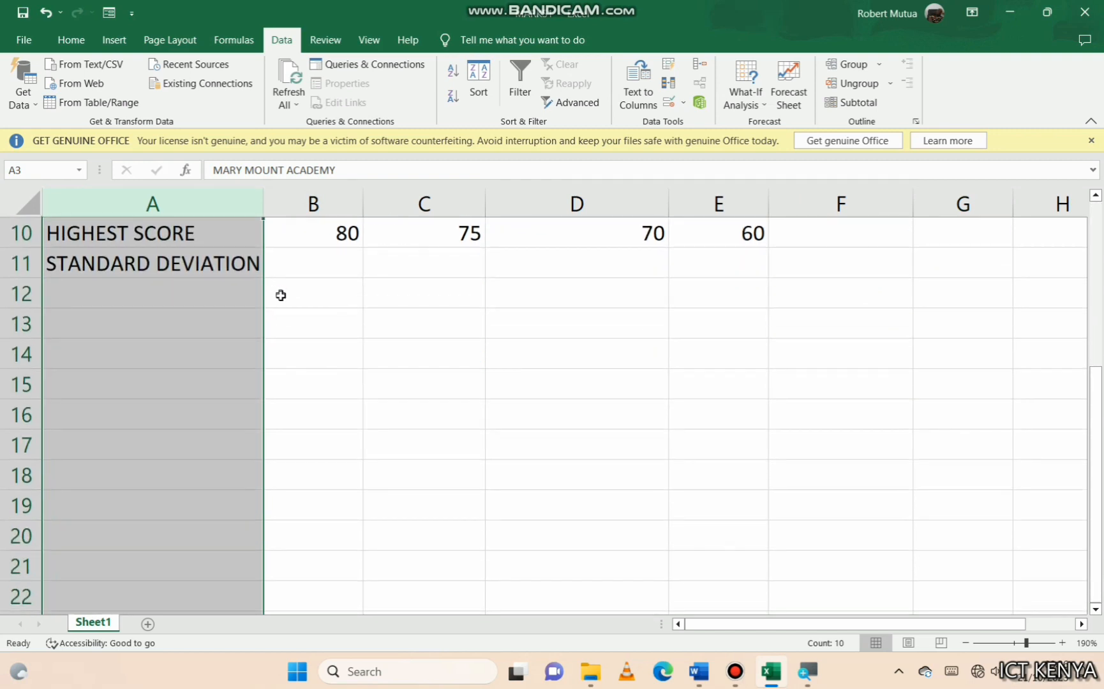
{"action": "scroll", "coordinate": [294, 325], "scroll_direction": "up", "scroll_amount": 2}
{"action": "left_click", "coordinate": [311, 456]}
{"action": "type", "text": "="}
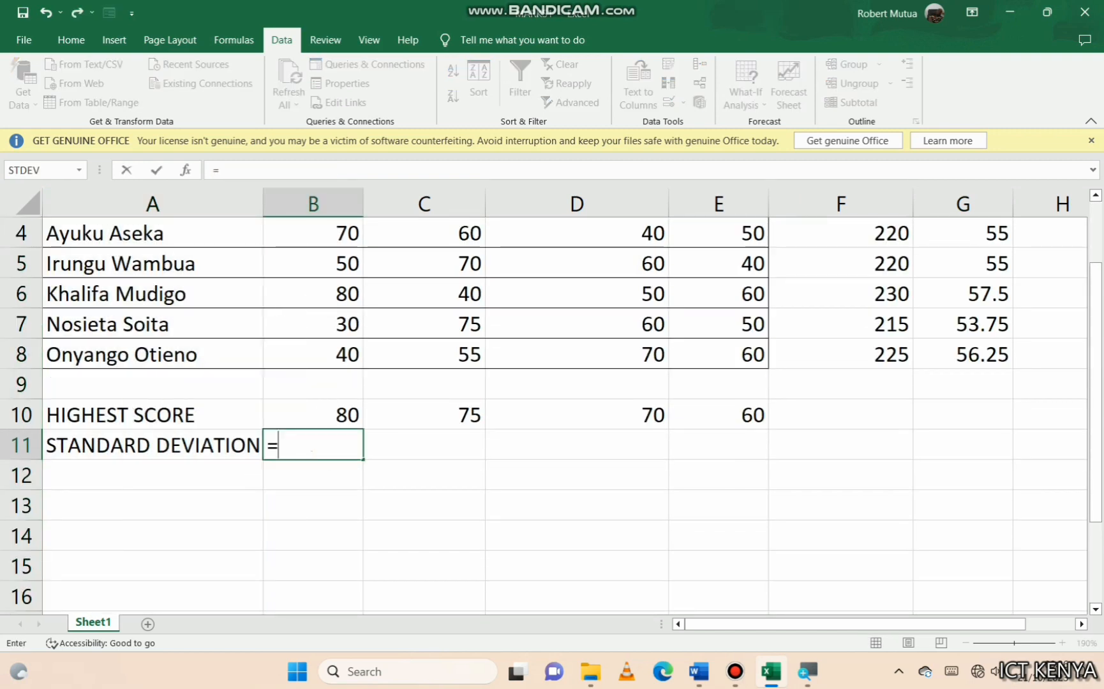
{"action": "type", "text": "stdev("}
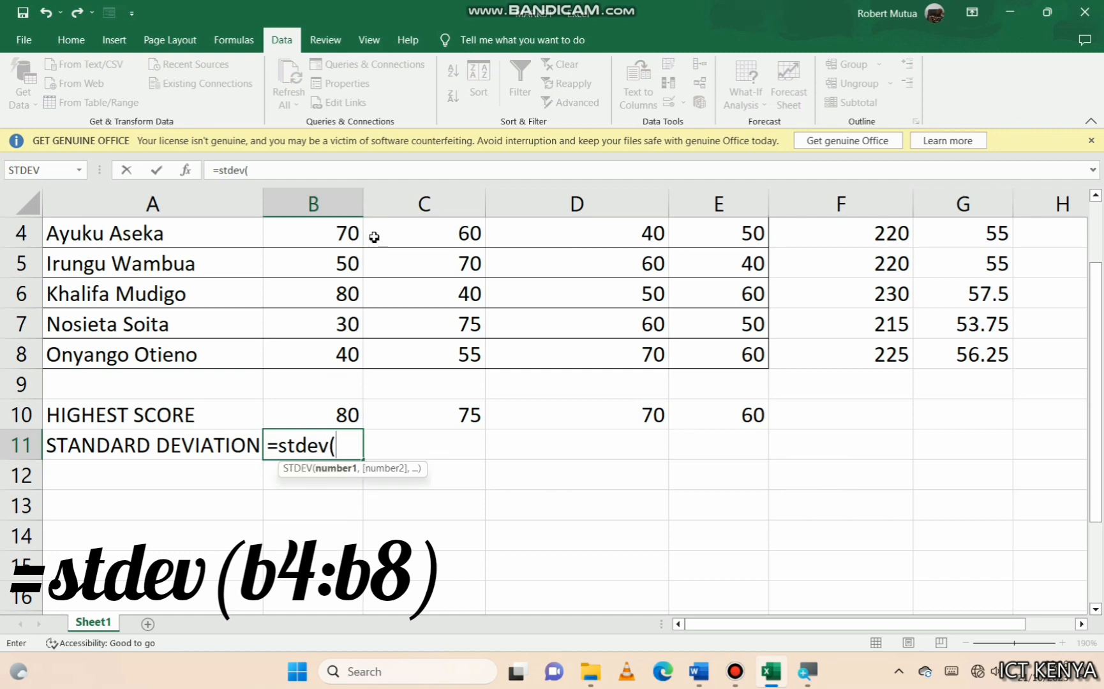
{"action": "scroll", "coordinate": [301, 248], "scroll_direction": "up", "scroll_amount": 1}
{"action": "left_click", "coordinate": [331, 318]}
{"action": "left_click_drag", "start_coordinate": [334, 345], "coordinate": [344, 436]}
{"action": "key", "text": "Return"}
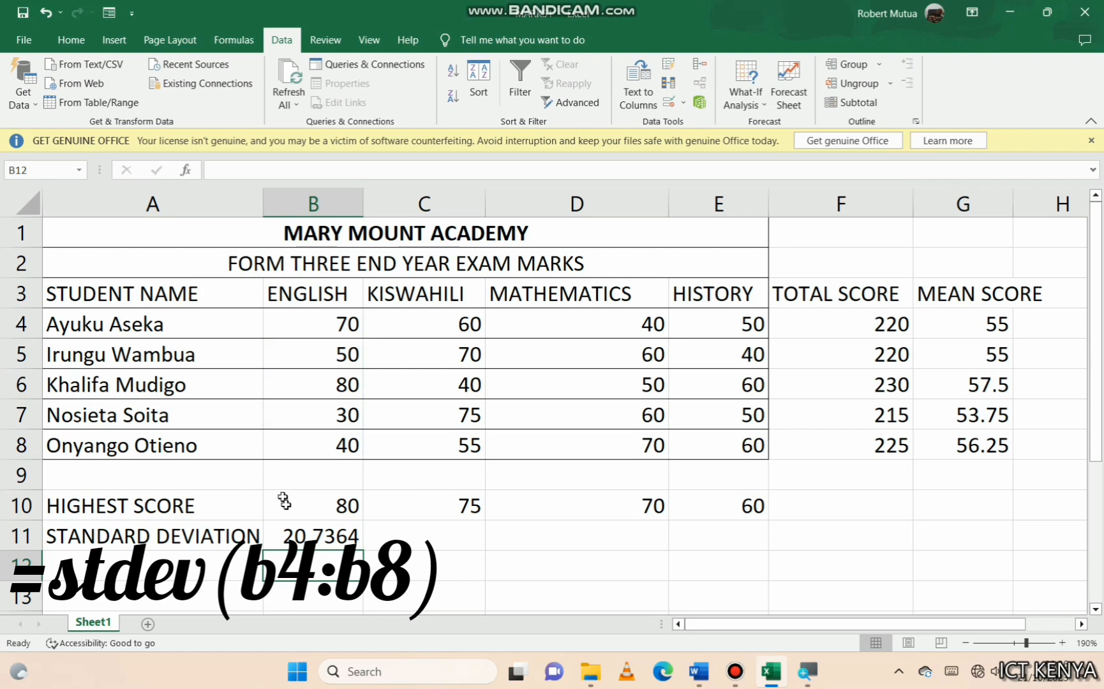
{"action": "left_click", "coordinate": [318, 540]}
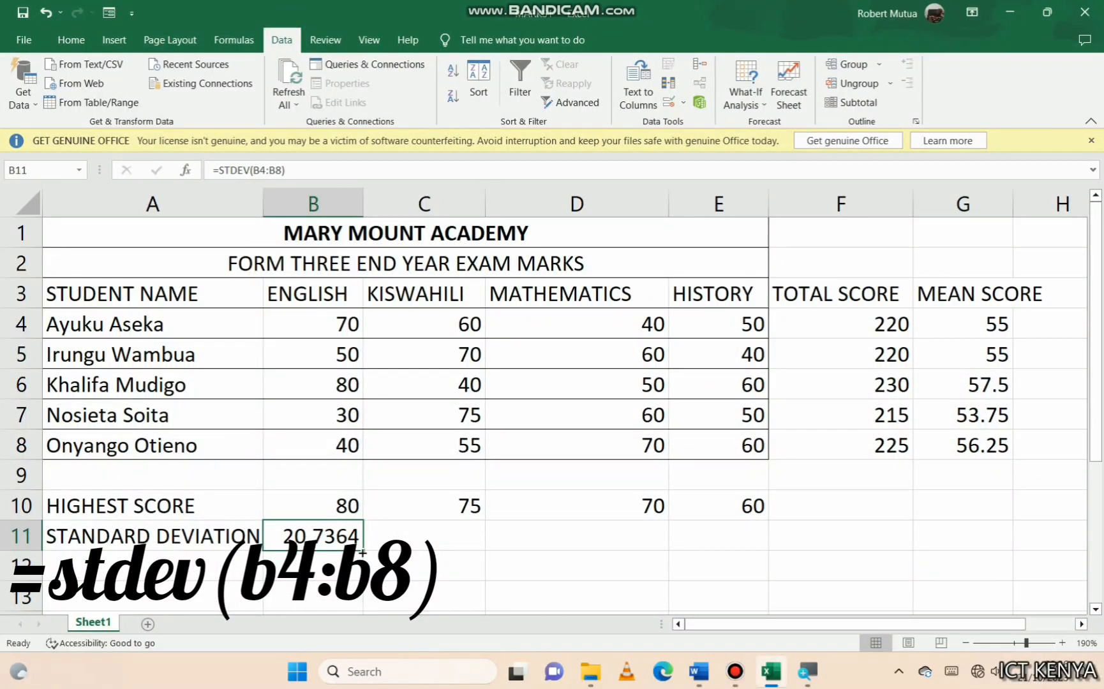
Copy the standard deviation formula from B11 across to E11 for the remaining subjects
{"action": "left_click_drag", "start_coordinate": [362, 553], "coordinate": [772, 541]}
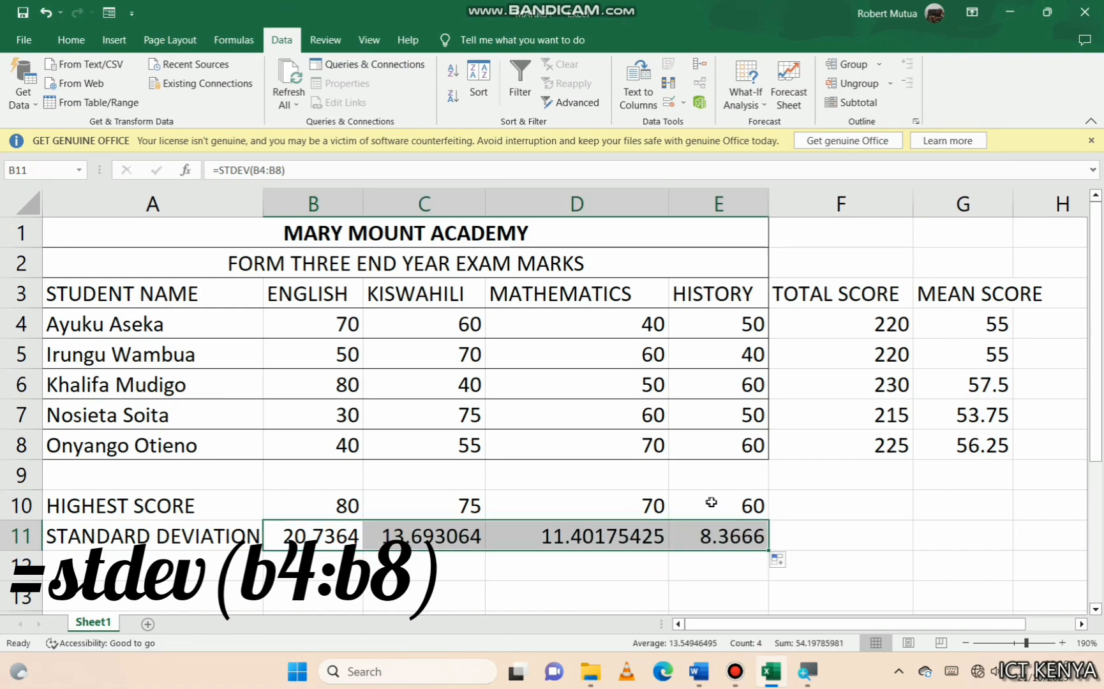
Switch to the Word document and underline the task "rank for each student"
{"action": "left_click", "coordinate": [699, 672]}
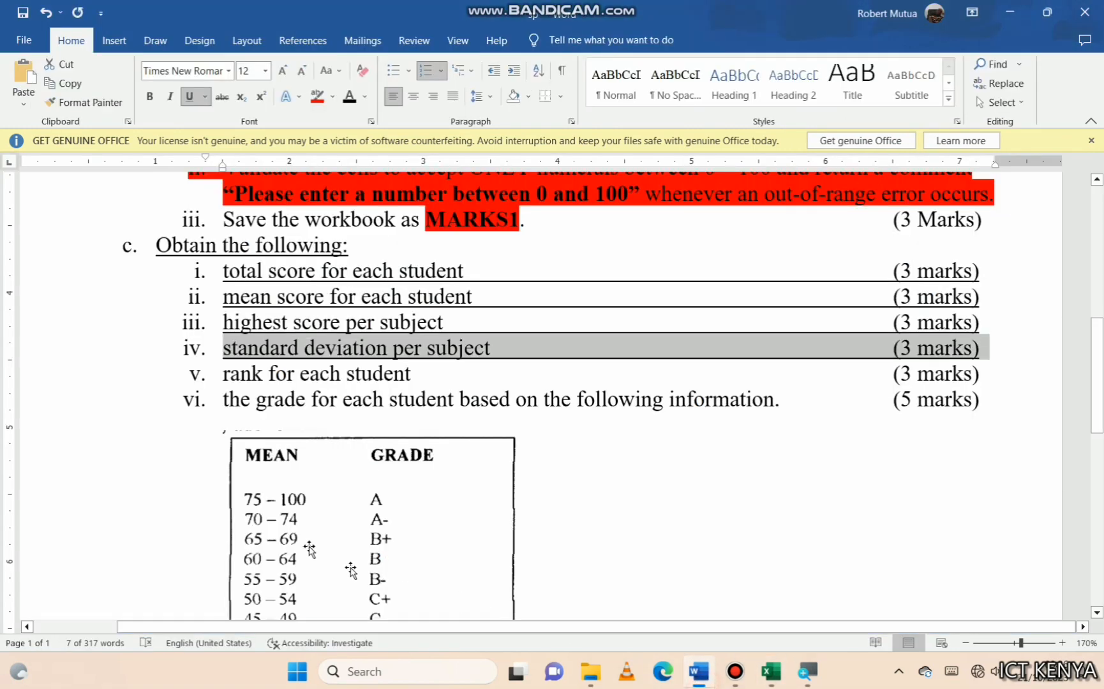
{"action": "triple_click", "coordinate": [302, 381]}
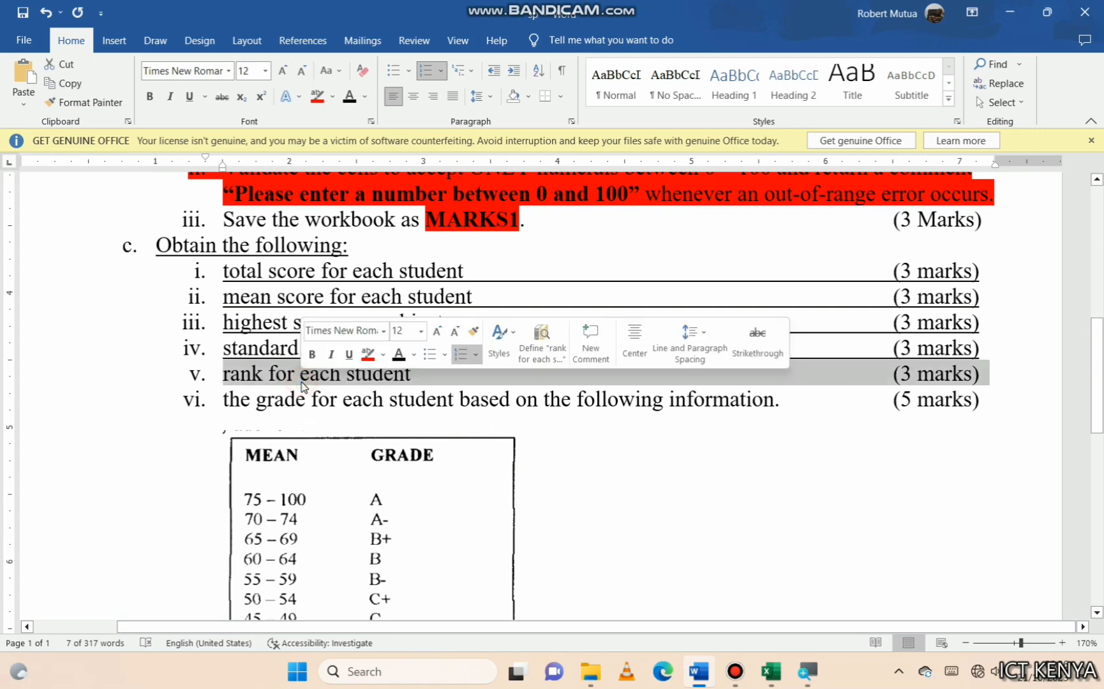
{"action": "left_click", "coordinate": [353, 359]}
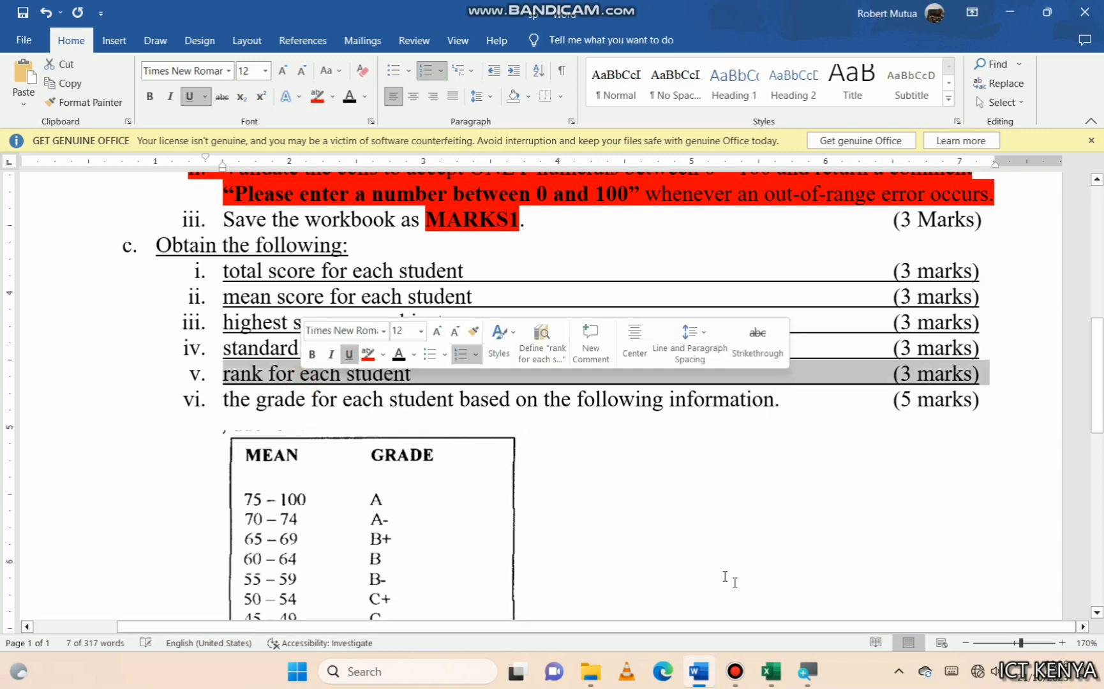
Switch to the Excel workbook and widen column G to fit the MEAN SCORE header
{"action": "left_click", "coordinate": [770, 671]}
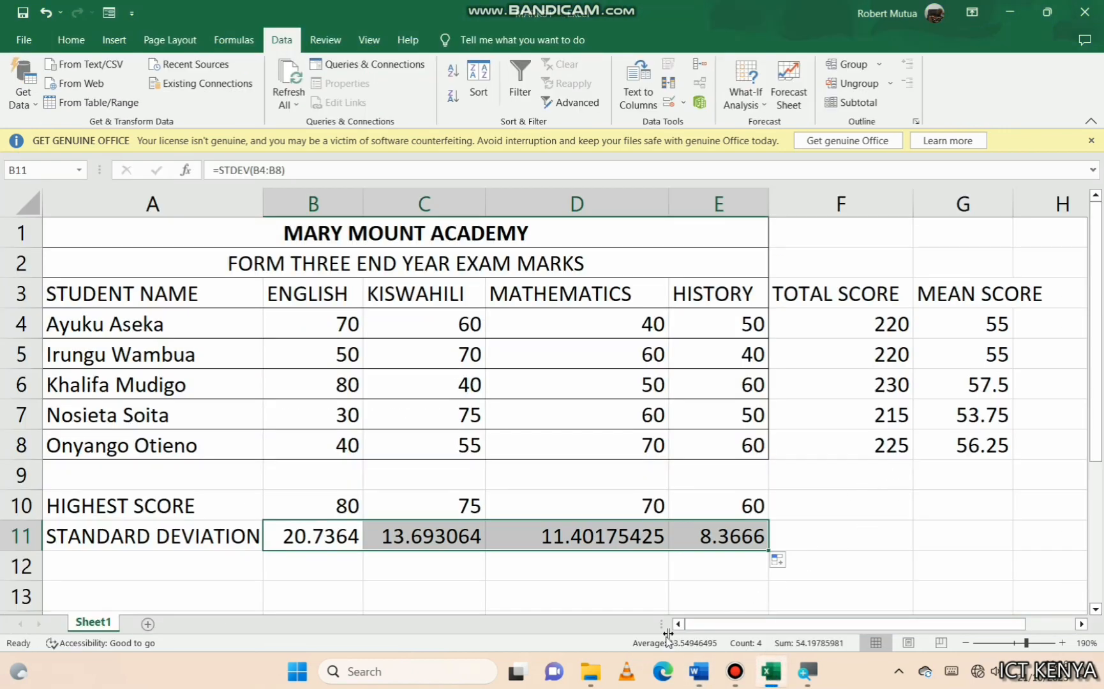
{"action": "left_click_drag", "start_coordinate": [699, 624], "coordinate": [744, 625]}
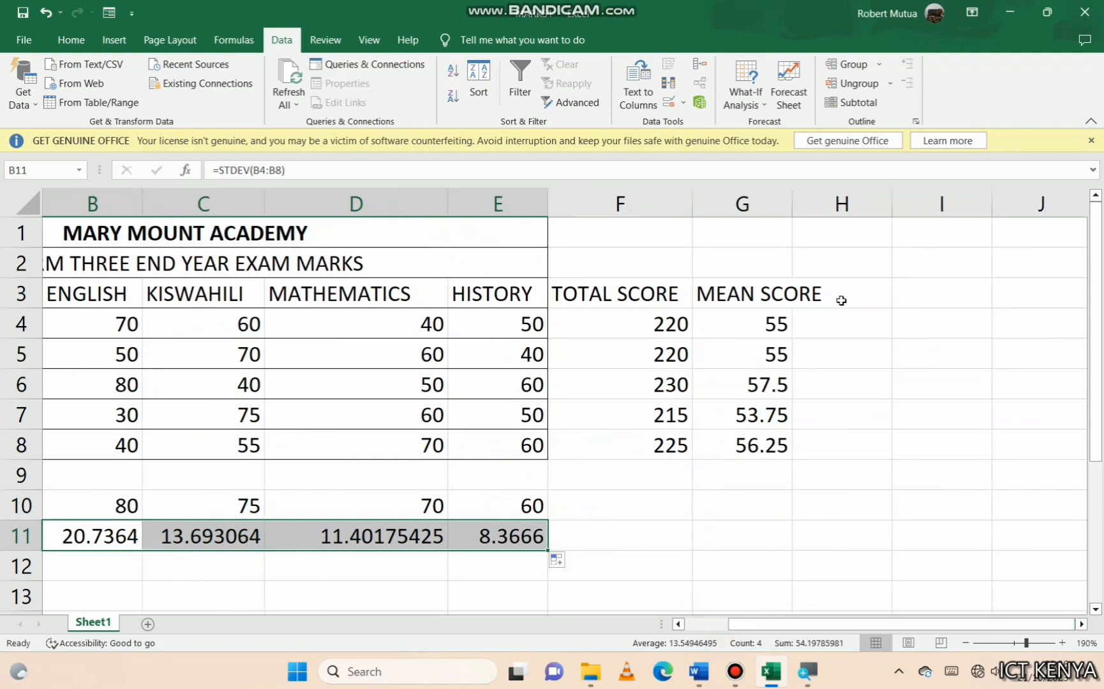
{"action": "left_click_drag", "start_coordinate": [792, 205], "coordinate": [846, 204]}
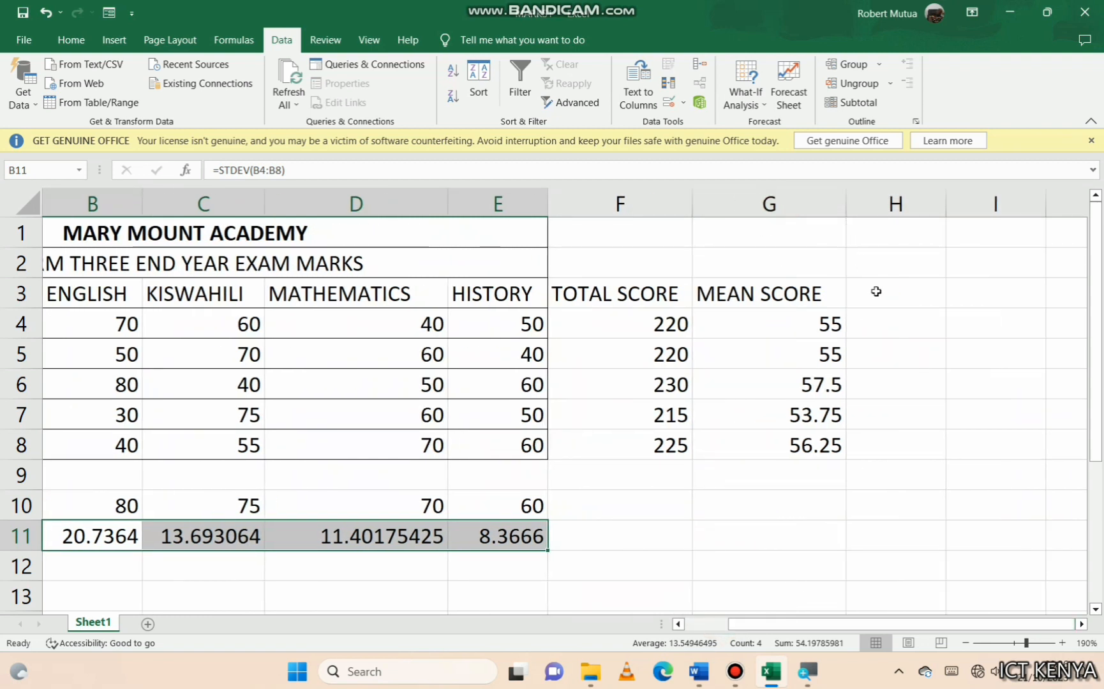
Enter the column header POSITION in H3
{"action": "left_click", "coordinate": [877, 293]}
{"action": "type", "text": "POSITION"}
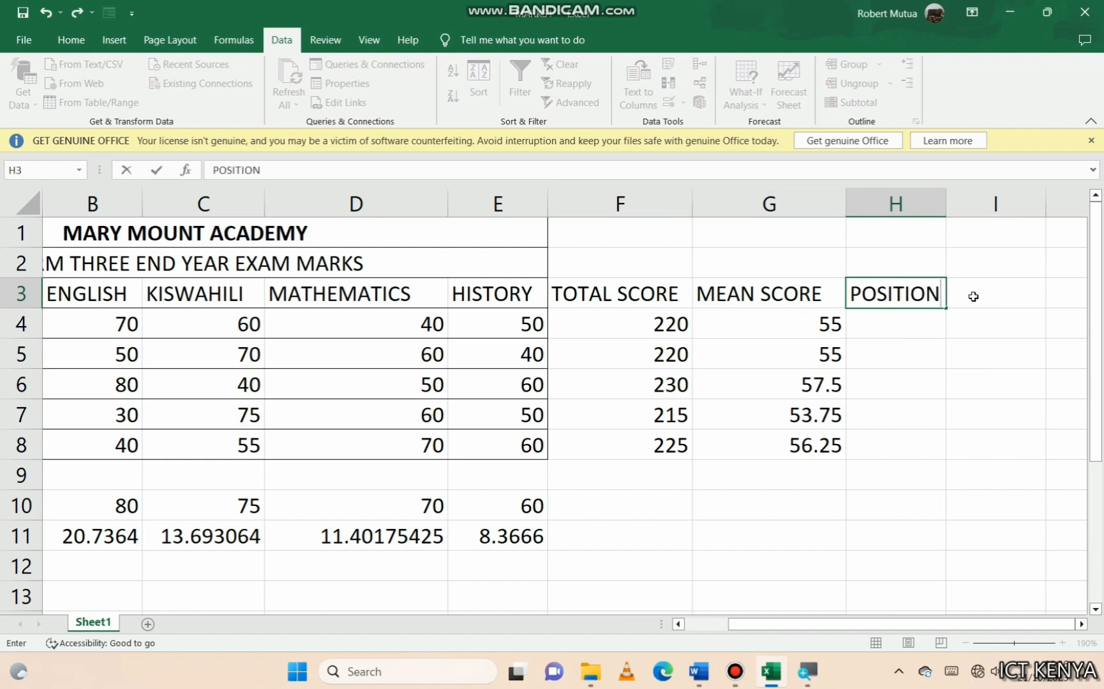
{"action": "key", "text": "Return"}
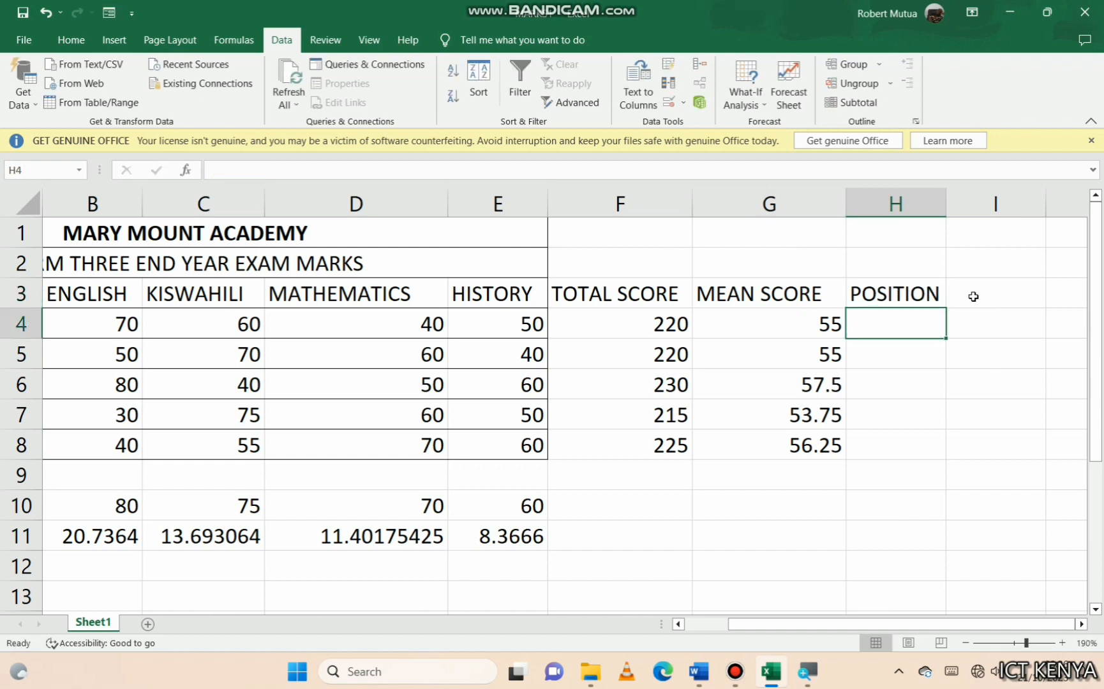
Rank the first student's mean score in H4 with =RANK(G4,G4:G8)
{"action": "type", "text": "=rank"}
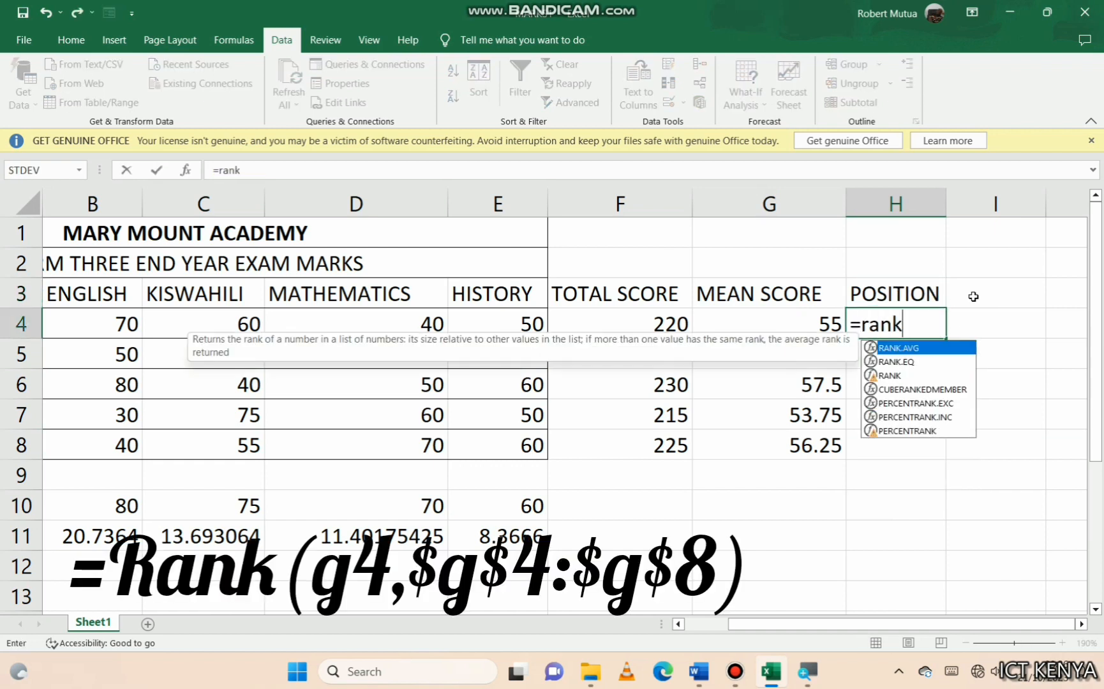
{"action": "type", "text": "("}
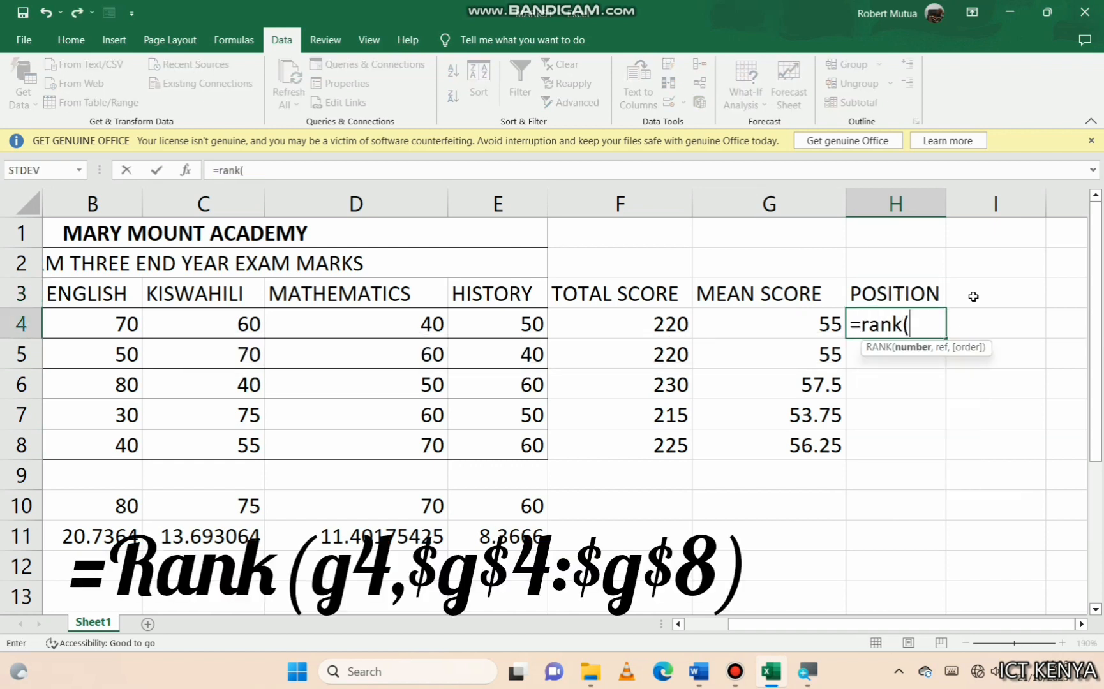
{"action": "left_click", "coordinate": [806, 324]}
{"action": "type", "text": ","}
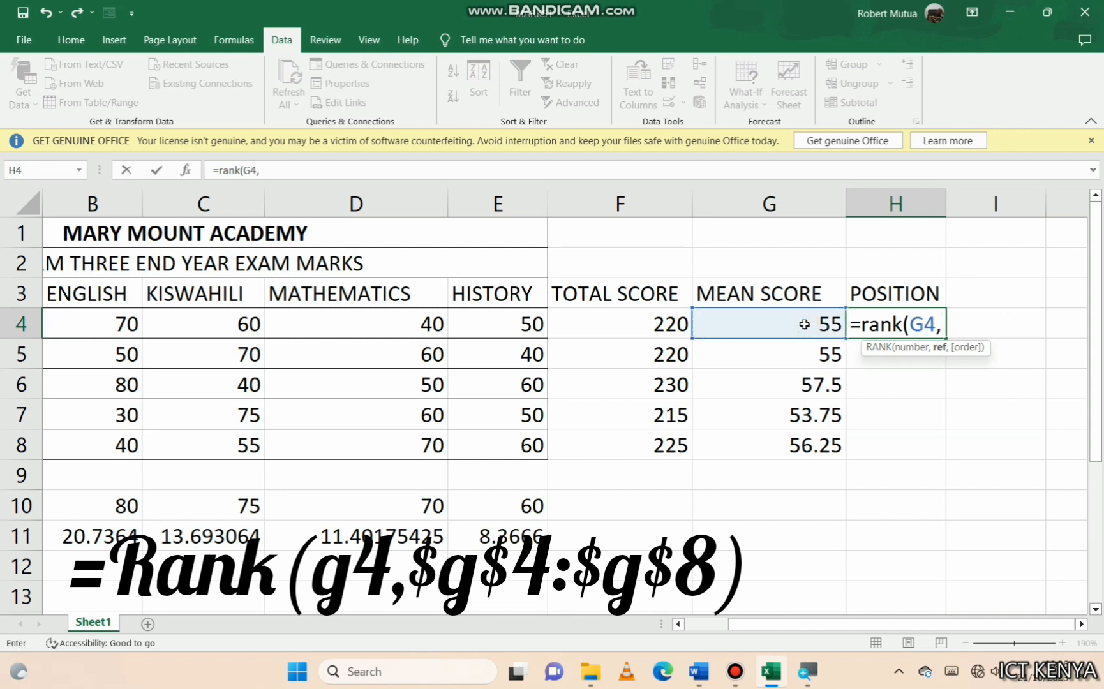
{"action": "left_click_drag", "start_coordinate": [804, 325], "coordinate": [803, 433]}
{"action": "type", "text": ")"}
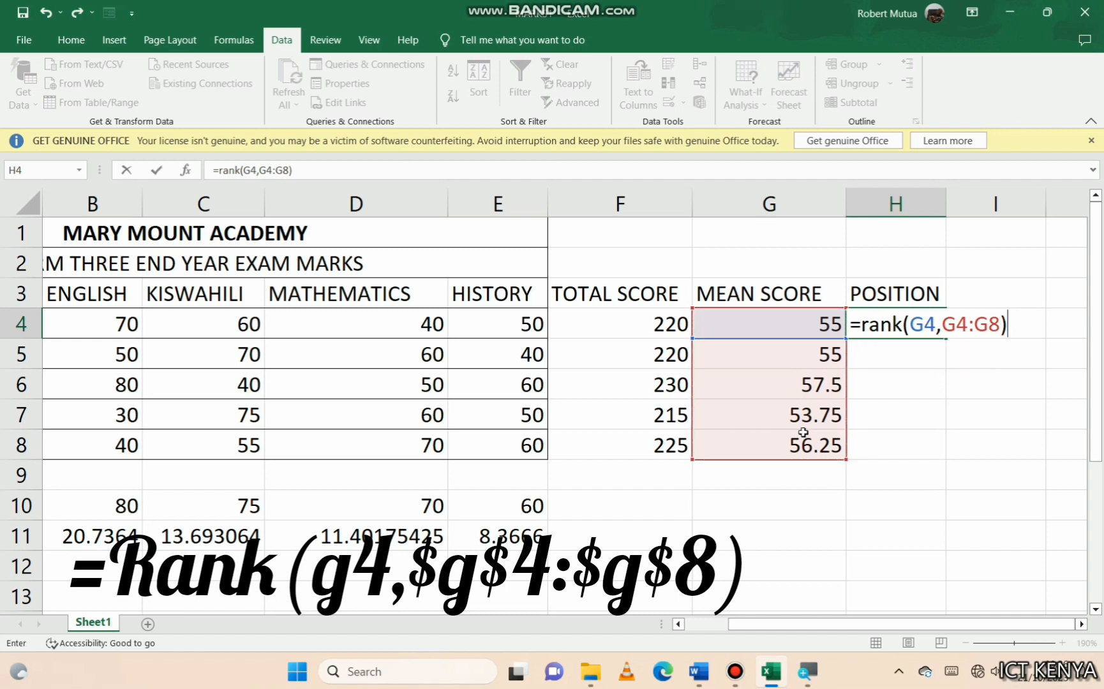
{"action": "key", "text": "Return"}
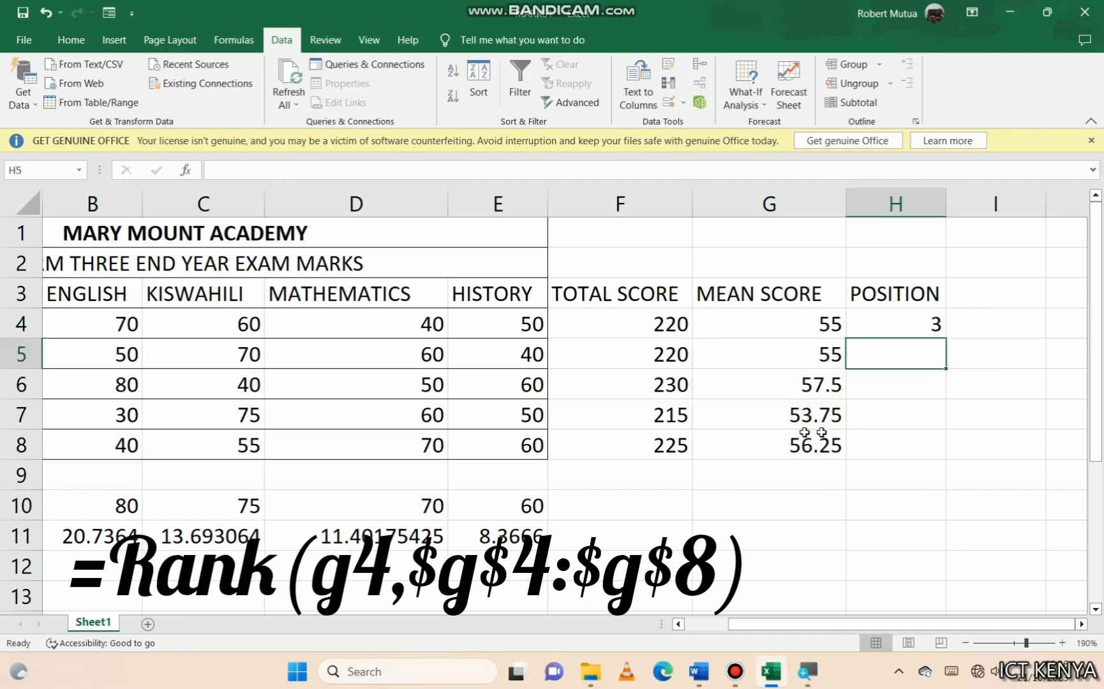
Copy the relative-reference rank formula down to H8 and inspect the formulas in H6 and H8
{"action": "left_click", "coordinate": [913, 328]}
{"action": "left_click_drag", "start_coordinate": [945, 339], "coordinate": [945, 457]}
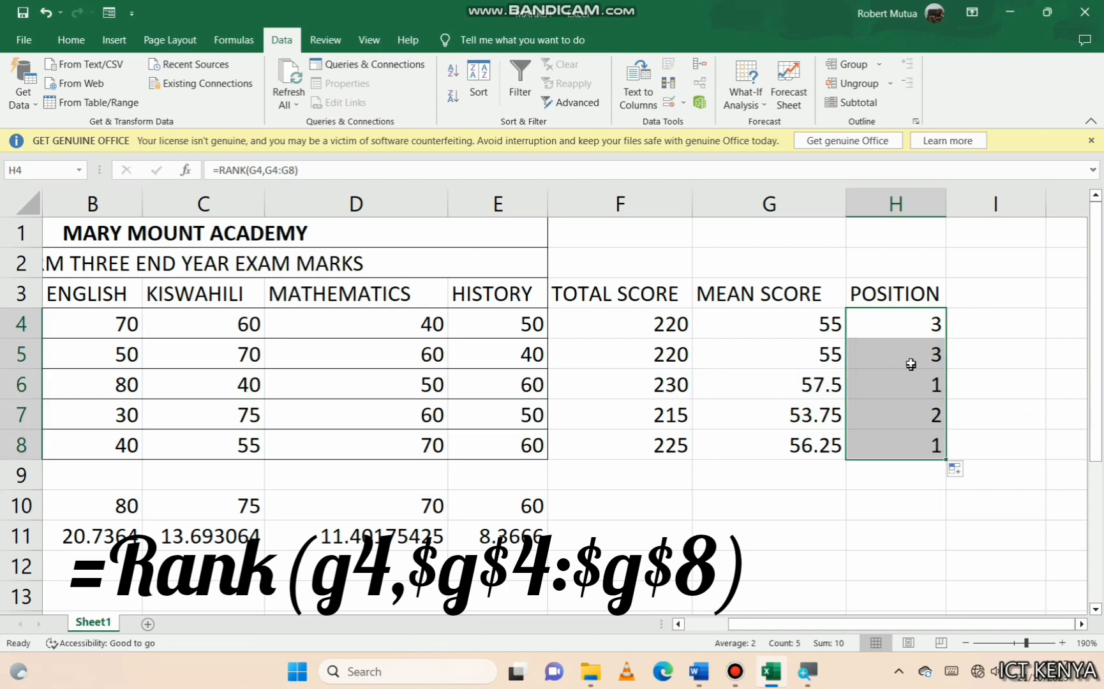
{"action": "left_click", "coordinate": [923, 388]}
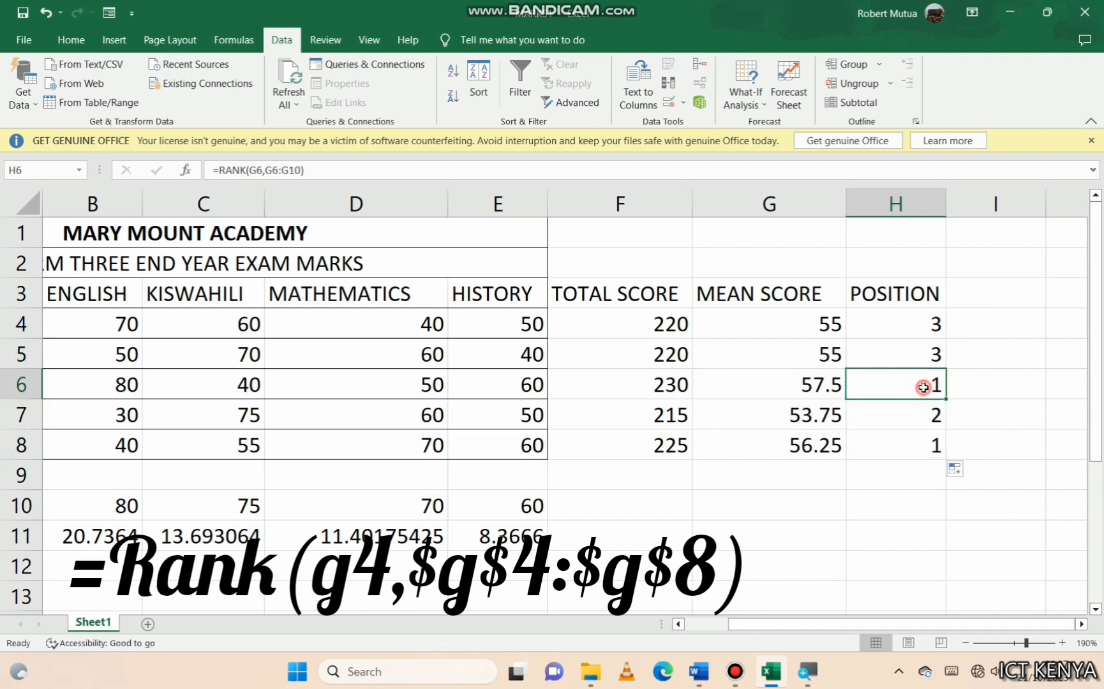
{"action": "left_click", "coordinate": [902, 451]}
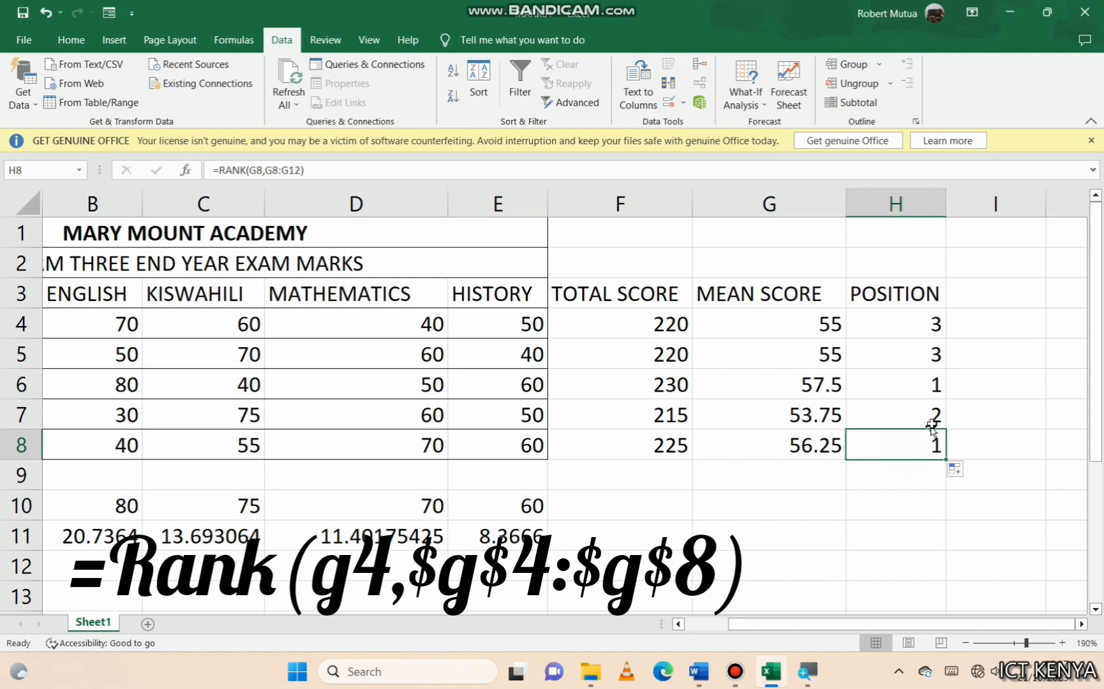
Make the range in the H4 rank formula absolute so that it reads =RANK(G4,$G$4:$G$8)
{"action": "double_click", "coordinate": [925, 320]}
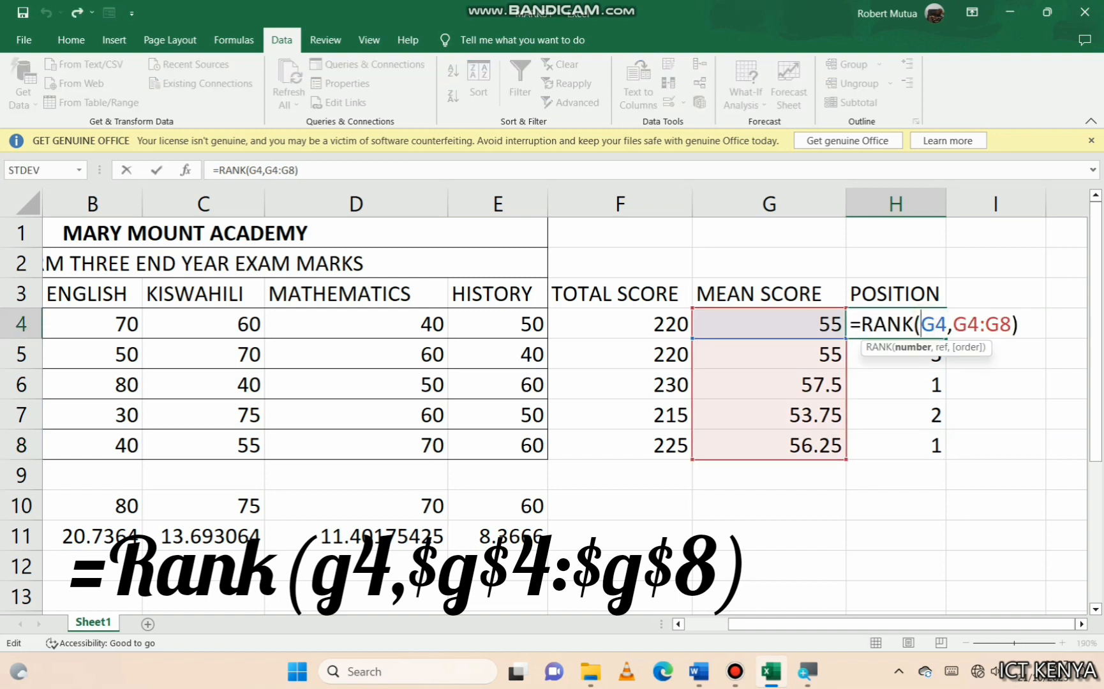
{"action": "left_click", "coordinate": [956, 326]}
{"action": "type", "text": "$g"}
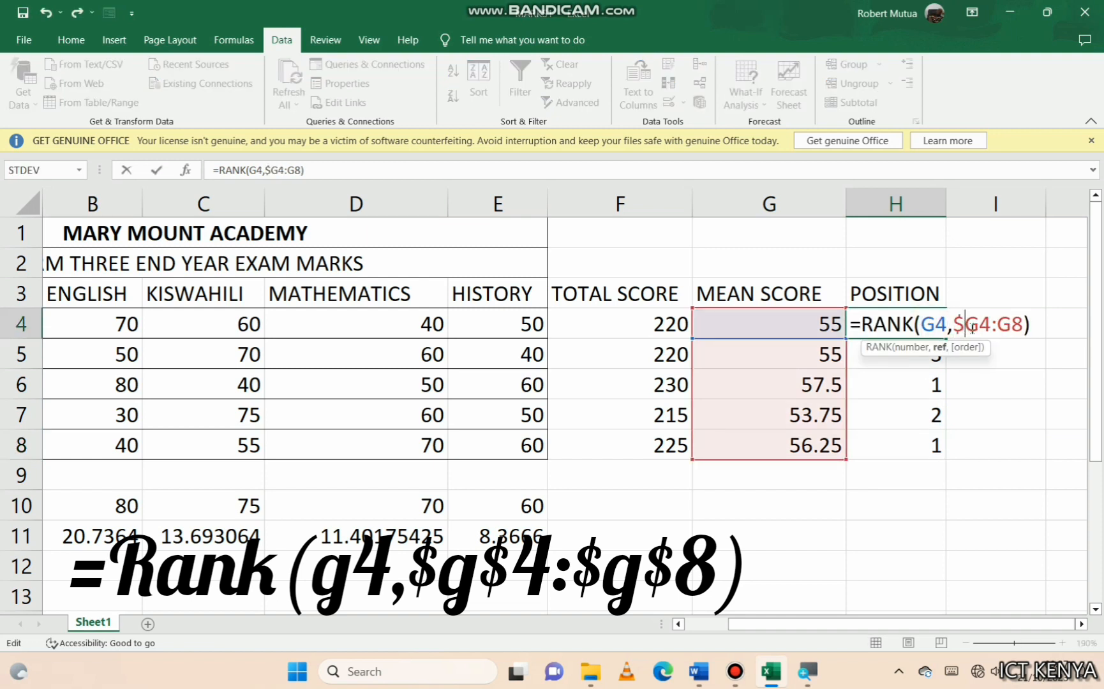
{"action": "type", "text": "$4:"}
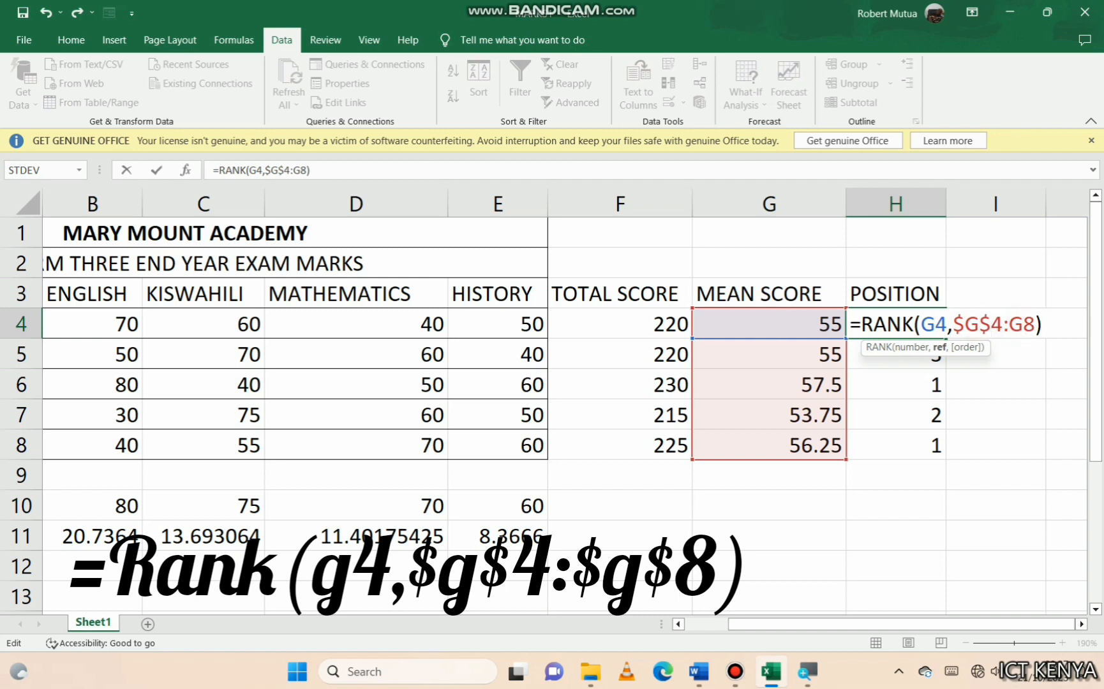
{"action": "type", "text": "$g"}
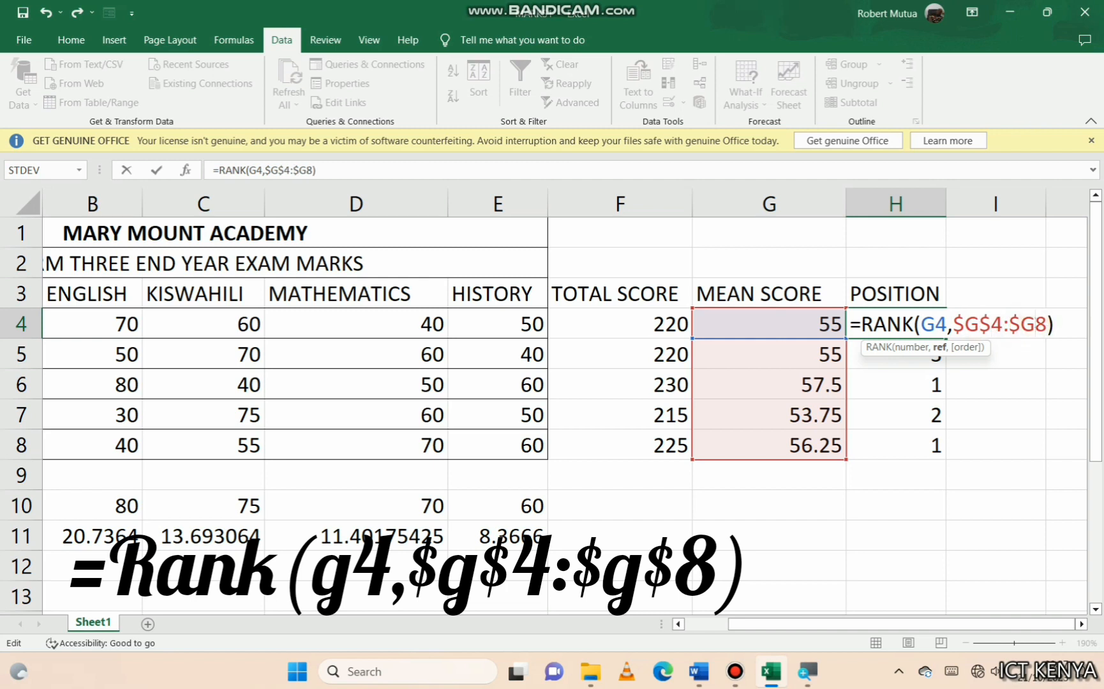
{"action": "type", "text": "$"}
{"action": "key", "text": "Return"}
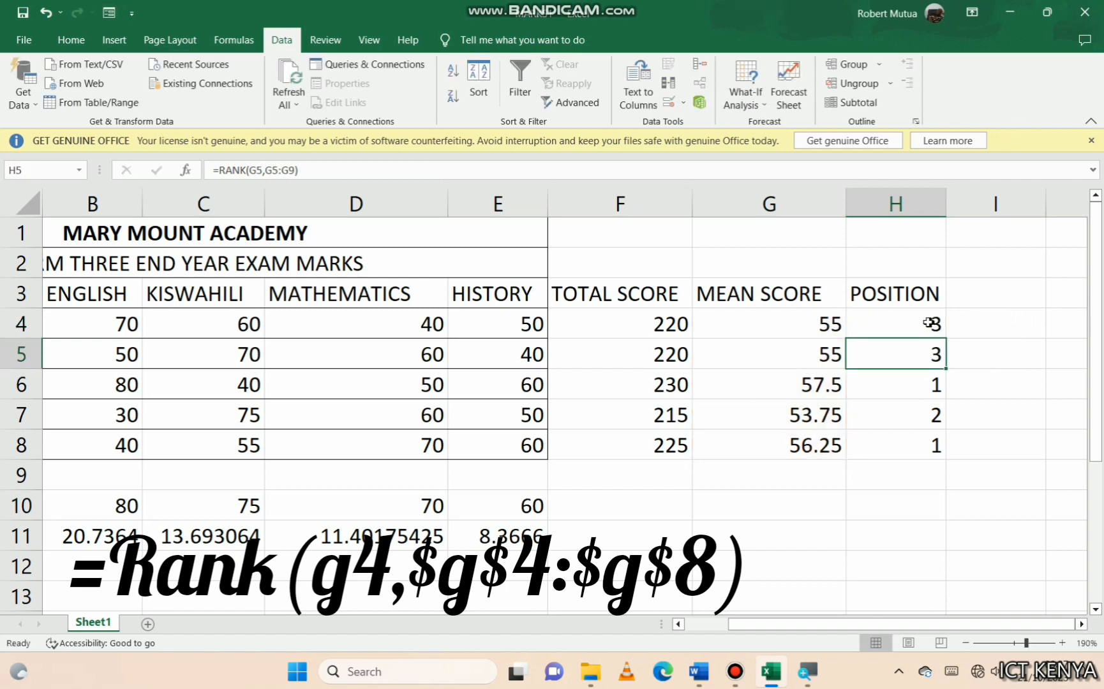
Copy the absolute-range rank formula from H4 down to H8 and check the positions in the column
{"action": "left_click", "coordinate": [929, 323]}
{"action": "left_click_drag", "start_coordinate": [947, 339], "coordinate": [943, 454]}
{"action": "left_click", "coordinate": [927, 384]}
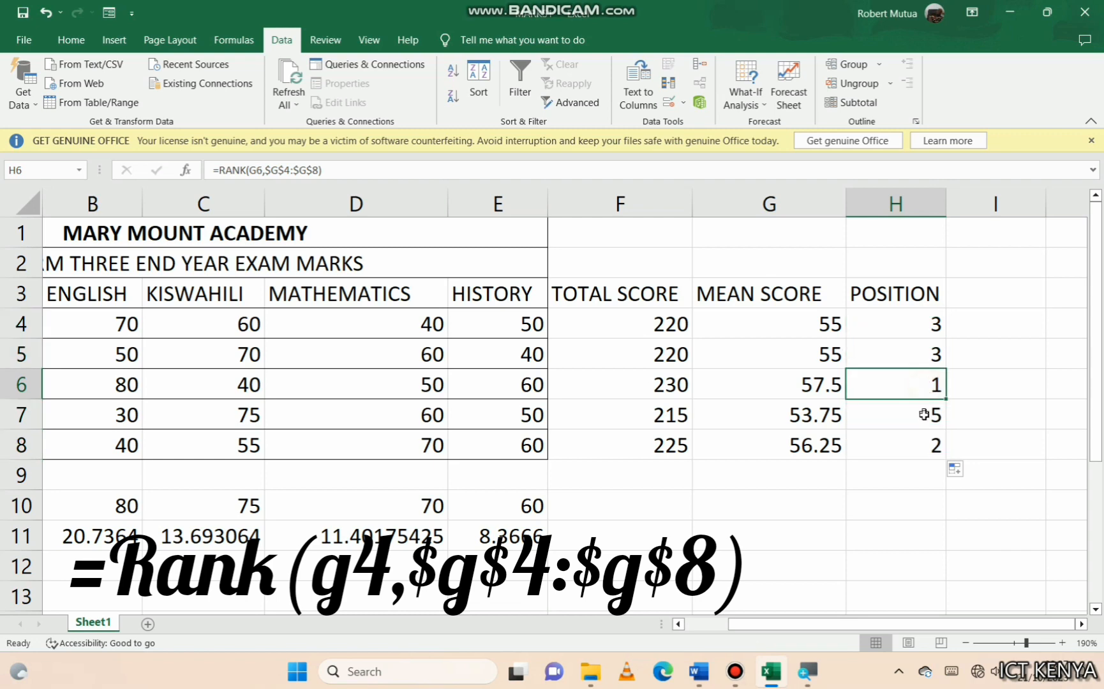
{"action": "left_click", "coordinate": [918, 447]}
{"action": "left_click", "coordinate": [920, 327]}
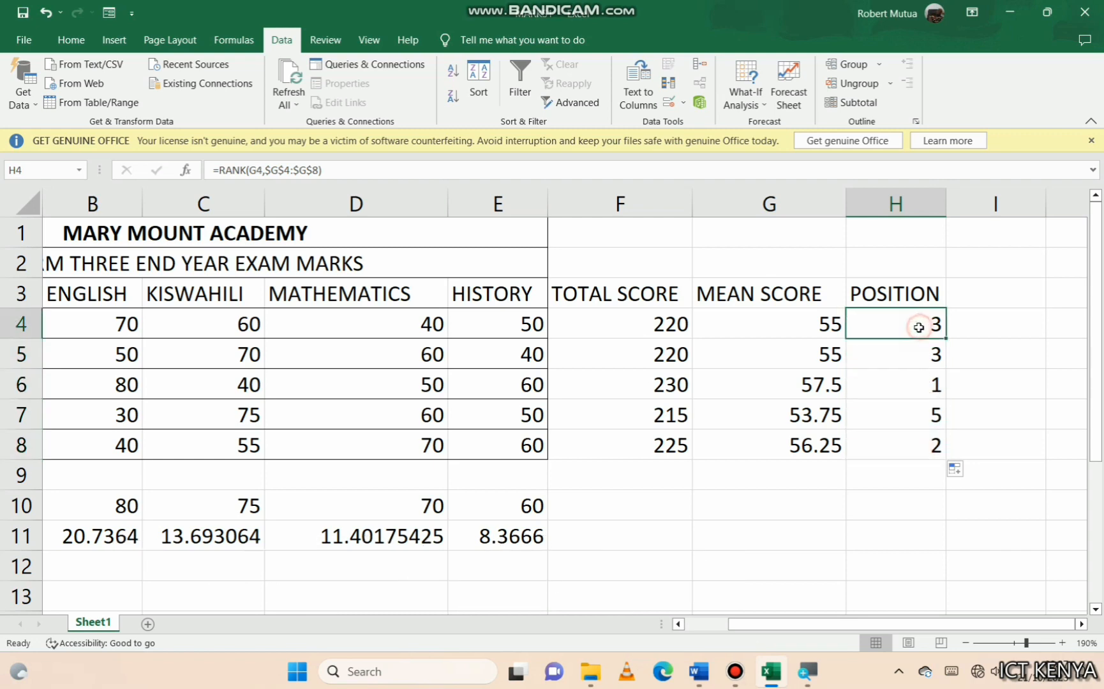
Switch to the Word document, underline the task about the grade for each student, and view the grading table
{"action": "left_click", "coordinate": [776, 684]}
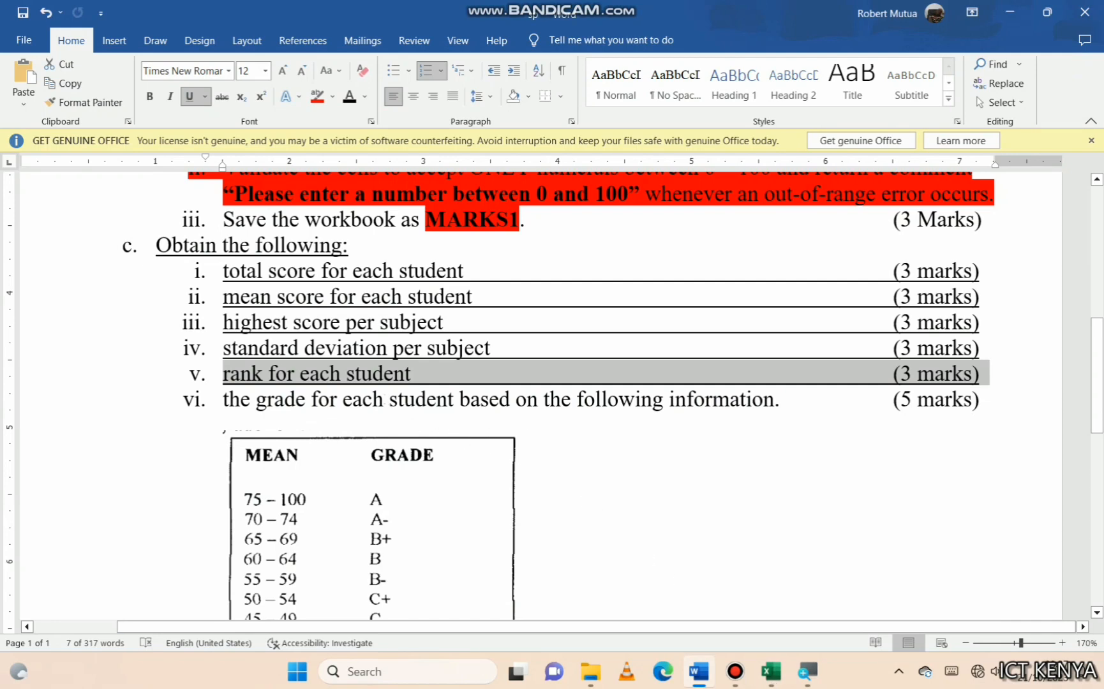
{"action": "triple_click", "coordinate": [365, 397]}
{"action": "left_click", "coordinate": [431, 376]}
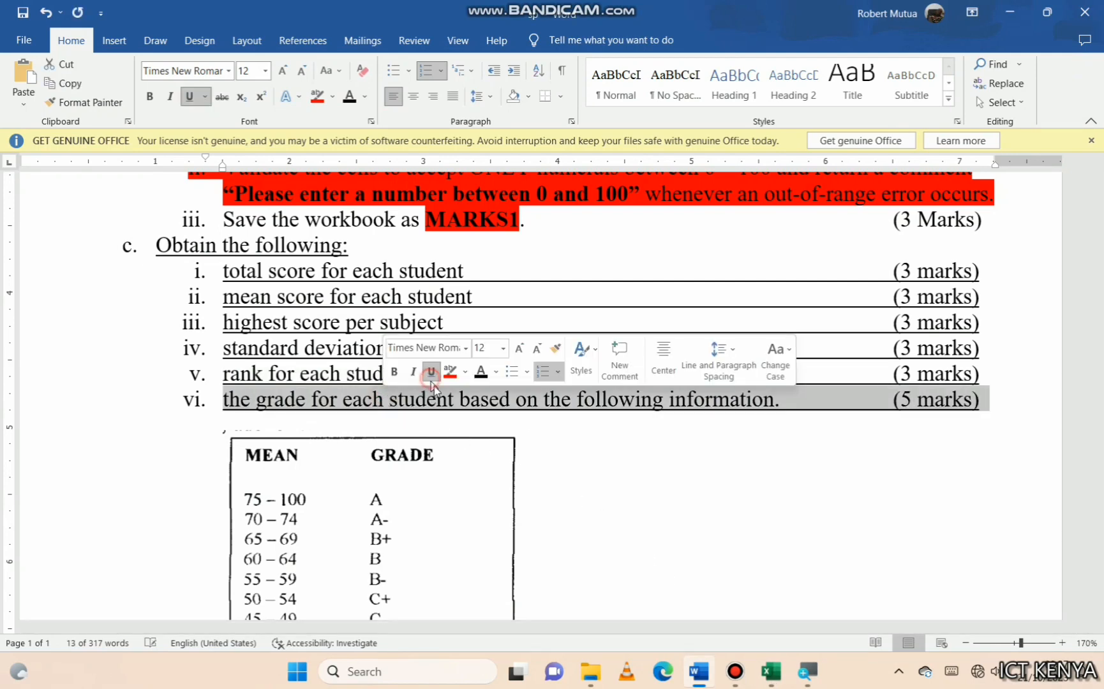
{"action": "scroll", "coordinate": [422, 471], "scroll_direction": "down", "scroll_amount": 3}
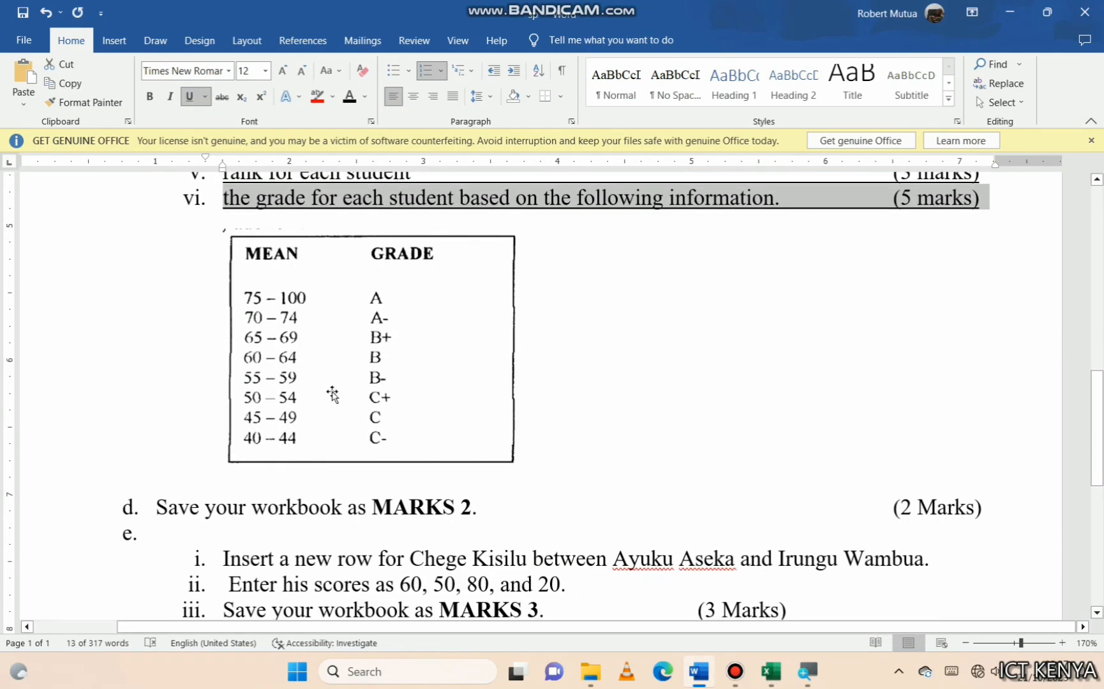
Switch to the Excel workbook and enter the column header GRADE in I3
{"action": "left_click", "coordinate": [771, 676]}
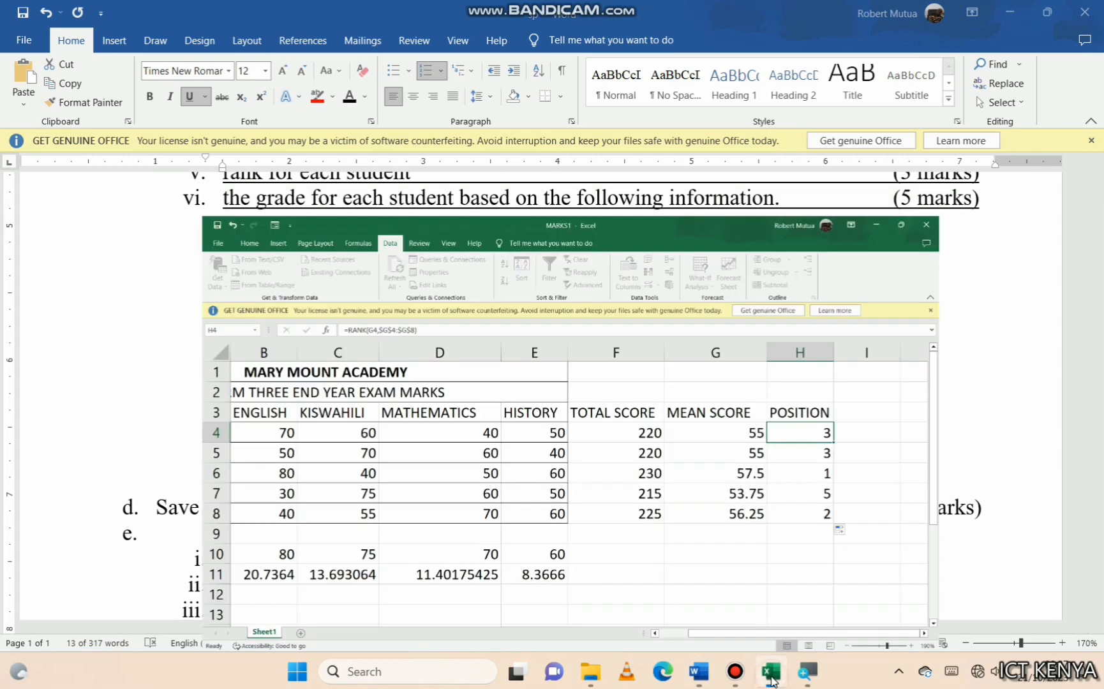
{"action": "left_click", "coordinate": [988, 298]}
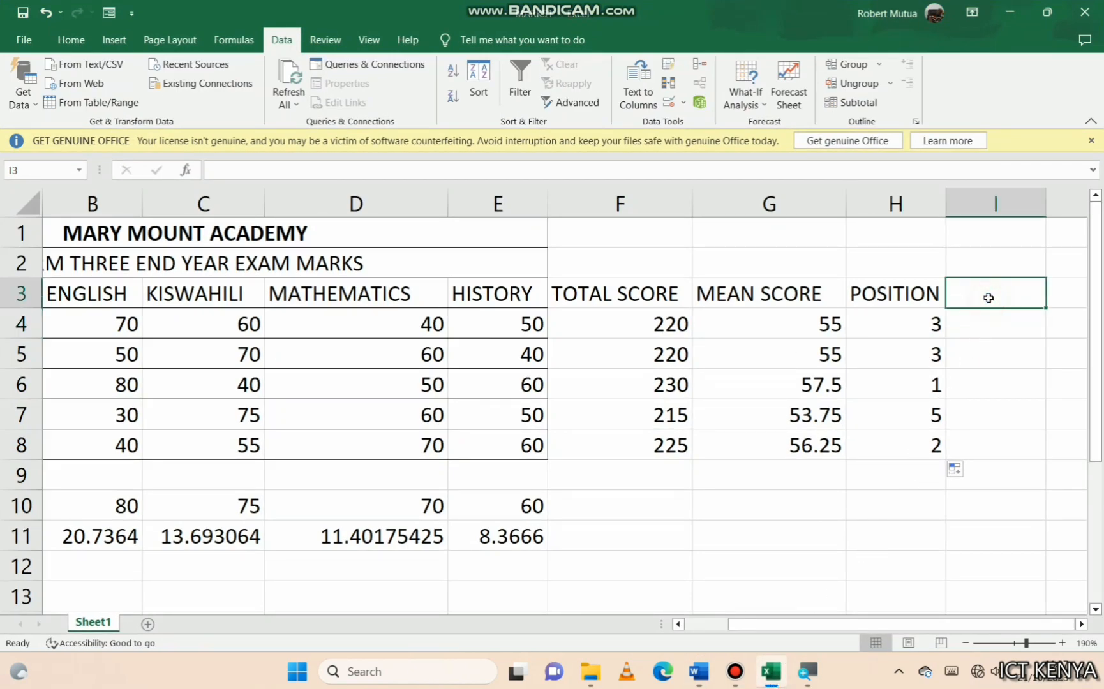
{"action": "type", "text": "GRADE"}
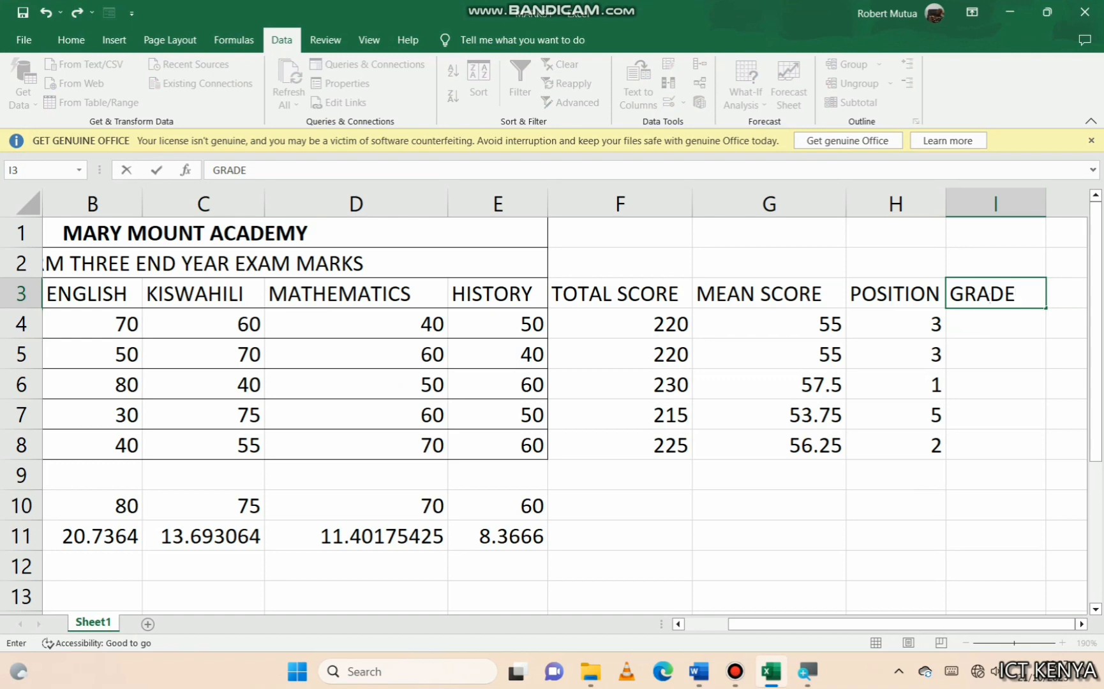
{"action": "key", "text": "Return"}
Grade the mean in I4 with a nested IF: 75 A, 70 A-, 65 B+, 60 B, 55 B-, 50 C+, 45 C, 40 C-, otherwise "Invalid Marks"
{"action": "type", "text": "="}
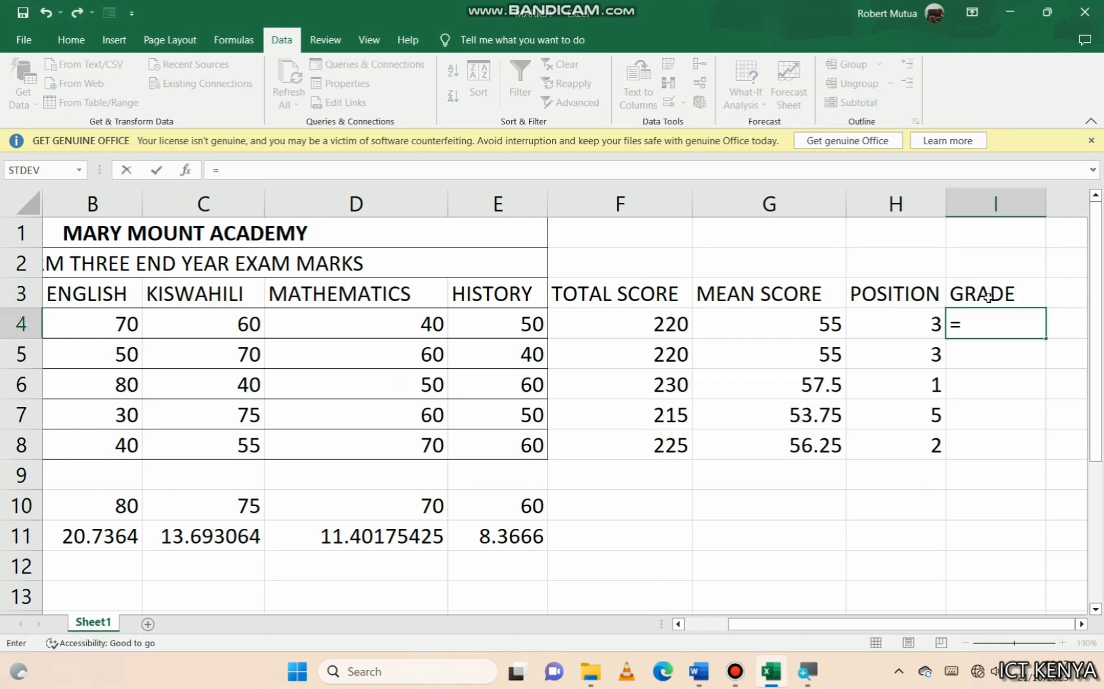
{"action": "type", "text": "if"}
{"action": "key", "text": "alt+Tab"}
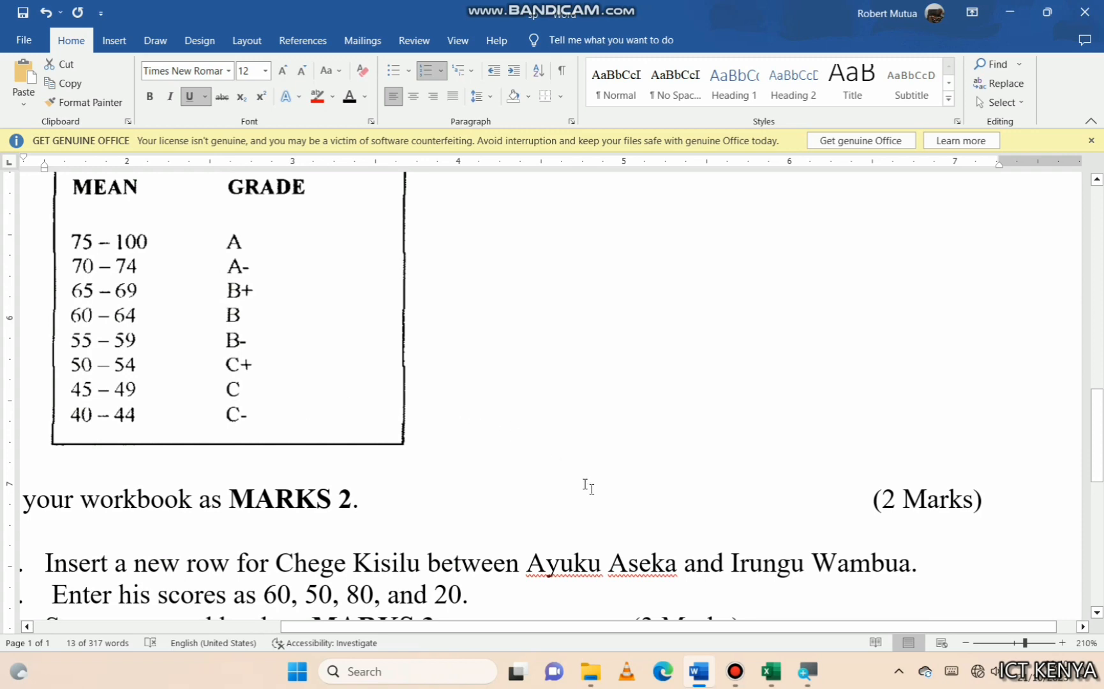
{"action": "left_click", "coordinate": [771, 671]}
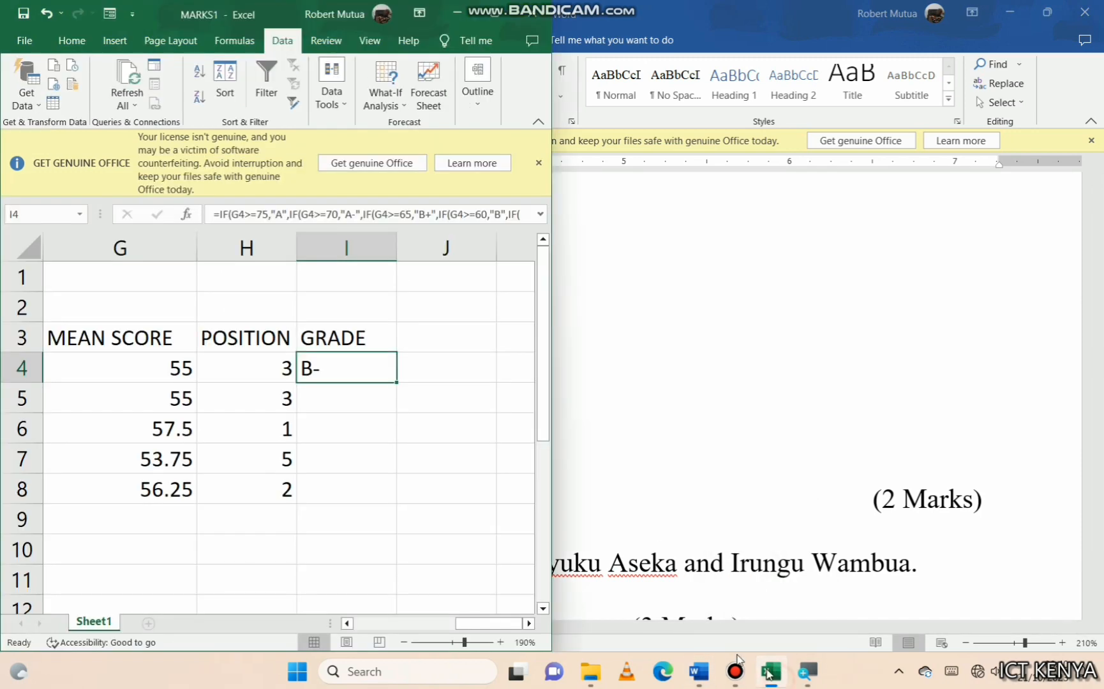
Maximize the workbook window, zoom out to 100%, and open the grade formula in I4 to examine its nested conditions
{"action": "left_click", "coordinate": [503, 17]}
{"action": "scroll", "coordinate": [232, 404], "scroll_direction": "down", "scroll_amount": 6}
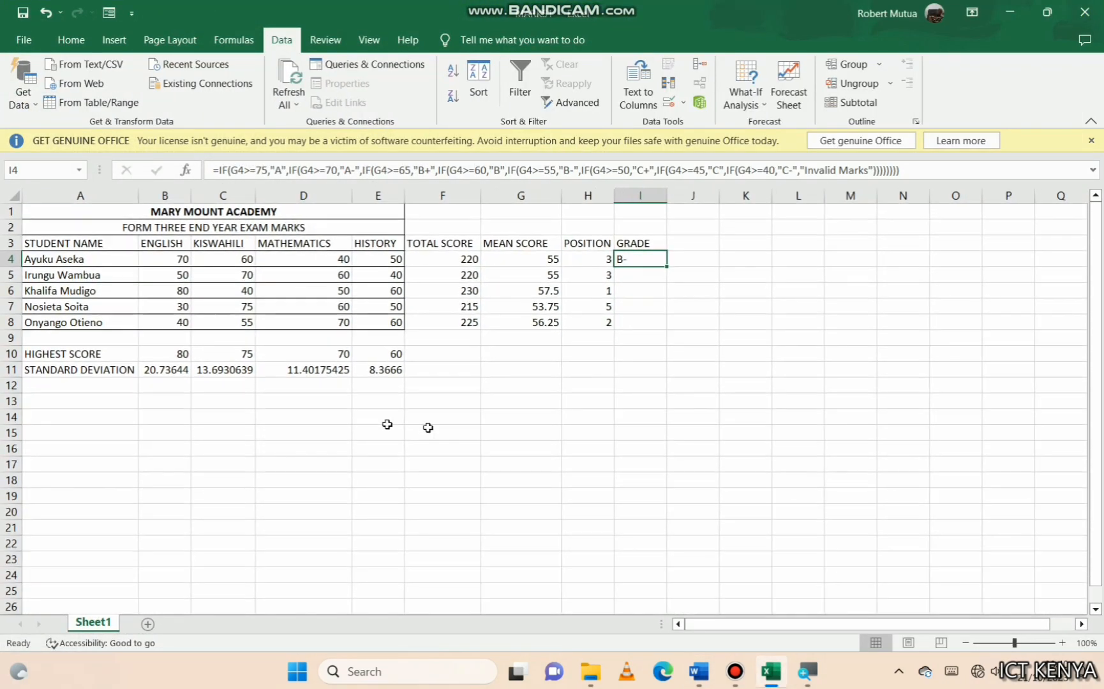
{"action": "double_click", "coordinate": [639, 263]}
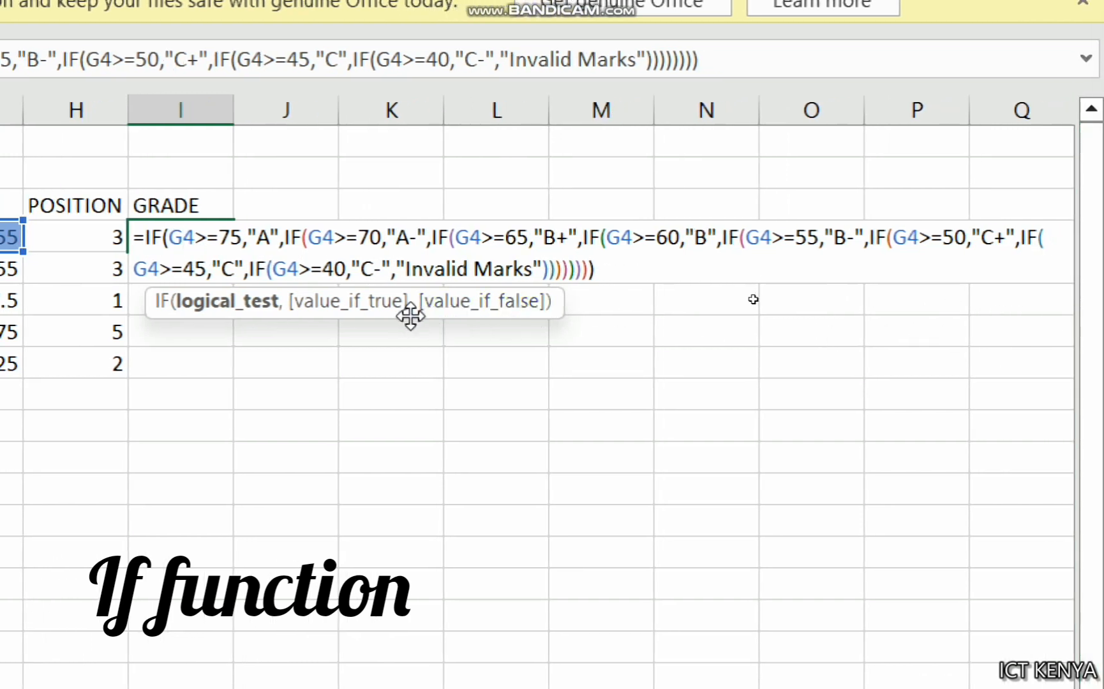
Confirm the grade formula in I4 and fill it down to I8 for the remaining students
{"action": "key", "text": "Return"}
{"action": "left_click", "coordinate": [210, 240]}
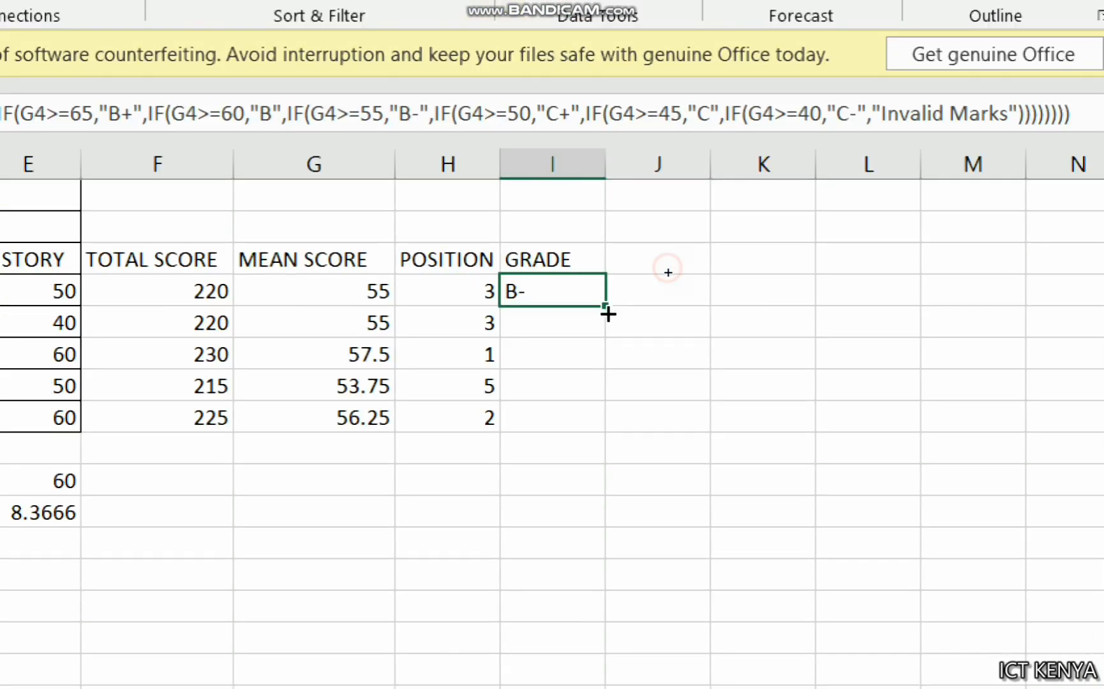
{"action": "left_click_drag", "start_coordinate": [244, 254], "coordinate": [247, 358]}
{"action": "left_click_drag", "start_coordinate": [608, 412], "coordinate": [597, 425]}
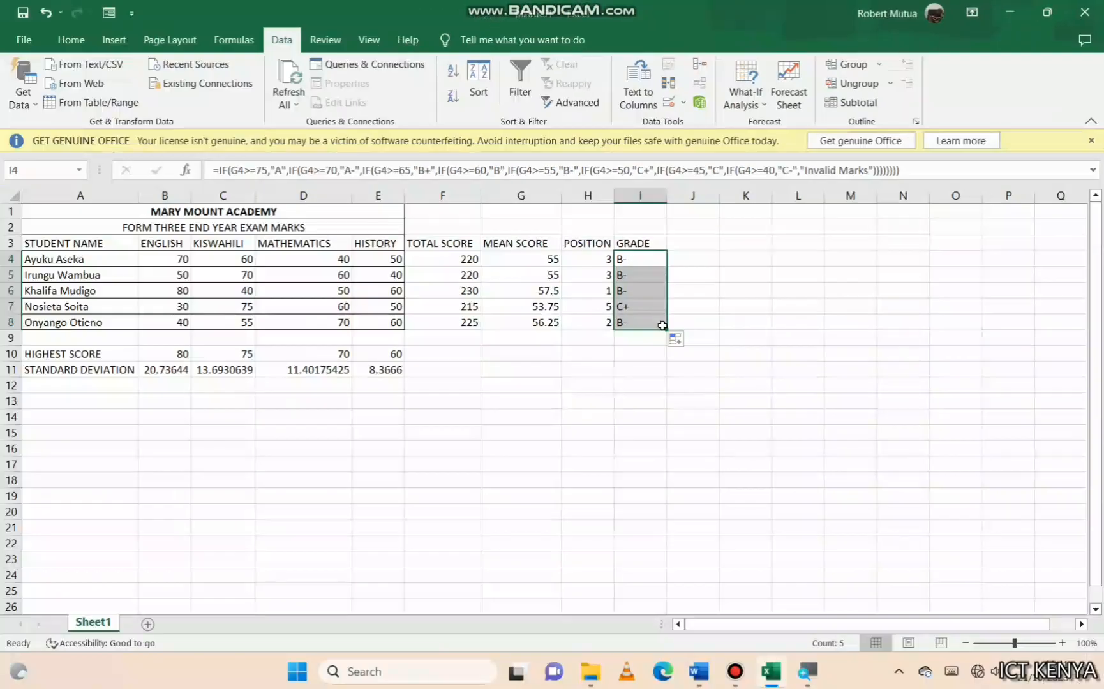
{"action": "left_click", "coordinate": [298, 546]}
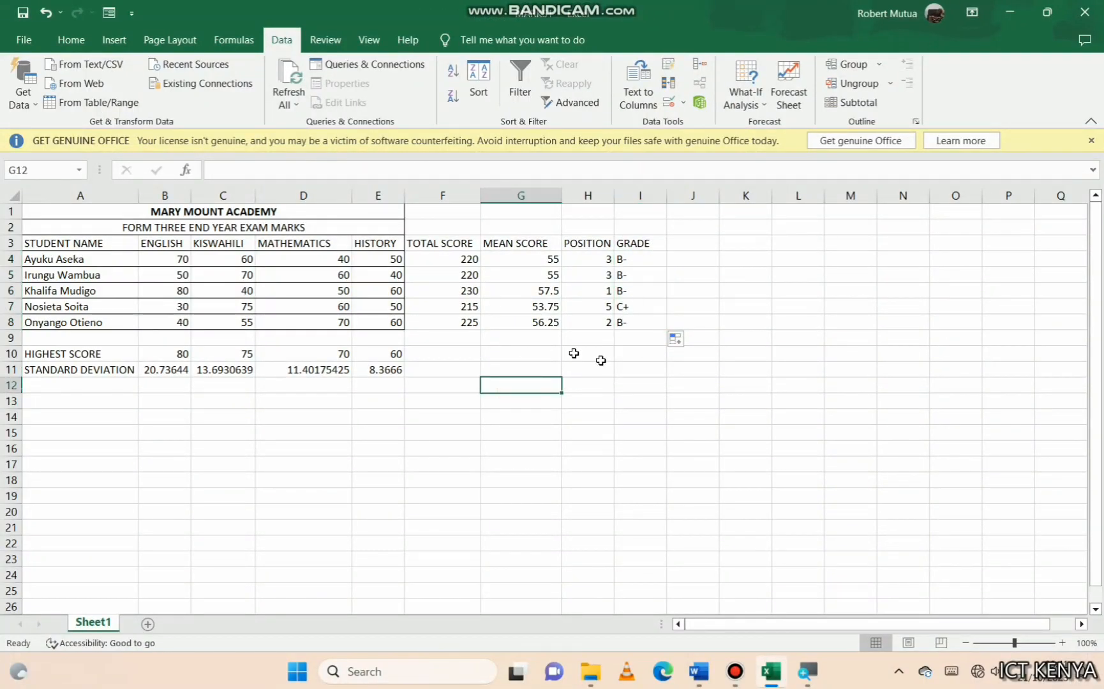
Switch to the Word document and underline task d about saving the workbook as MARKS 2
{"action": "left_click", "coordinate": [699, 671]}
{"action": "scroll", "coordinate": [171, 535], "scroll_direction": "down", "scroll_amount": 5}
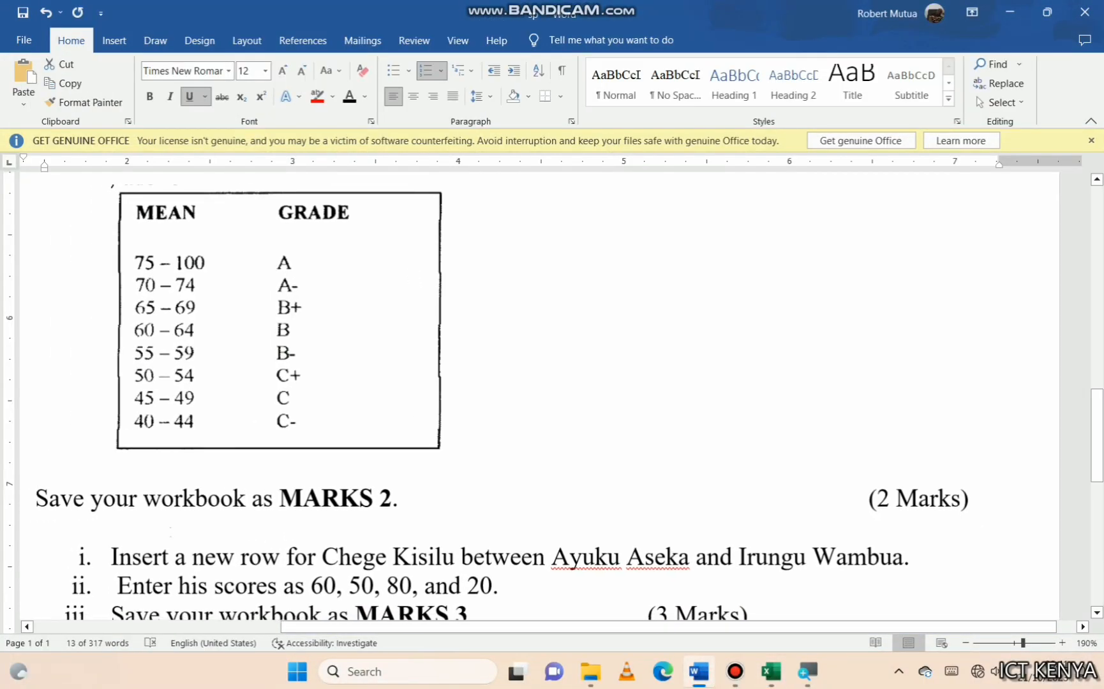
{"action": "triple_click", "coordinate": [321, 495]}
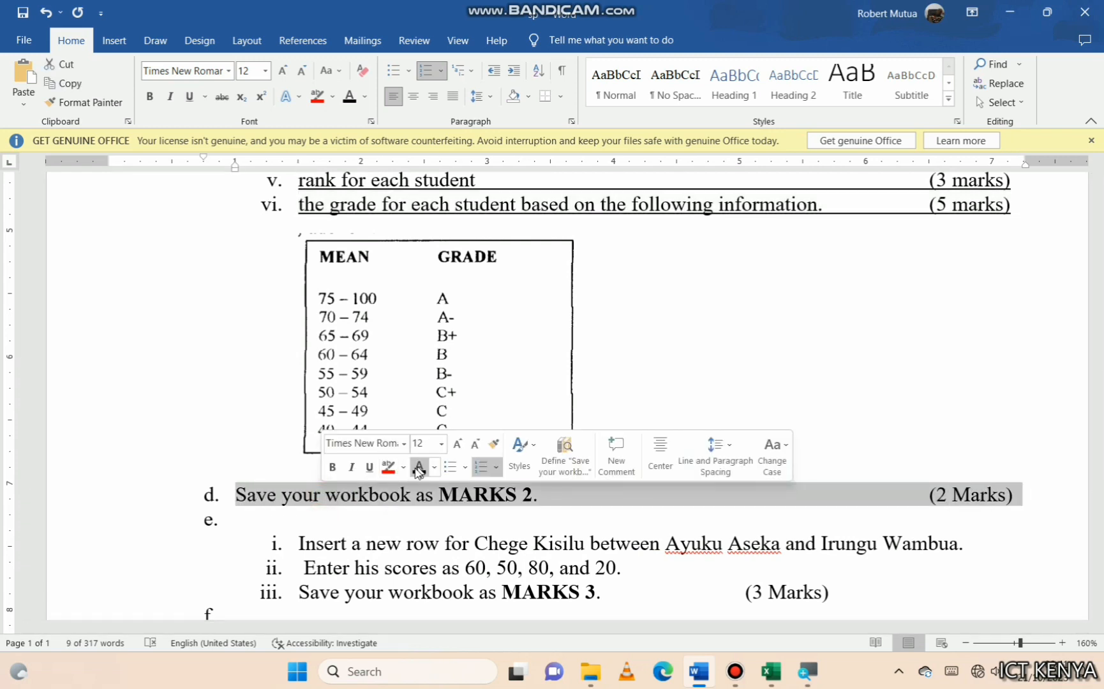
{"action": "left_click", "coordinate": [368, 468]}
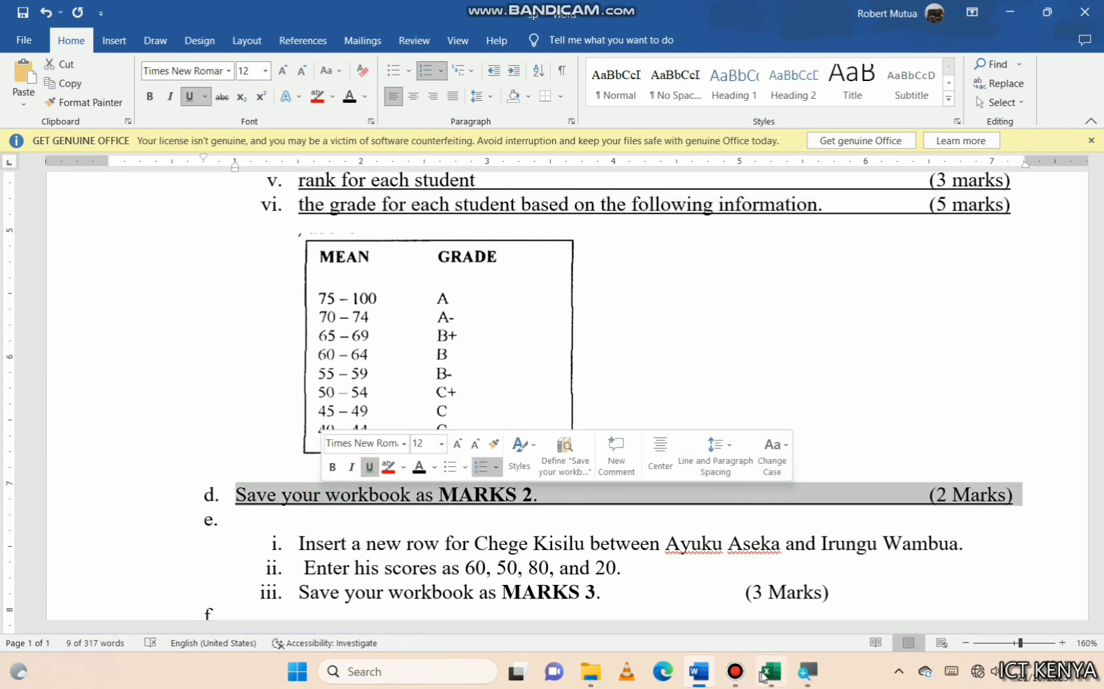
Switch to the Excel workbook and save it as MARKS2 in the Prac folder on the desktop
{"action": "left_click", "coordinate": [771, 671]}
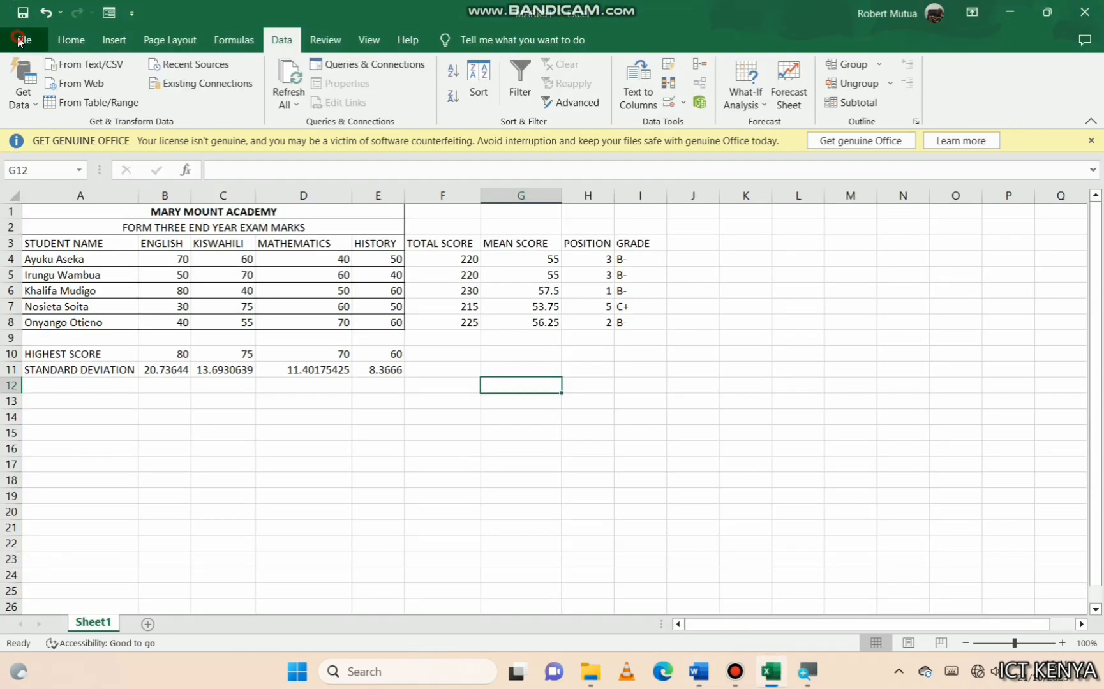
{"action": "left_click", "coordinate": [23, 40]}
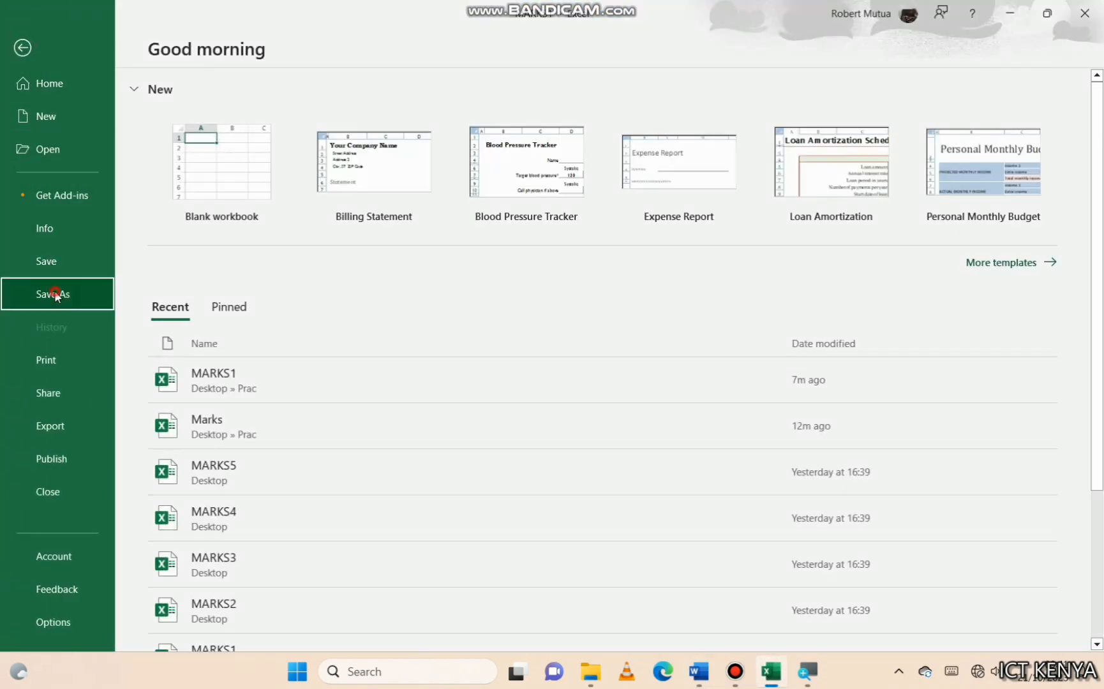
{"action": "left_click", "coordinate": [53, 294]}
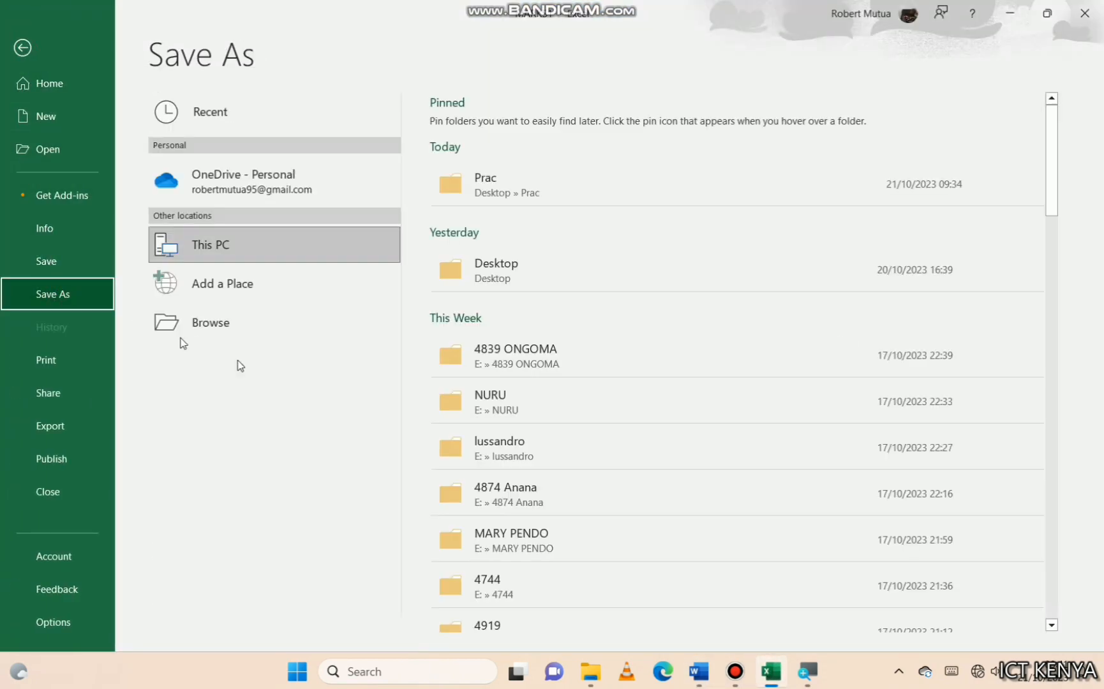
{"action": "left_click", "coordinate": [549, 202]}
{"action": "left_click", "coordinate": [547, 201]}
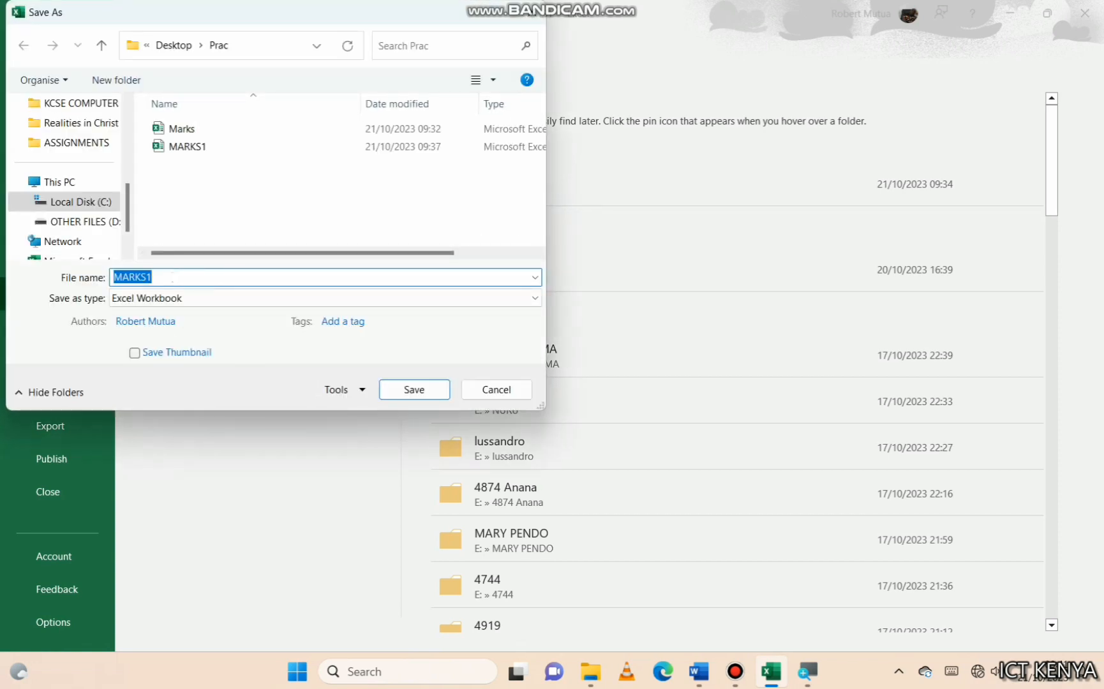
{"action": "left_click", "coordinate": [172, 278]}
{"action": "left_click", "coordinate": [426, 386]}
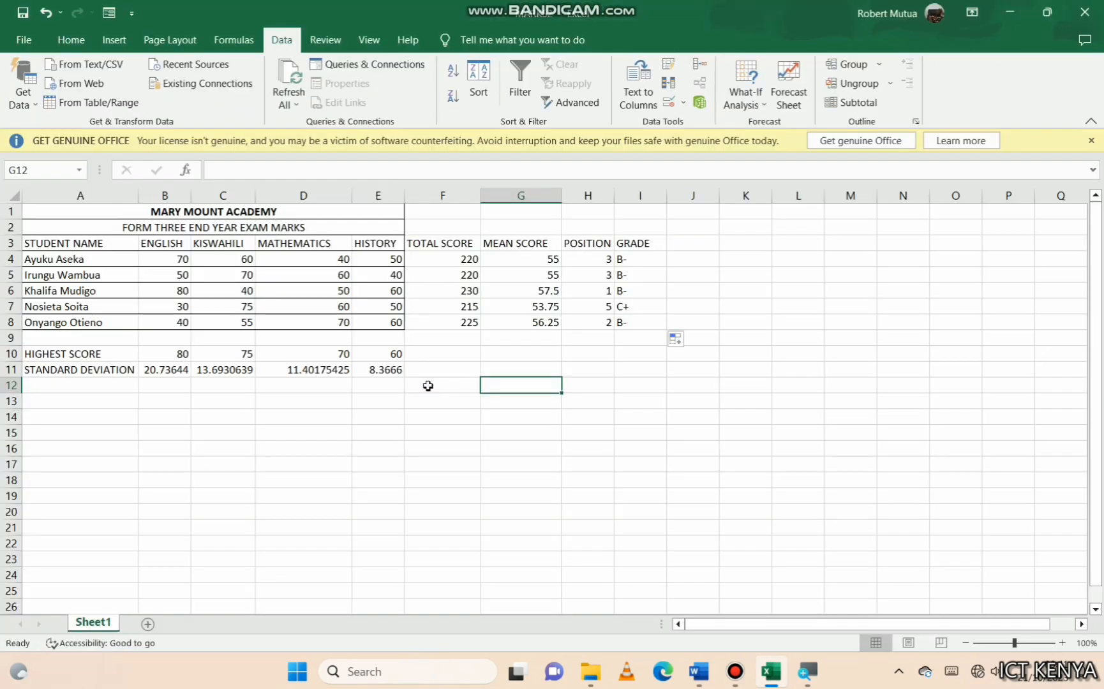
Show the desktop, open the Prac folder in File Explorer, preview Marks, MARKS1 and MARKS2, and close the folder window
{"action": "key", "text": "super+d"}
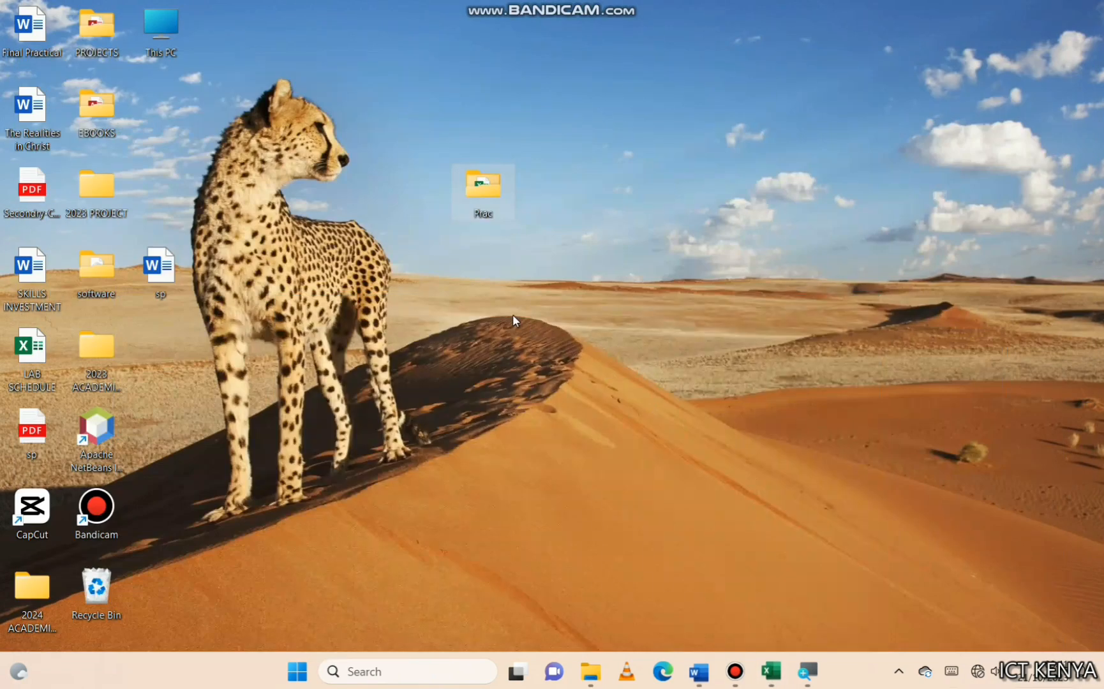
{"action": "left_click", "coordinate": [577, 677]}
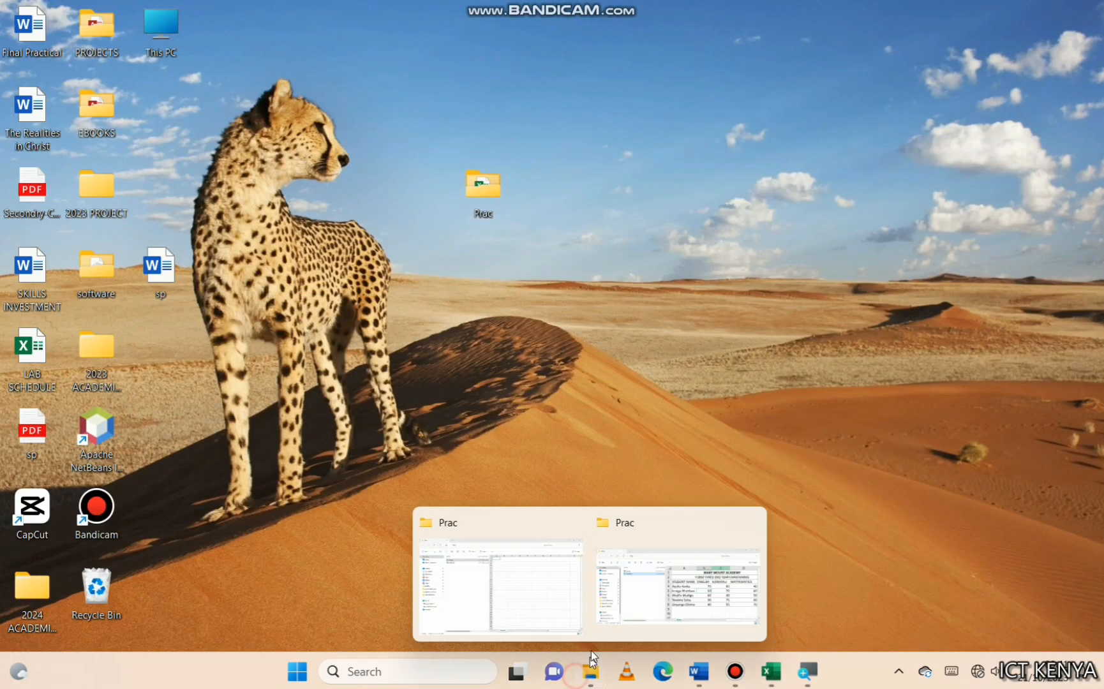
{"action": "left_click", "coordinate": [642, 611]}
{"action": "left_click", "coordinate": [246, 200]}
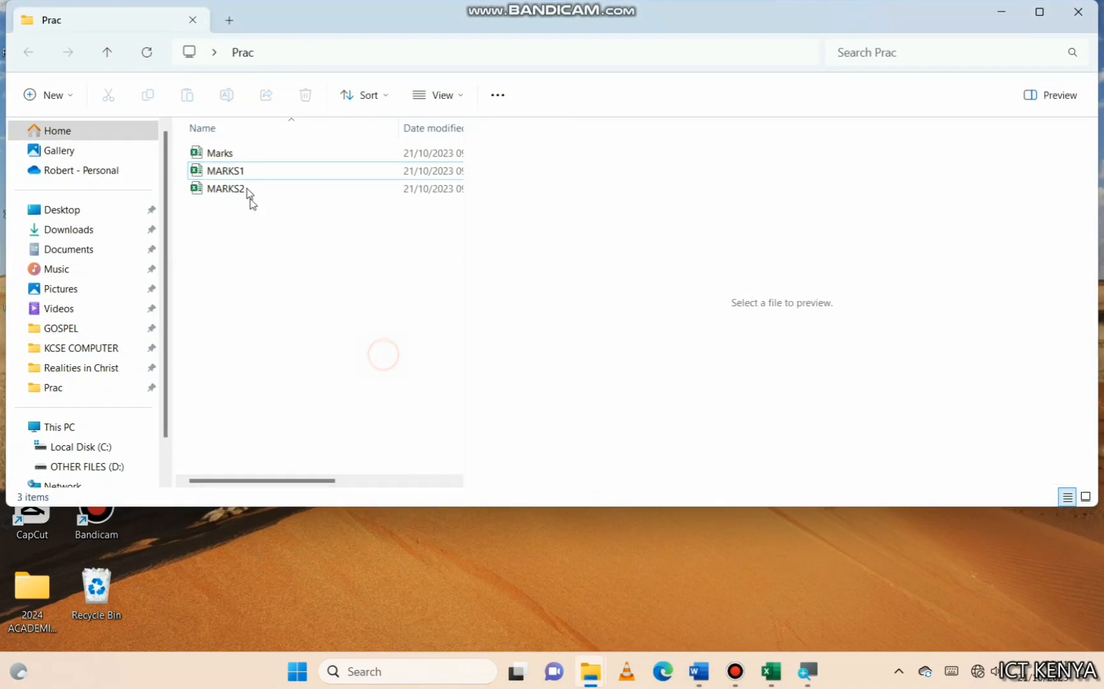
{"action": "left_click", "coordinate": [234, 153]}
{"action": "left_click", "coordinate": [234, 171]}
{"action": "left_click", "coordinate": [229, 191]}
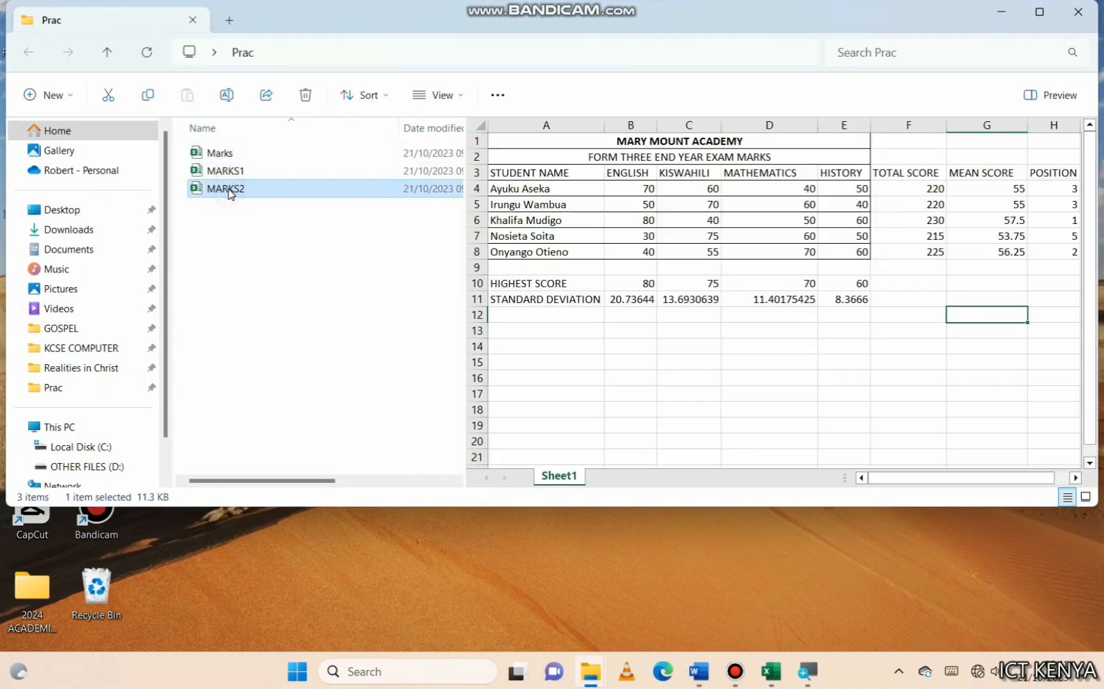
{"action": "left_click", "coordinate": [1079, 11]}
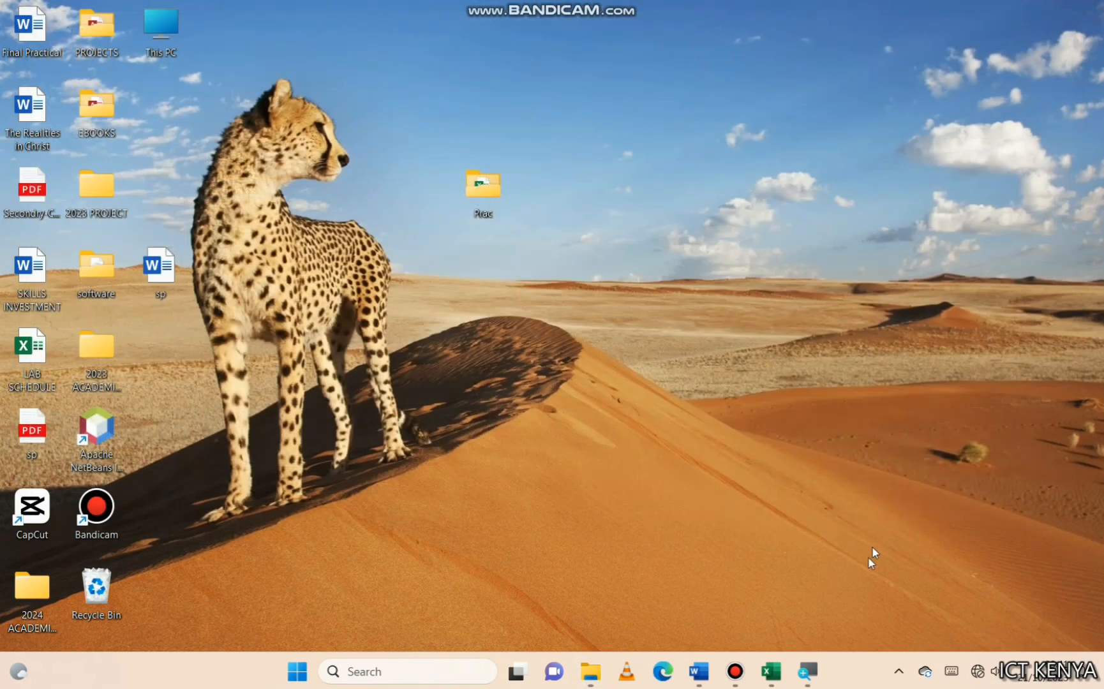
Switch to the Word document and copy the new student's name from task e i
{"action": "left_click", "coordinate": [766, 681]}
{"action": "left_click", "coordinate": [699, 672]}
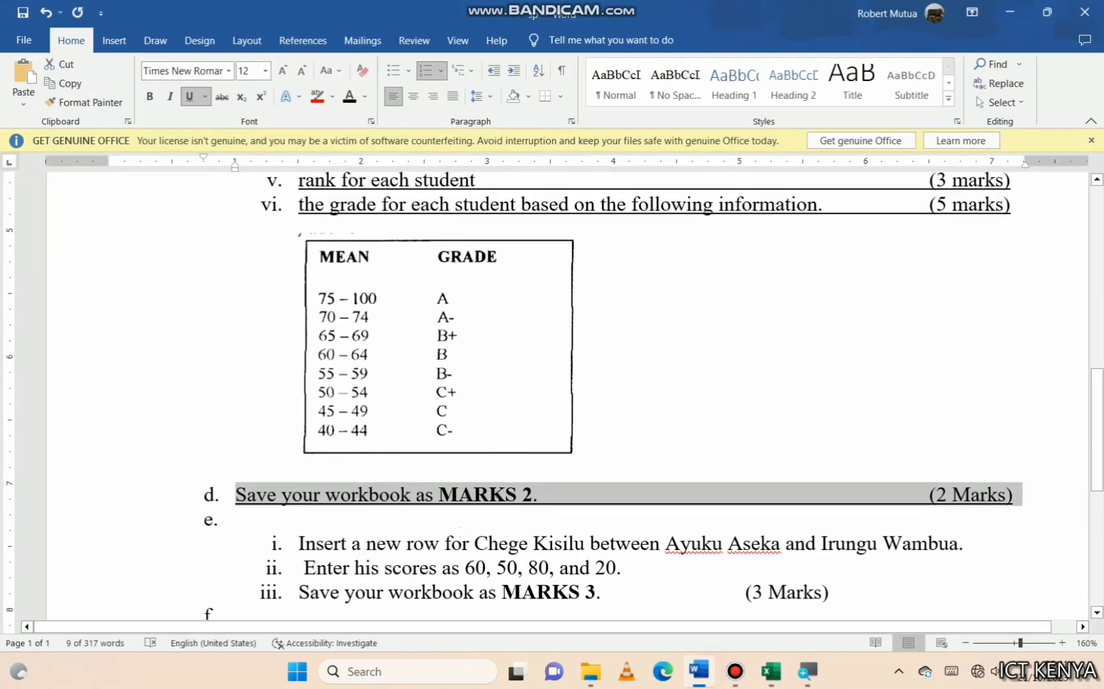
{"action": "scroll", "coordinate": [356, 457], "scroll_direction": "down", "scroll_amount": 3}
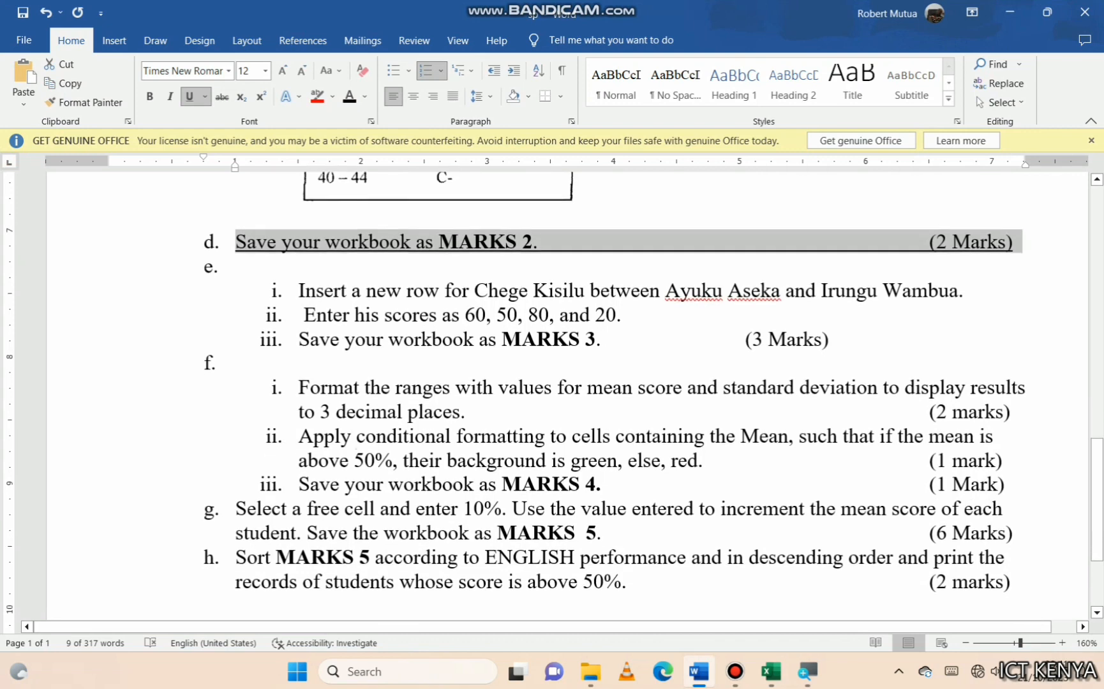
{"action": "triple_click", "coordinate": [389, 291]}
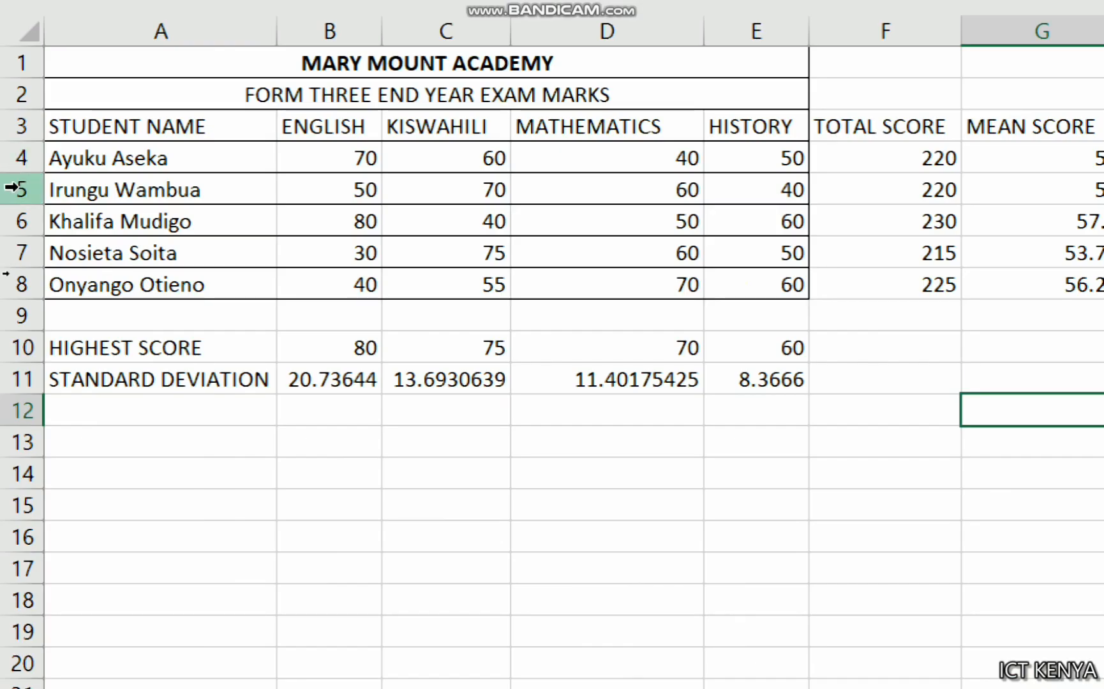
In the Excel workbook, insert a new row at row 5 and paste the copied student's name into A5
{"action": "left_click", "coordinate": [12, 190]}
{"action": "right_click", "coordinate": [18, 189]}
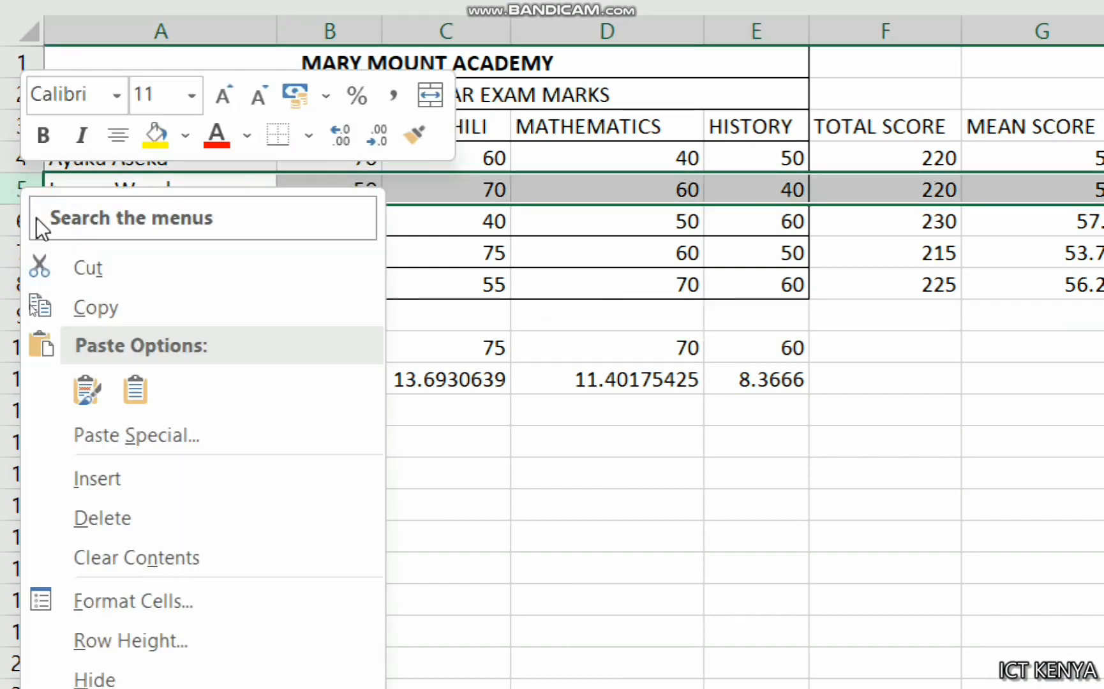
{"action": "left_click", "coordinate": [96, 478]}
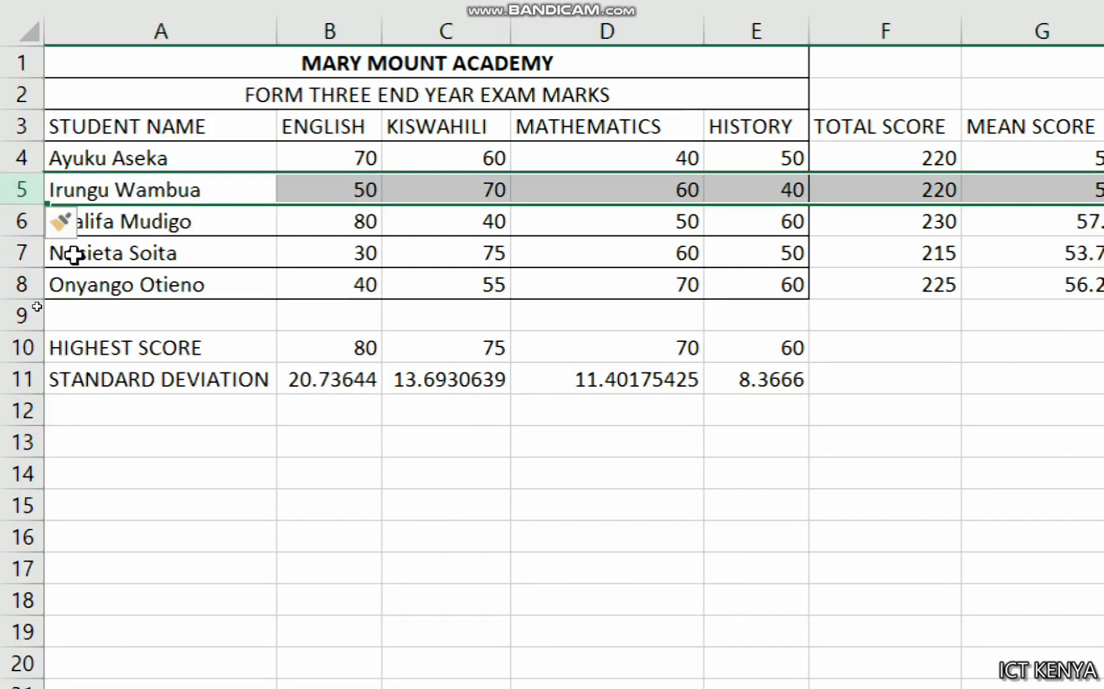
{"action": "left_click", "coordinate": [78, 190]}
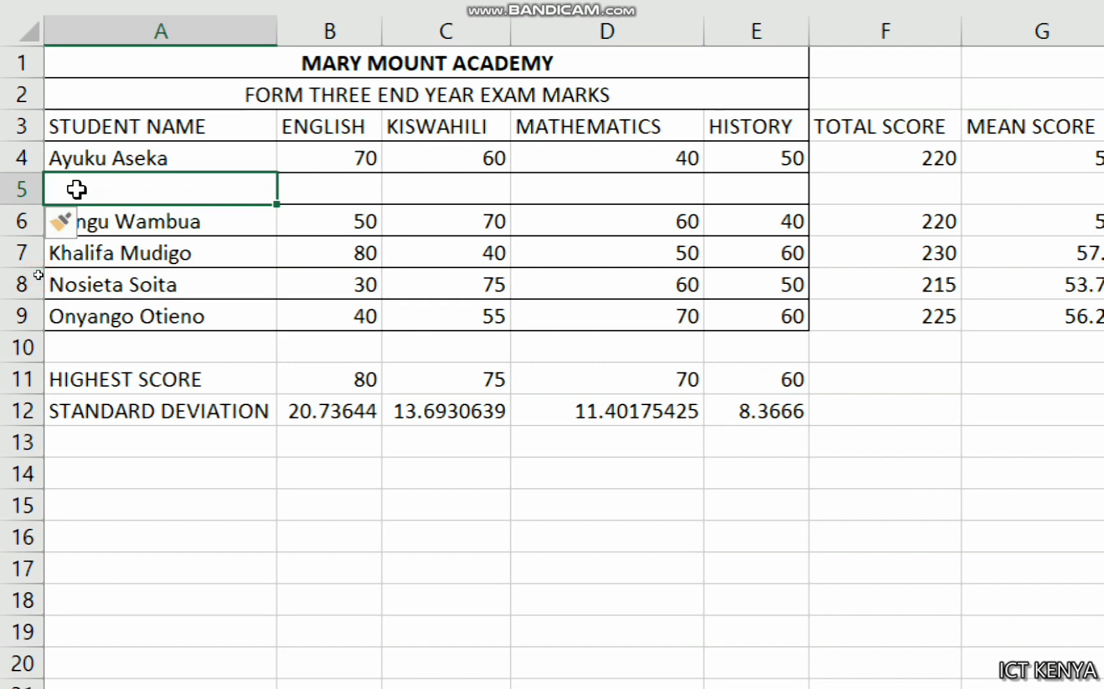
{"action": "key", "text": "ctrl+v"}
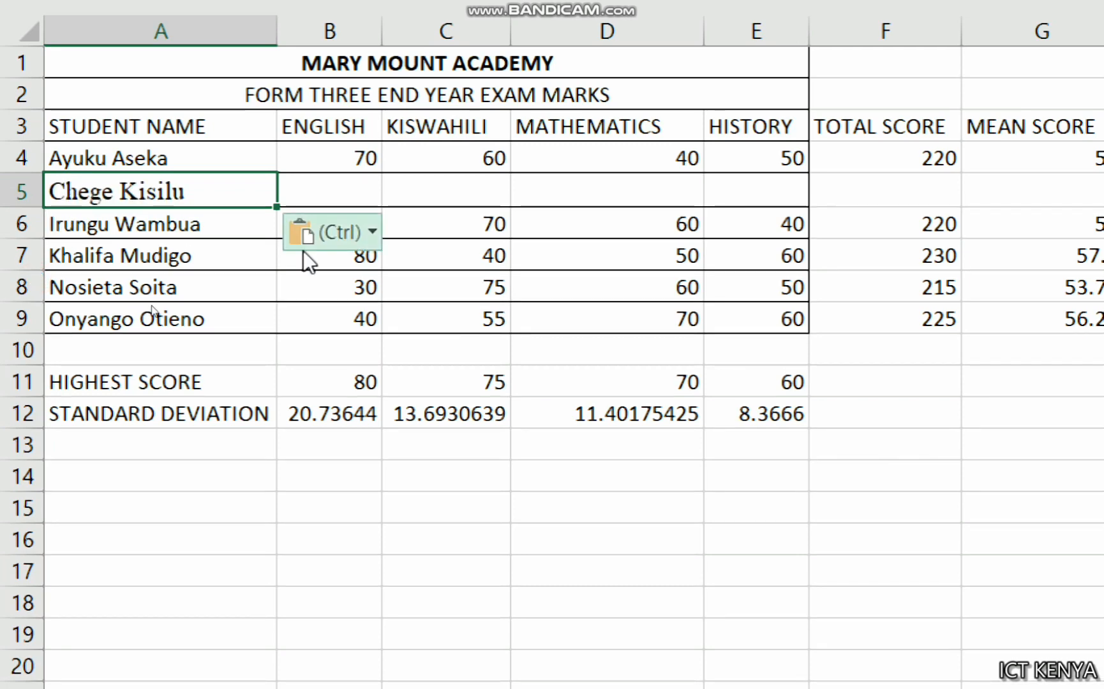
{"action": "key", "text": "Tab"}
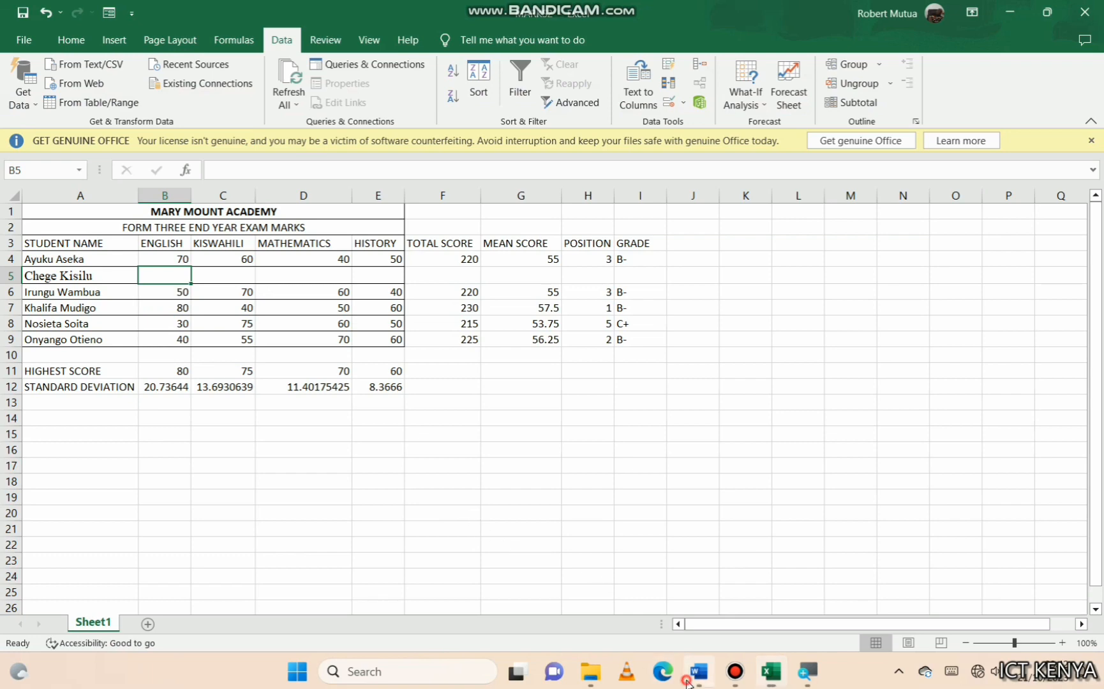
Check the new student's scores in the Word document, return to Excel, and enter 60, 50, 80 and 20 in B5:E5
{"action": "left_click", "coordinate": [696, 666]}
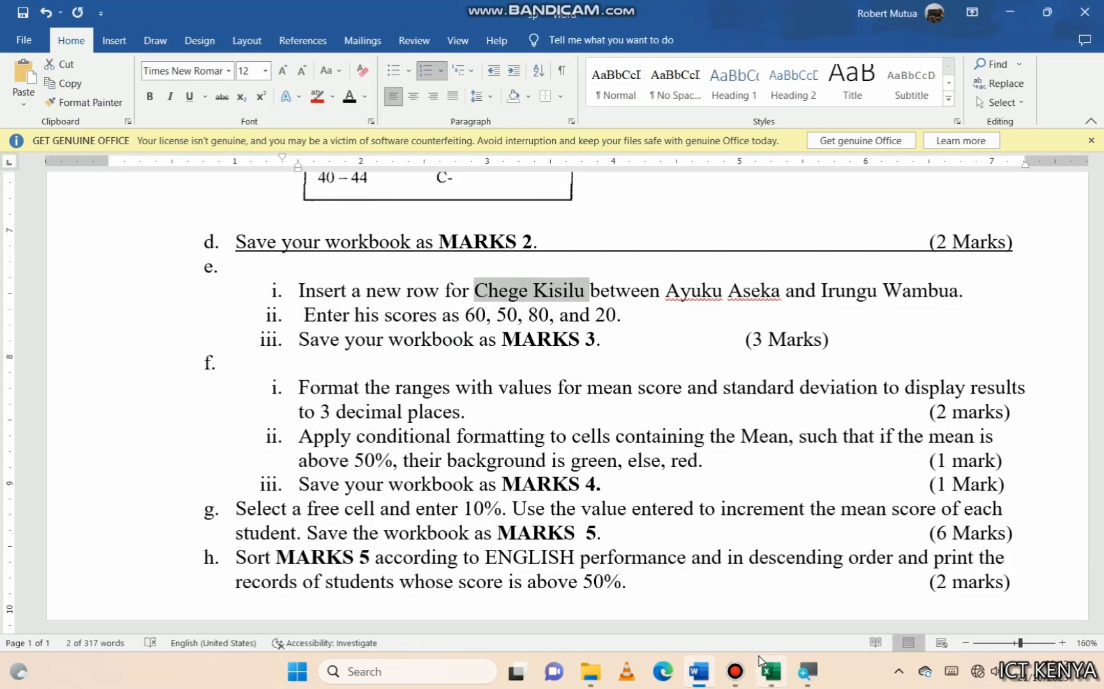
{"action": "left_click", "coordinate": [768, 670]}
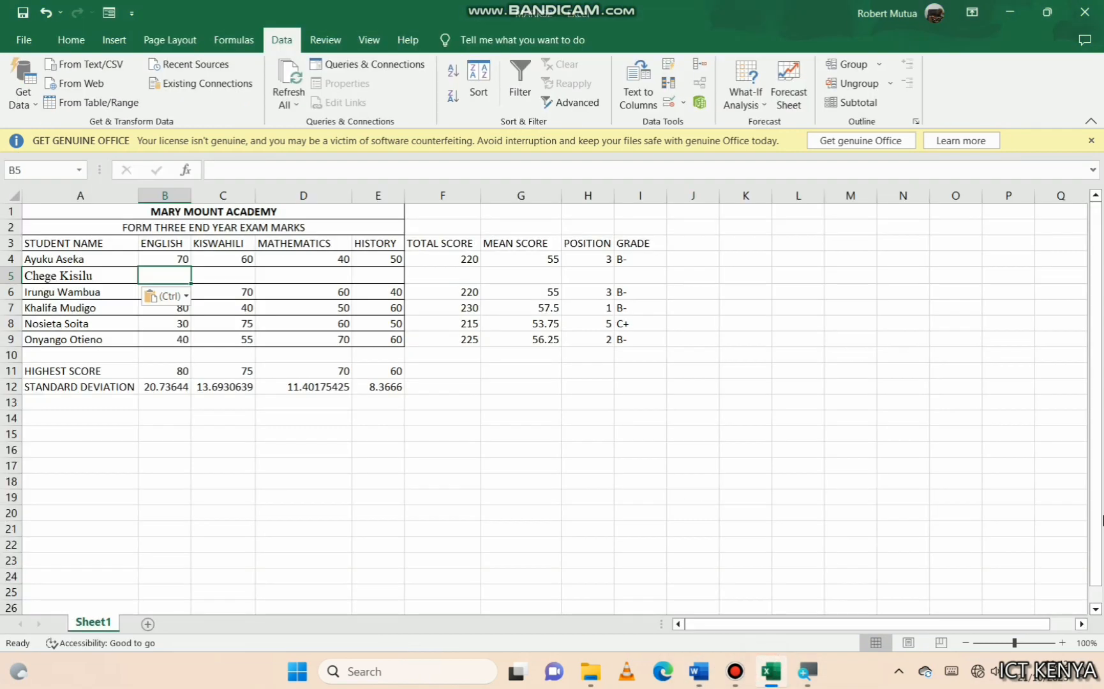
{"action": "type", "text": "60"}
{"action": "key", "text": "Tab"}
{"action": "type", "text": "5"}
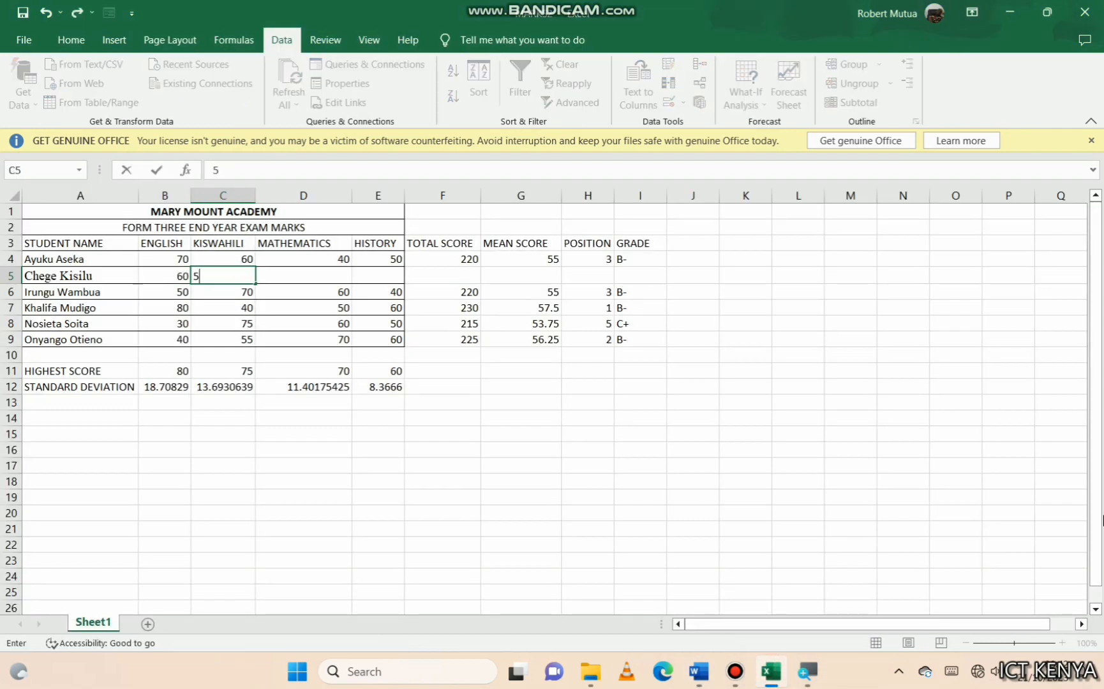
{"action": "type", "text": "0"}
{"action": "key", "text": "Tab"}
{"action": "type", "text": "80"}
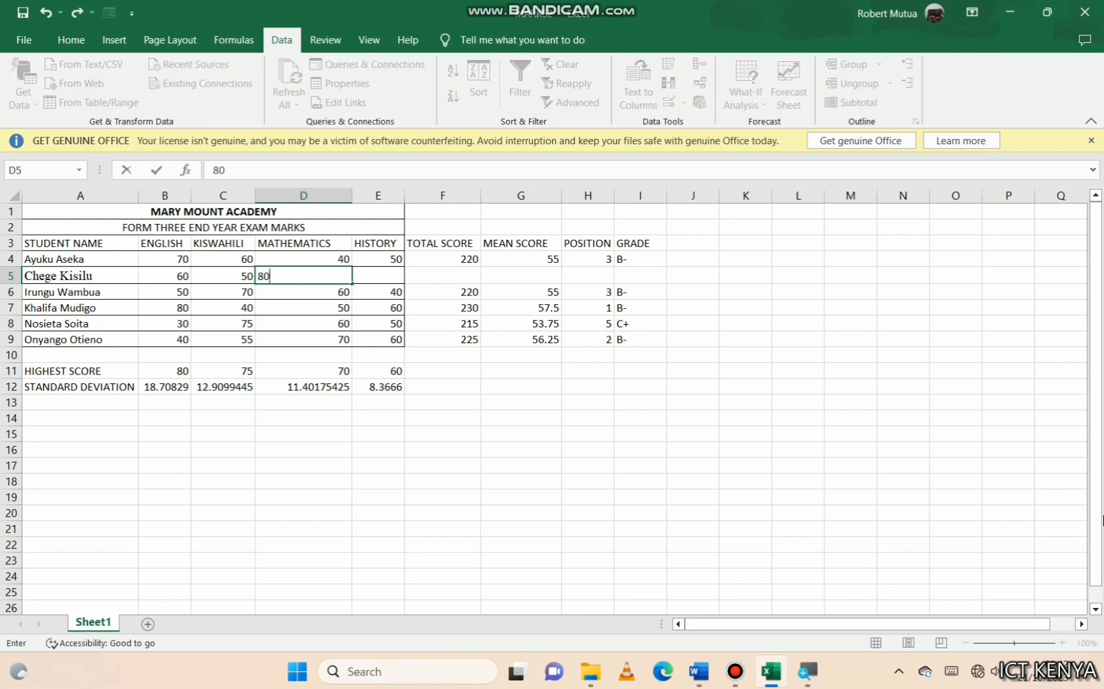
{"action": "key", "text": "Tab"}
{"action": "type", "text": "20"}
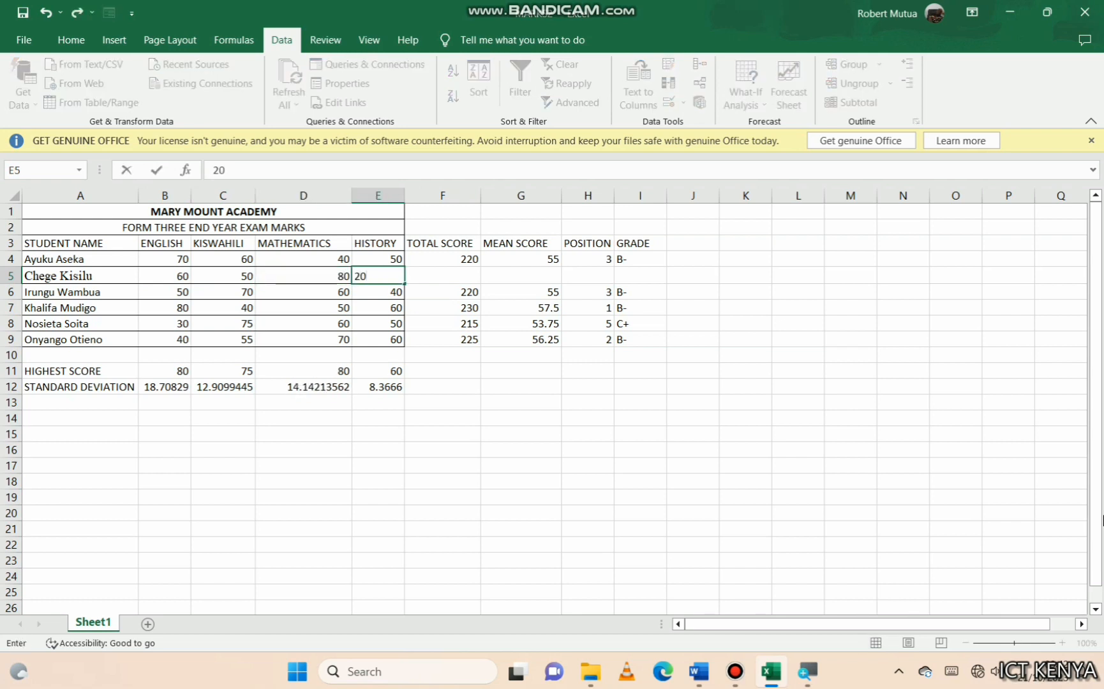
{"action": "key", "text": "Tab"}
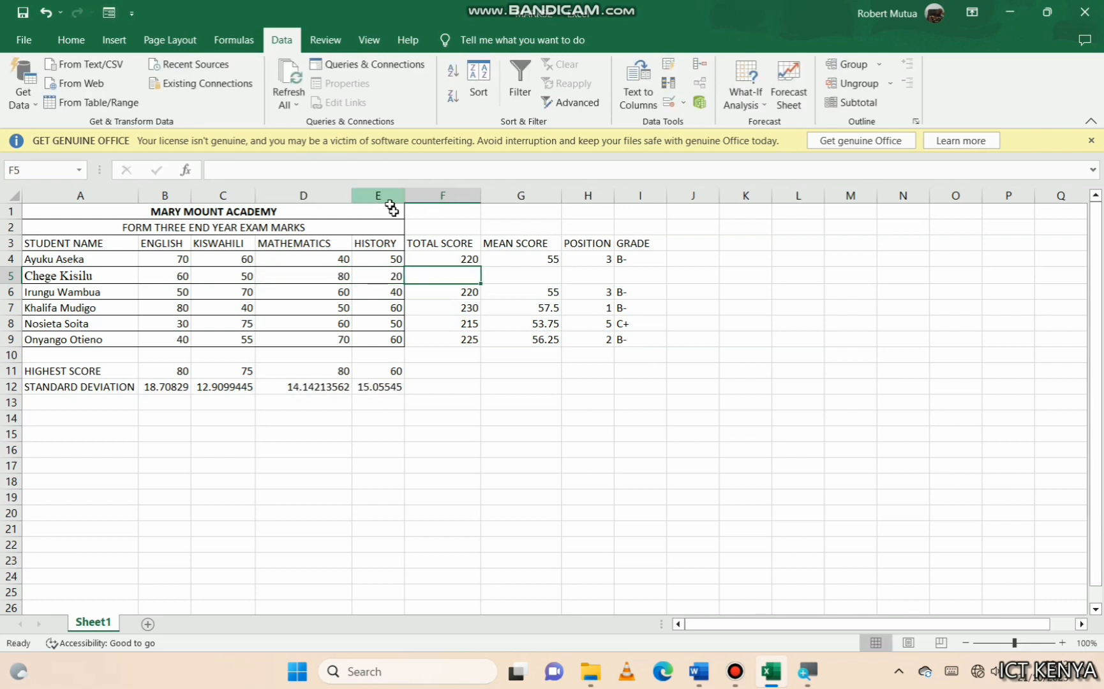
Fill the total score, mean score, position and grade formulas from row 4 down into row 5
{"action": "left_click", "coordinate": [438, 262]}
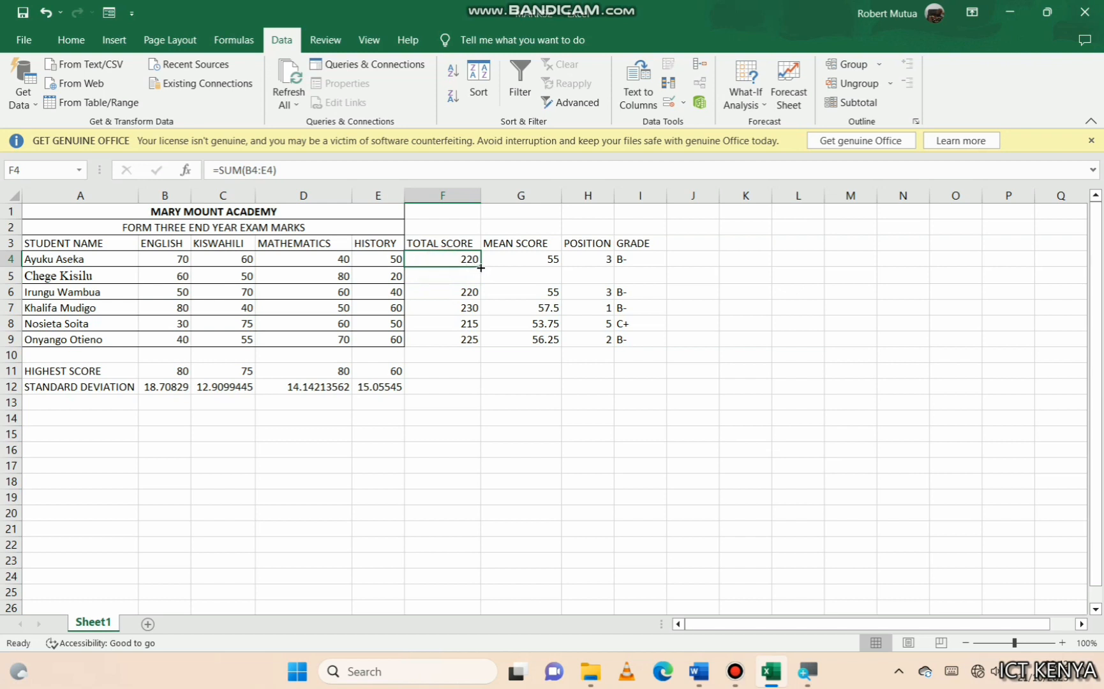
{"action": "left_click_drag", "start_coordinate": [481, 268], "coordinate": [480, 281]}
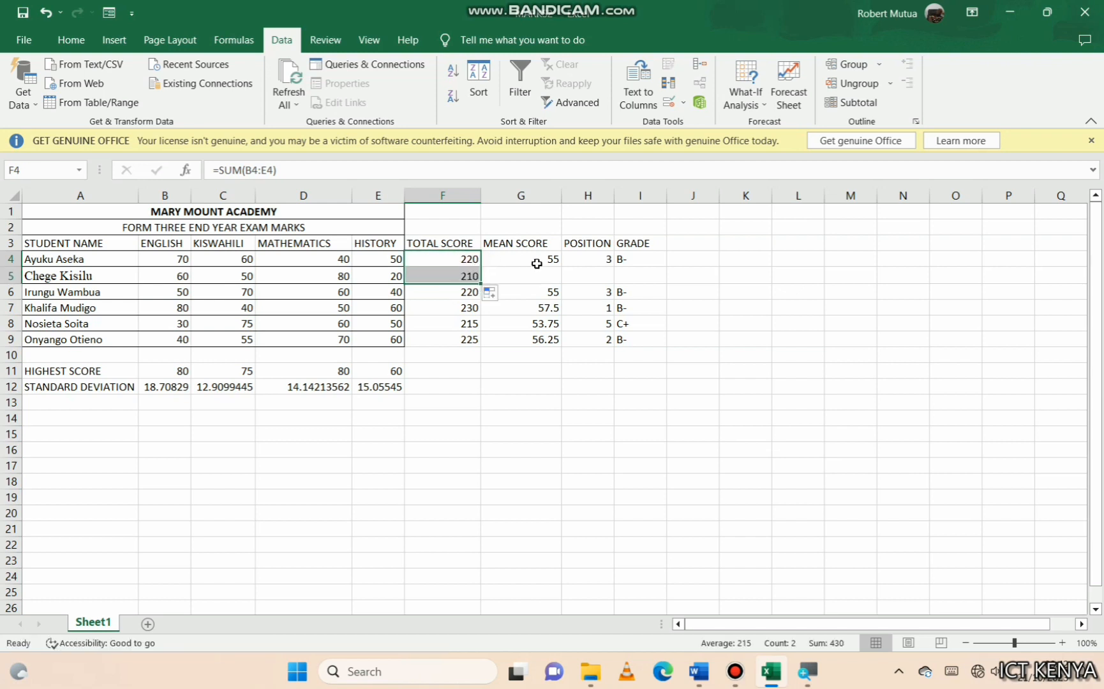
{"action": "left_click", "coordinate": [536, 264]}
{"action": "left_click_drag", "start_coordinate": [560, 268], "coordinate": [667, 284]}
{"action": "left_click", "coordinate": [585, 259]}
{"action": "left_click", "coordinate": [655, 263]}
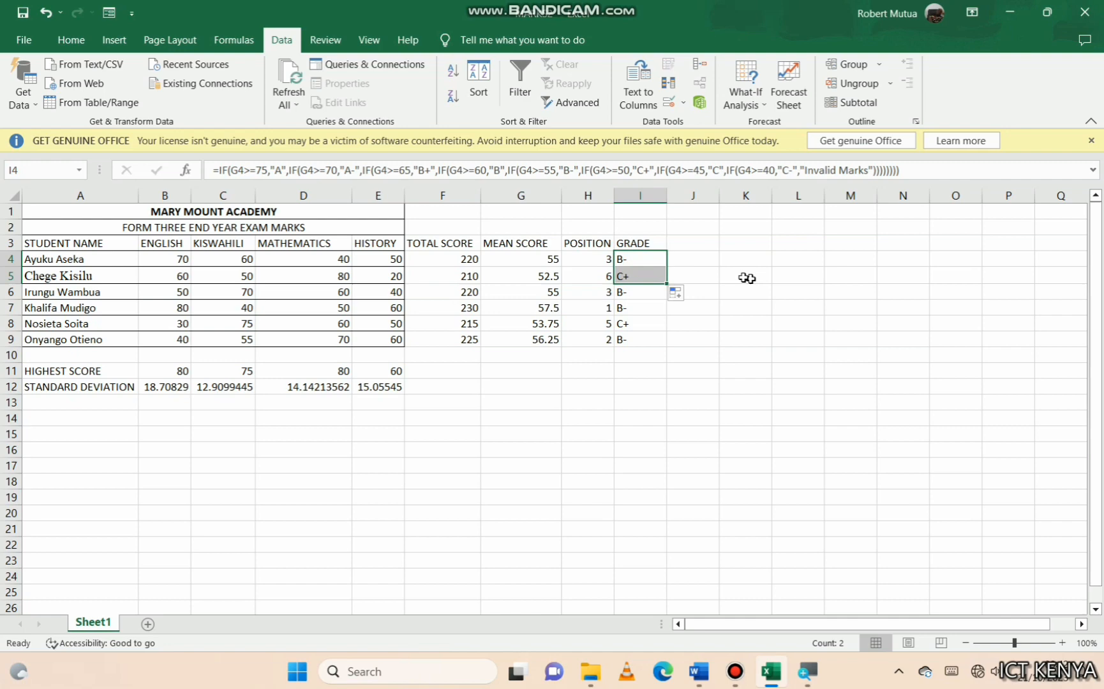
{"action": "left_click", "coordinate": [396, 281]}
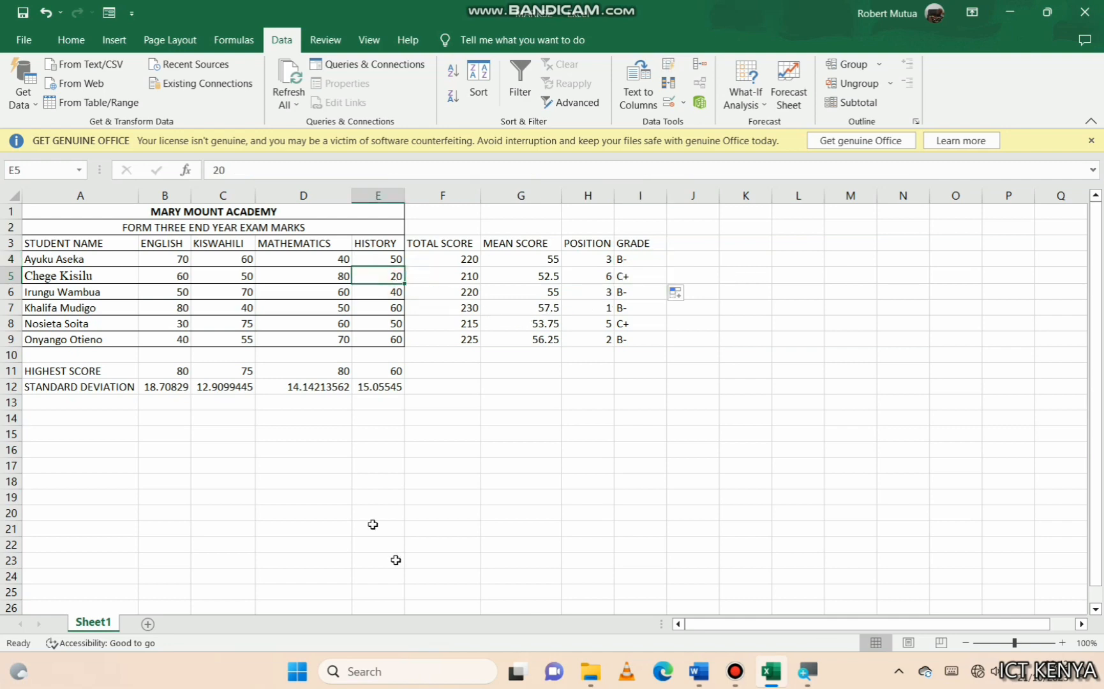
Switch to the Word document and underline task e iii, the instruction to save the workbook as MARKS 3
{"action": "left_click", "coordinate": [699, 671]}
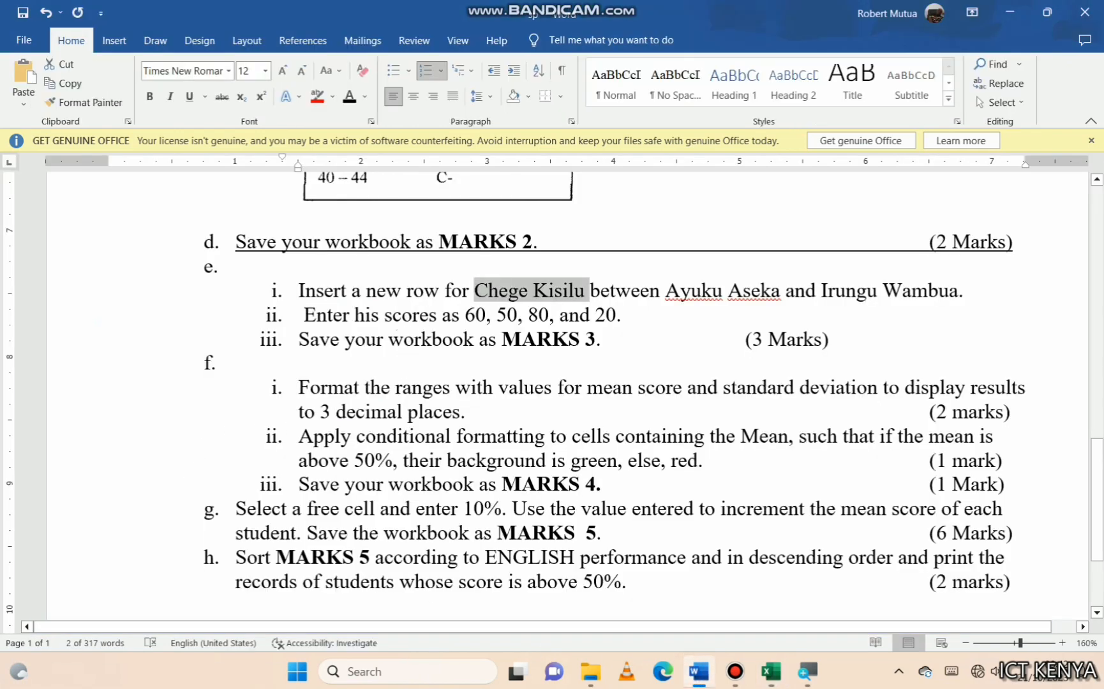
{"action": "triple_click", "coordinate": [395, 337]}
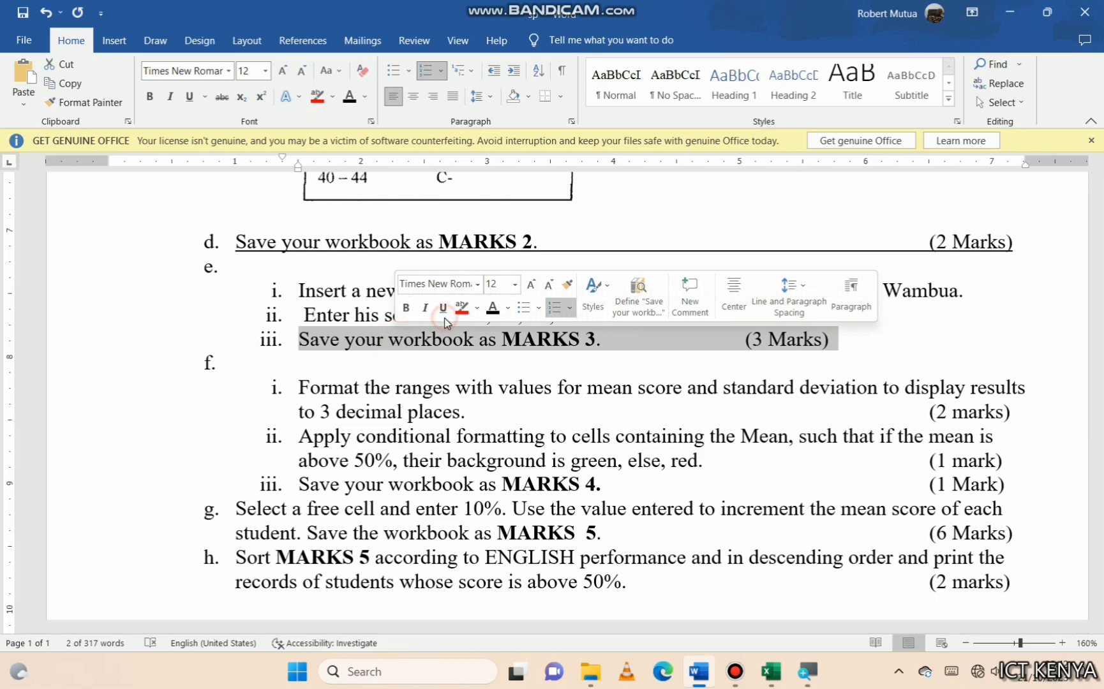
{"action": "left_click", "coordinate": [443, 308]}
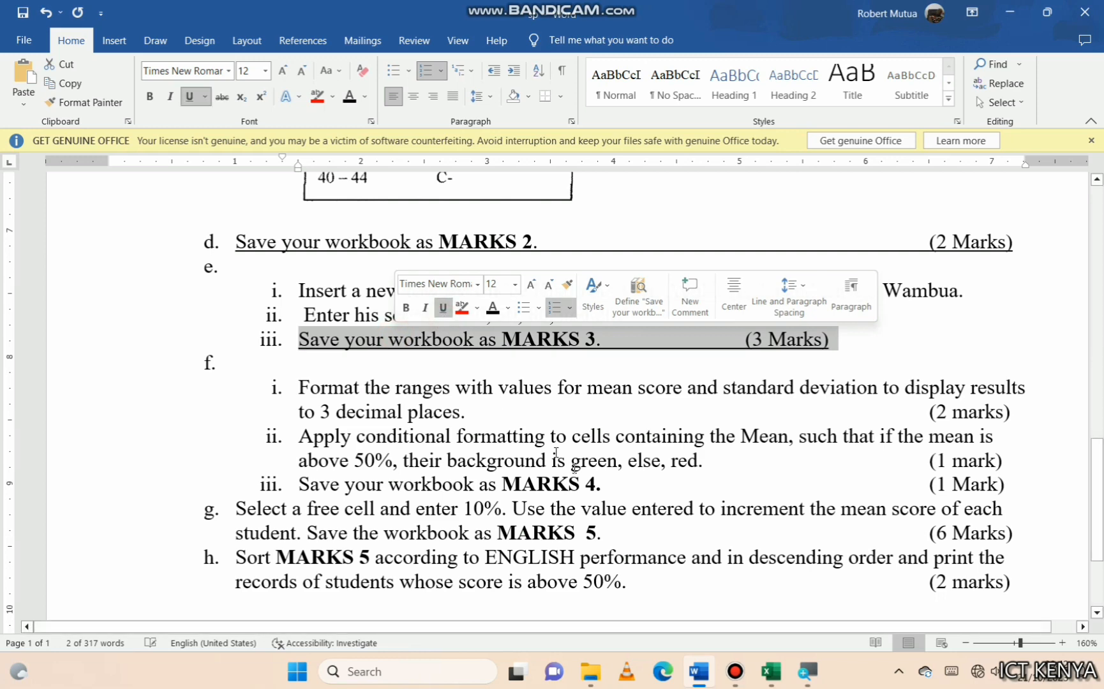
Return to the Excel workbook and save a copy as MARKS3 in the Prac folder
{"action": "left_click", "coordinate": [768, 671]}
{"action": "left_click", "coordinate": [23, 41]}
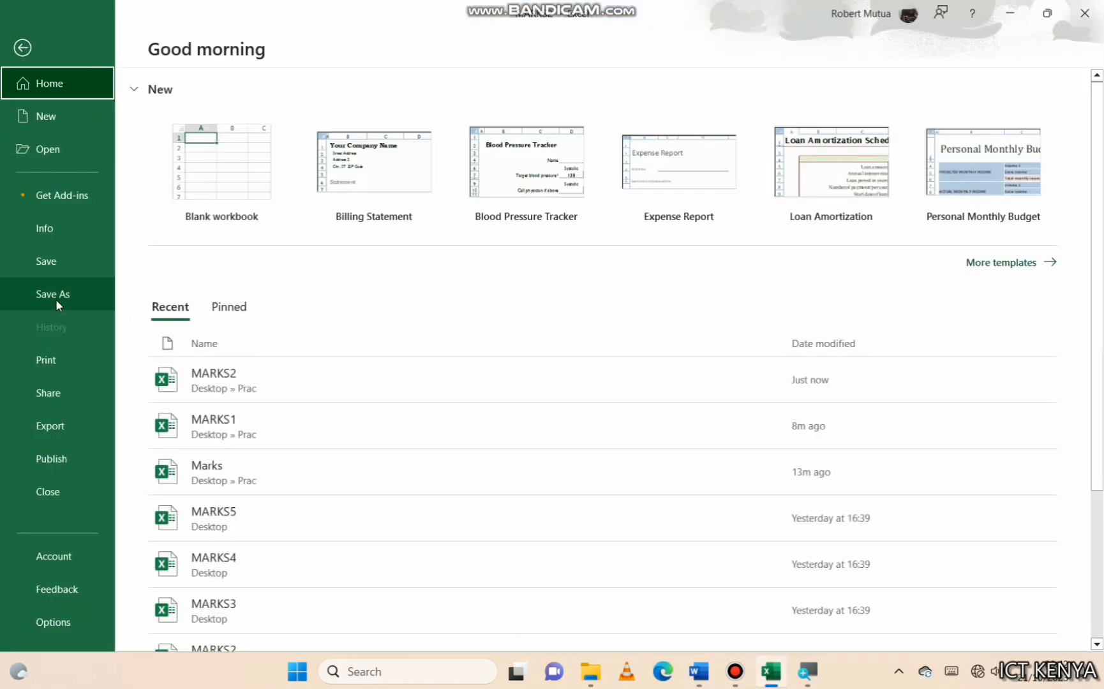
{"action": "left_click", "coordinate": [57, 305]}
{"action": "left_click", "coordinate": [521, 185]}
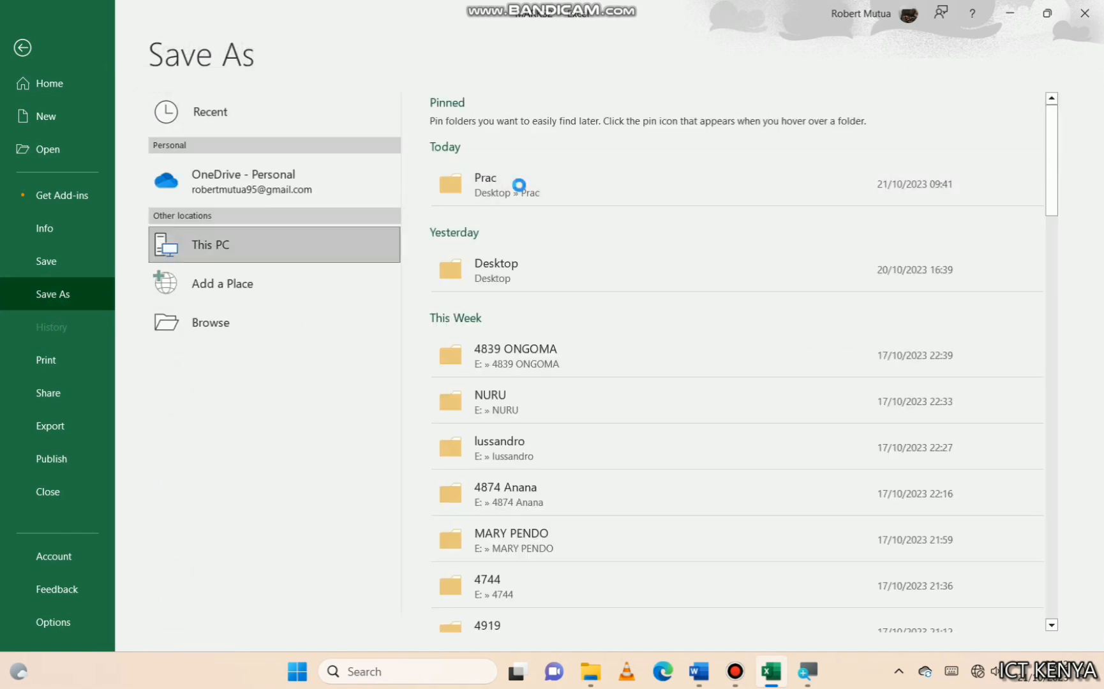
{"action": "left_click", "coordinate": [193, 277]}
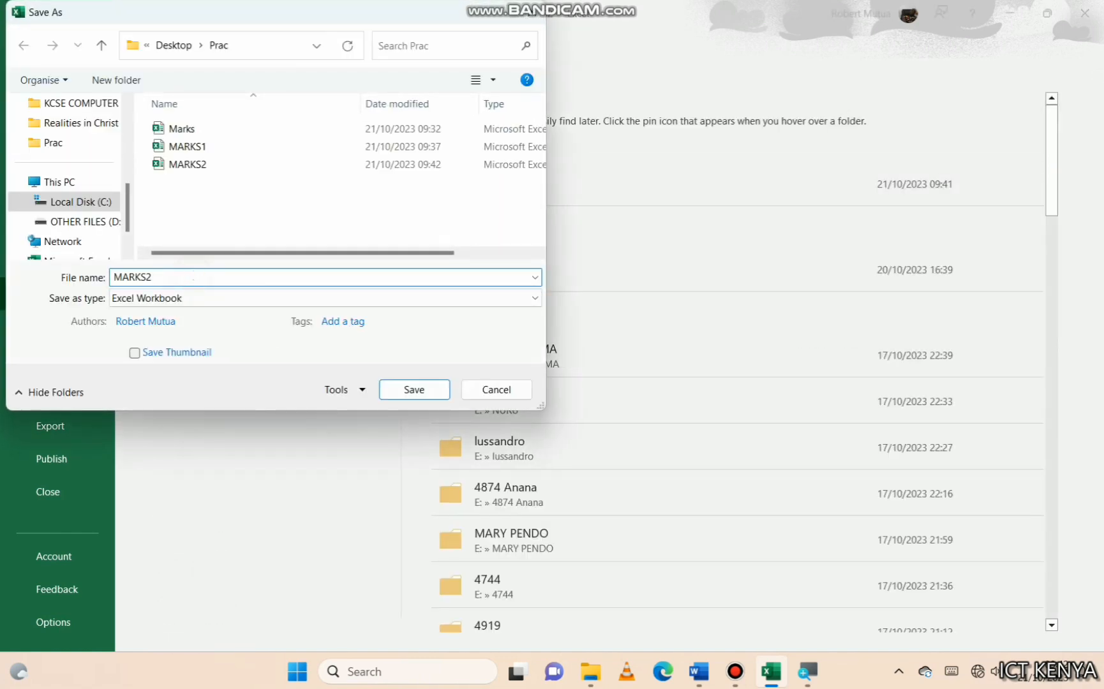
{"action": "key", "text": "BackSpace"}
{"action": "type", "text": "3"}
{"action": "key", "text": "Return"}
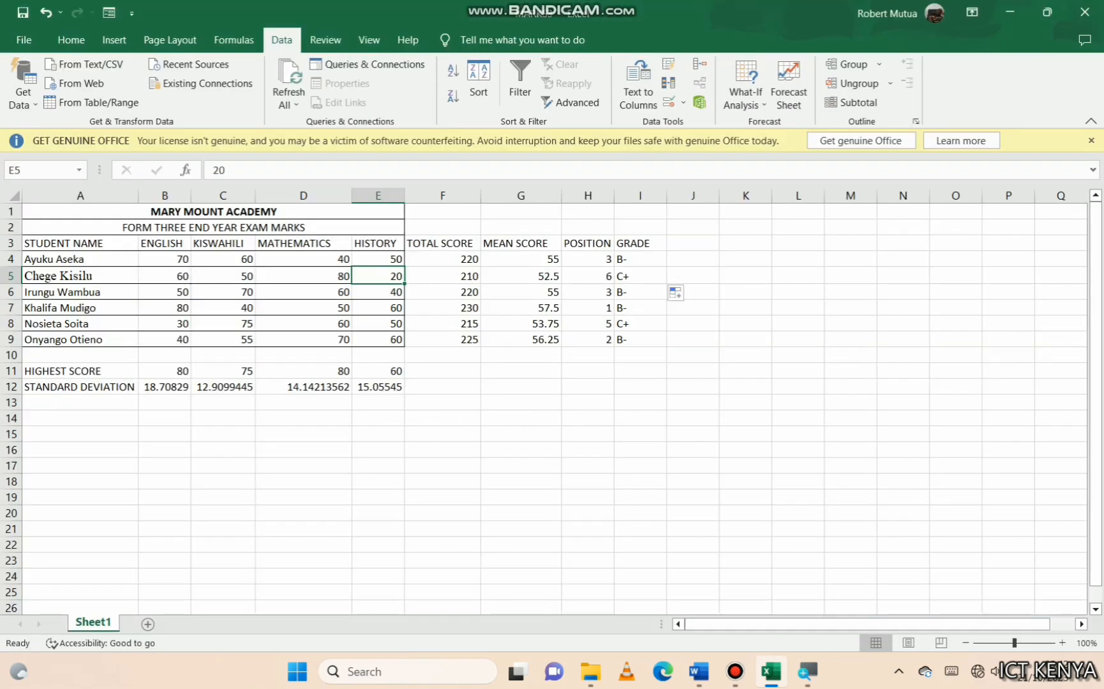
Open the Prac folder from the desktop, preview Marks, MARKS1, MARKS2 and MARKS3, close it, and return to the MARKS3 workbook
{"action": "key", "text": "super+d"}
{"action": "left_click", "coordinate": [496, 221]}
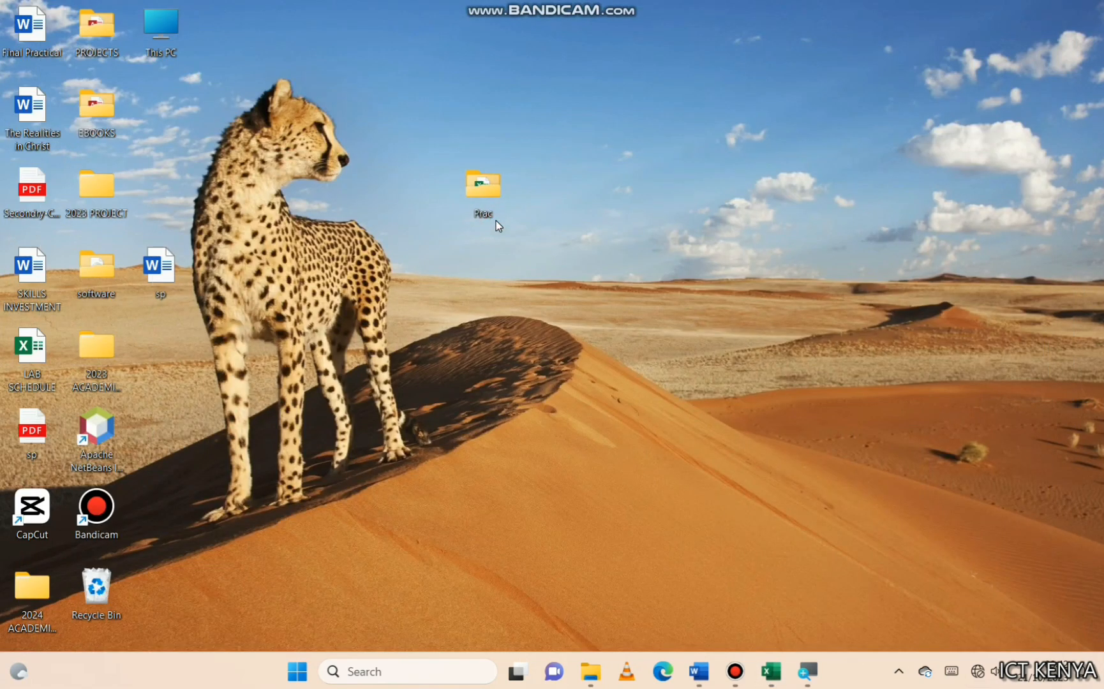
{"action": "double_click", "coordinate": [494, 206]}
{"action": "left_click", "coordinate": [286, 153]}
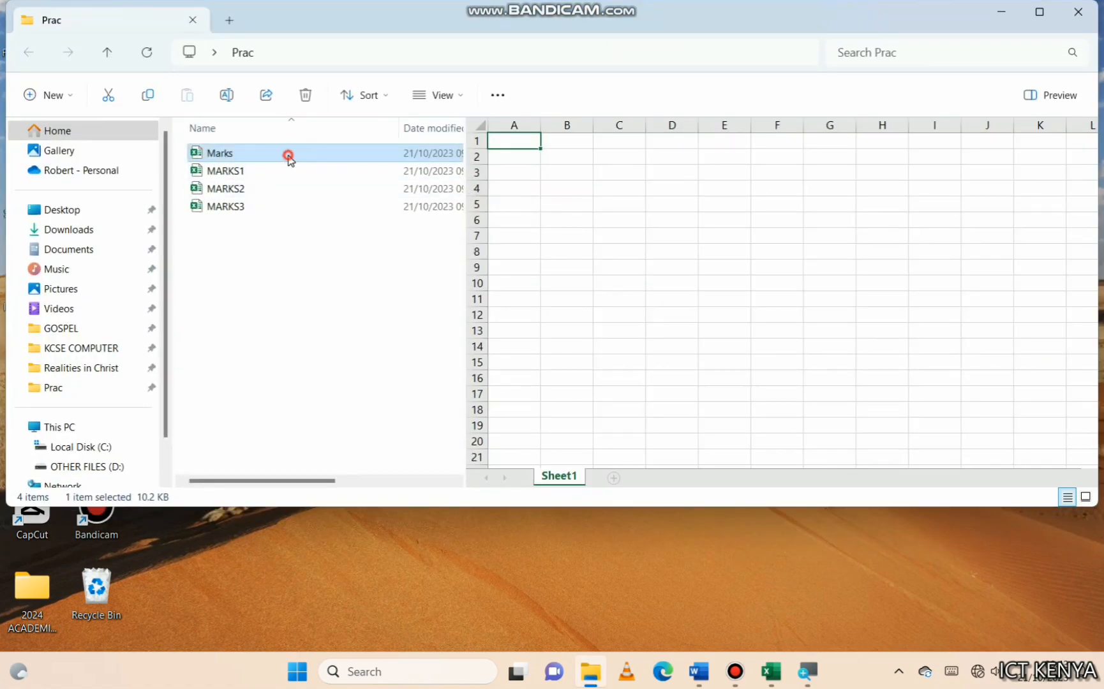
{"action": "left_click", "coordinate": [285, 174]}
{"action": "left_click", "coordinate": [281, 189]}
{"action": "left_click", "coordinate": [276, 208]}
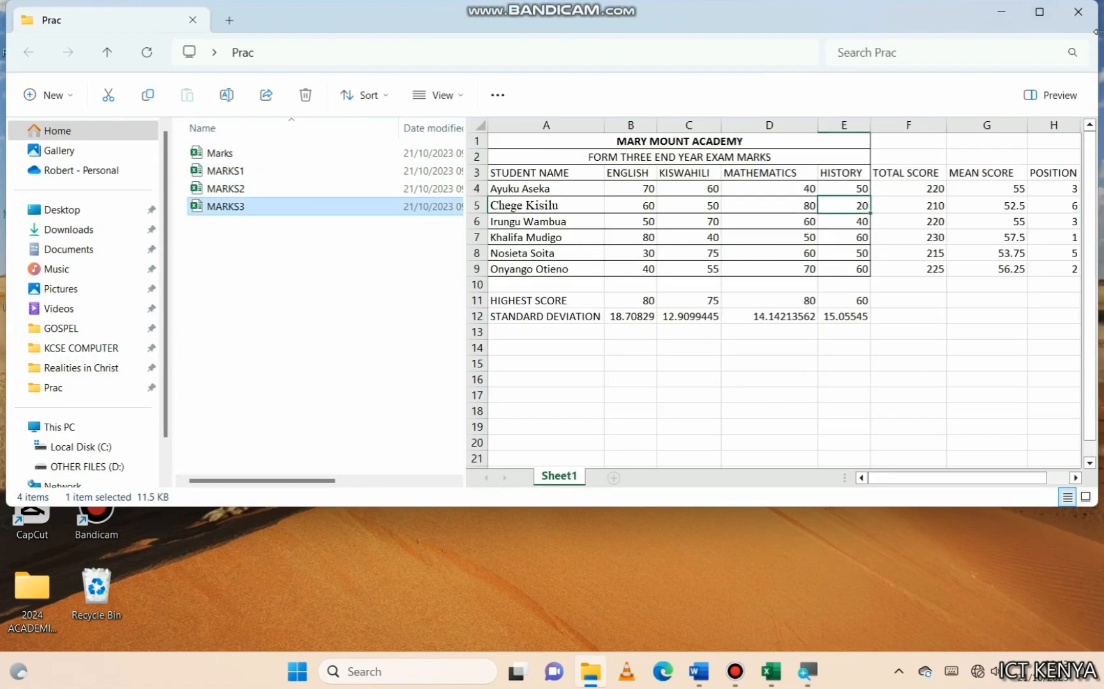
{"action": "left_click", "coordinate": [1076, 22]}
{"action": "mouse_move", "coordinate": [772, 671]}
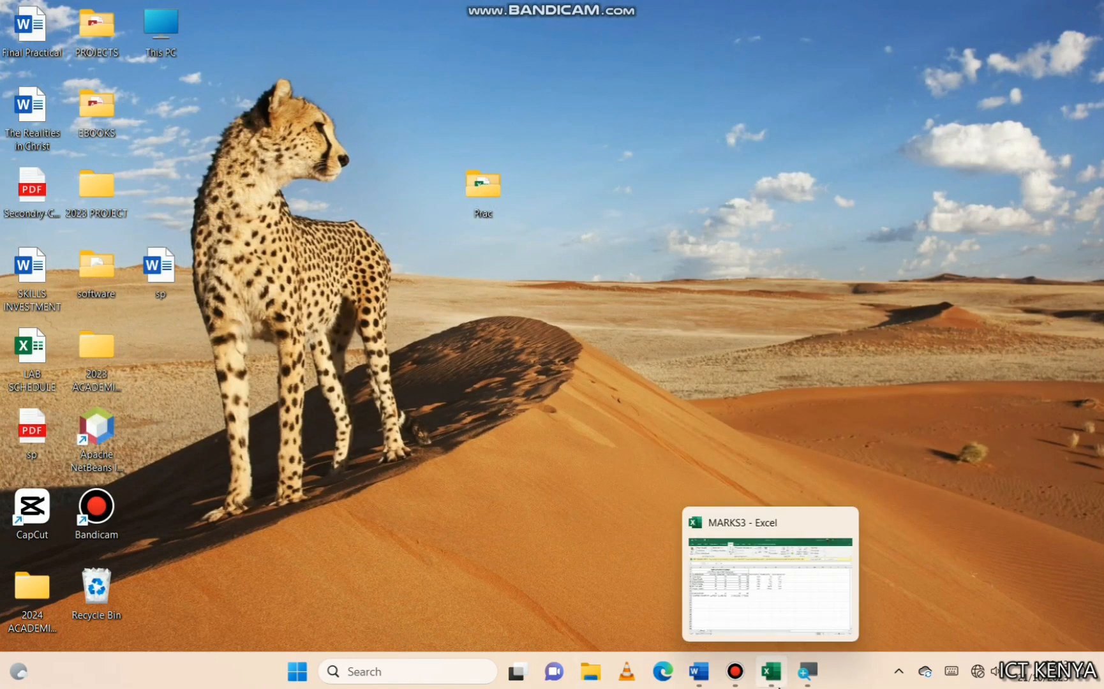
{"action": "left_click", "coordinate": [725, 632]}
{"action": "left_click", "coordinate": [425, 374]}
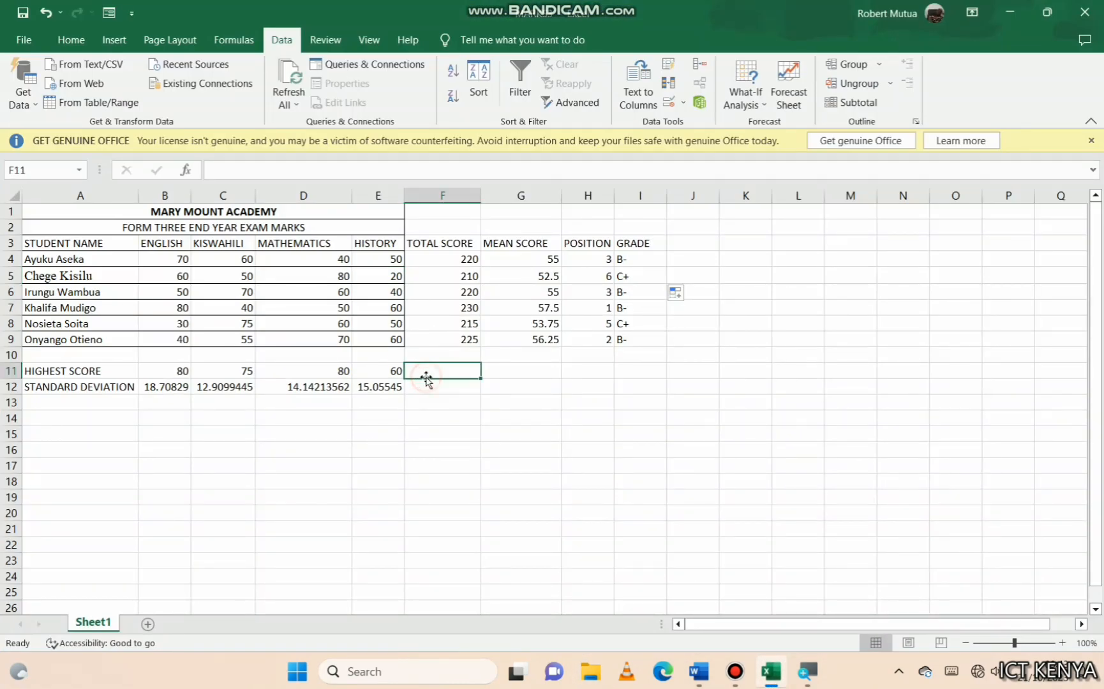
In the Word document, underline the text of task f i and italicize its phrase "3 decimal places"
{"action": "left_click", "coordinate": [699, 671]}
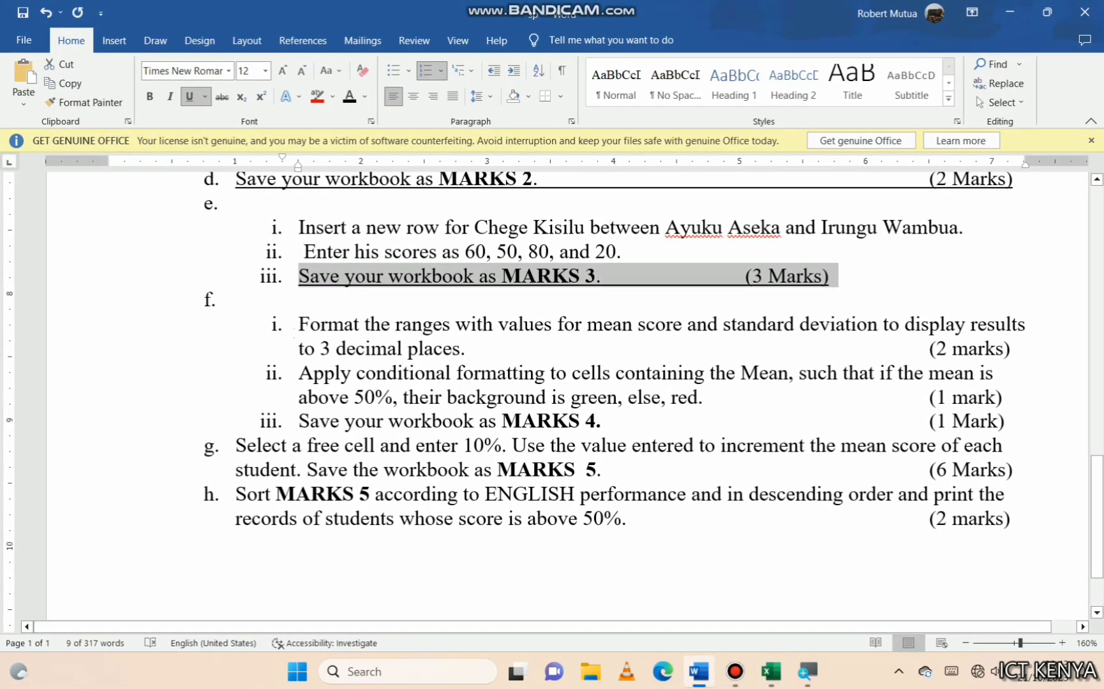
{"action": "left_click_drag", "start_coordinate": [298, 325], "coordinate": [460, 349]}
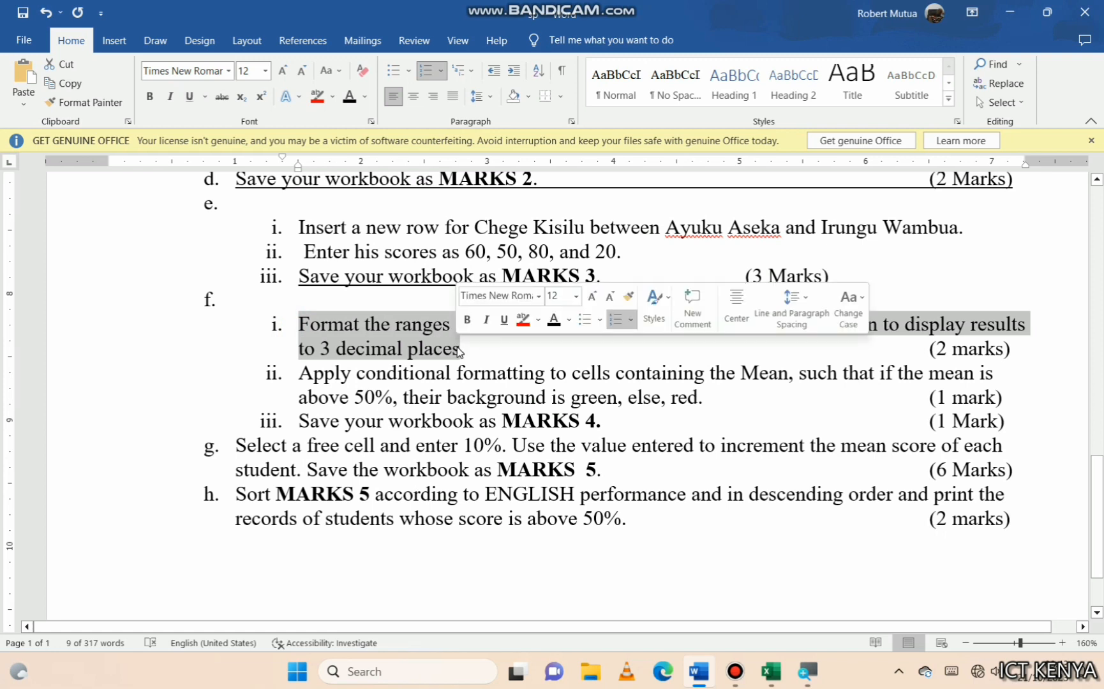
{"action": "left_click", "coordinate": [504, 319]}
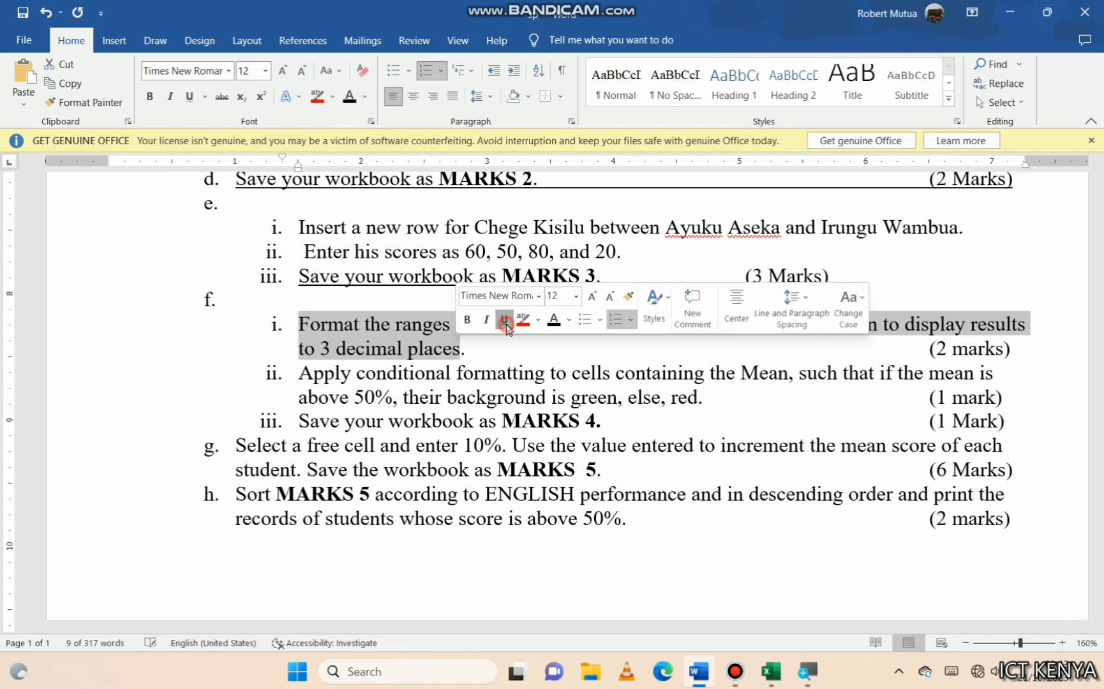
{"action": "left_click", "coordinate": [506, 373]}
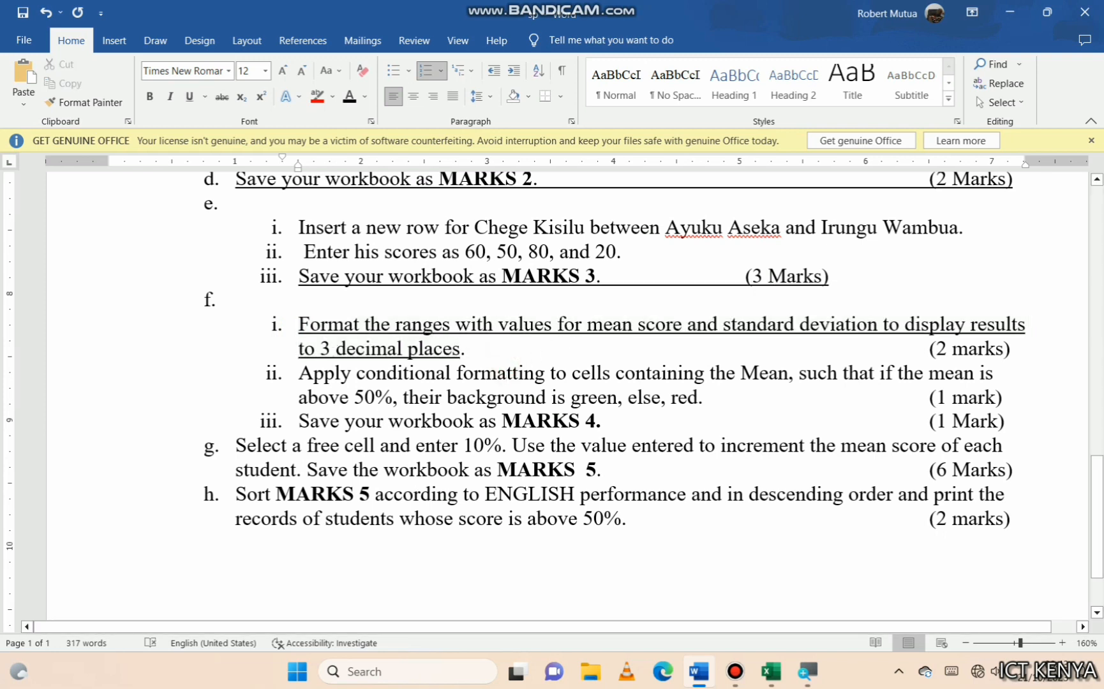
{"action": "left_click_drag", "start_coordinate": [319, 349], "coordinate": [461, 348]}
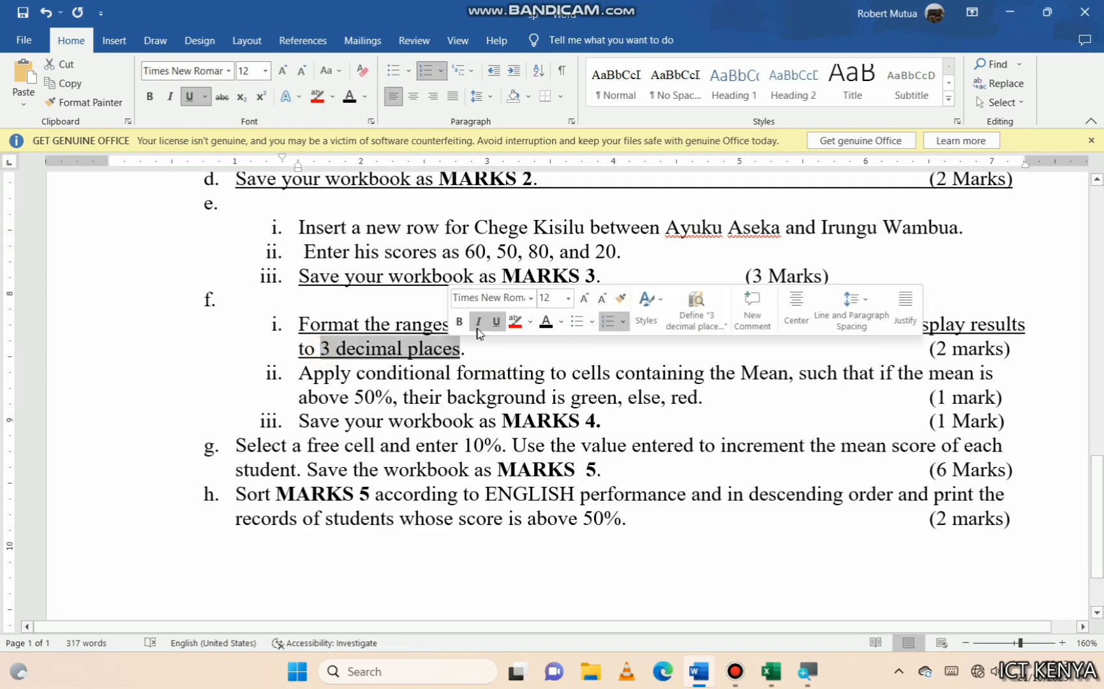
{"action": "left_click", "coordinate": [477, 326]}
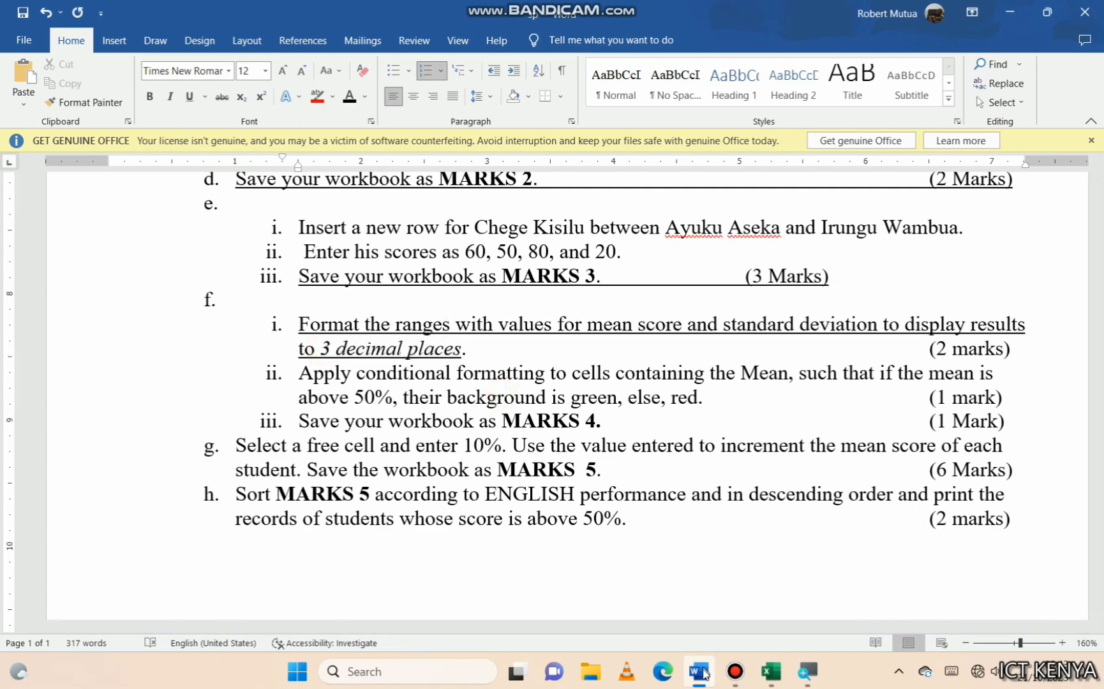
In Excel, format the standard deviations in B12:E12 and the mean scores in G4:G9 to show 3 decimal places
{"action": "left_click", "coordinate": [699, 671]}
{"action": "left_click", "coordinate": [195, 450]}
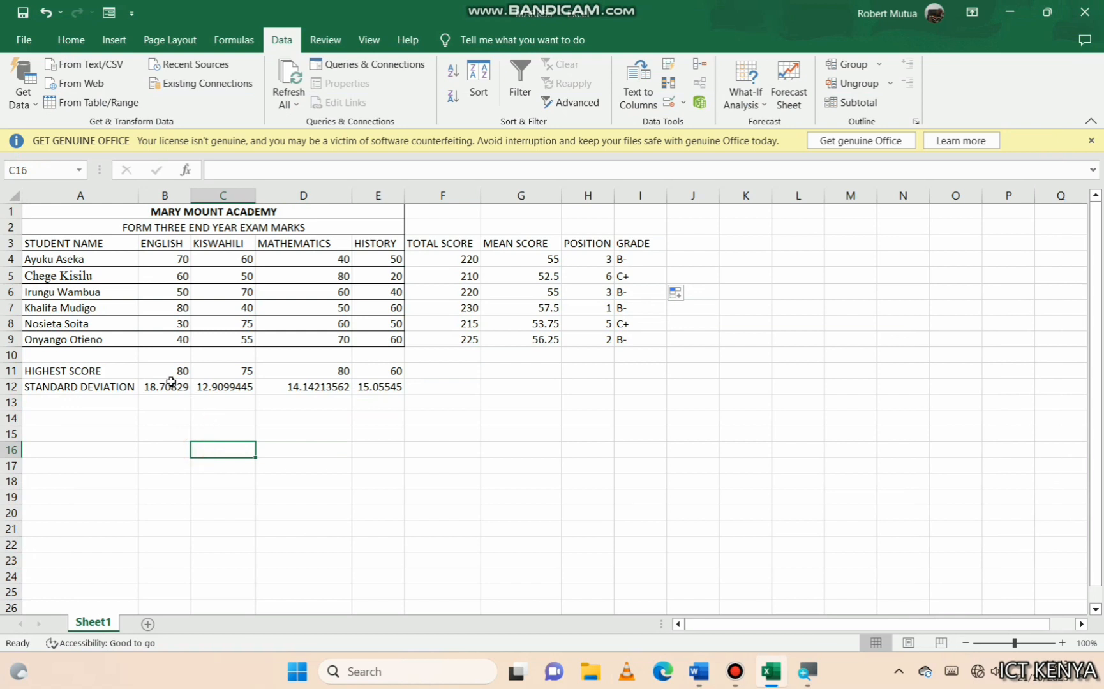
{"action": "left_click", "coordinate": [183, 415]}
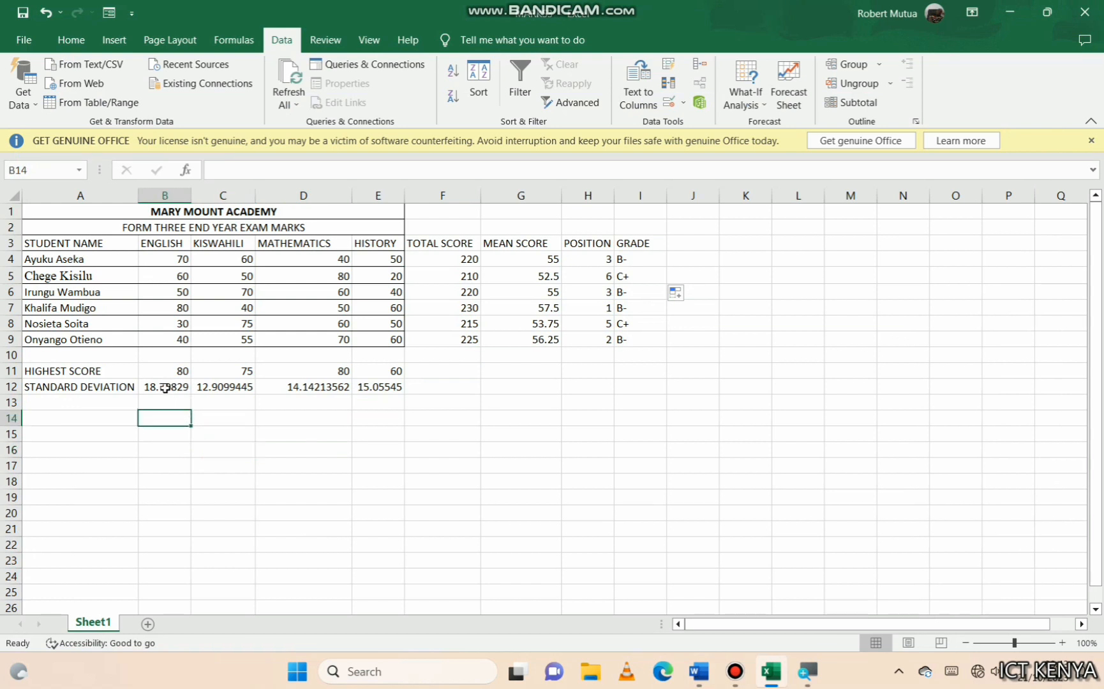
{"action": "left_click_drag", "start_coordinate": [166, 388], "coordinate": [365, 387]}
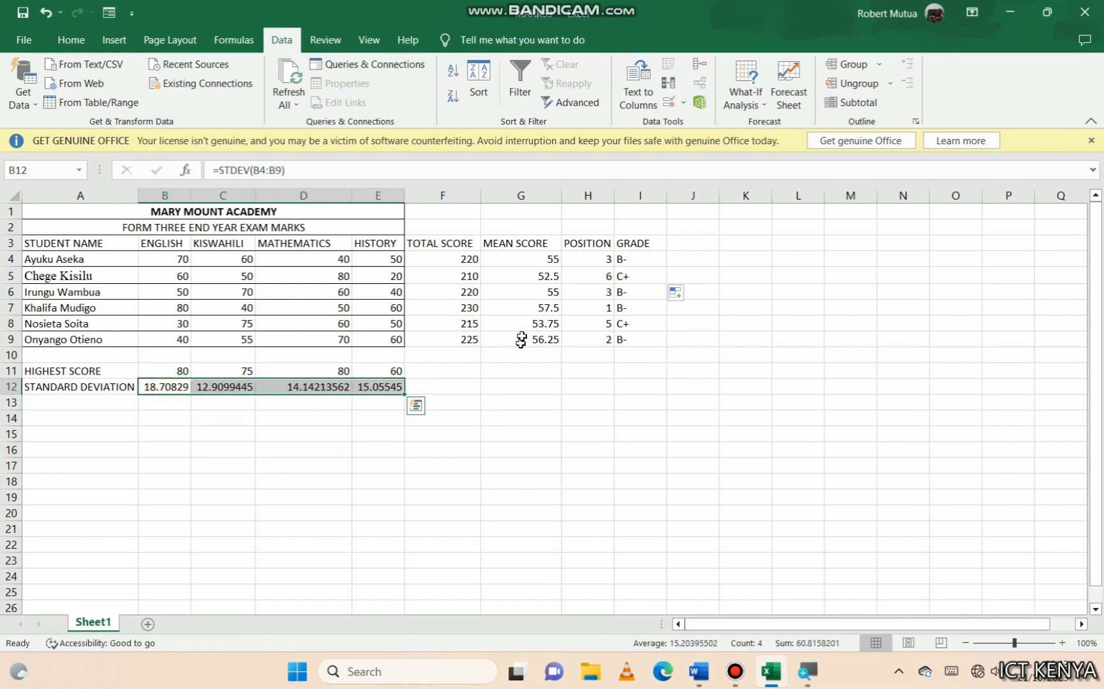
{"action": "left_click_drag", "start_coordinate": [542, 259], "coordinate": [555, 337]}
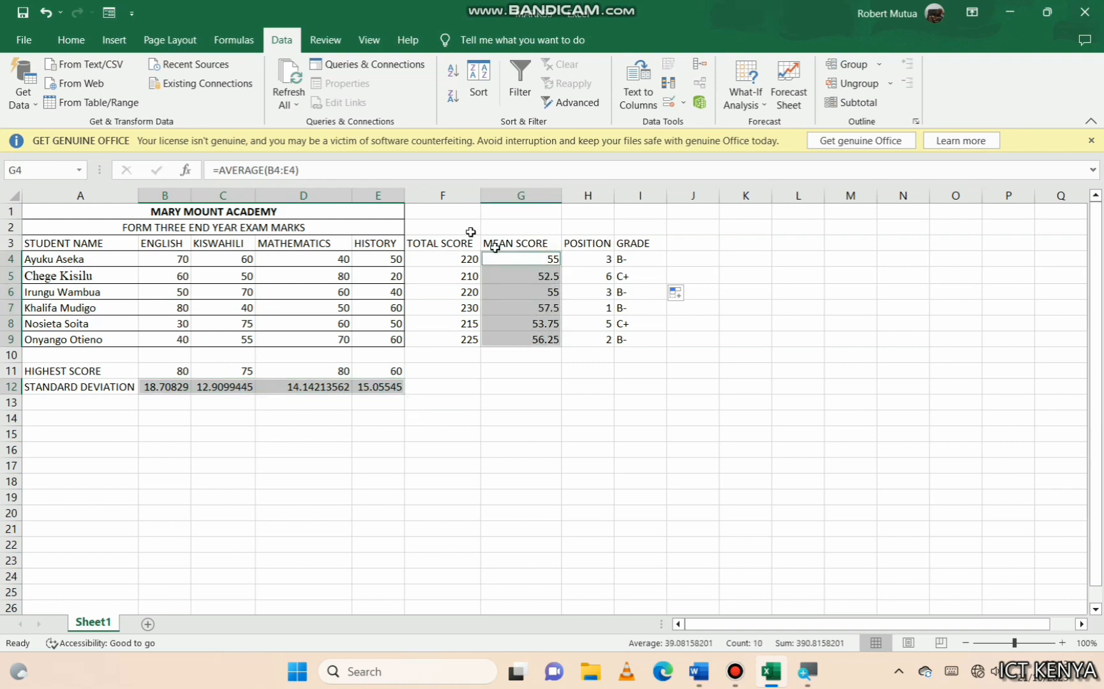
{"action": "left_click", "coordinate": [71, 40]}
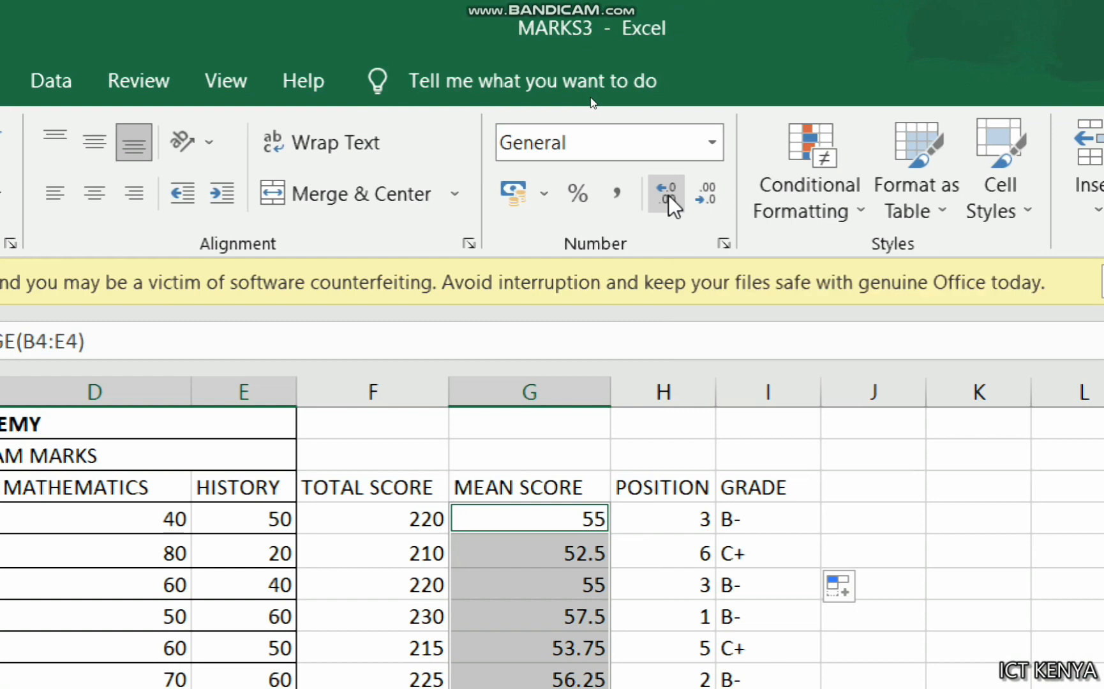
{"action": "left_click", "coordinate": [706, 205]}
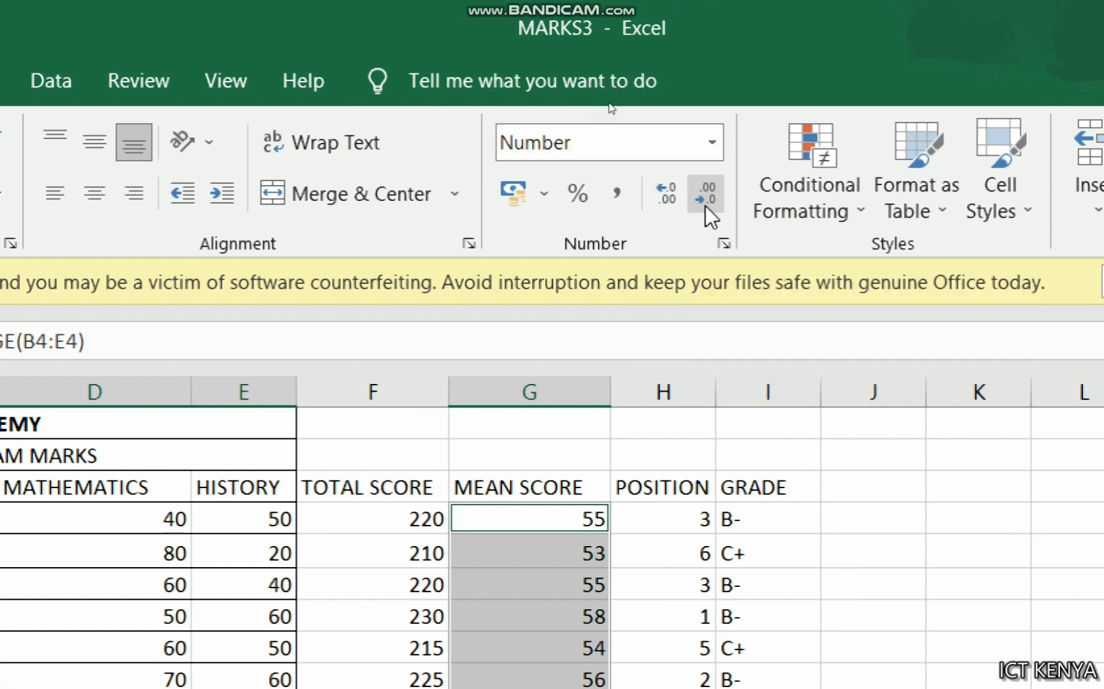
{"action": "left_click", "coordinate": [669, 196]}
{"action": "left_click", "coordinate": [669, 196]}
{"action": "left_click", "coordinate": [668, 196]}
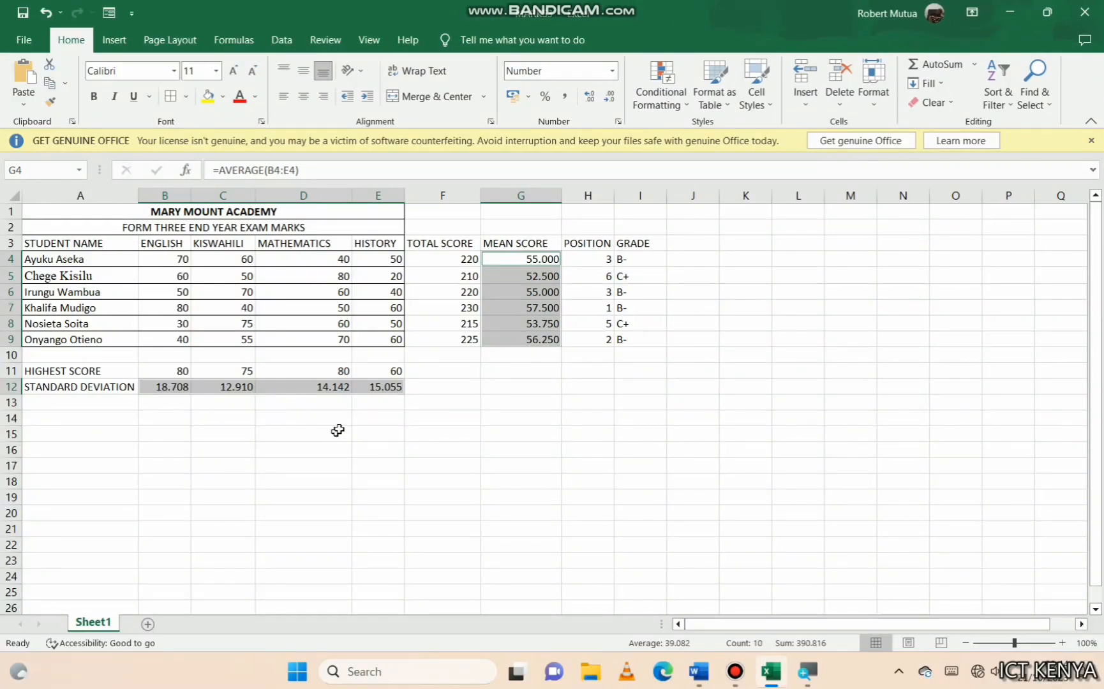
{"action": "left_click", "coordinate": [338, 431]}
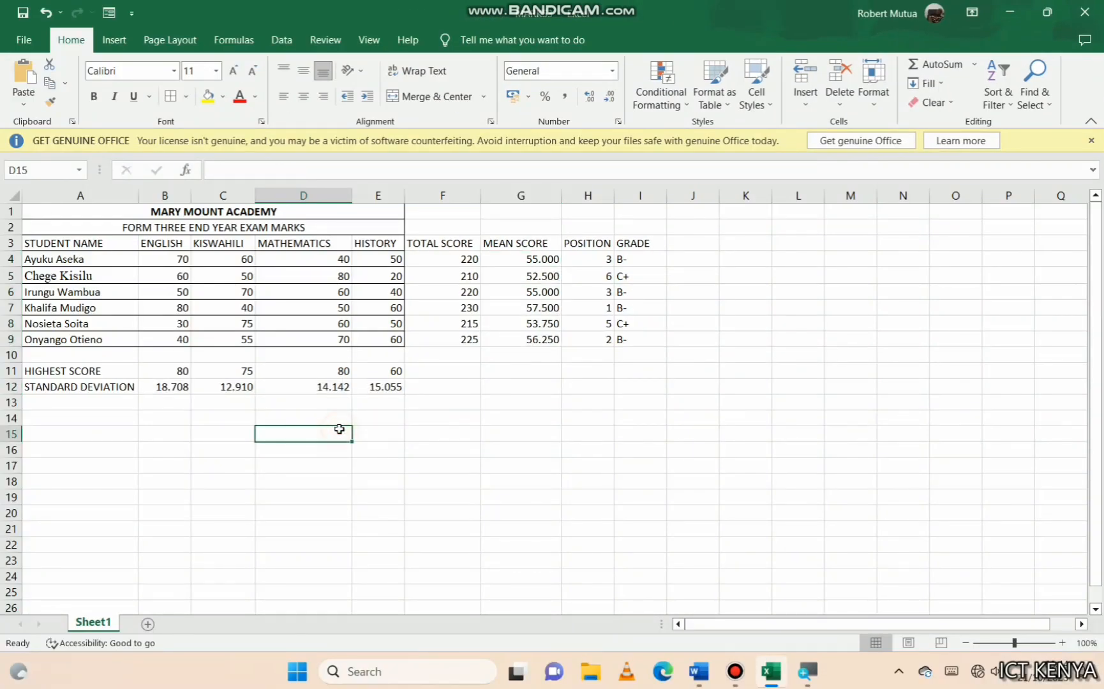
Switch to the Word document and underline task f ii about conditional formatting of the mean
{"action": "left_click", "coordinate": [697, 676]}
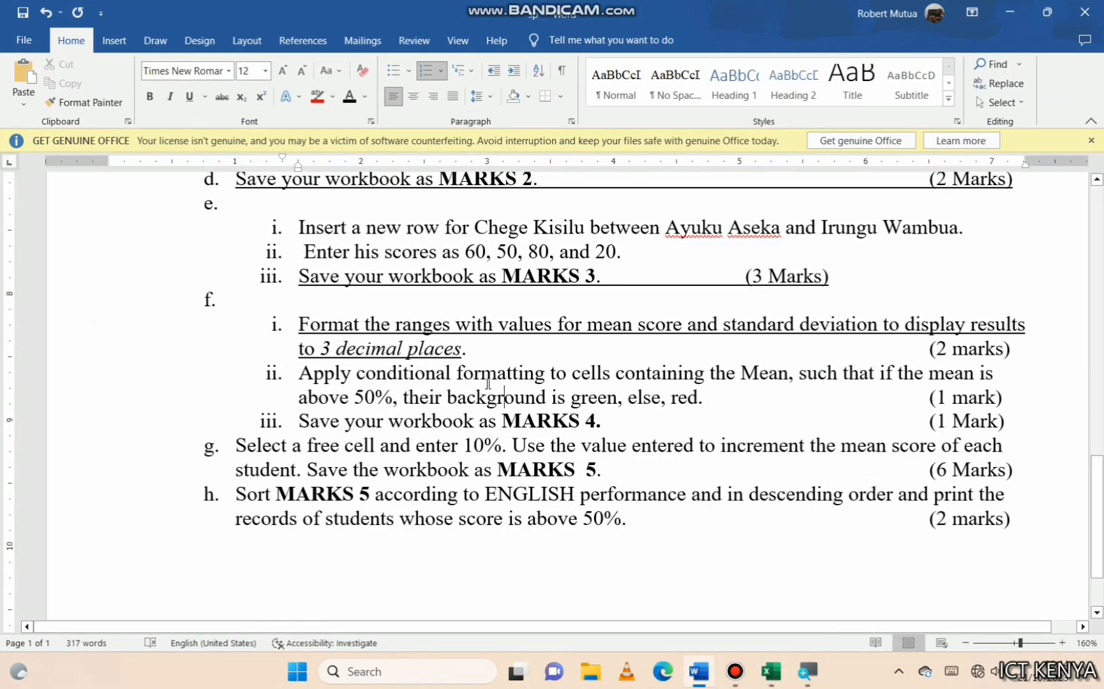
{"action": "triple_click", "coordinate": [567, 386]}
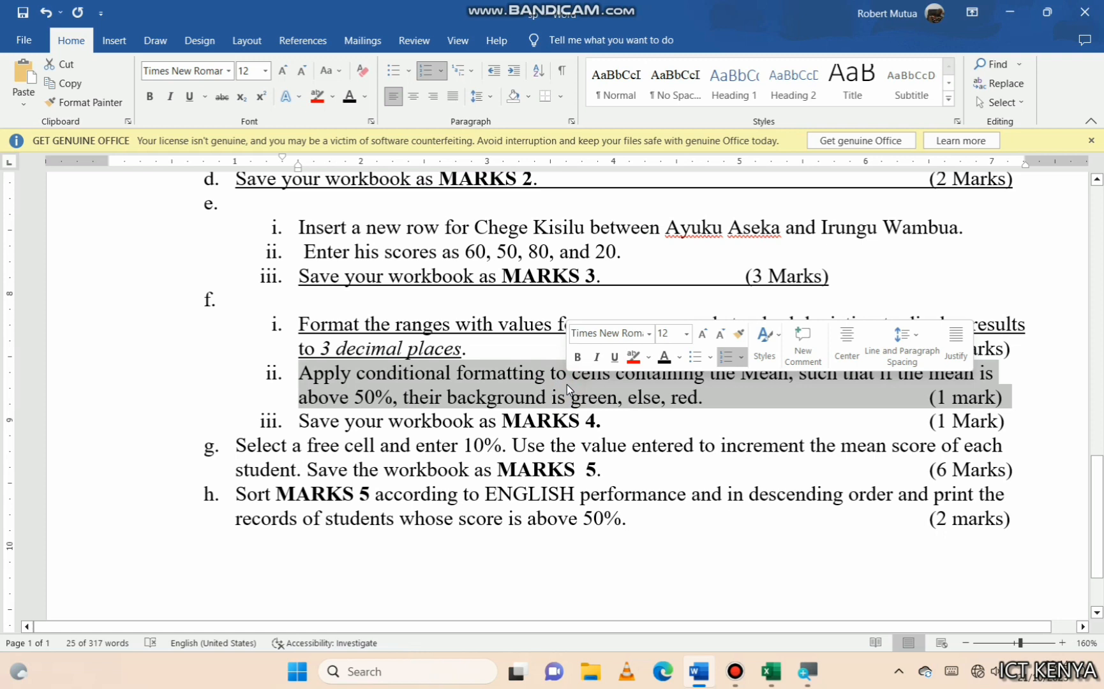
{"action": "left_click", "coordinate": [615, 357]}
{"action": "left_click", "coordinate": [569, 422]}
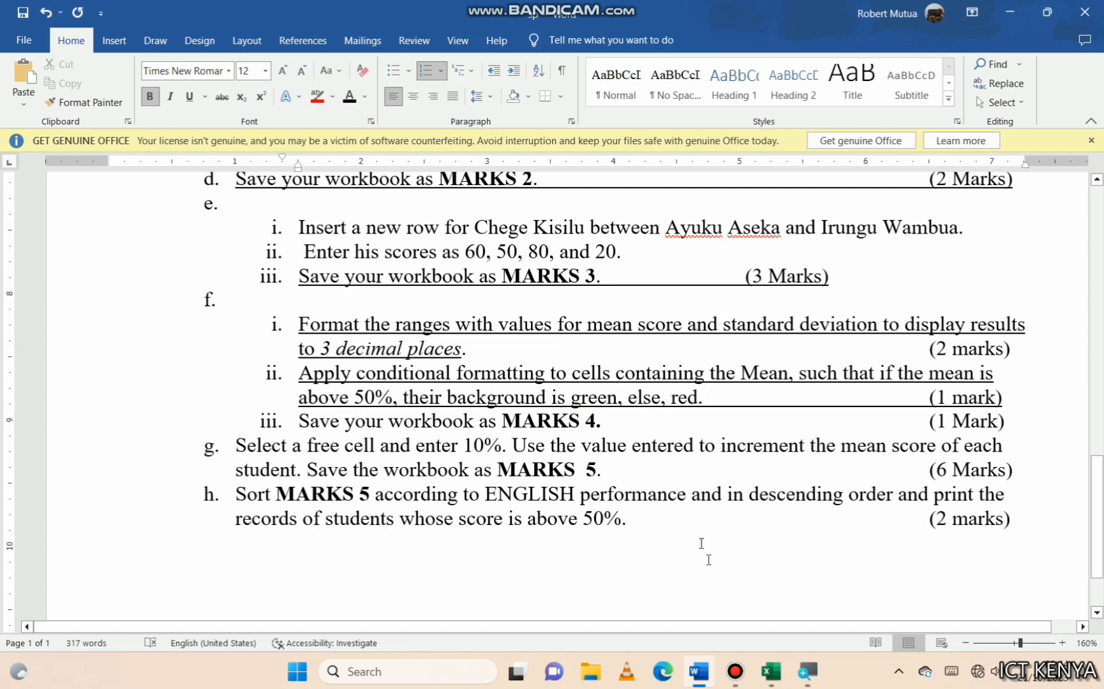
In Excel, conditionally format the mean scores in G4:G9 greater than 50 with Green Fill with Dark Green Text
{"action": "left_click", "coordinate": [771, 672]}
{"action": "left_click_drag", "start_coordinate": [525, 259], "coordinate": [535, 337]}
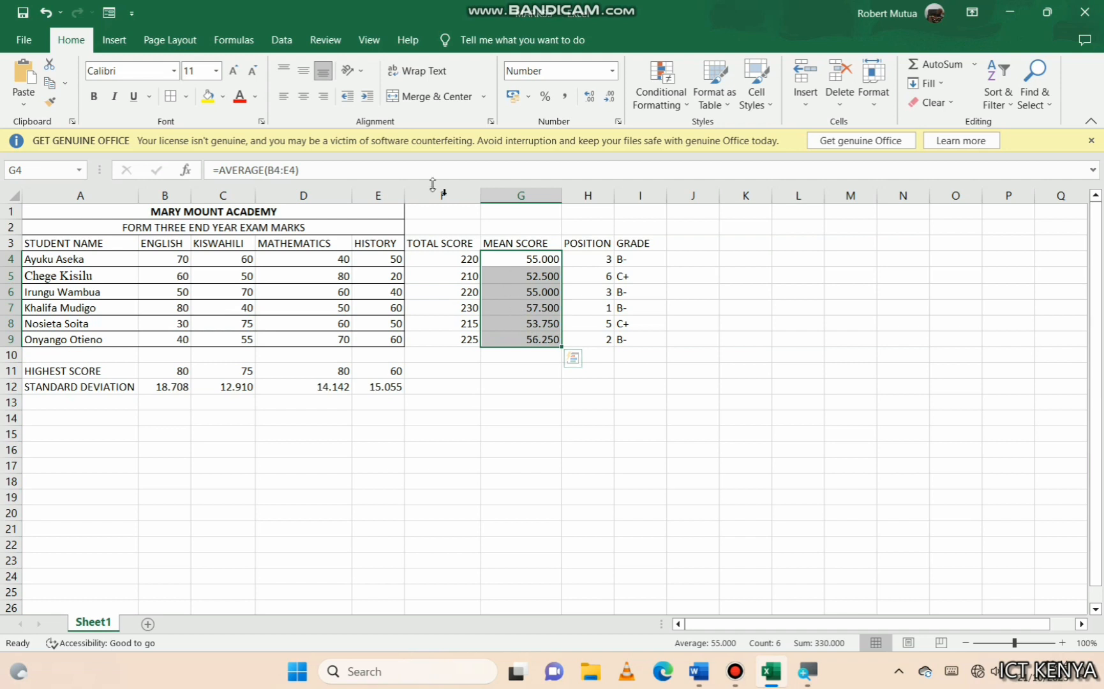
{"action": "left_click", "coordinate": [658, 99]}
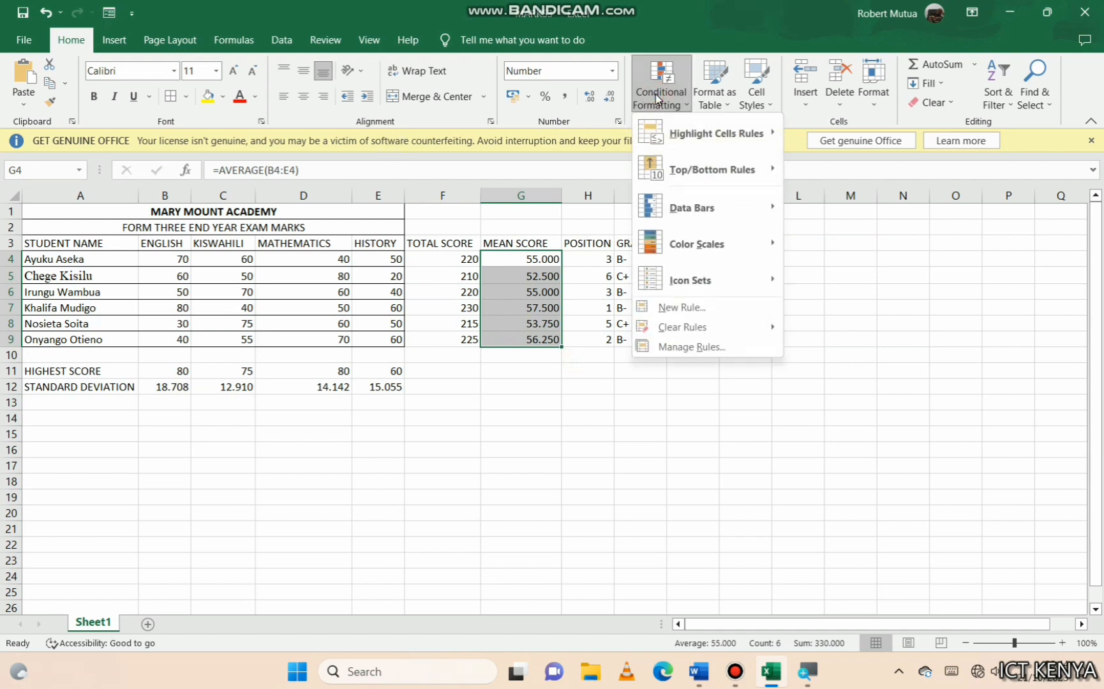
{"action": "mouse_move", "coordinate": [711, 134]}
{"action": "left_click", "coordinate": [833, 140]}
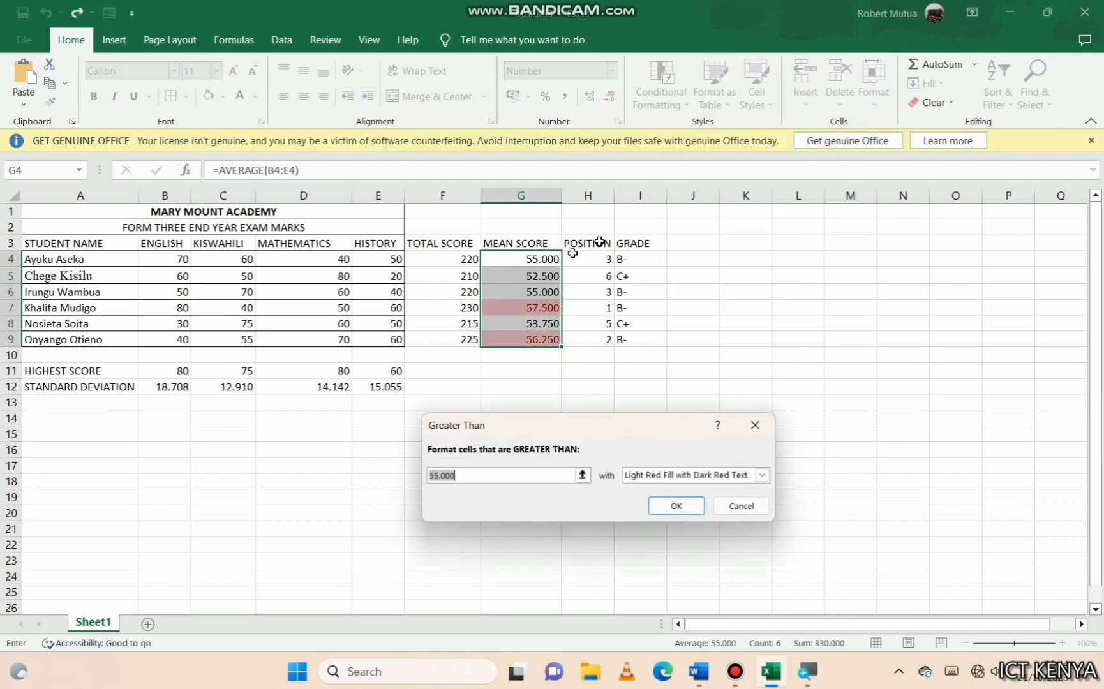
{"action": "type", "text": "50"}
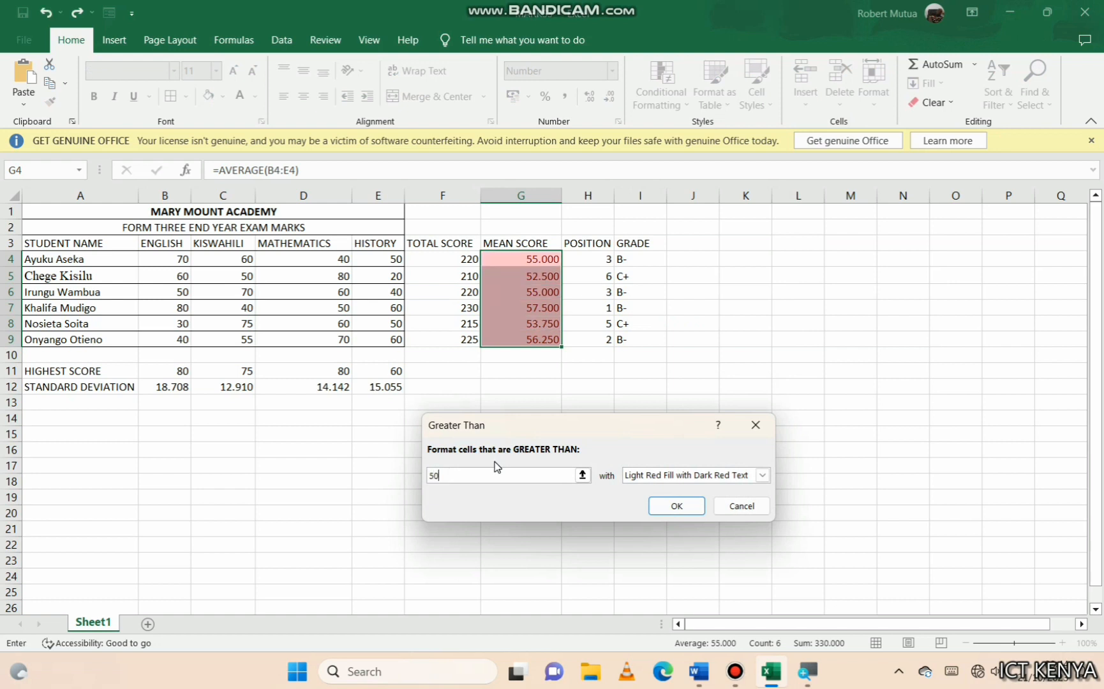
{"action": "left_click", "coordinate": [762, 475]}
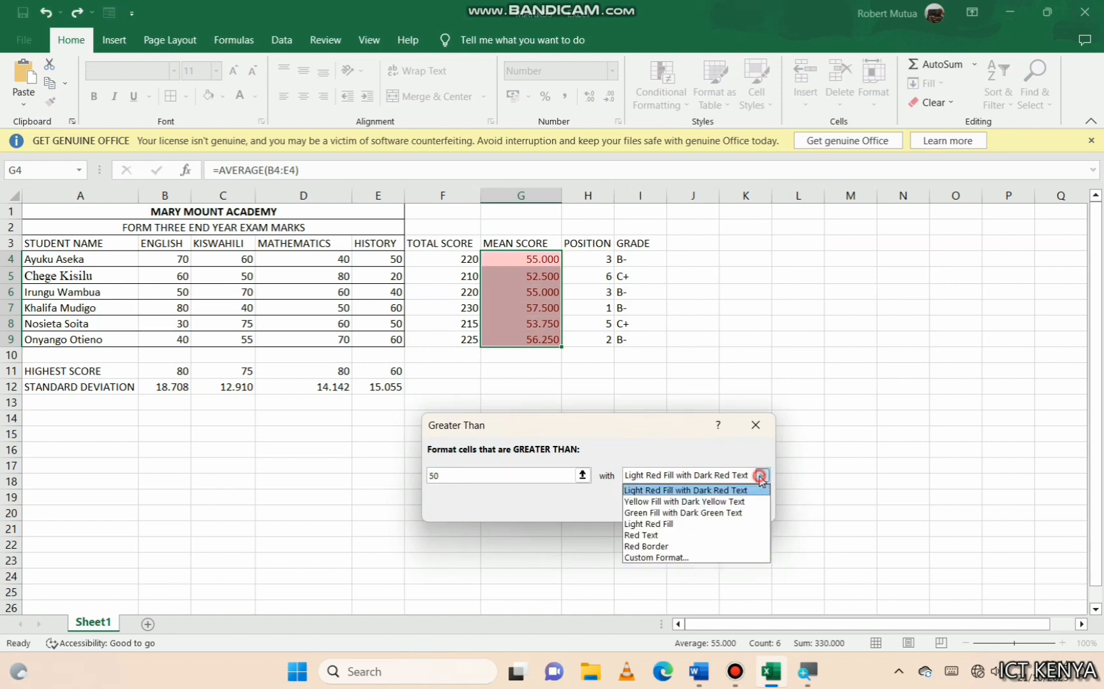
{"action": "left_click", "coordinate": [720, 513]}
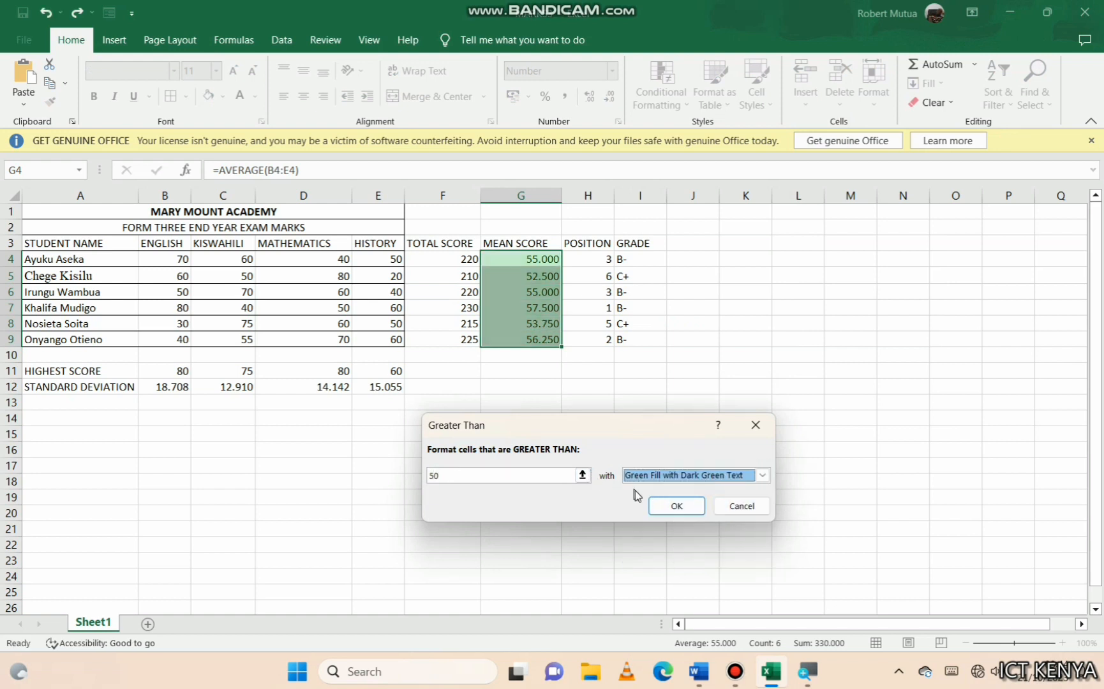
{"action": "left_click", "coordinate": [666, 509]}
Add a Less Than 50 rule to the mean scores in G4:G9 with Light Red Fill with Dark Red Text
{"action": "left_click", "coordinate": [653, 81]}
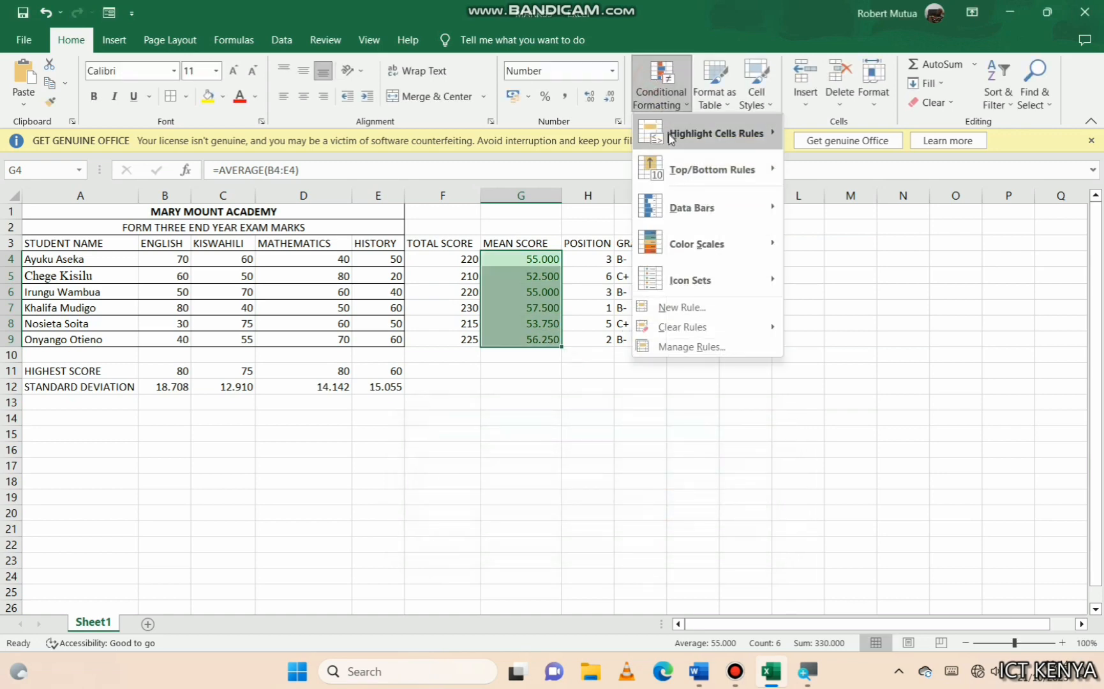
{"action": "mouse_move", "coordinate": [671, 150]}
{"action": "left_click", "coordinate": [830, 171]}
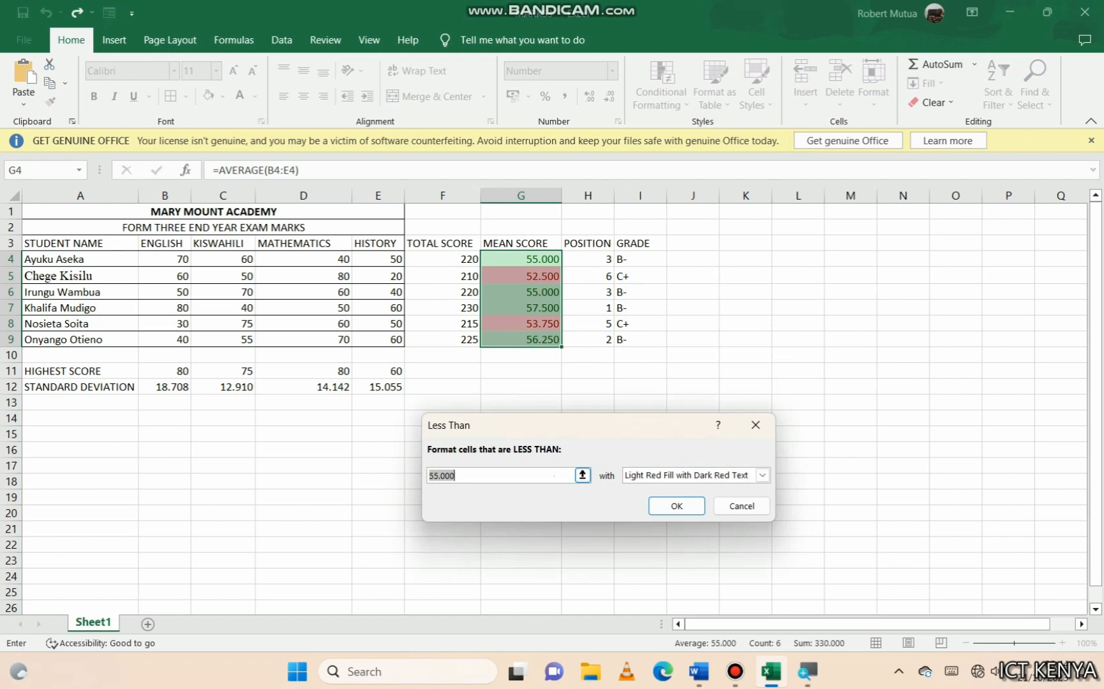
{"action": "type", "text": "50"}
{"action": "left_click", "coordinate": [761, 476]}
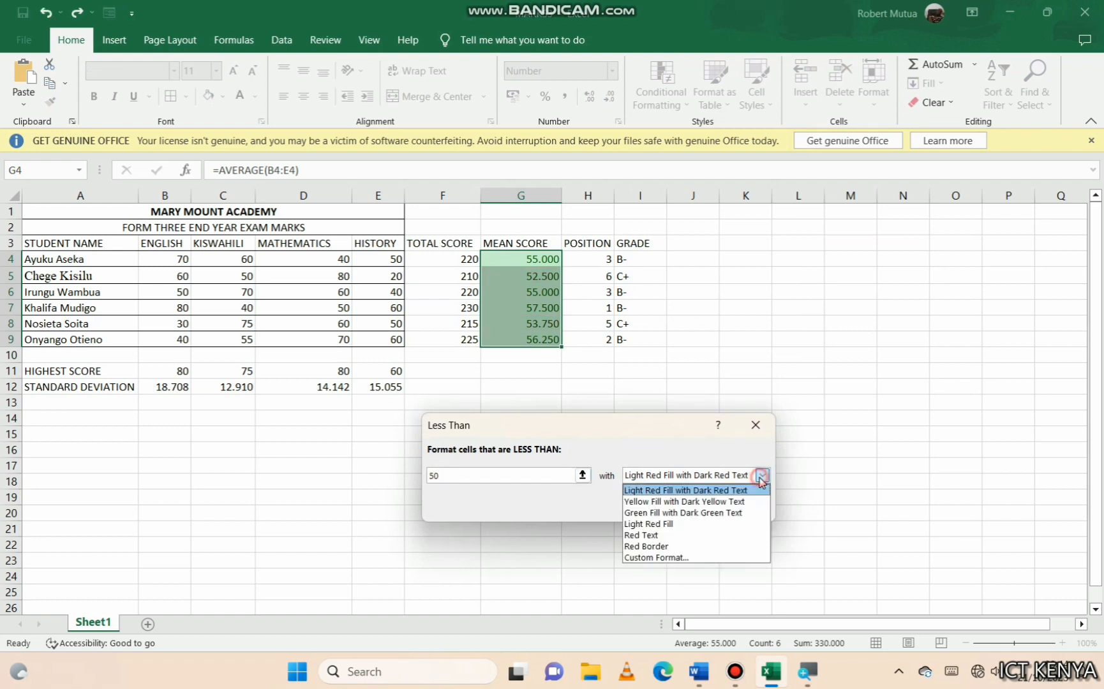
{"action": "left_click", "coordinate": [678, 491]}
{"action": "left_click", "coordinate": [673, 507]}
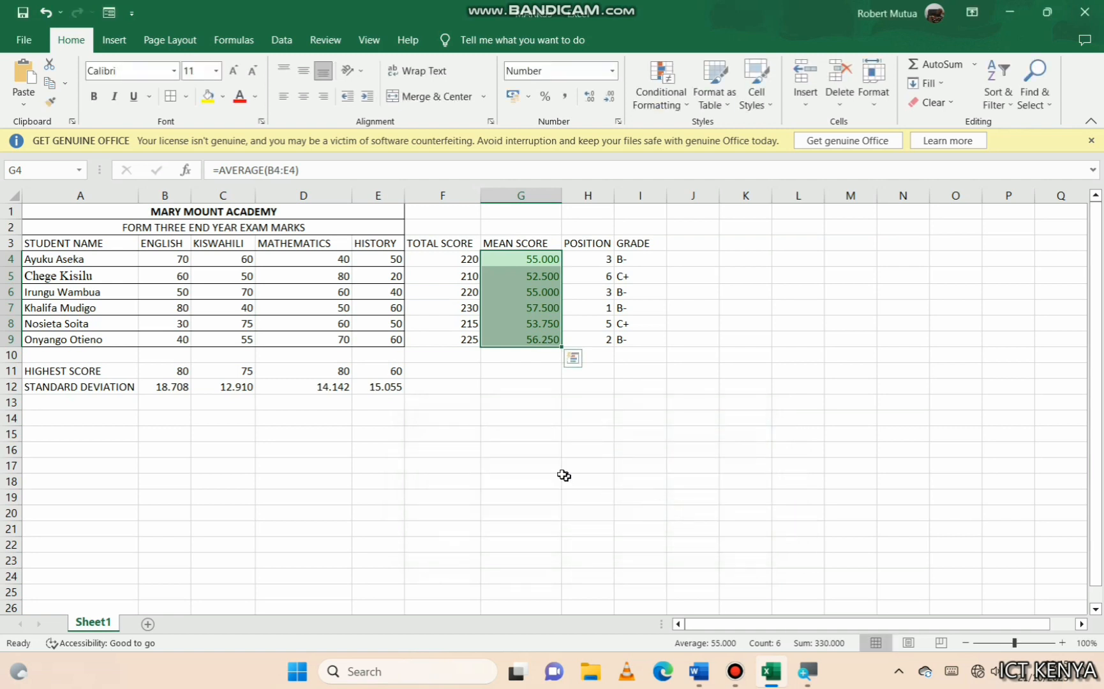
{"action": "left_click", "coordinate": [543, 463]}
Test the conditional formatting by entering 0 as the HISTORY score in E9, and undo that entry
{"action": "left_click", "coordinate": [387, 337]}
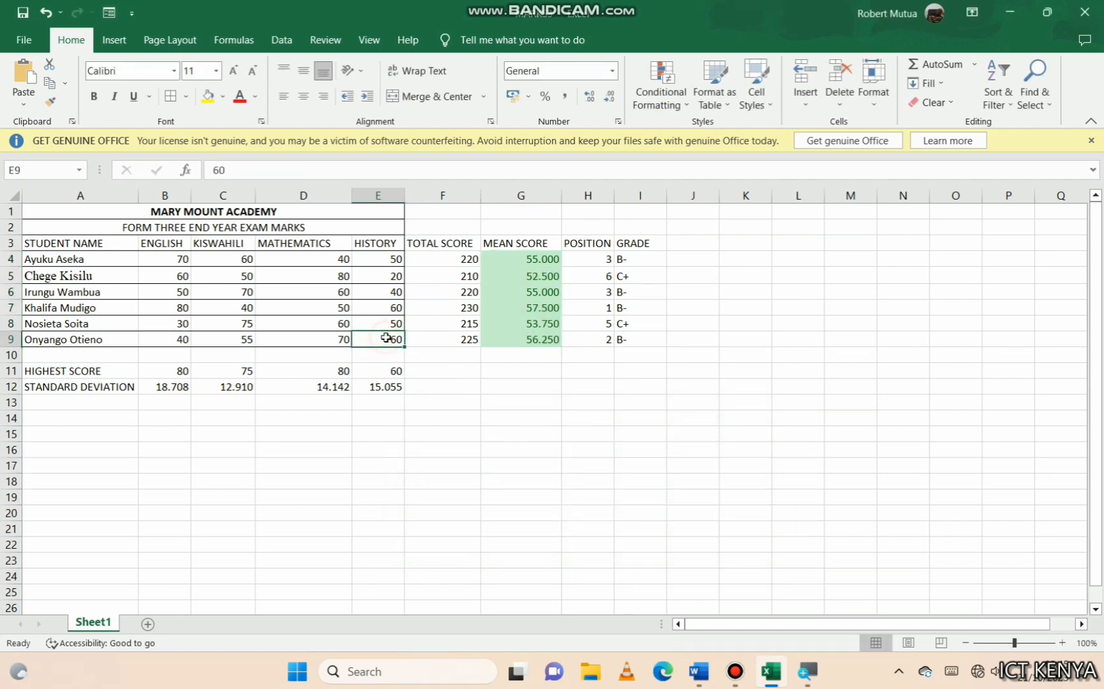
{"action": "type", "text": "0"}
{"action": "key", "text": "Return"}
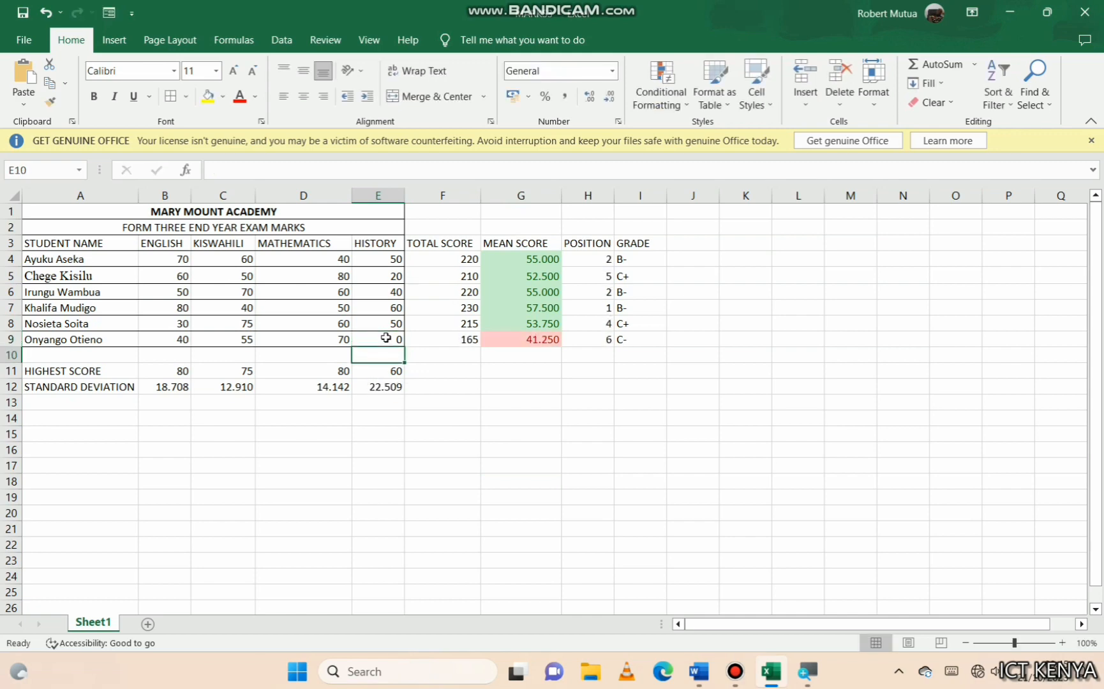
{"action": "left_click", "coordinate": [386, 338]}
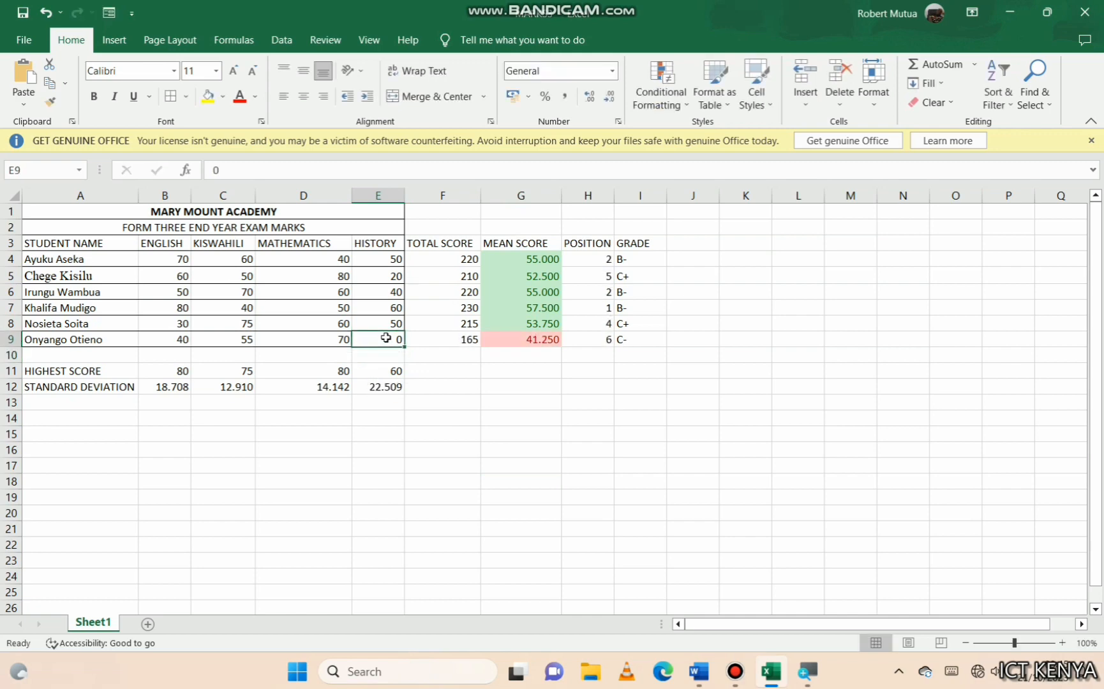
{"action": "key", "text": "ctrl+z"}
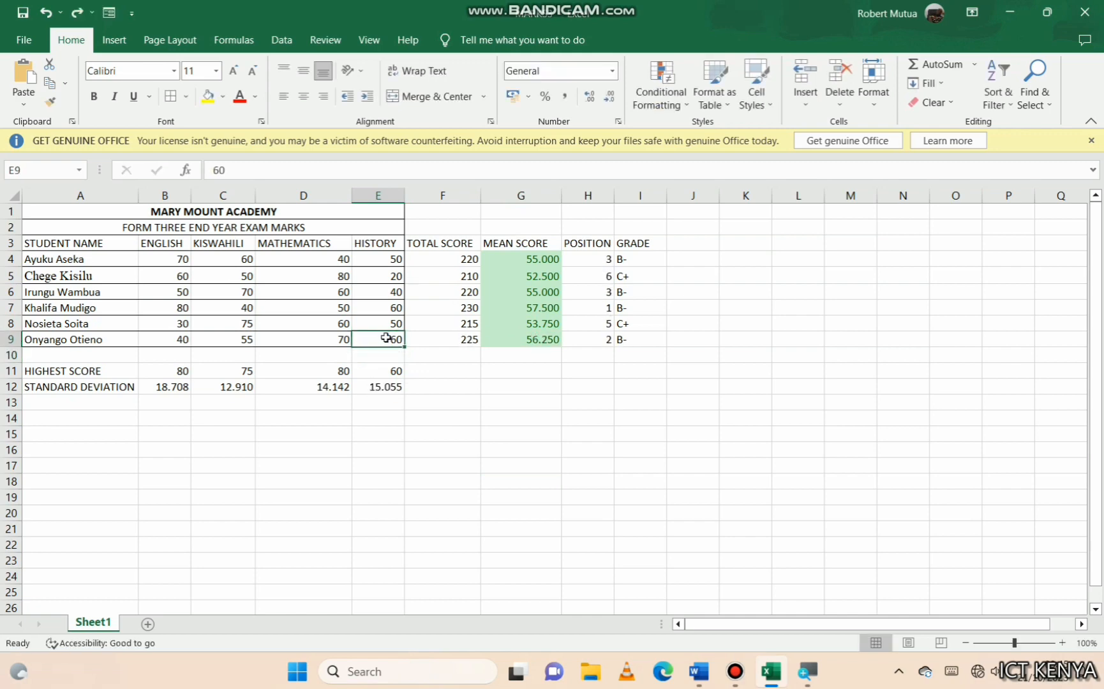
Check the required file name in the Word document and save the Excel workbook as MARKS4 in the Prac folder
{"action": "left_click", "coordinate": [24, 39]}
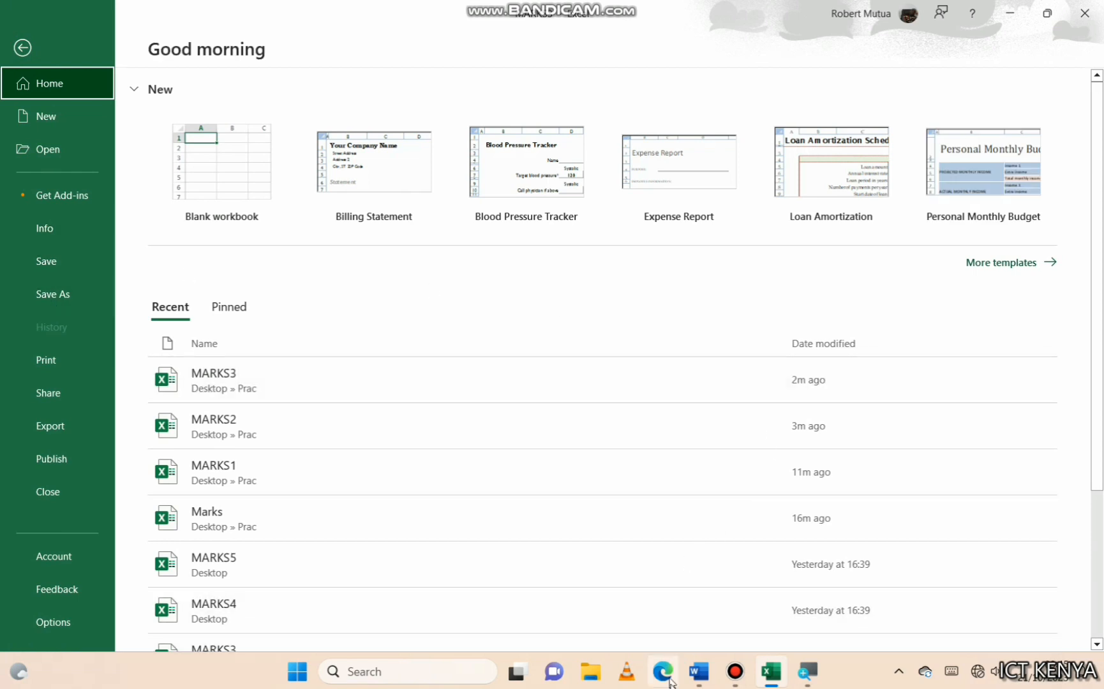
{"action": "left_click", "coordinate": [786, 684]}
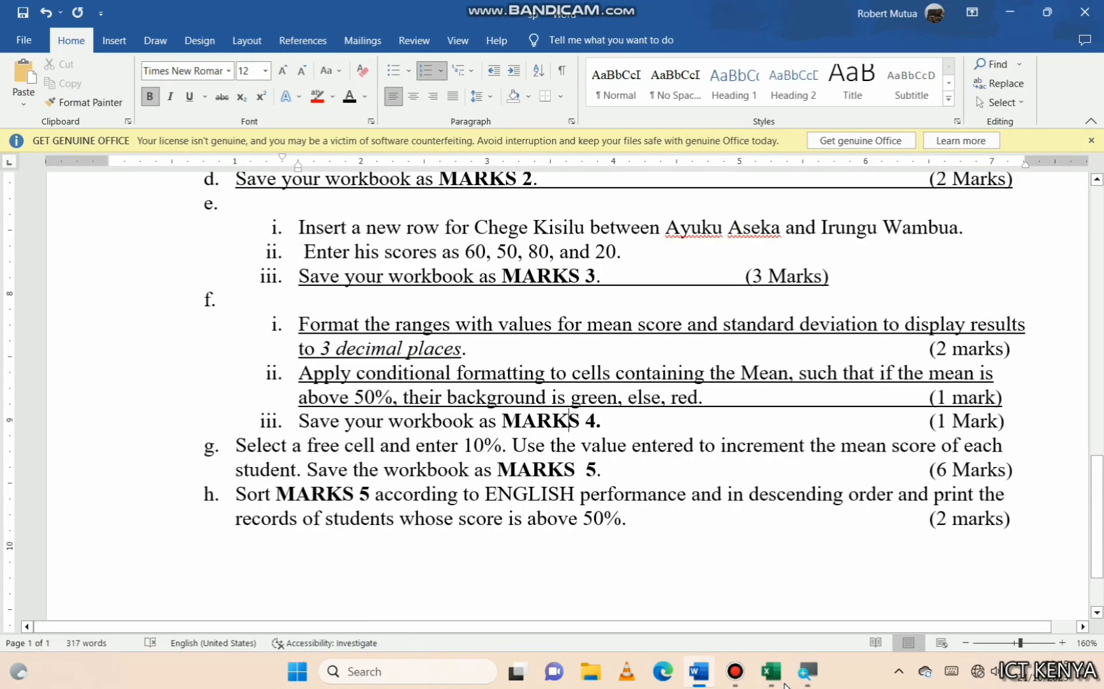
{"action": "left_click", "coordinate": [784, 682]}
{"action": "left_click", "coordinate": [68, 294]}
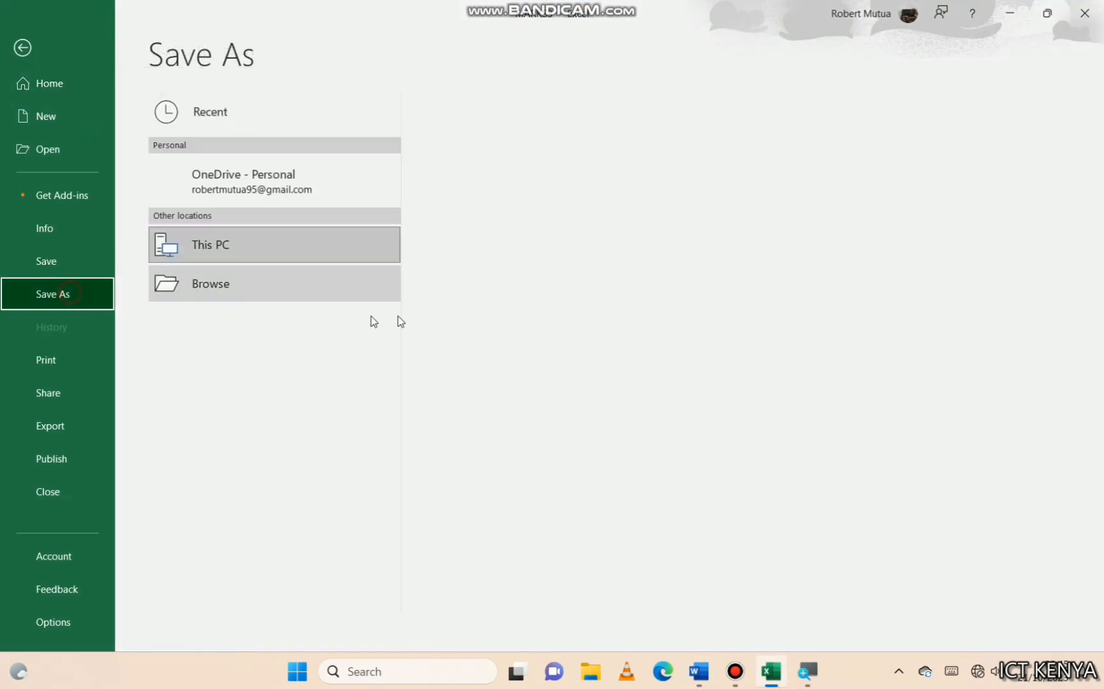
{"action": "left_click", "coordinate": [274, 323]}
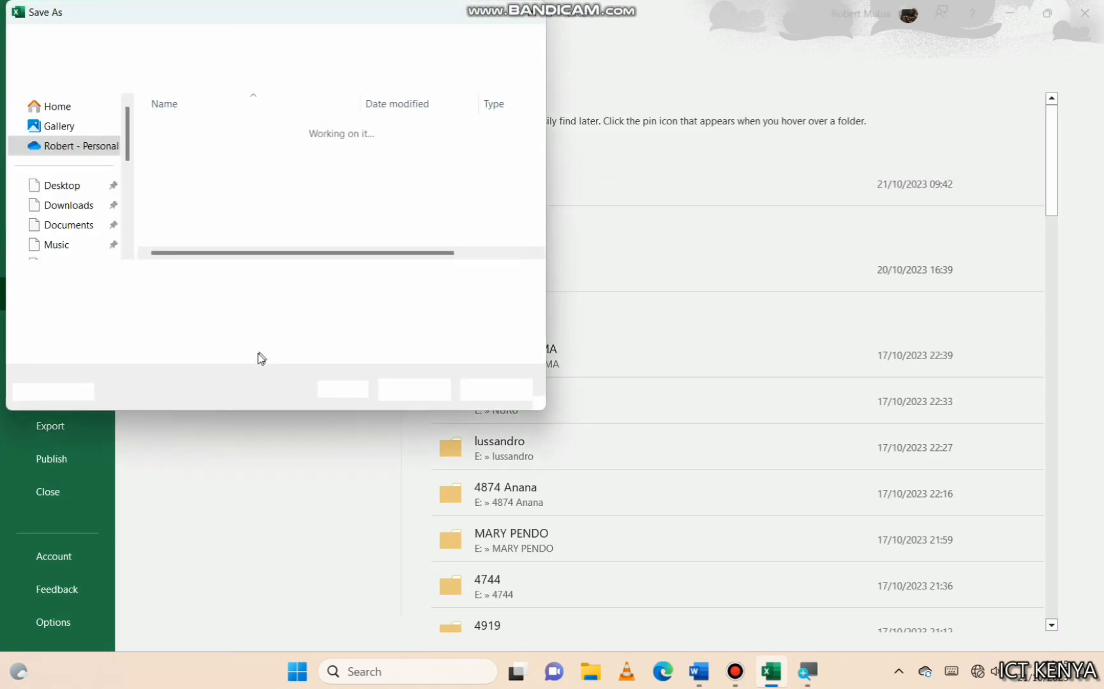
{"action": "left_click", "coordinate": [185, 277]}
{"action": "key", "text": "BackSpace"}
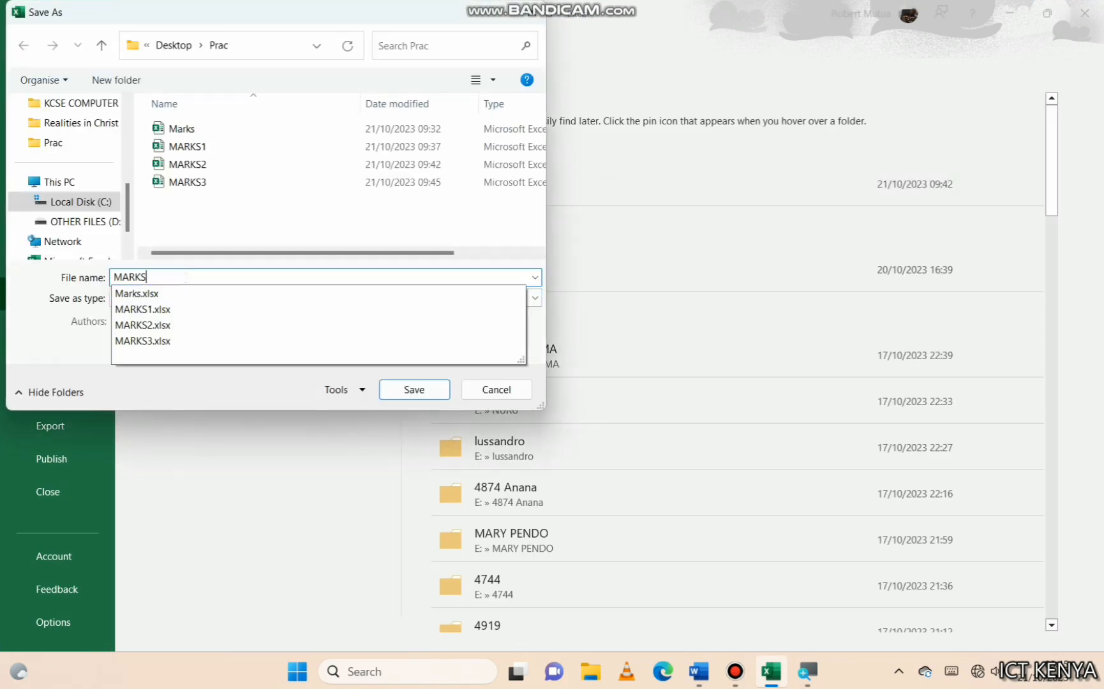
{"action": "type", "text": "4"}
{"action": "key", "text": "Return"}
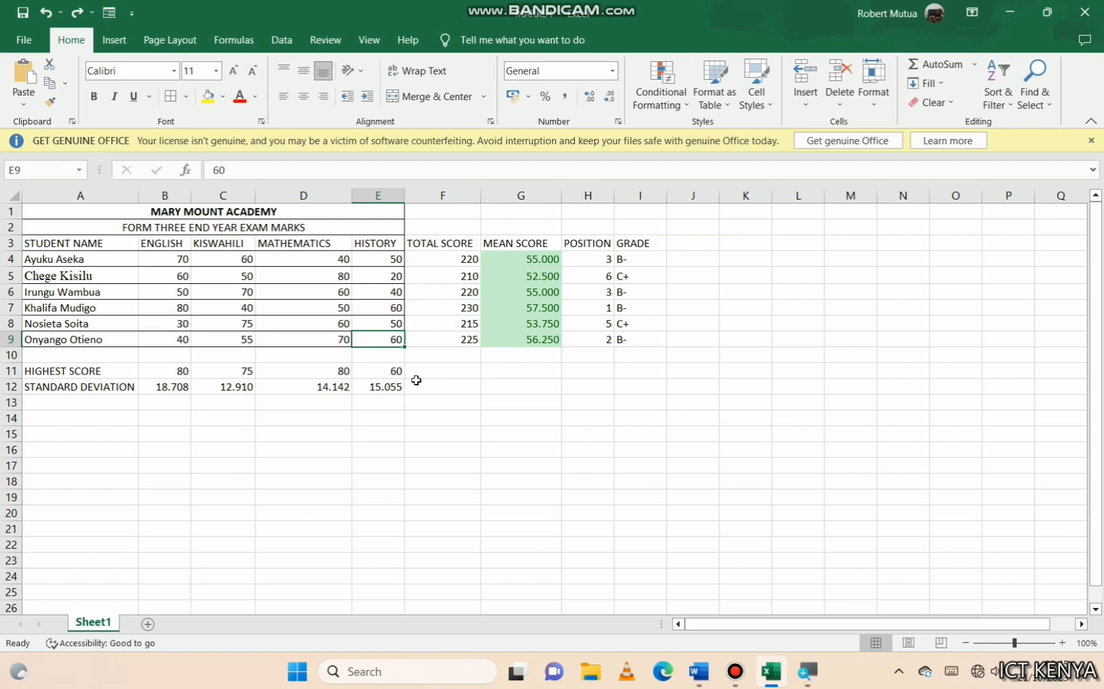
Switch to the Word document and underline task f iii and the whole of task g
{"action": "left_click", "coordinate": [699, 672]}
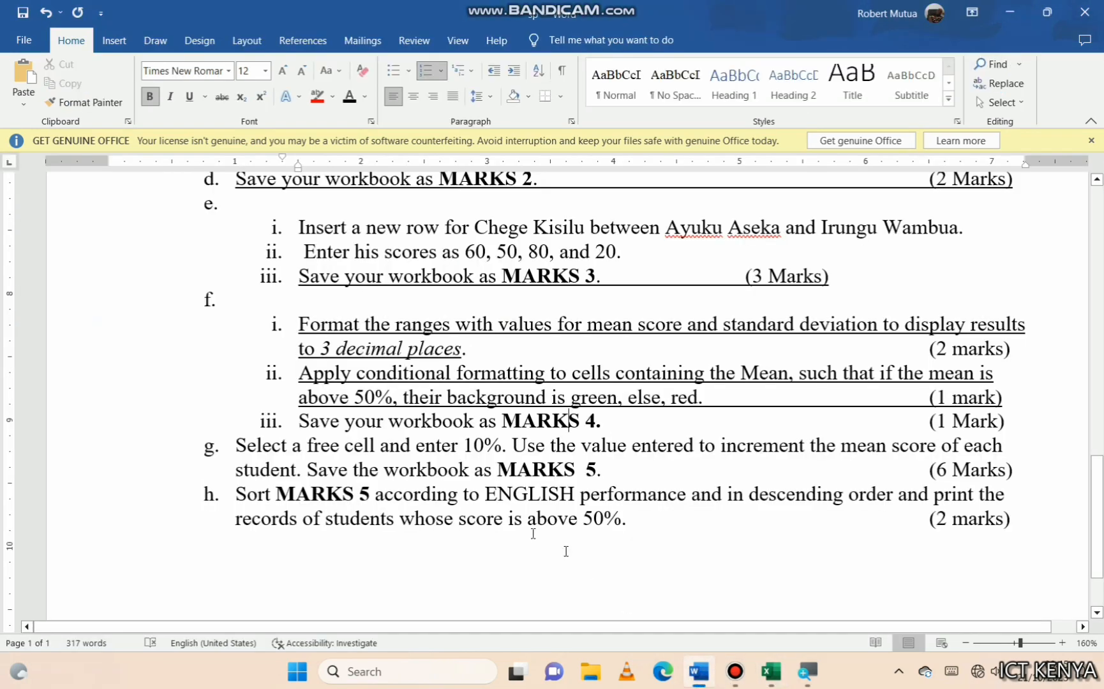
{"action": "scroll", "coordinate": [568, 421], "scroll_direction": "down", "scroll_amount": 2}
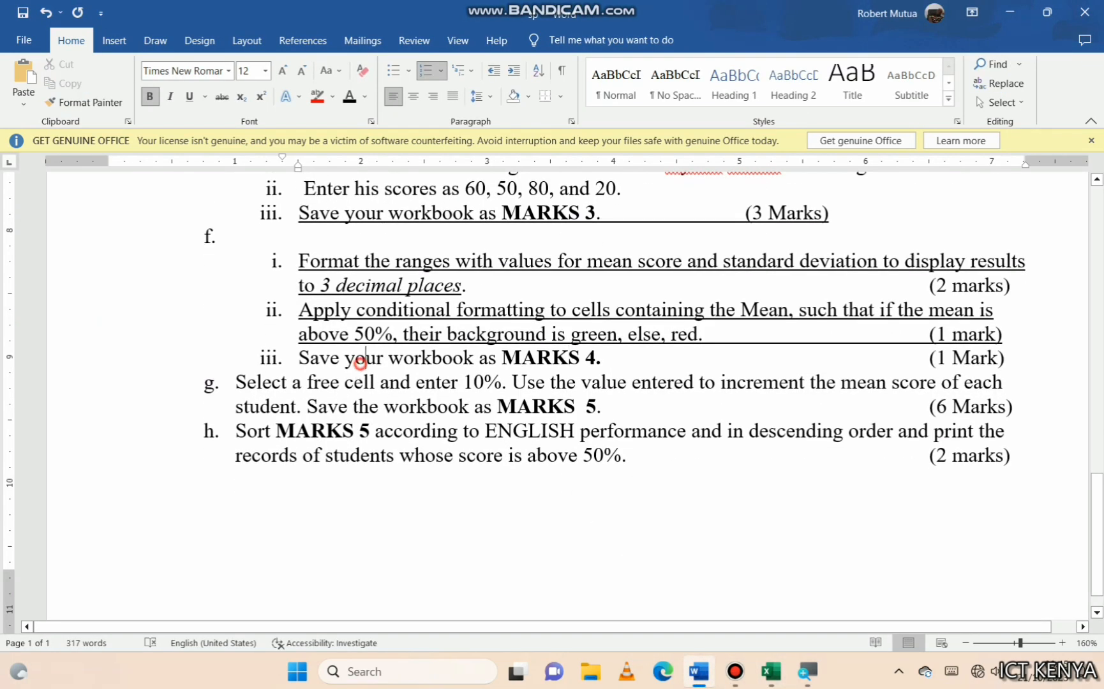
{"action": "triple_click", "coordinate": [360, 362]}
{"action": "left_click", "coordinate": [404, 337]}
{"action": "left_click", "coordinate": [379, 406]}
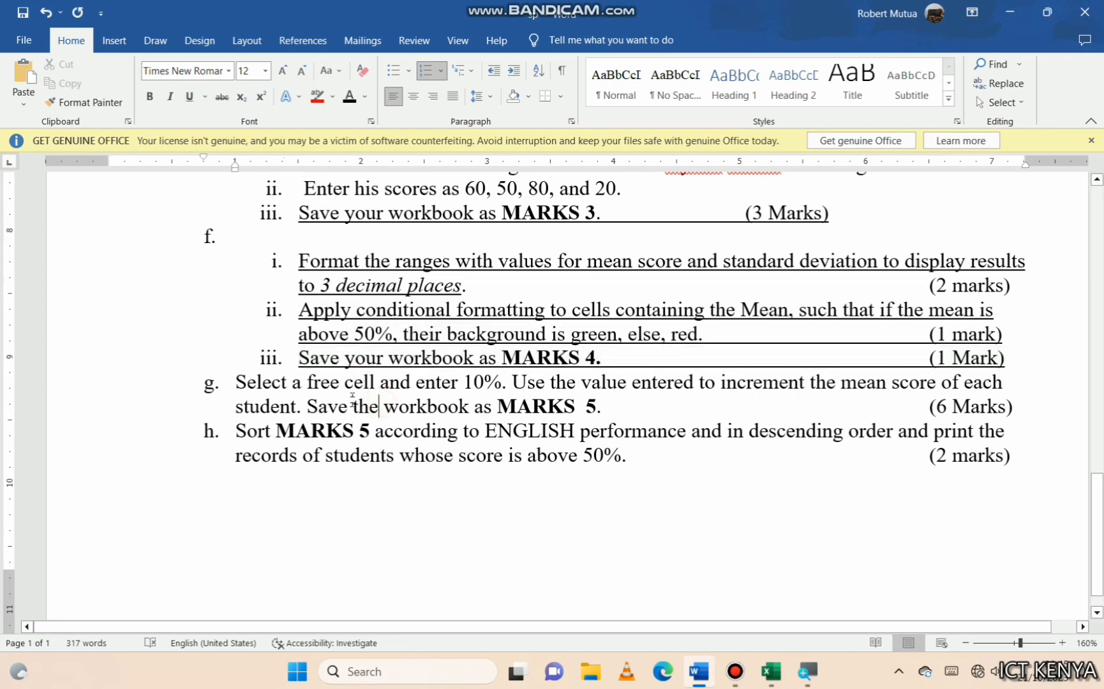
{"action": "triple_click", "coordinate": [352, 395]}
{"action": "left_click", "coordinate": [399, 369]}
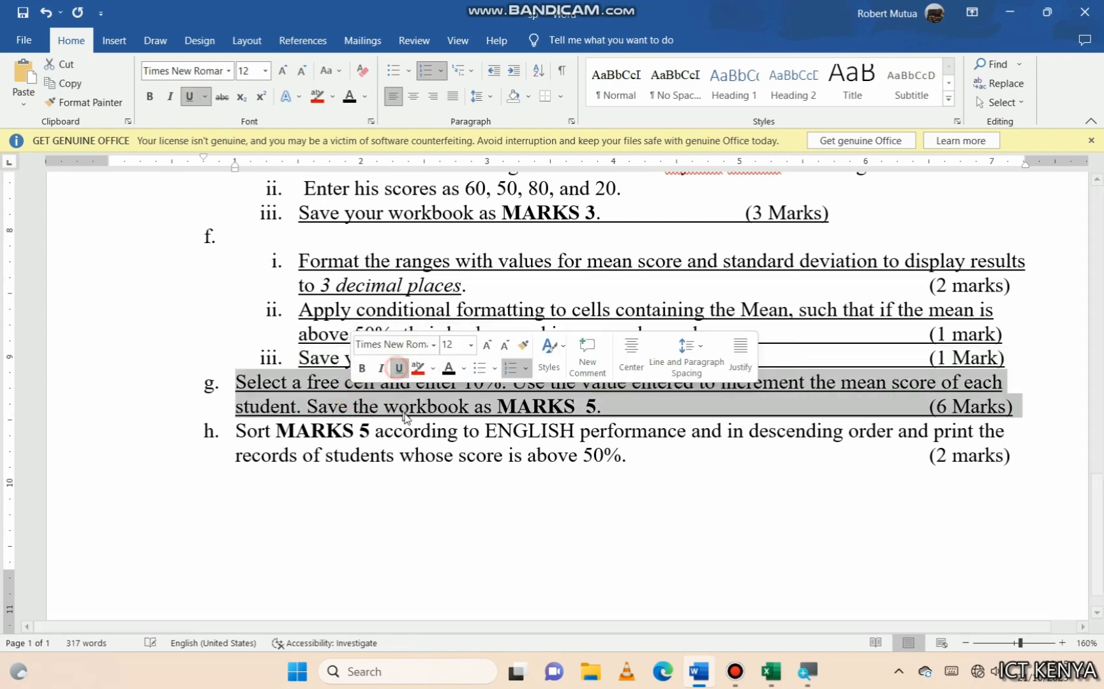
{"action": "left_click", "coordinate": [410, 426]}
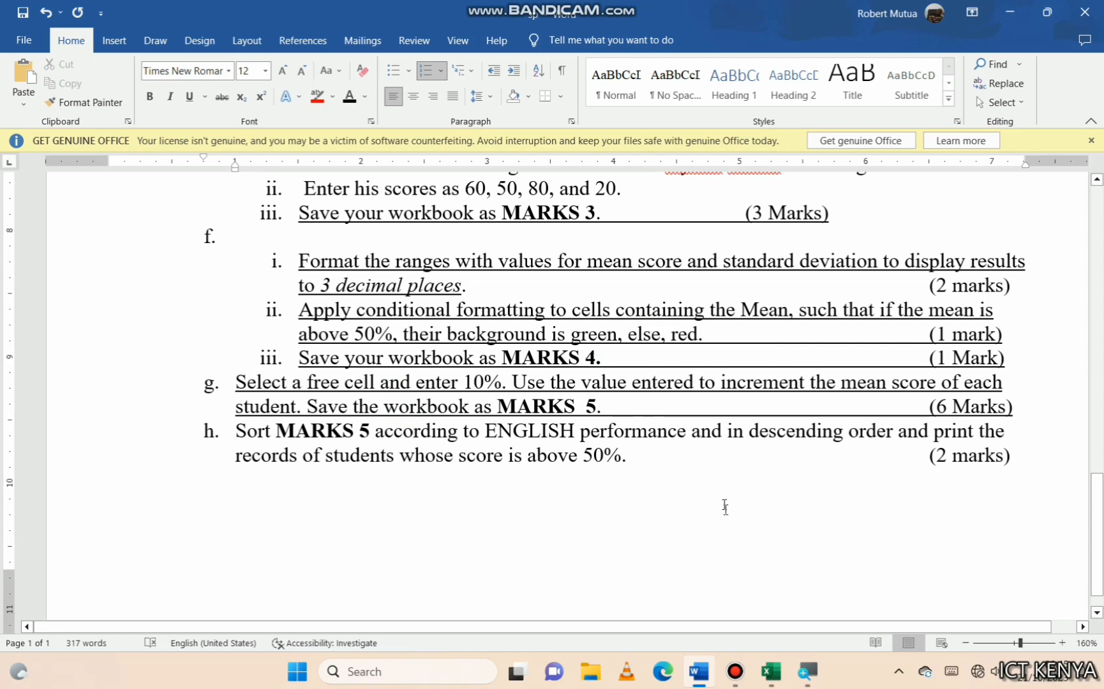
In Excel, enter the label INCREMENT VALUE in A14 and the value 10% in B14
{"action": "left_click", "coordinate": [771, 672]}
{"action": "left_click", "coordinate": [63, 418]}
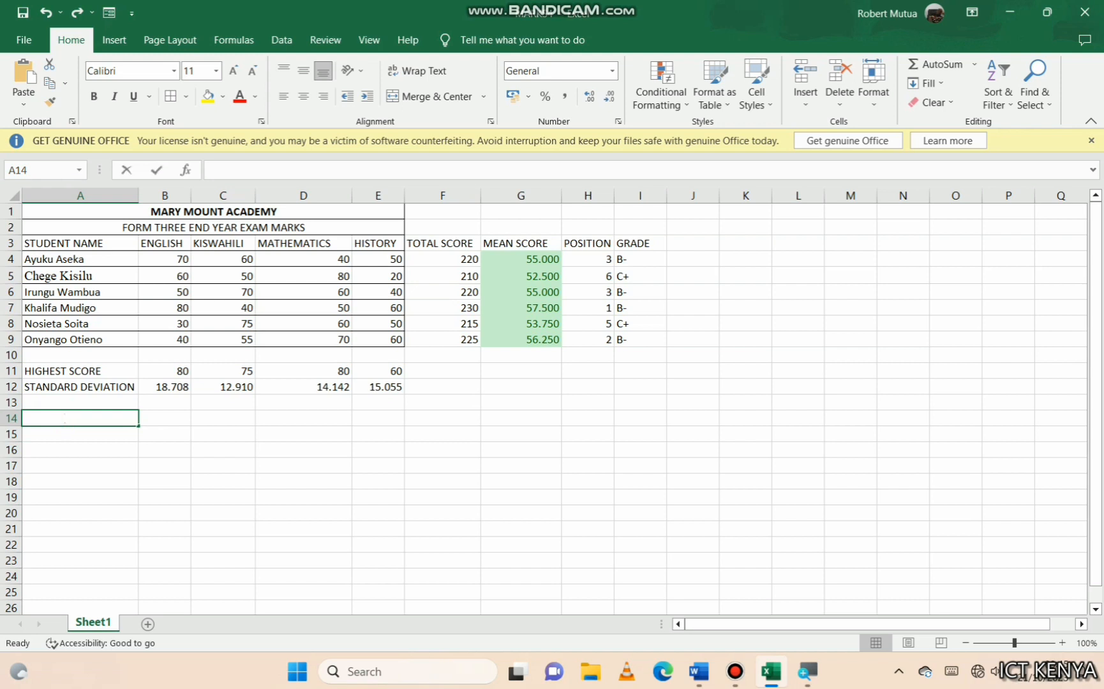
{"action": "type", "text": "INCREMENT VALUE"}
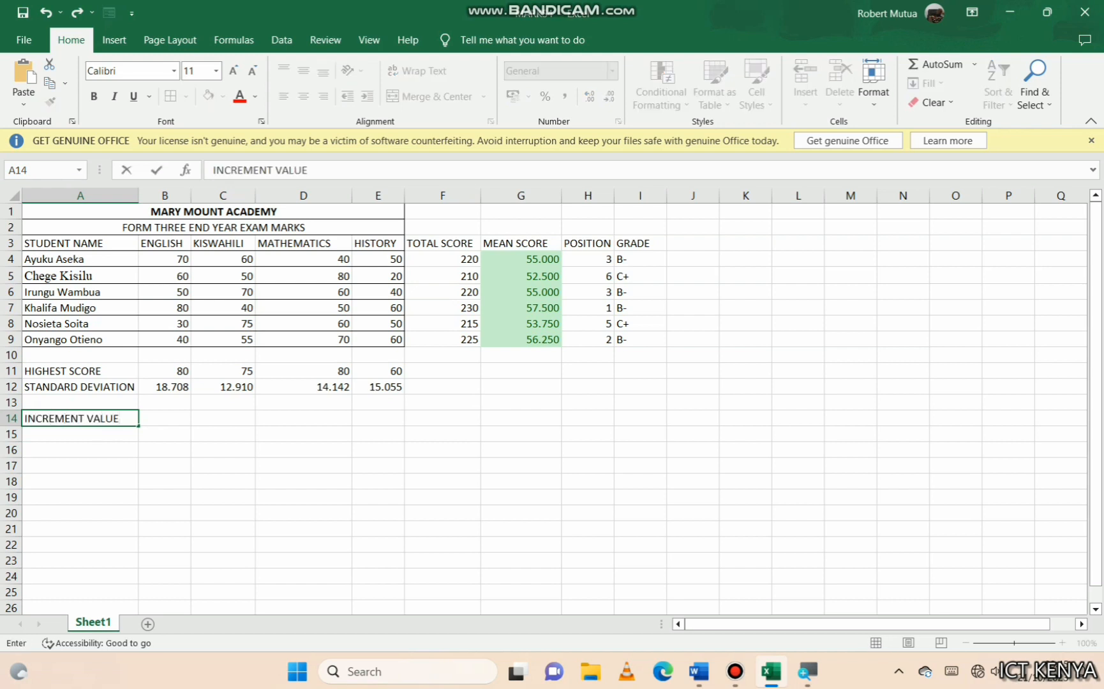
{"action": "key", "text": "Tab"}
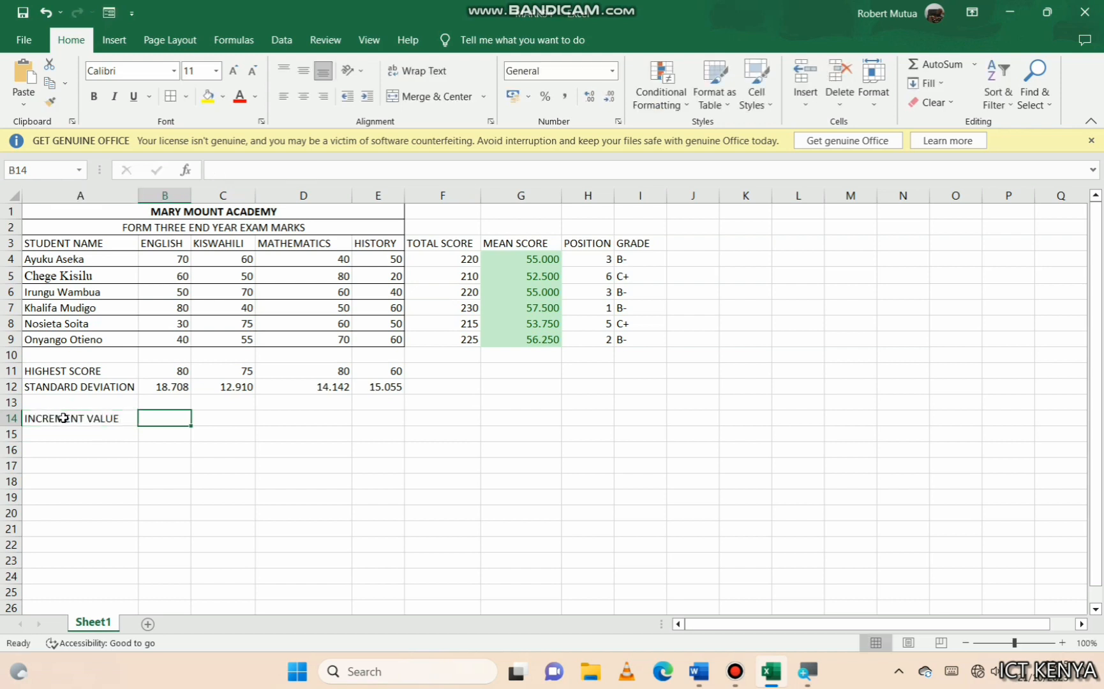
{"action": "type", "text": "10"}
{"action": "key", "text": "ctrl+Return"}
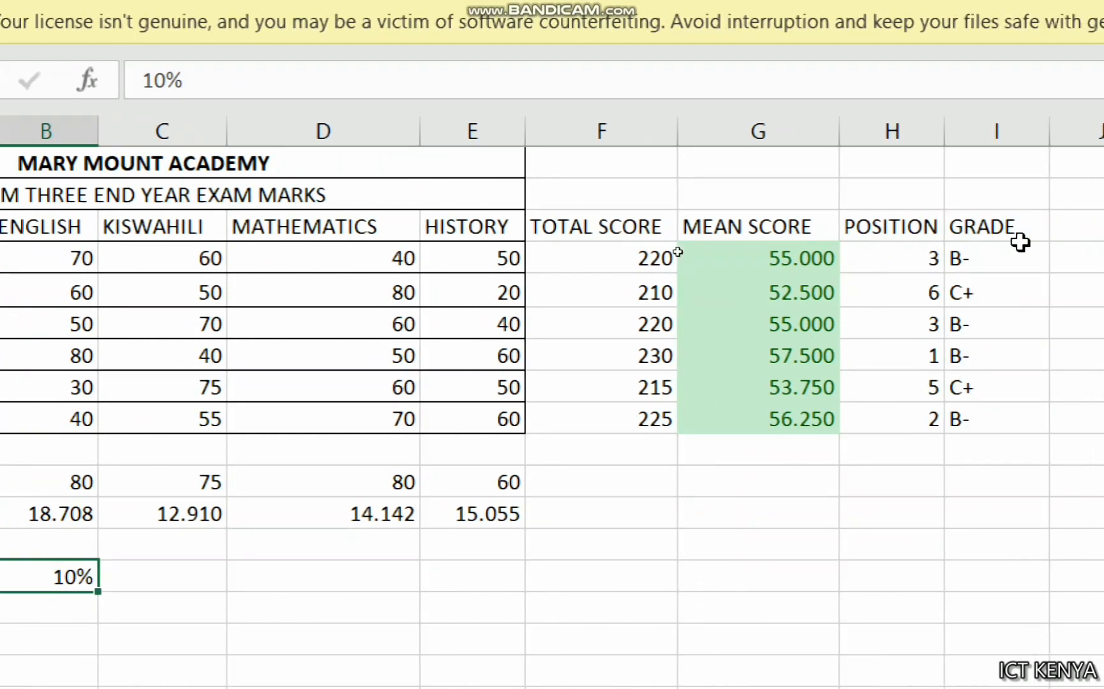
Enter the column heading NEW MEAN in J3, beside the GRADE column
{"action": "left_click", "coordinate": [797, 224]}
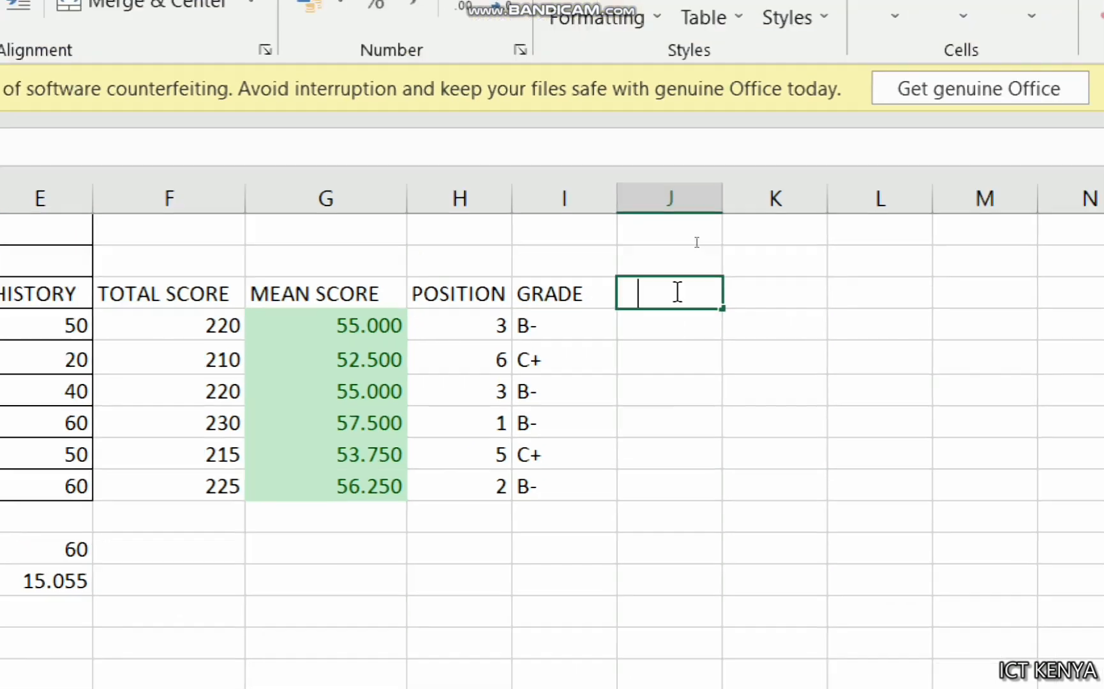
{"action": "type", "text": "NEW"}
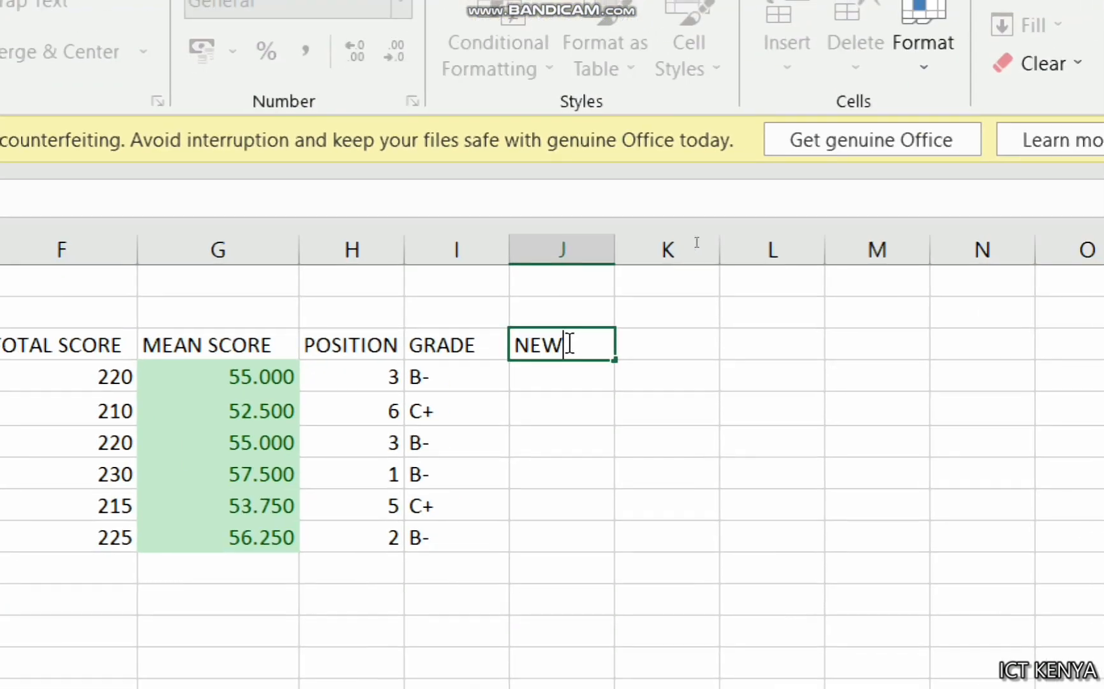
{"action": "type", "text": " A"}
{"action": "key", "text": "BackSpace"}
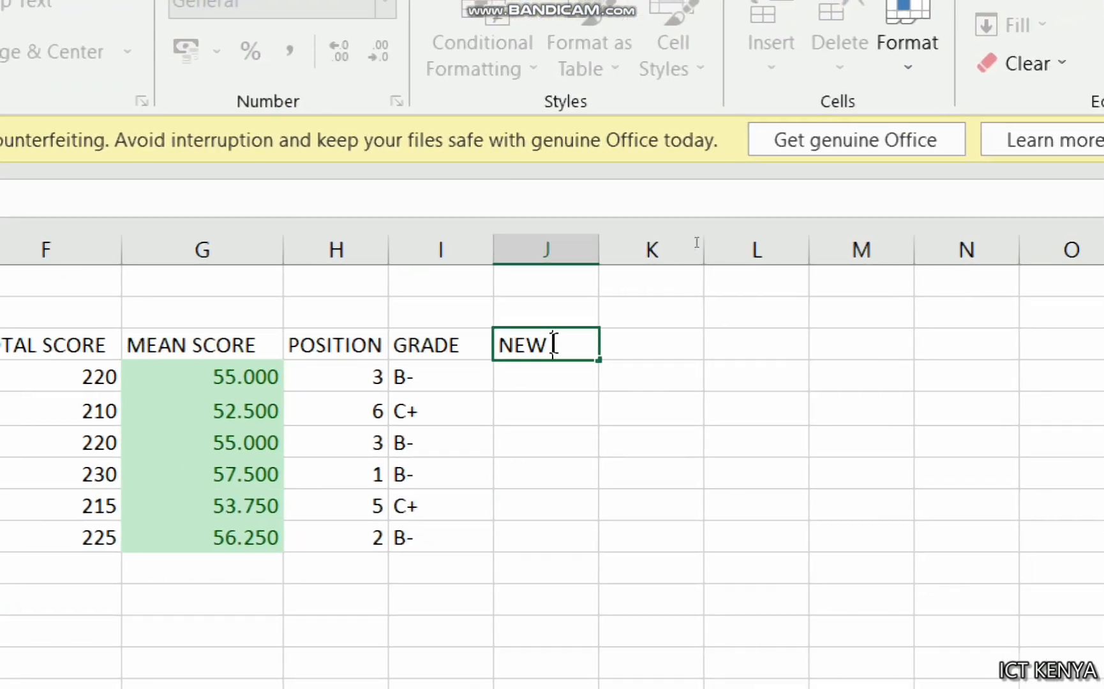
{"action": "type", "text": "MEAN"}
{"action": "key", "text": "Return"}
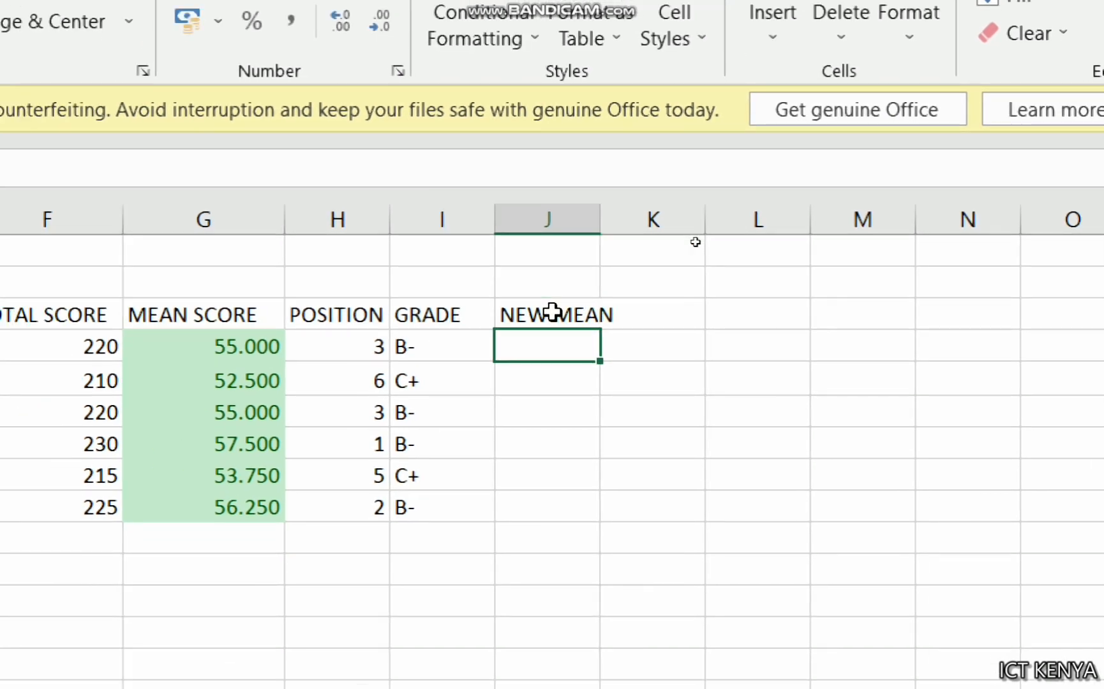
In J4, begin a formula adding the mean score in G4 to G4 multiplied by the increment value in B14
{"action": "type", "text": "="}
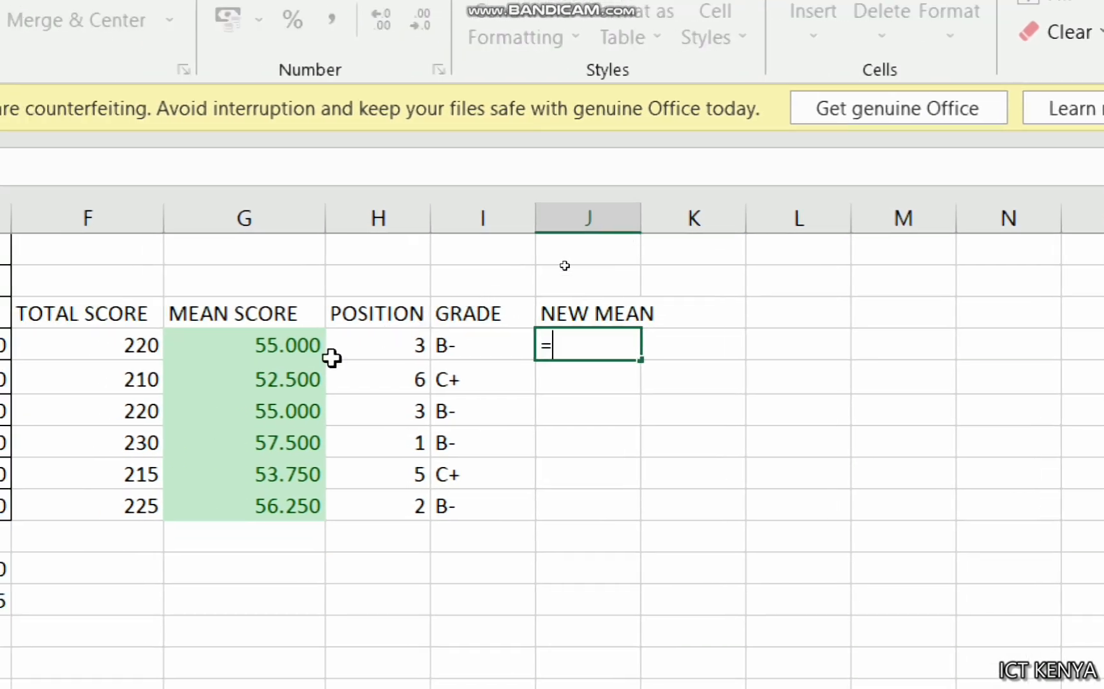
{"action": "left_click", "coordinate": [282, 346]}
{"action": "type", "text": "+"}
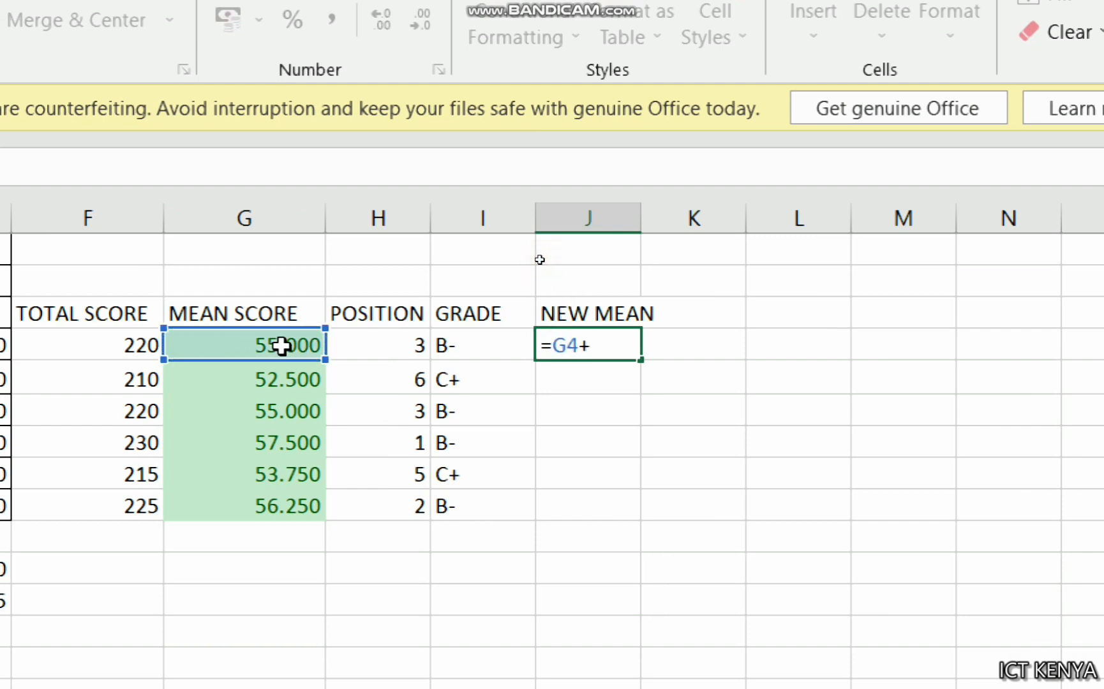
{"action": "type", "text": "("}
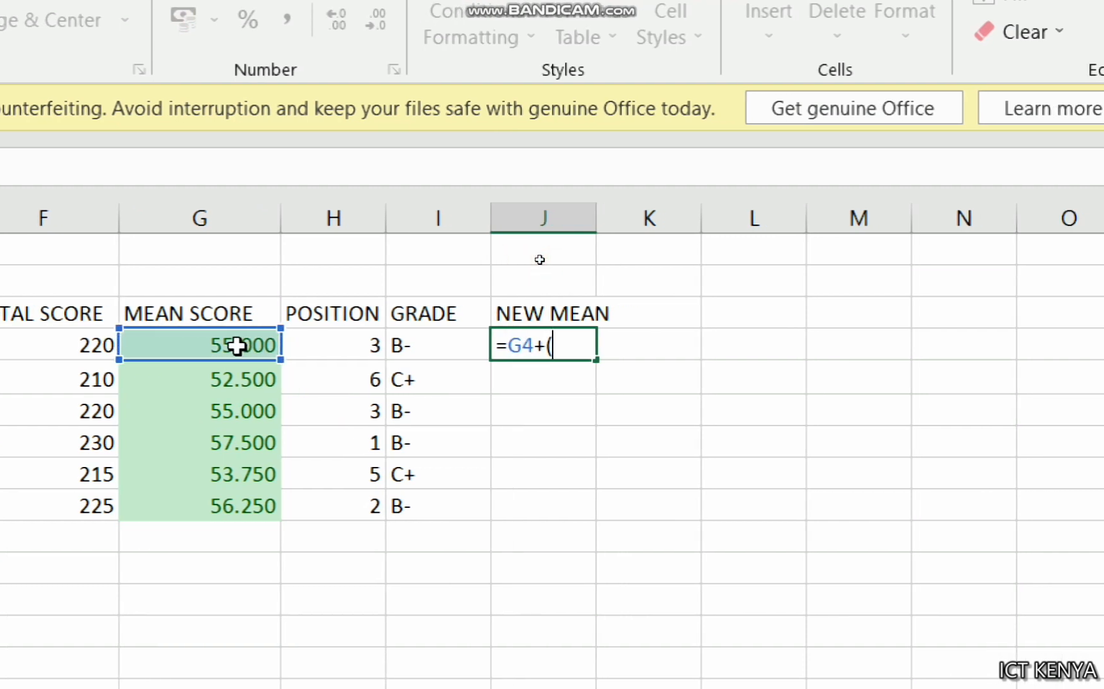
{"action": "left_click", "coordinate": [237, 345]}
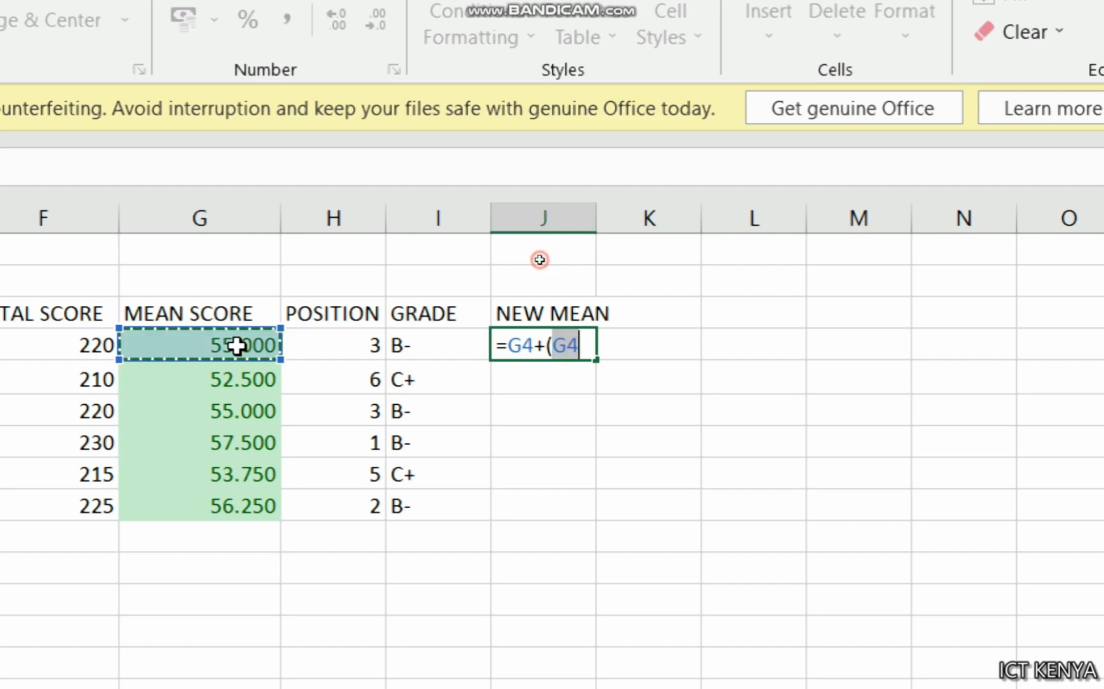
{"action": "type", "text": "*"}
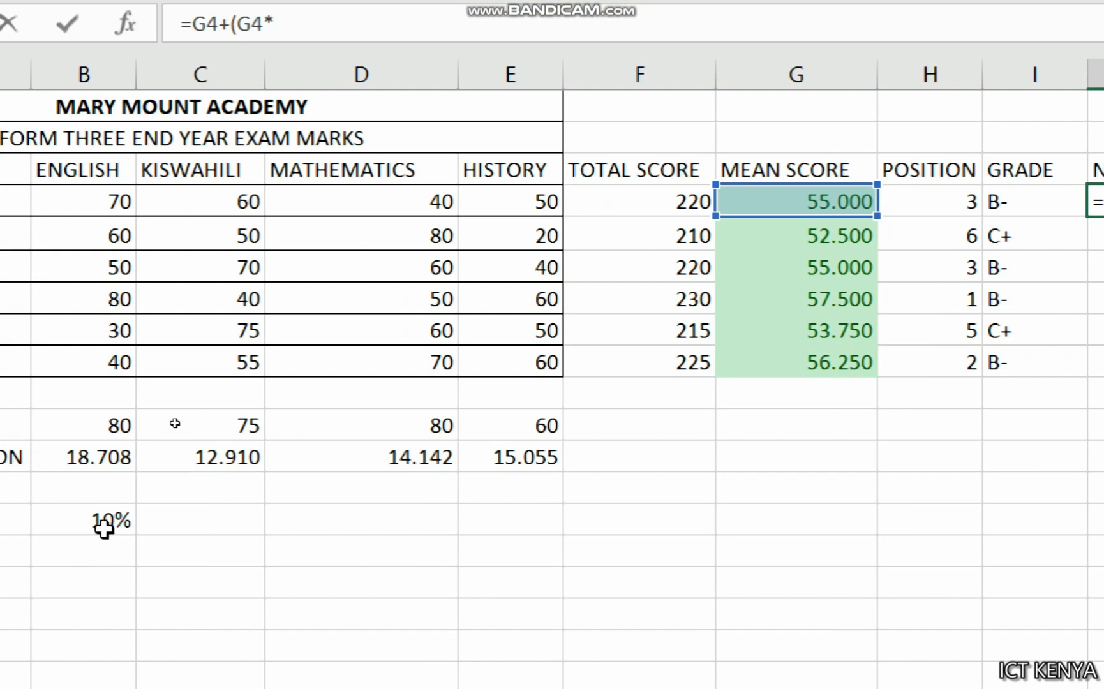
{"action": "left_click", "coordinate": [104, 528]}
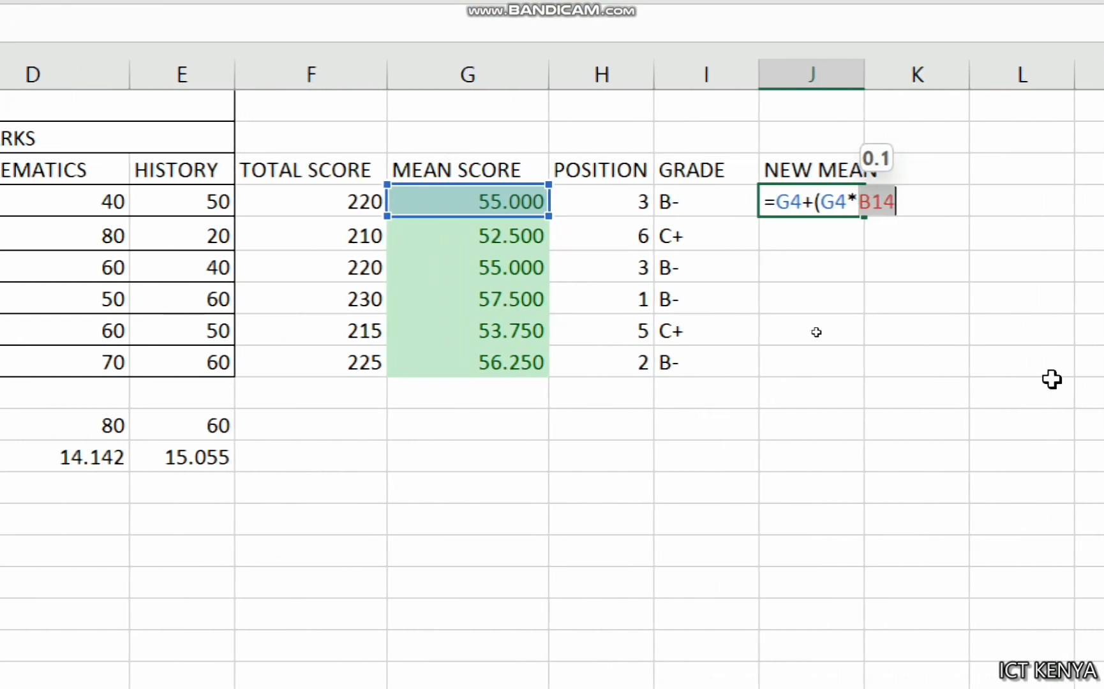
Make the B14 reference absolute as $B$14 and complete the J4 formula as =G4+(G4*$B$14), accepting the suggested correction
{"action": "left_click", "coordinate": [716, 263]}
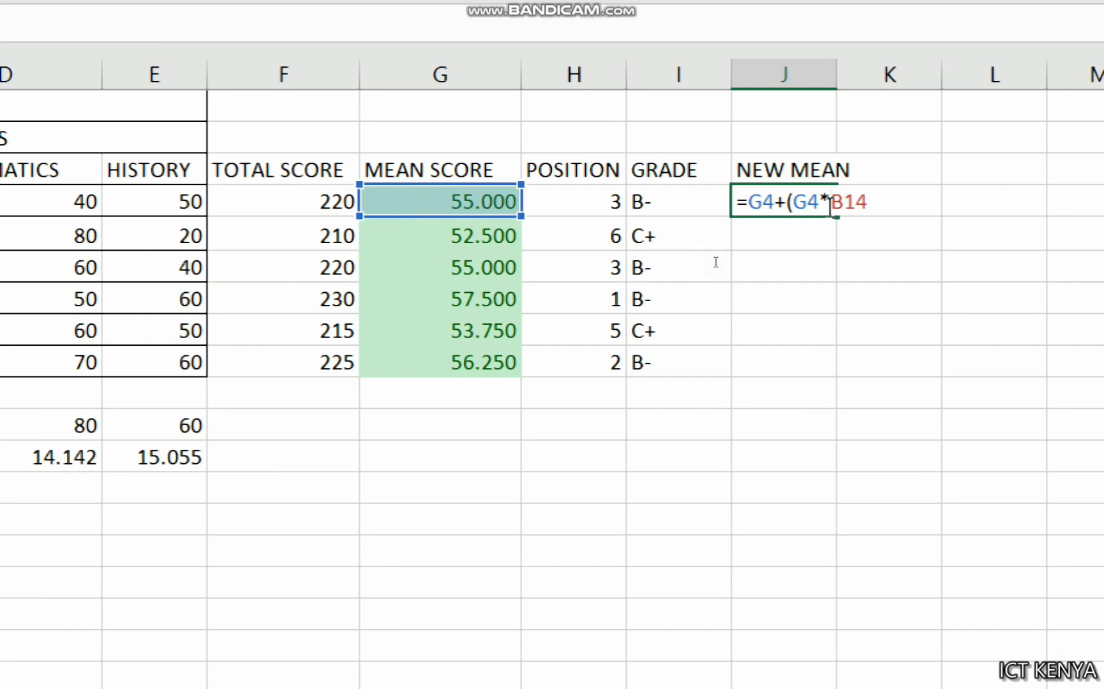
{"action": "type", "text": "$"}
{"action": "key", "text": "Right"}
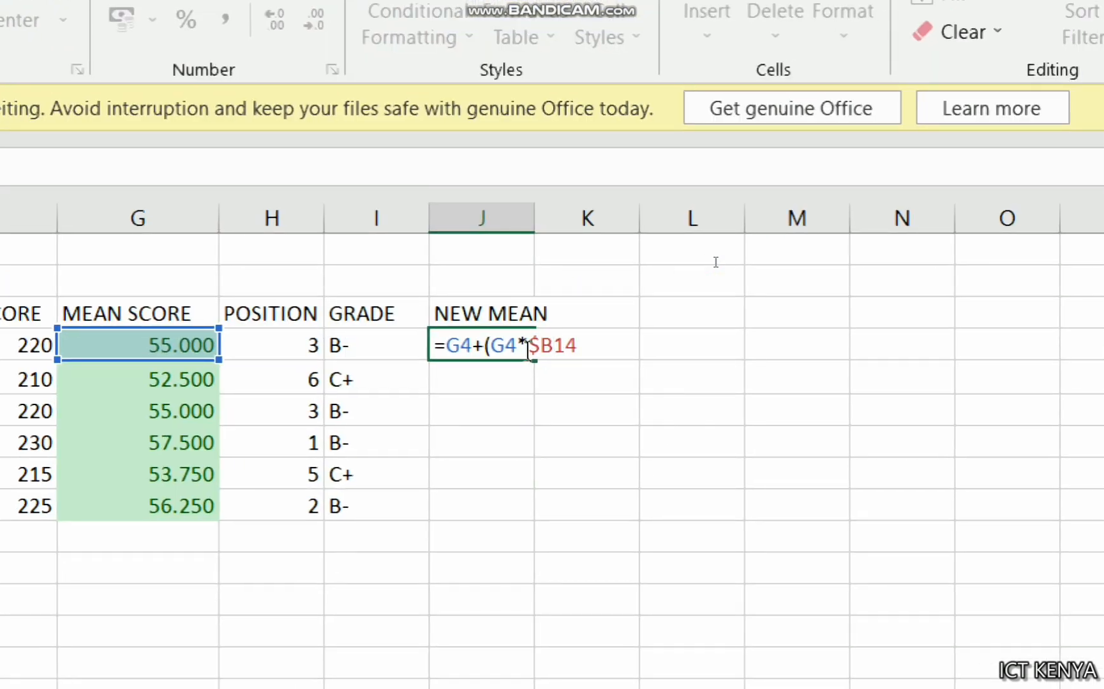
{"action": "type", "text": "$"}
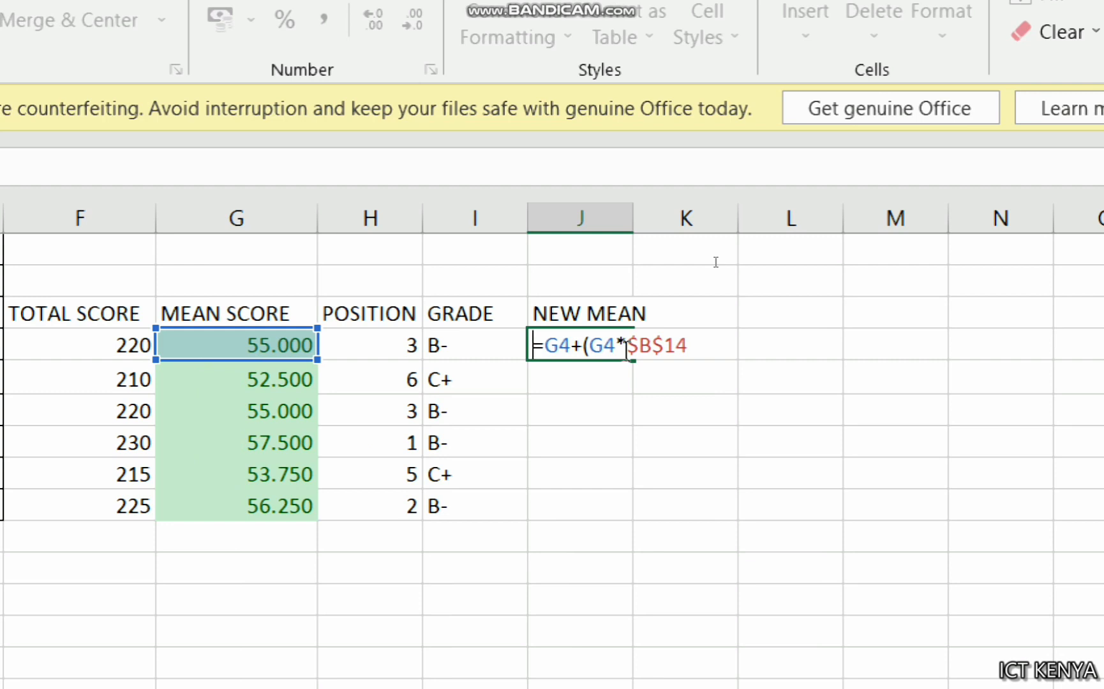
{"action": "key", "text": "Return"}
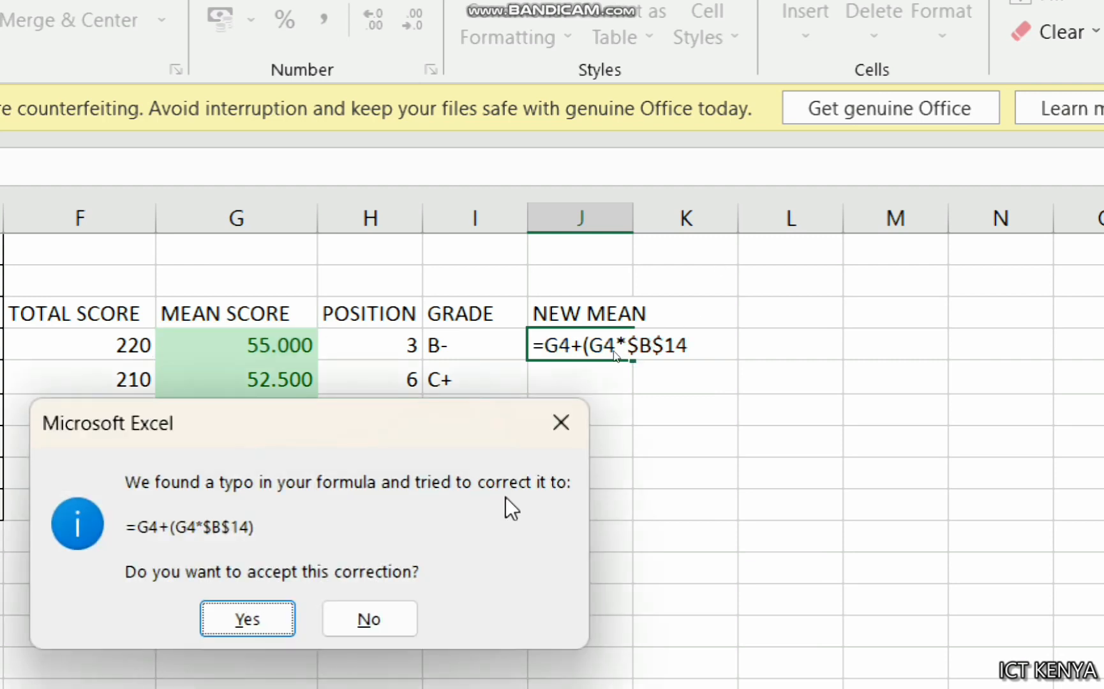
{"action": "left_click", "coordinate": [273, 617]}
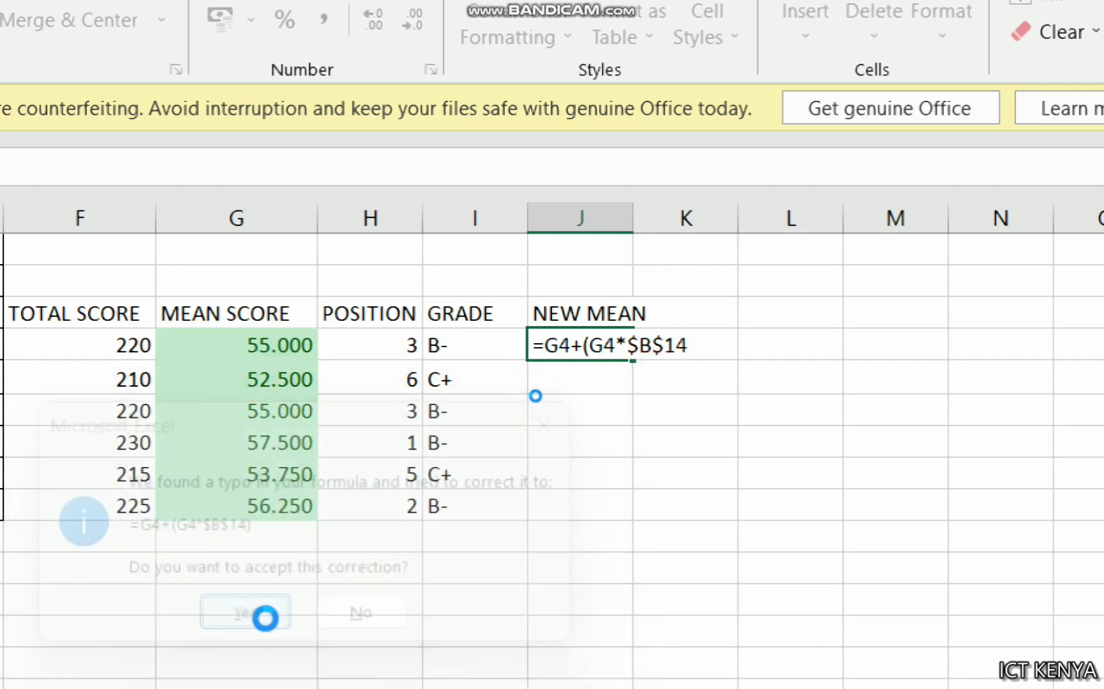
Copy the NEW MEAN formula from J4 down to J9 for all the students
{"action": "left_click", "coordinate": [553, 375]}
{"action": "left_click", "coordinate": [572, 347]}
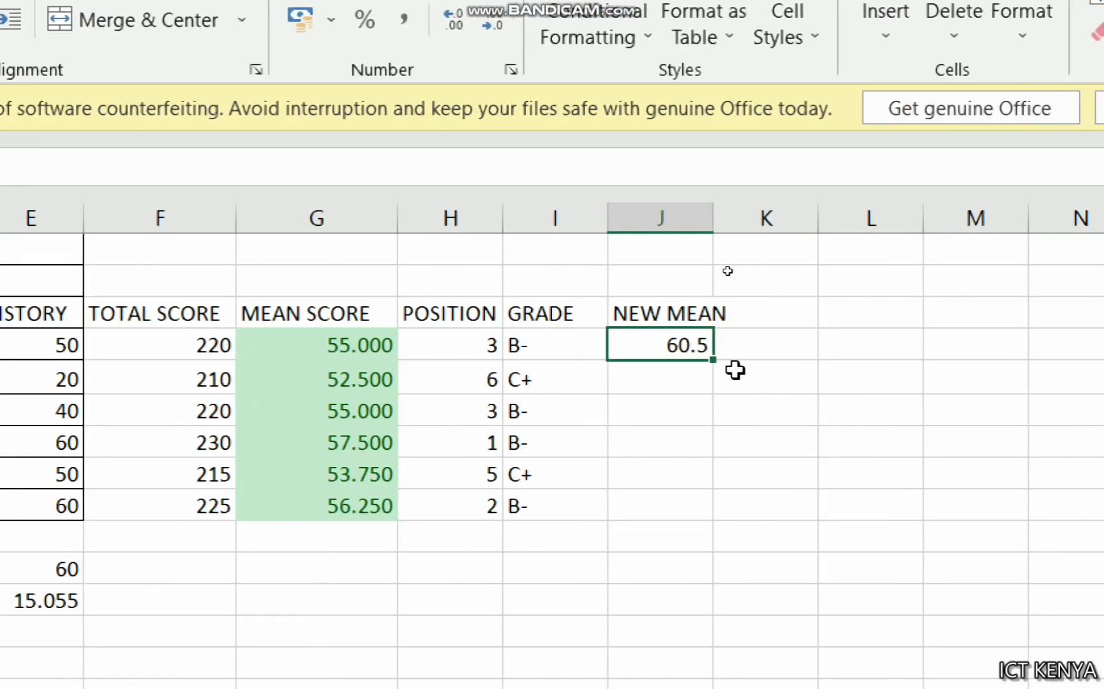
{"action": "left_click_drag", "start_coordinate": [714, 365], "coordinate": [678, 521]}
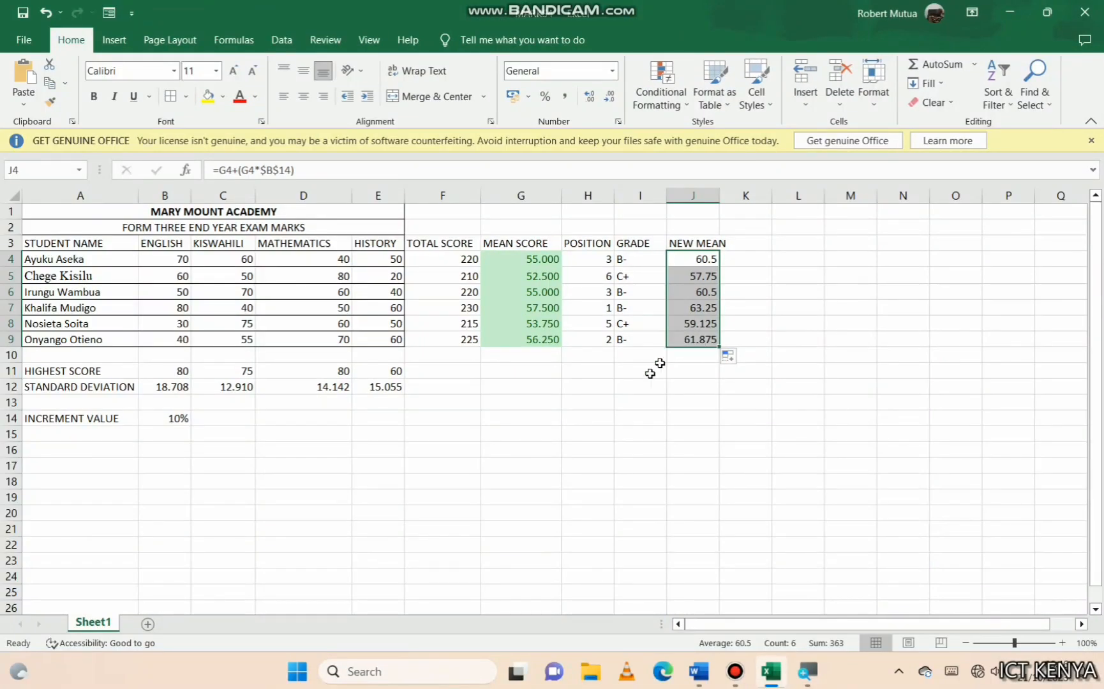
Check the task in the Word document and save the Excel workbook as MARKS5 in the Prac folder
{"action": "left_click", "coordinate": [699, 671]}
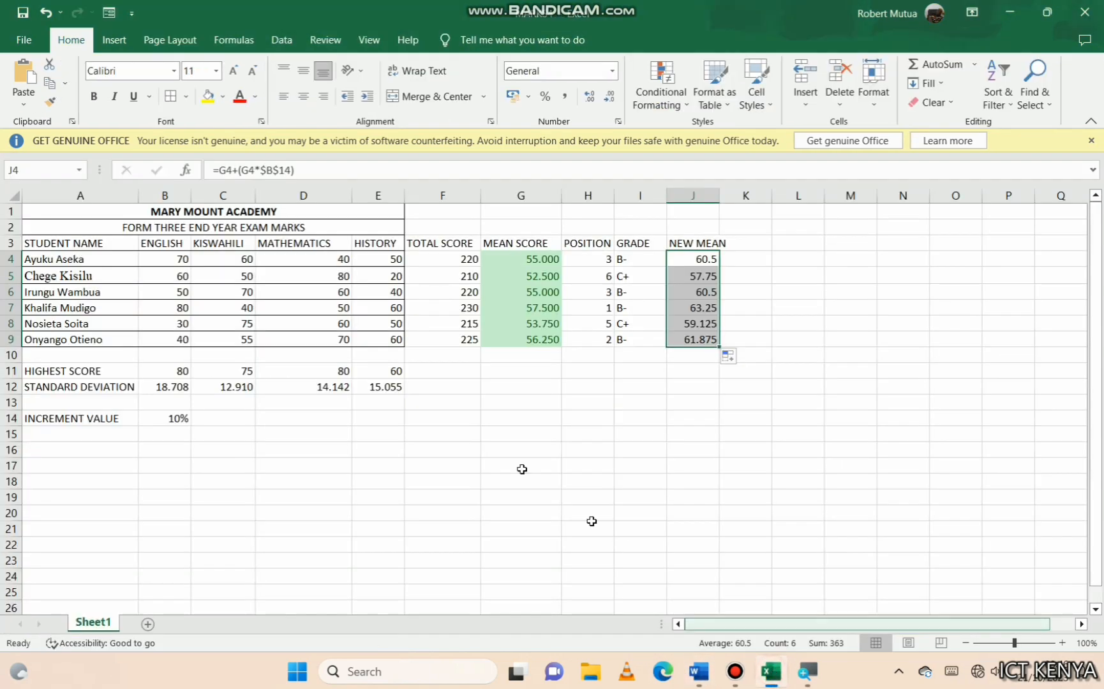
{"action": "left_click", "coordinate": [771, 671]}
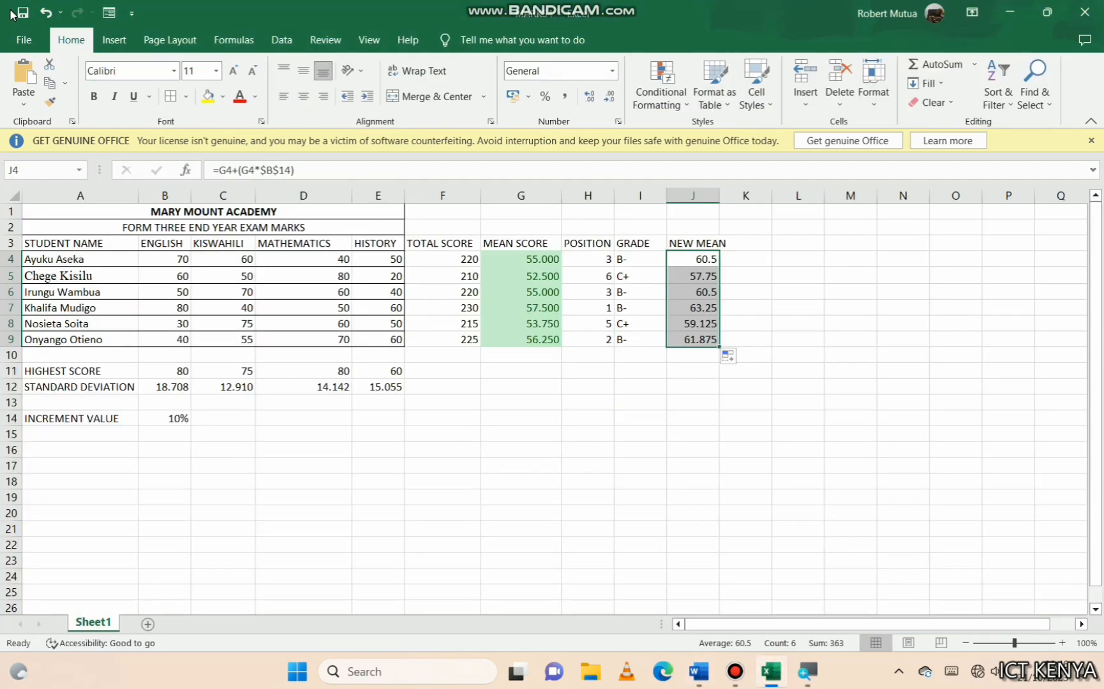
{"action": "left_click", "coordinate": [24, 39]}
{"action": "left_click", "coordinate": [71, 293]}
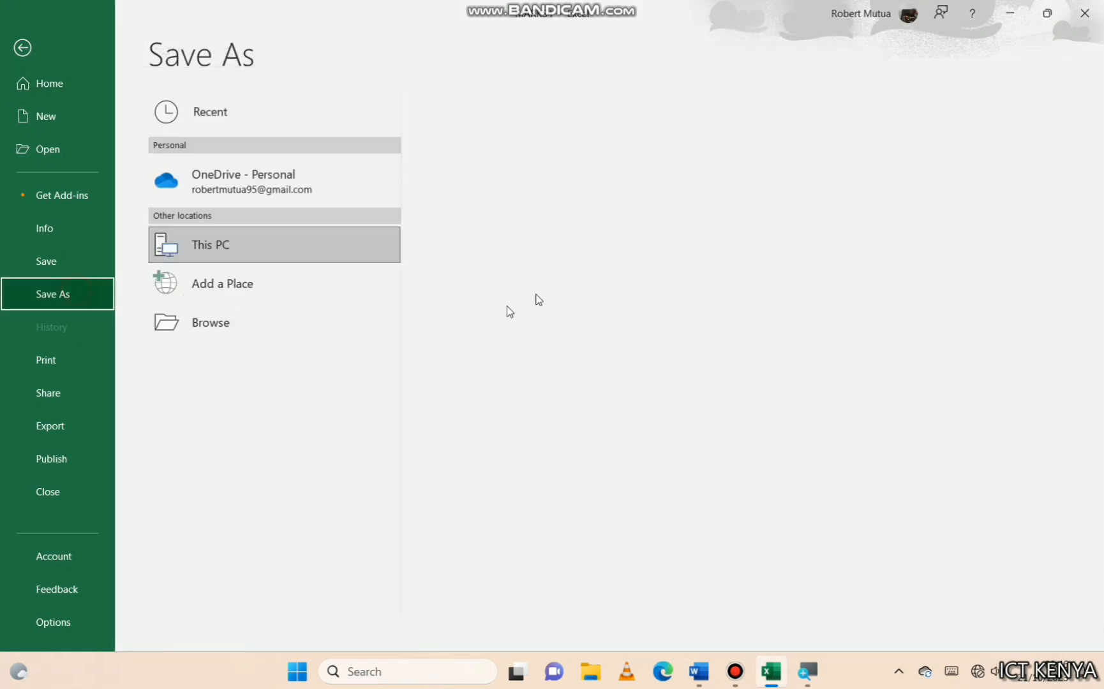
{"action": "left_click", "coordinate": [532, 192]}
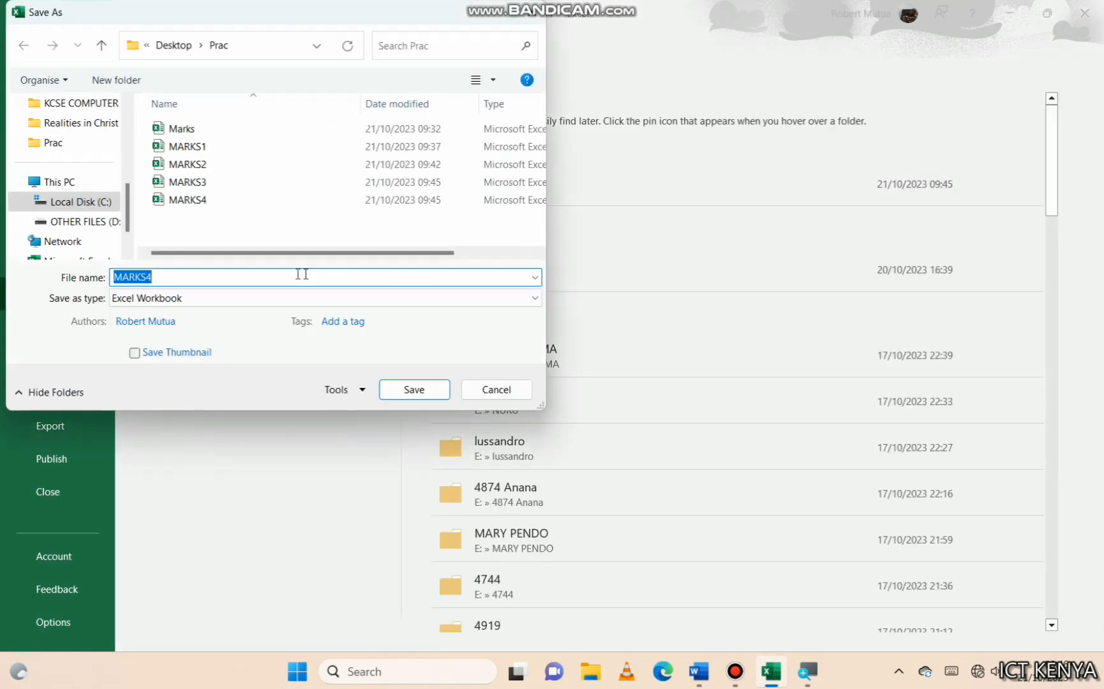
{"action": "left_click", "coordinate": [200, 276]}
{"action": "key", "text": "BackSpace"}
{"action": "type", "text": "5"}
{"action": "left_click", "coordinate": [415, 389]}
Switch to the Word document and colour the phrase "records of students whose score is above 50%." in task h orange
{"action": "key", "text": "alt+Tab"}
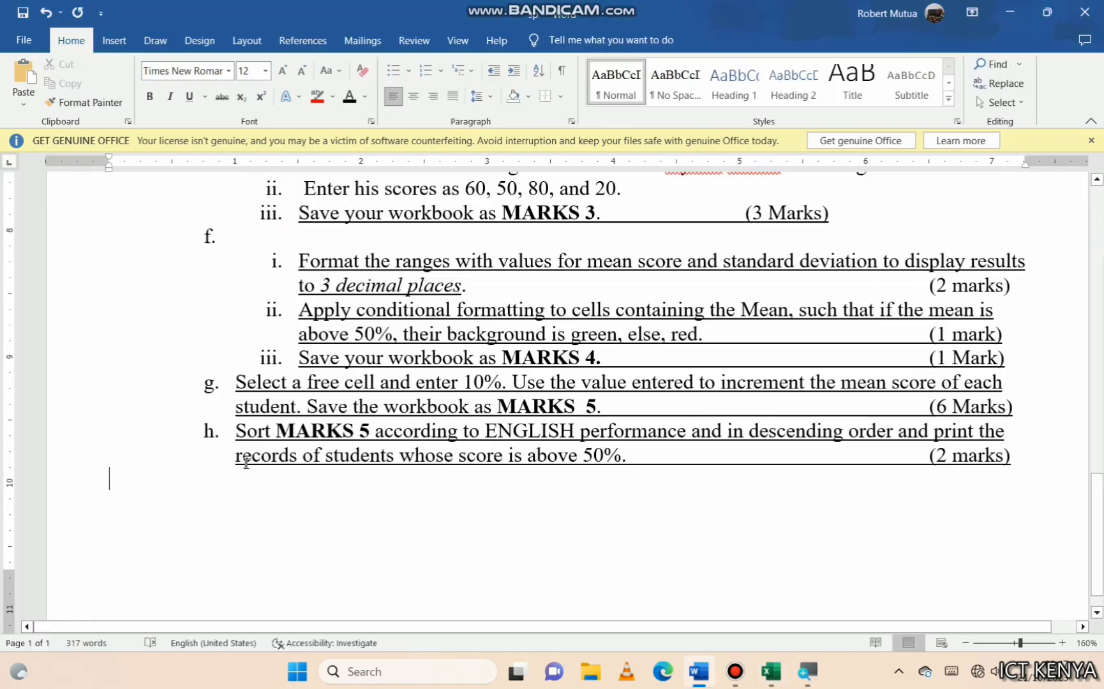
{"action": "left_click_drag", "start_coordinate": [236, 455], "coordinate": [627, 455]}
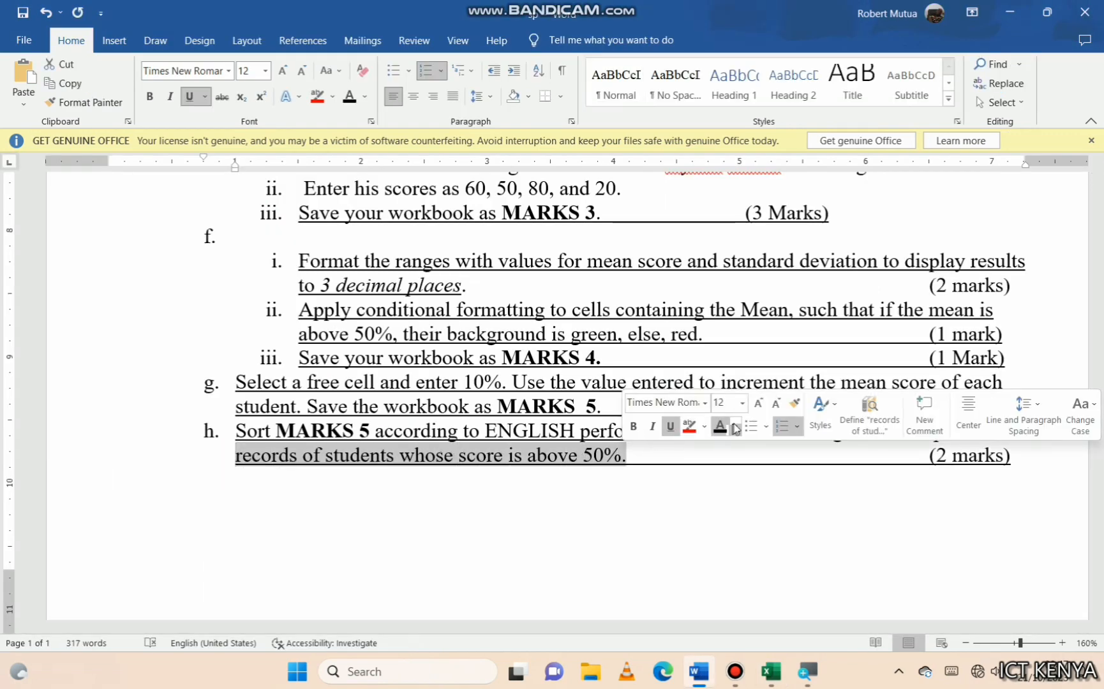
{"action": "left_click", "coordinate": [735, 426]}
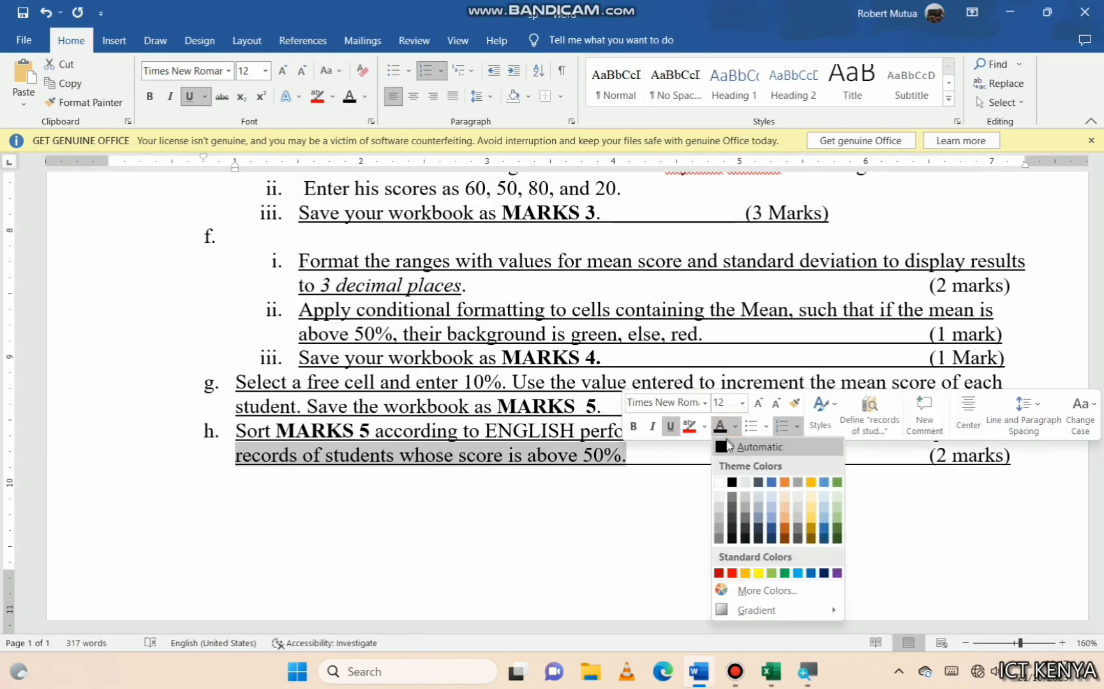
{"action": "left_click", "coordinate": [785, 482]}
{"action": "left_click", "coordinate": [585, 563]}
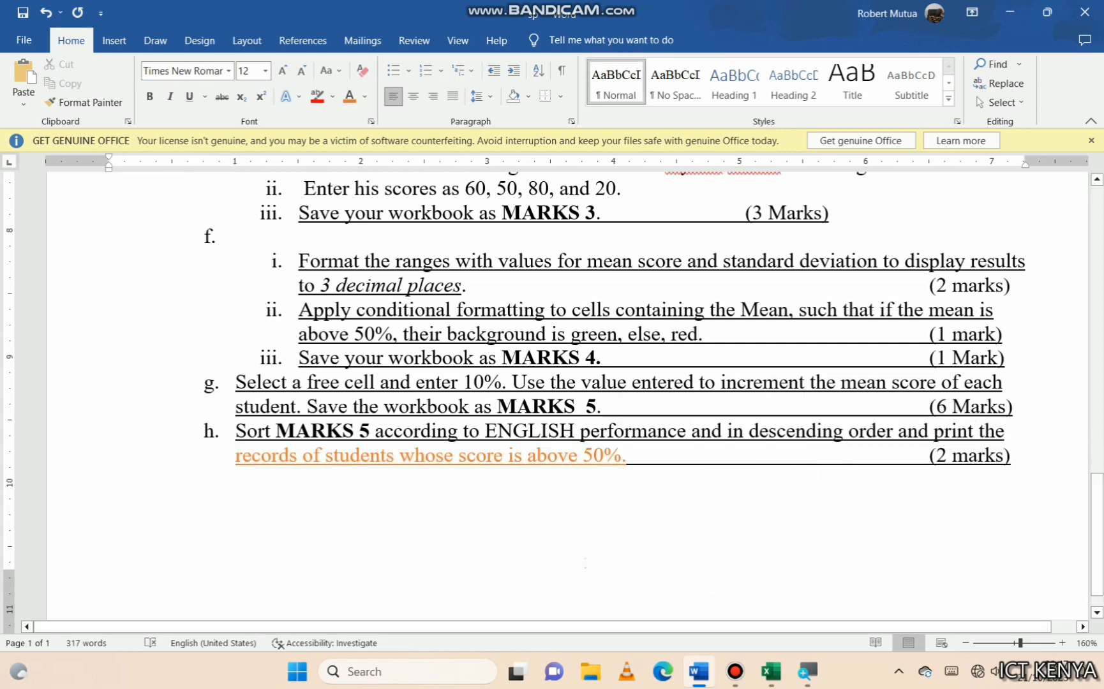
In Excel, sort the student table A3:J9 by ENGLISH cell values from largest to smallest, treating the first row as headers
{"action": "left_click", "coordinate": [771, 672]}
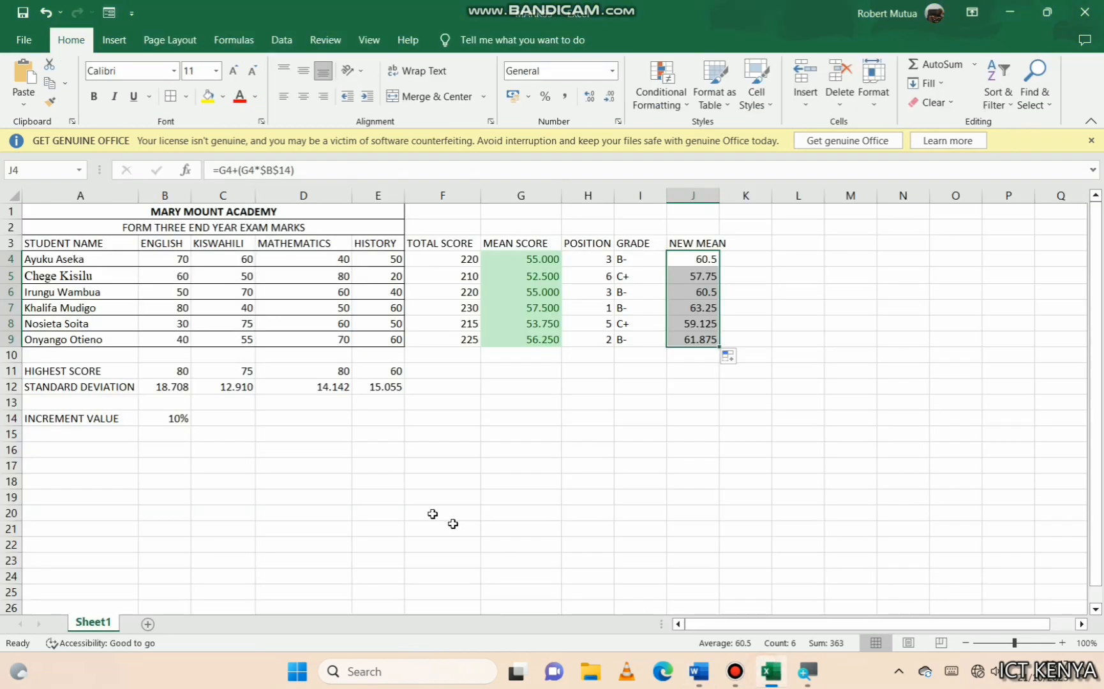
{"action": "left_click_drag", "start_coordinate": [65, 243], "coordinate": [683, 345]}
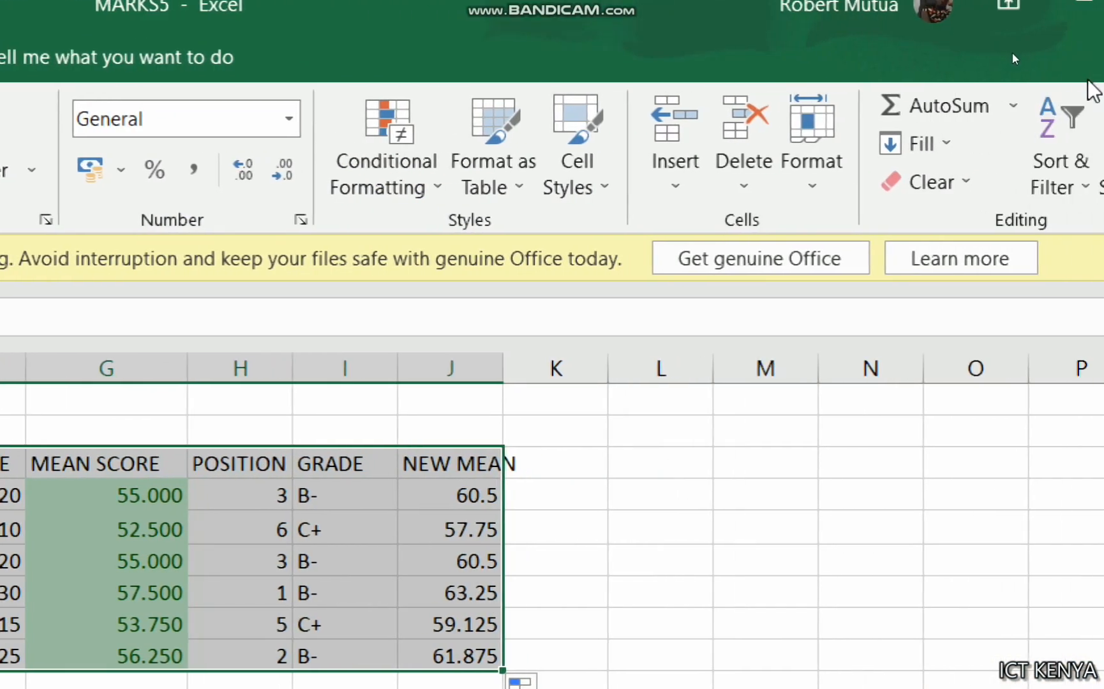
{"action": "left_click", "coordinate": [1077, 125]}
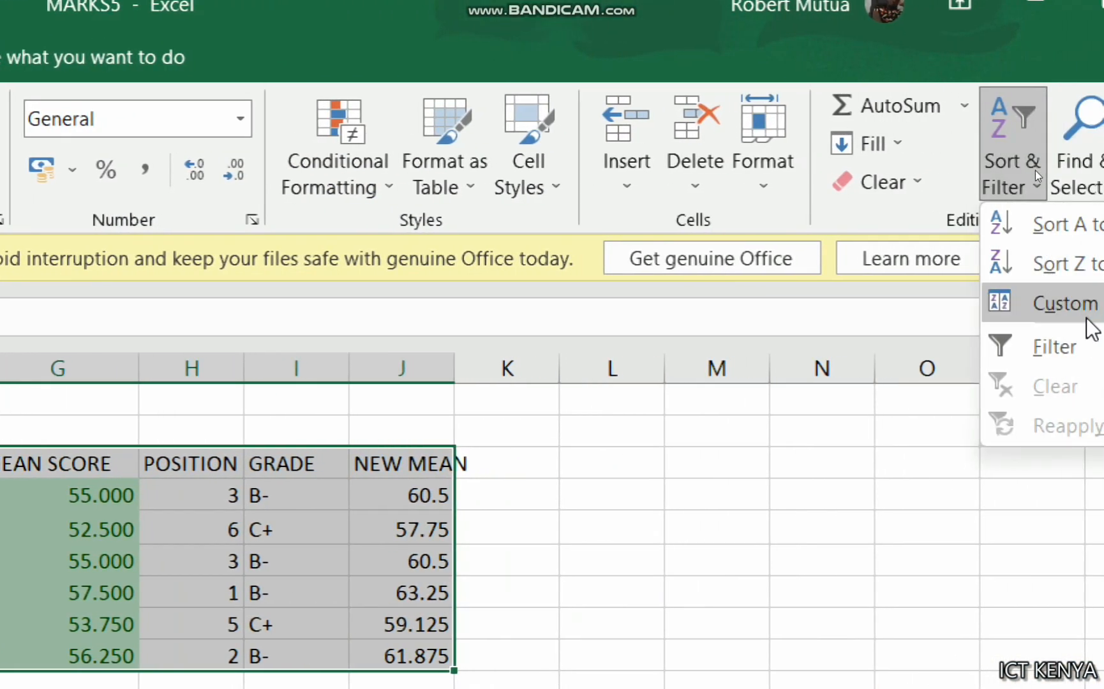
{"action": "left_click", "coordinate": [1079, 306]}
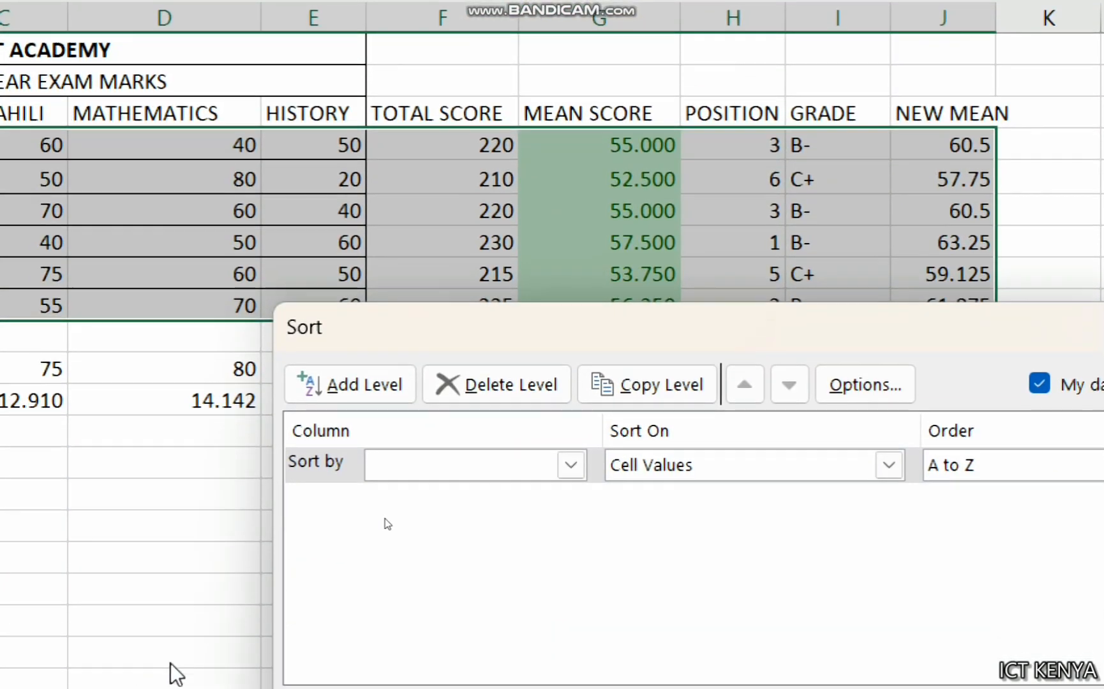
{"action": "left_click", "coordinate": [572, 465]}
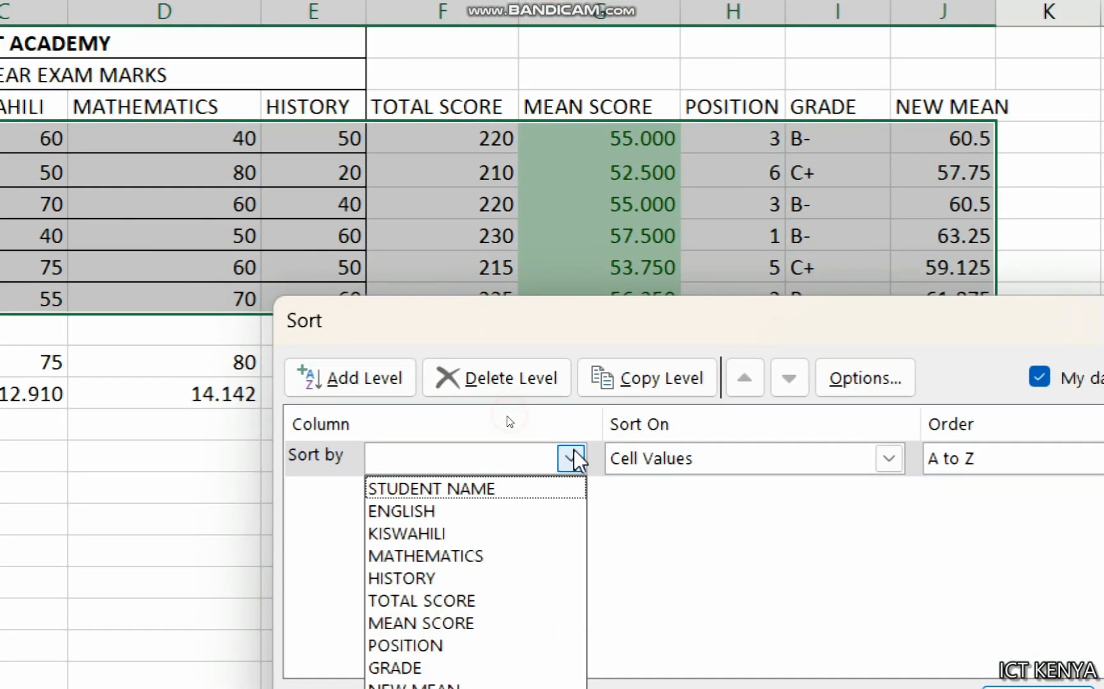
{"action": "left_click", "coordinate": [498, 510]}
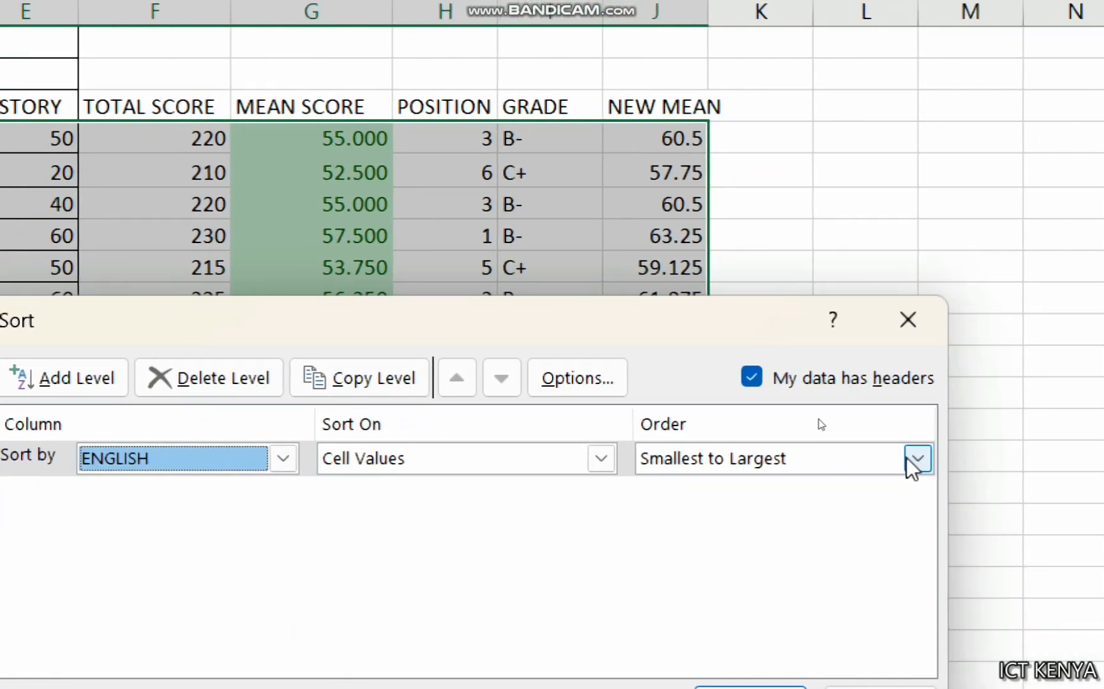
{"action": "left_click", "coordinate": [917, 459]}
{"action": "left_click", "coordinate": [734, 512]}
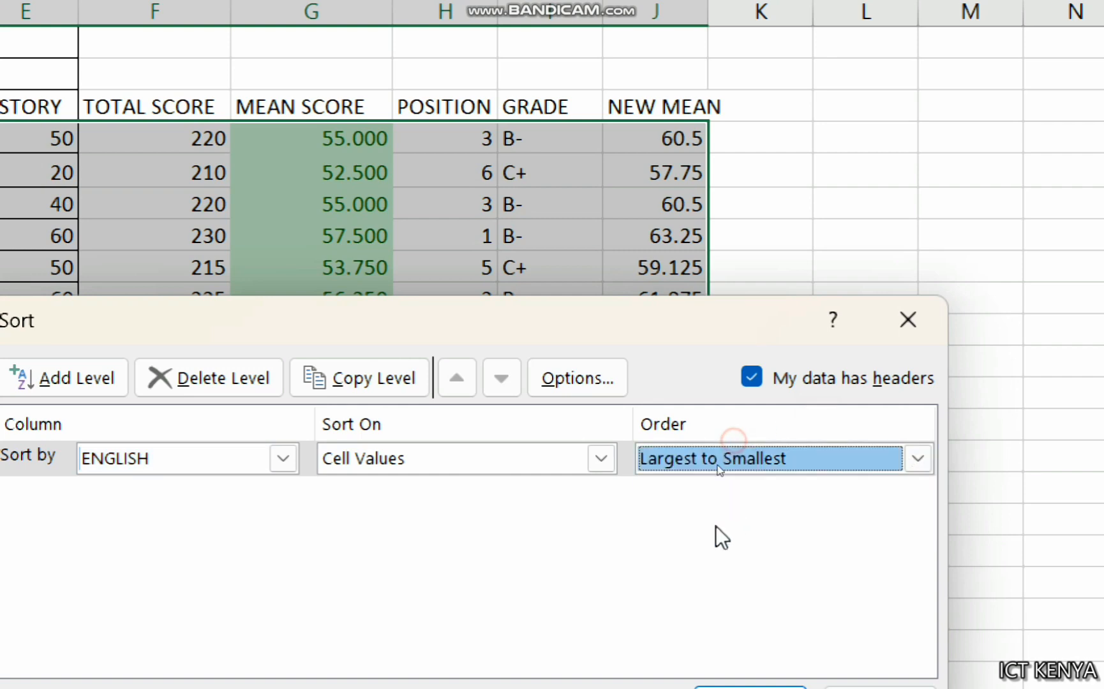
{"action": "left_click", "coordinate": [742, 581]}
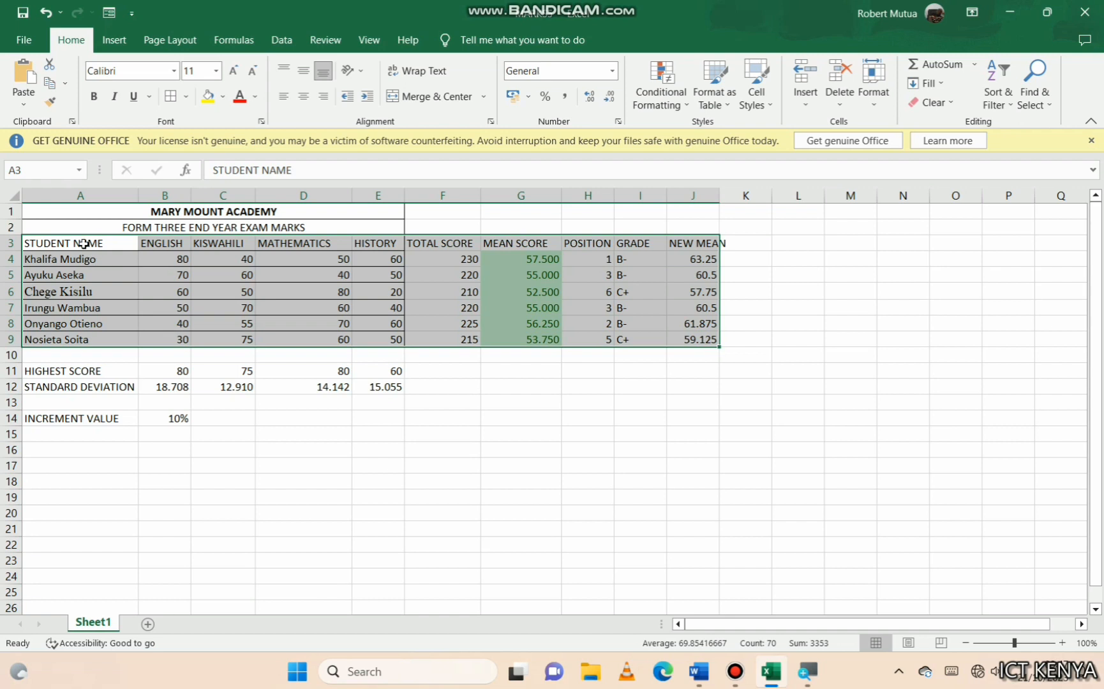
Re-merge and center the MARY MOUNT ACADEMY and FORM THREE END YEAR EXAM MARKS titles across columns A to J
{"action": "left_click", "coordinate": [84, 243]}
{"action": "left_click_drag", "start_coordinate": [232, 212], "coordinate": [689, 211]}
{"action": "left_click", "coordinate": [432, 97]}
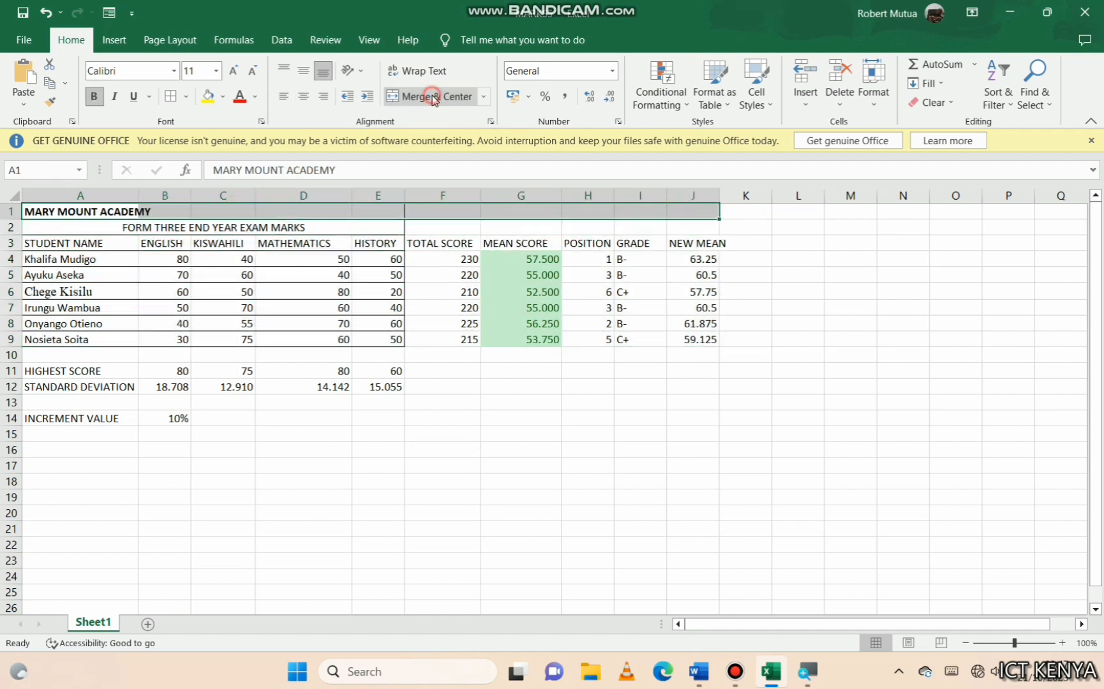
{"action": "left_click", "coordinate": [433, 96]}
{"action": "left_click_drag", "start_coordinate": [316, 228], "coordinate": [712, 224]}
{"action": "left_click", "coordinate": [436, 97]}
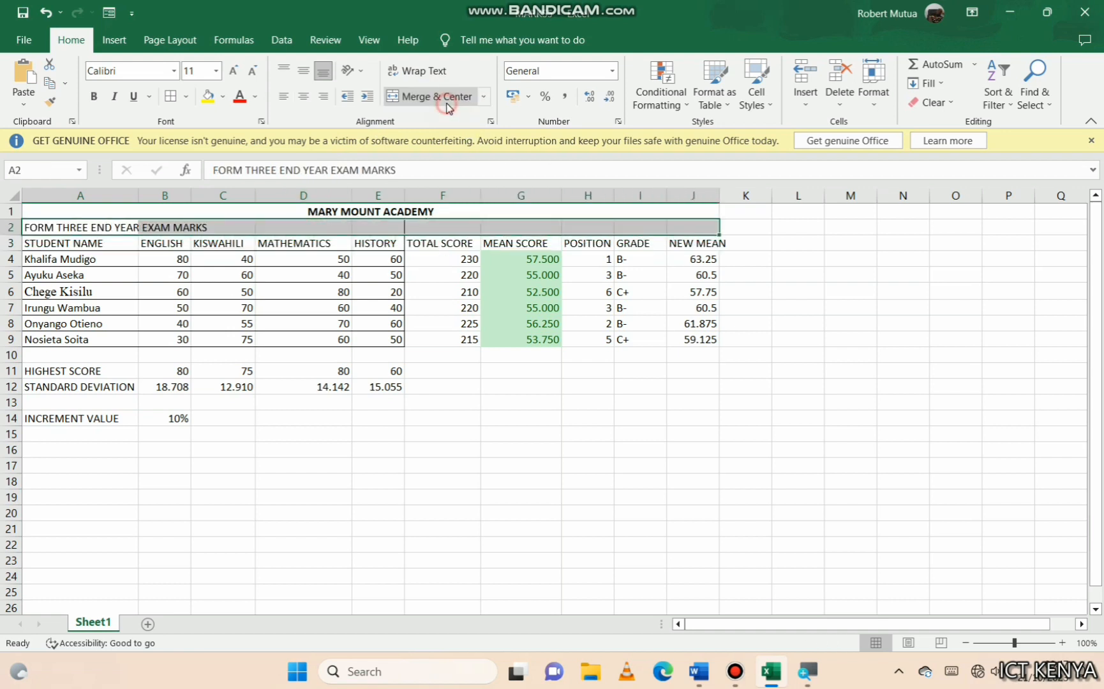
{"action": "left_click", "coordinate": [436, 97]}
Set up printing of only the selected range A1:J7, covering the titles, headers and first four student records, and preview both pages
{"action": "left_click_drag", "start_coordinate": [351, 203], "coordinate": [363, 302]}
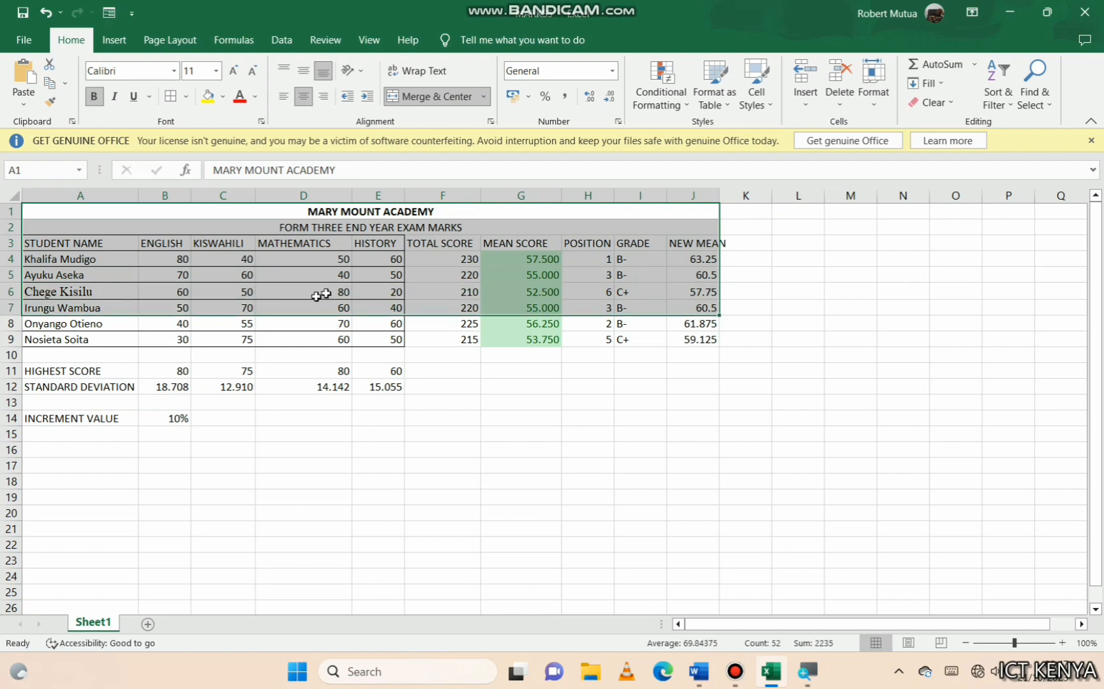
{"action": "left_click", "coordinate": [29, 41]}
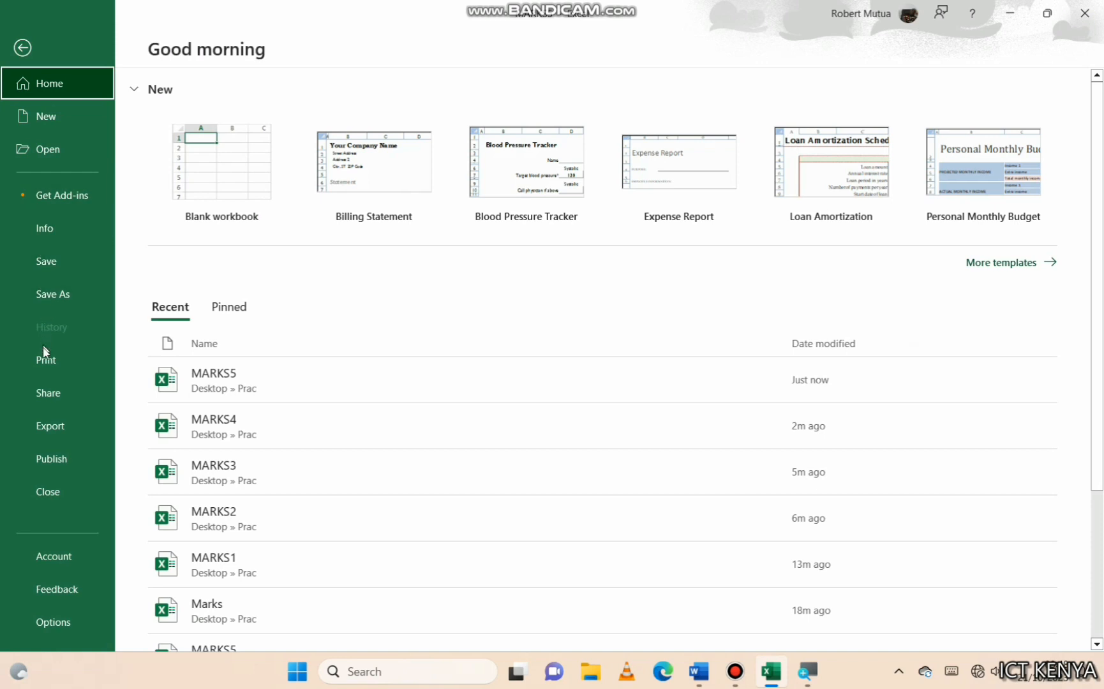
{"action": "left_click", "coordinate": [45, 361]}
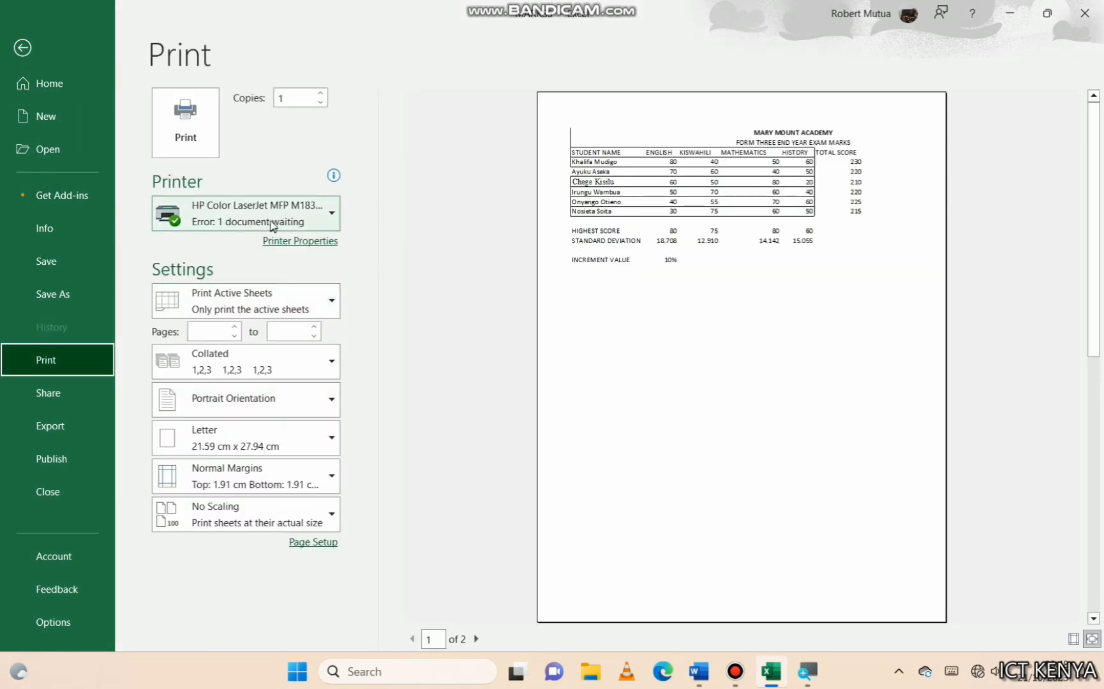
{"action": "left_click", "coordinate": [290, 308]}
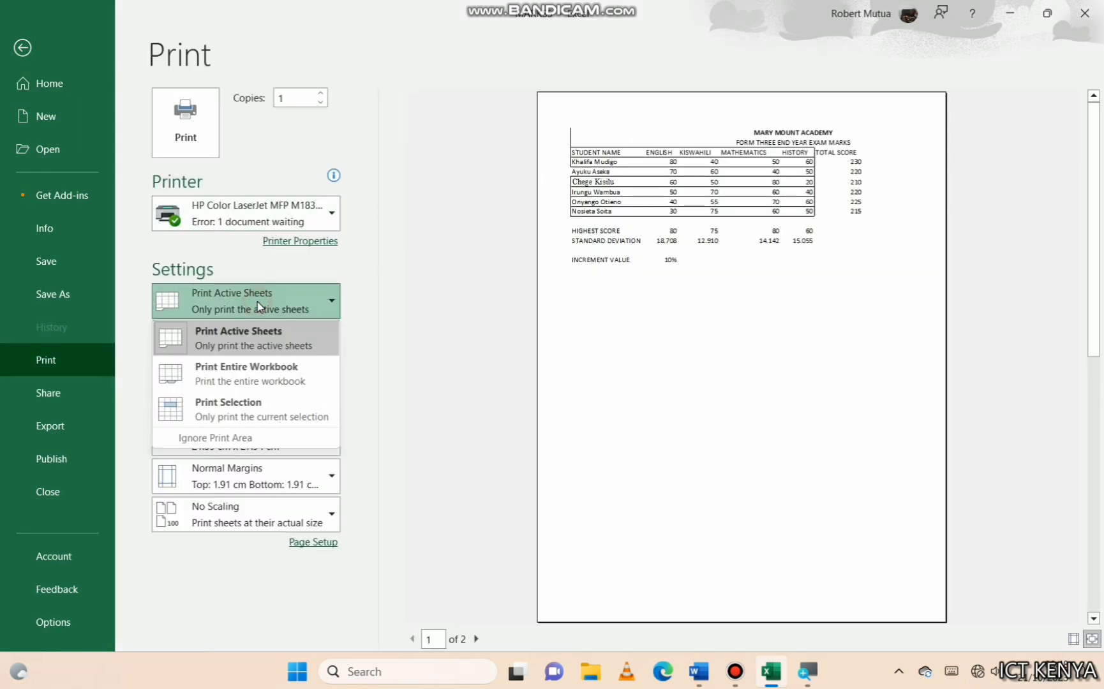
{"action": "left_click", "coordinate": [235, 407]}
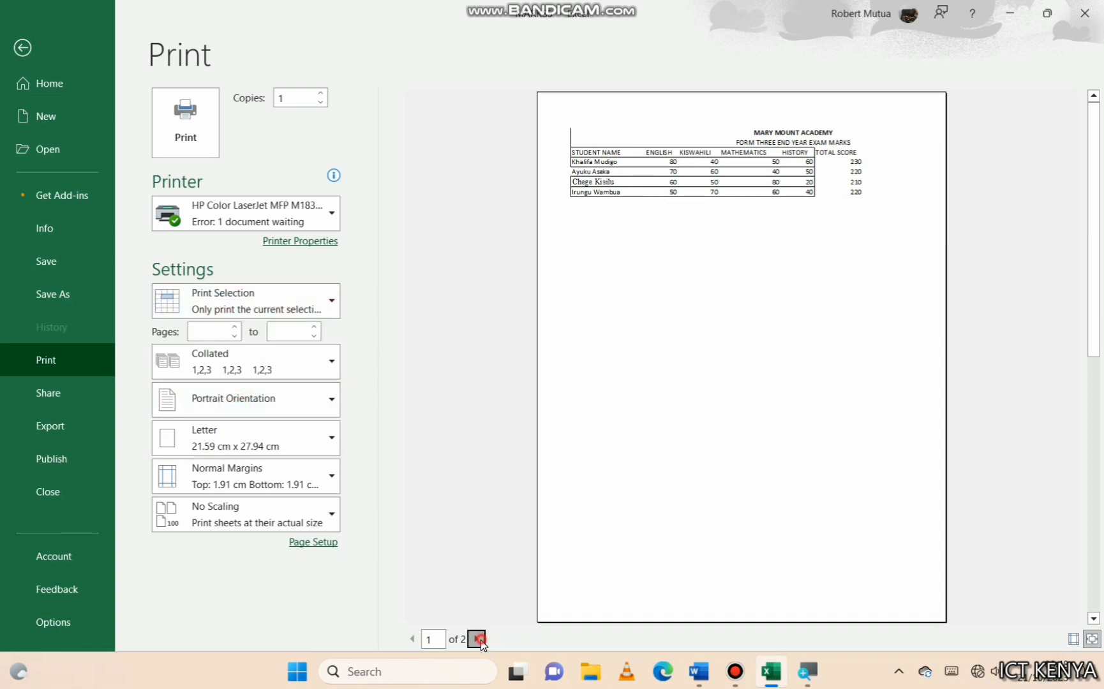
{"action": "left_click", "coordinate": [477, 639]}
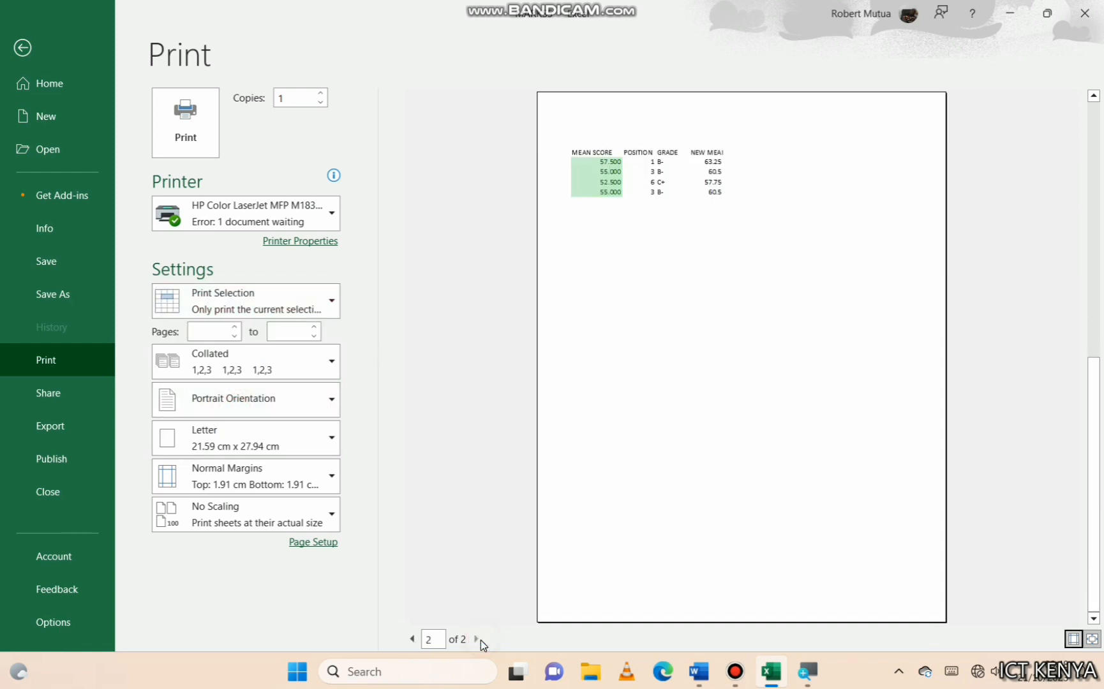
{"action": "left_click", "coordinate": [413, 639]}
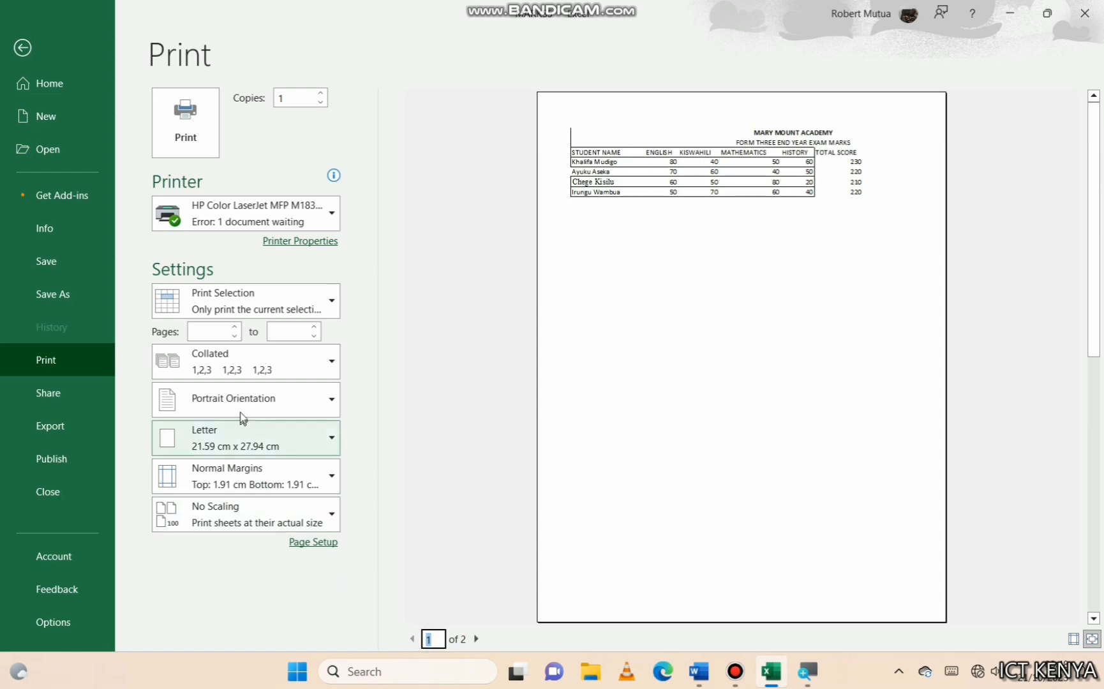
Change the print orientation to landscape, check the page preview and return to the worksheet
{"action": "left_click", "coordinate": [291, 404]}
{"action": "left_click", "coordinate": [267, 488]}
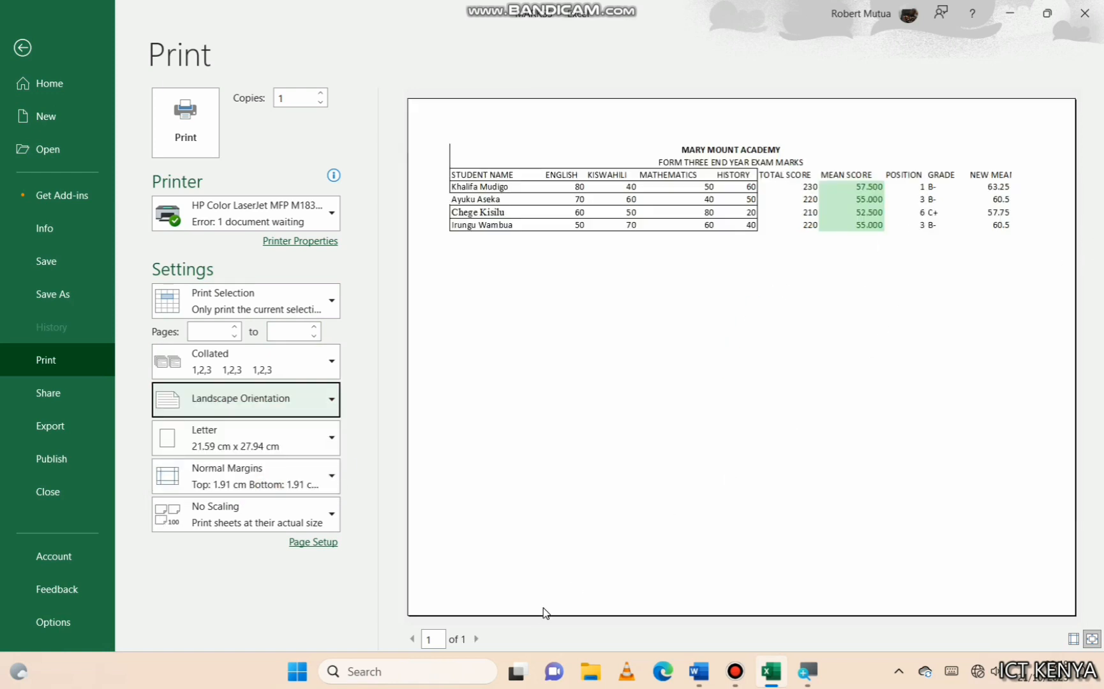
{"action": "left_click", "coordinate": [488, 639]}
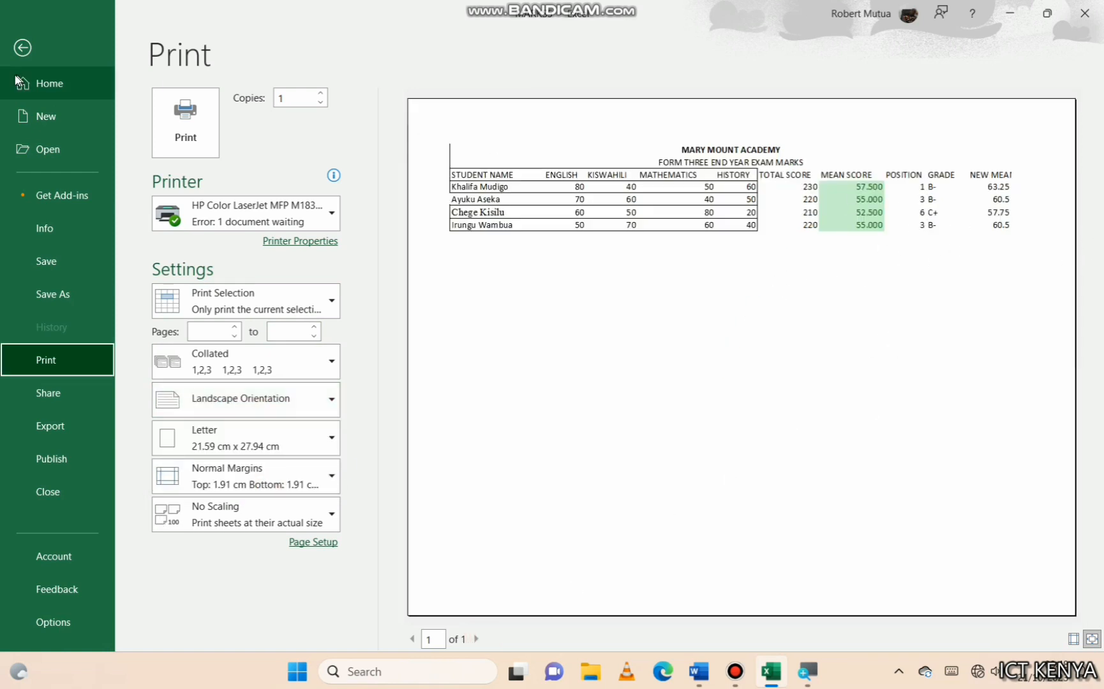
{"action": "left_click", "coordinate": [19, 49]}
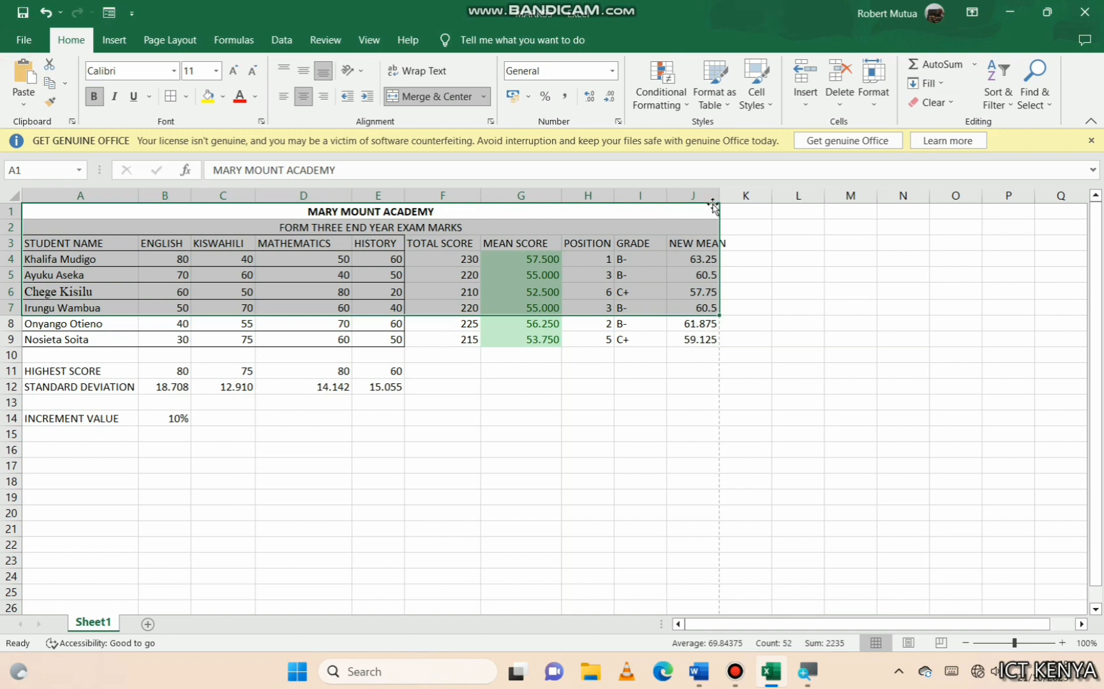
Widen column J so the NEW MEAN header fits inside its cell
{"action": "left_click_drag", "start_coordinate": [719, 195], "coordinate": [738, 201]}
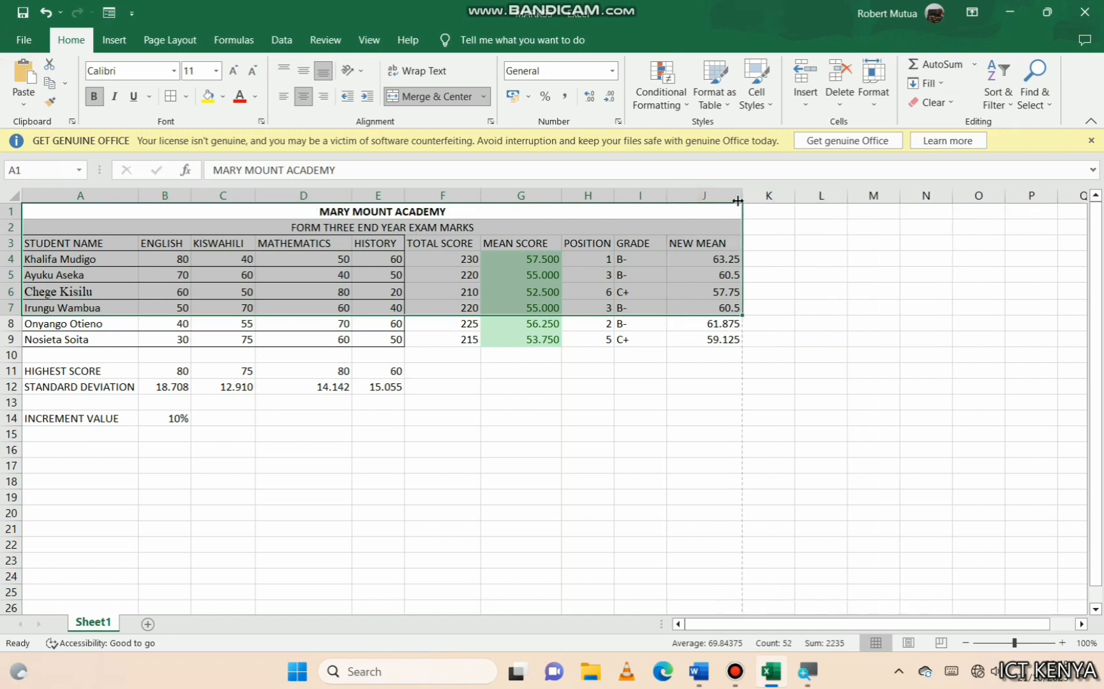
{"action": "left_click", "coordinate": [641, 358]}
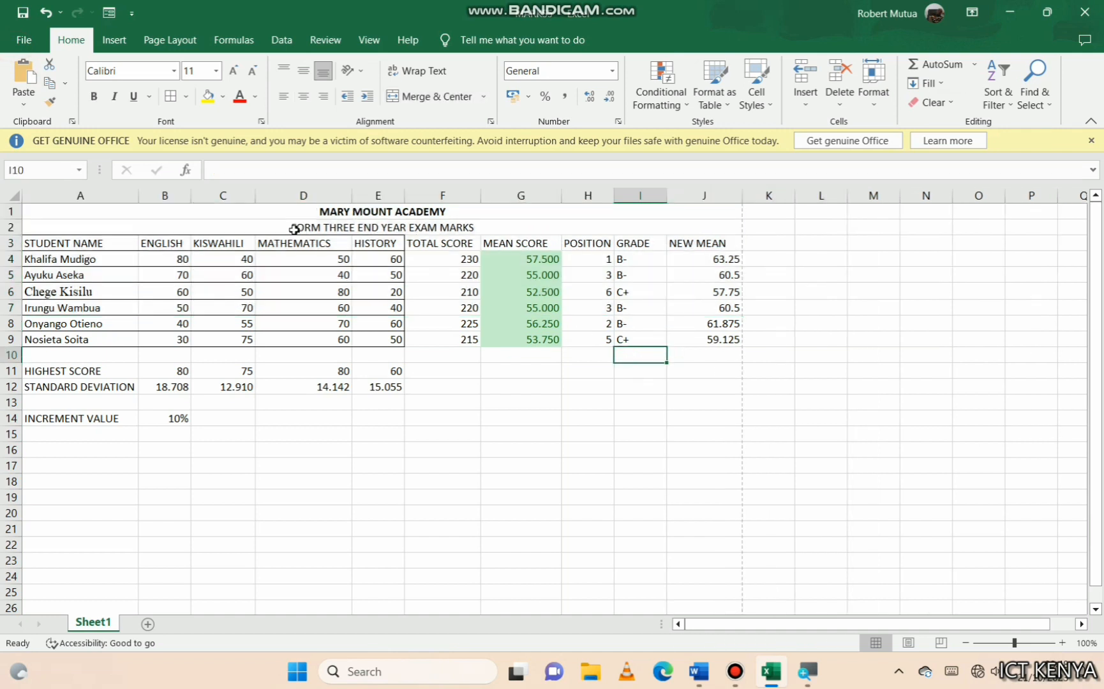
{"action": "left_click", "coordinate": [86, 229]}
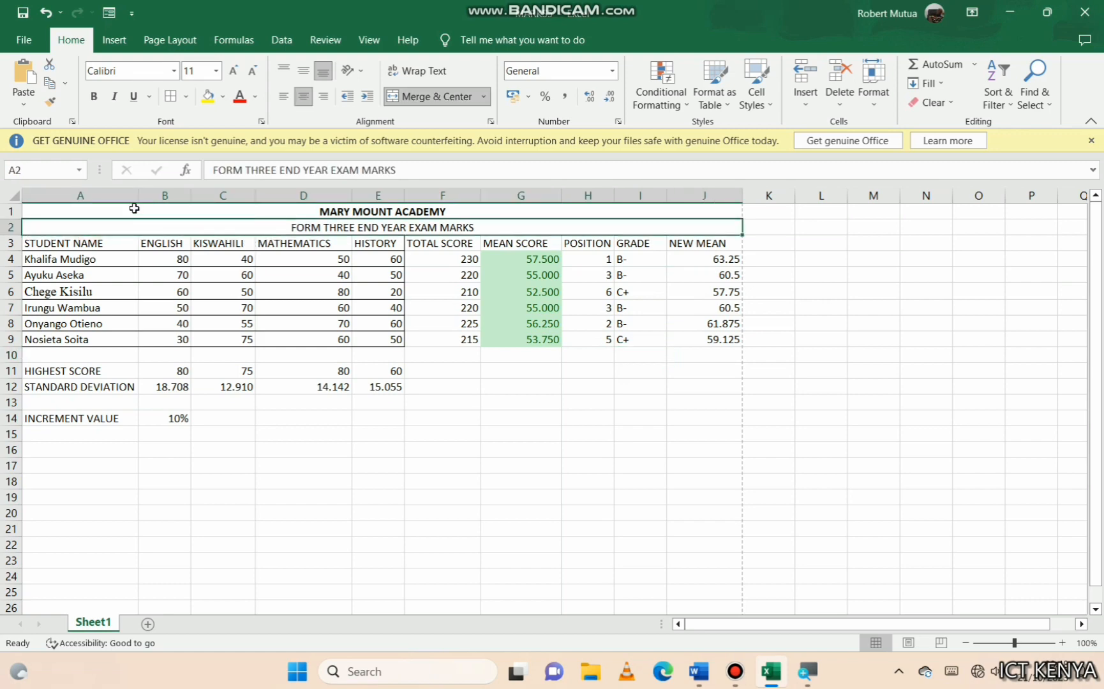
Replace the borders of the titles and student table A1:J9 with an outline and inside horizontal lines only
{"action": "left_click_drag", "start_coordinate": [132, 209], "coordinate": [158, 339]}
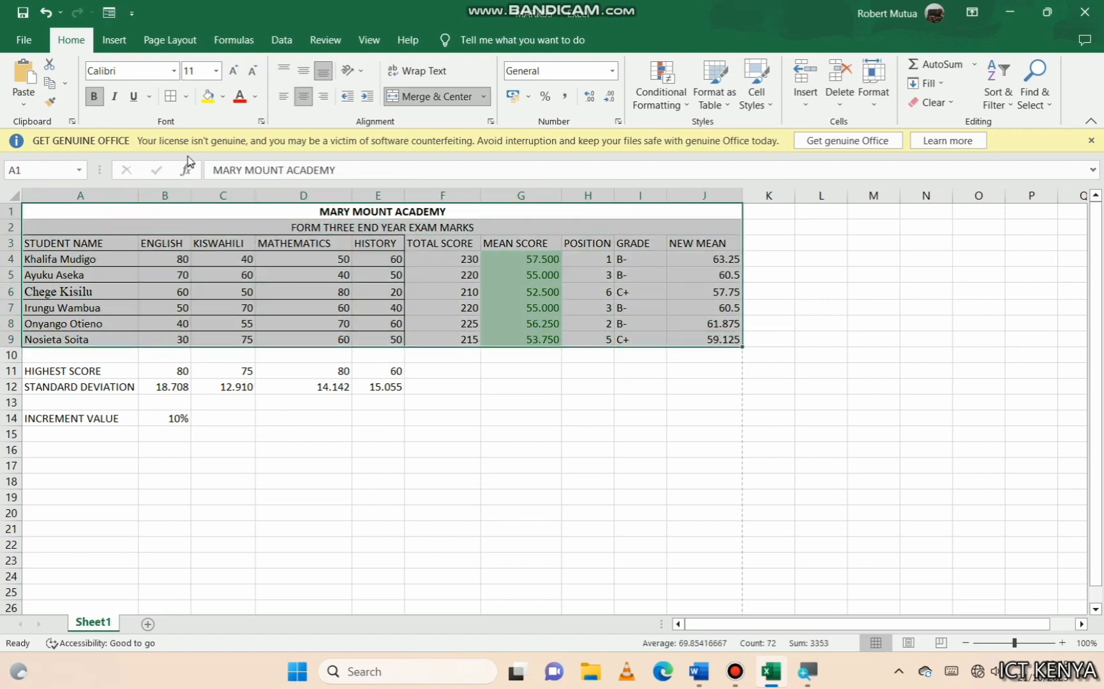
{"action": "left_click", "coordinate": [171, 100]}
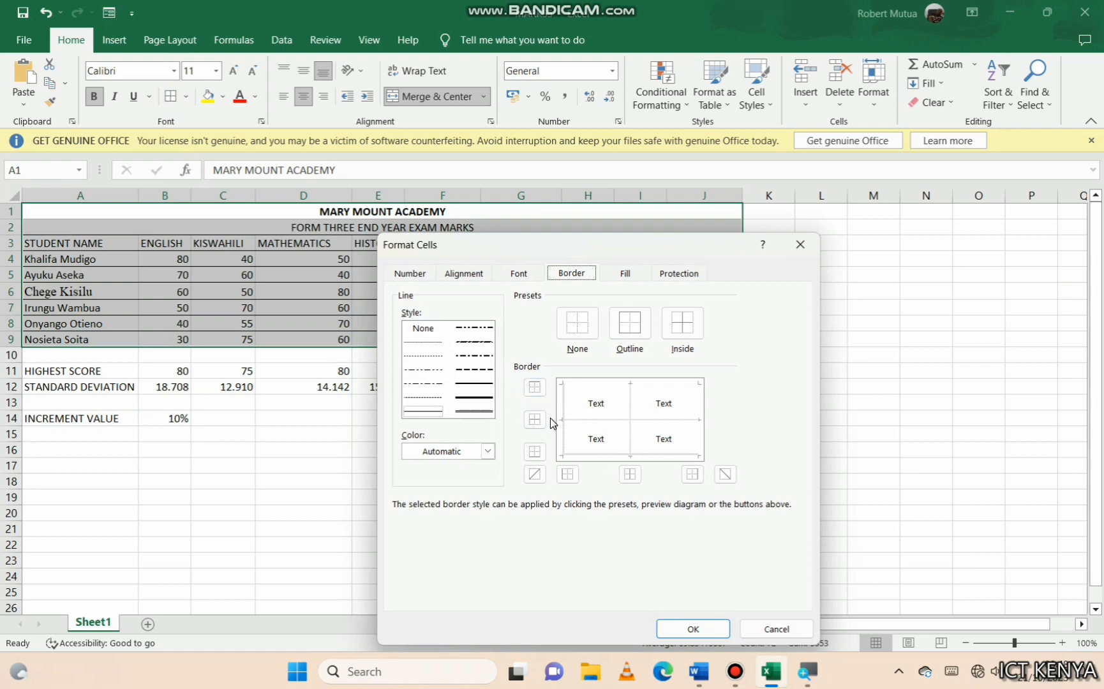
{"action": "left_click", "coordinate": [682, 324]}
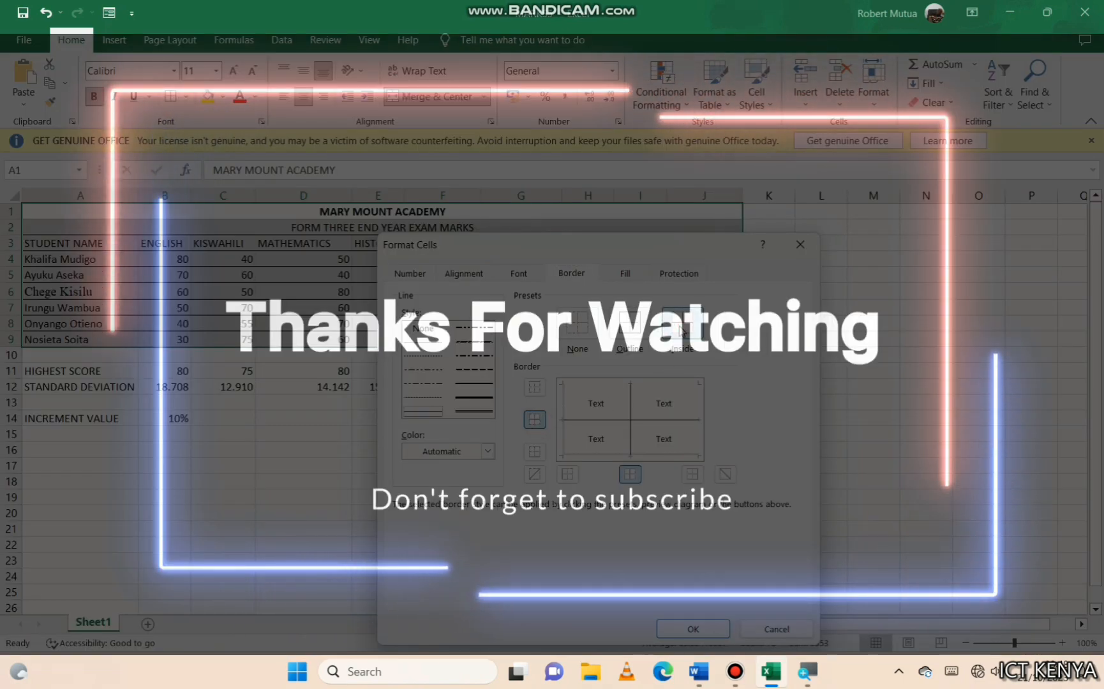
{"action": "left_click", "coordinate": [651, 327]}
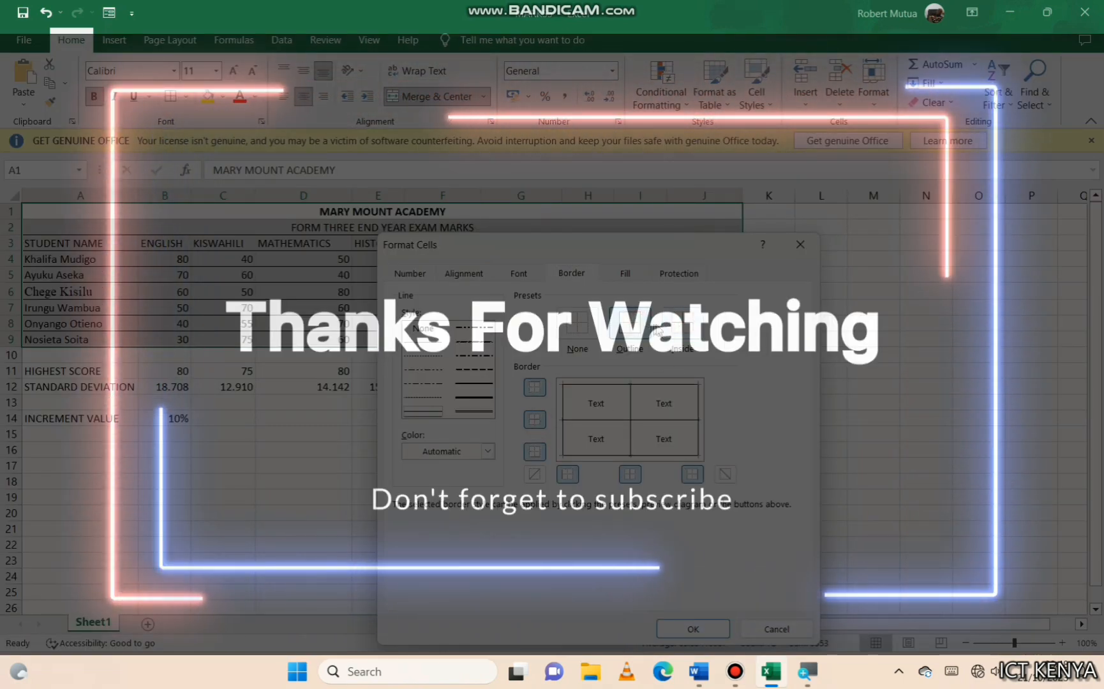
{"action": "left_click", "coordinate": [578, 324]}
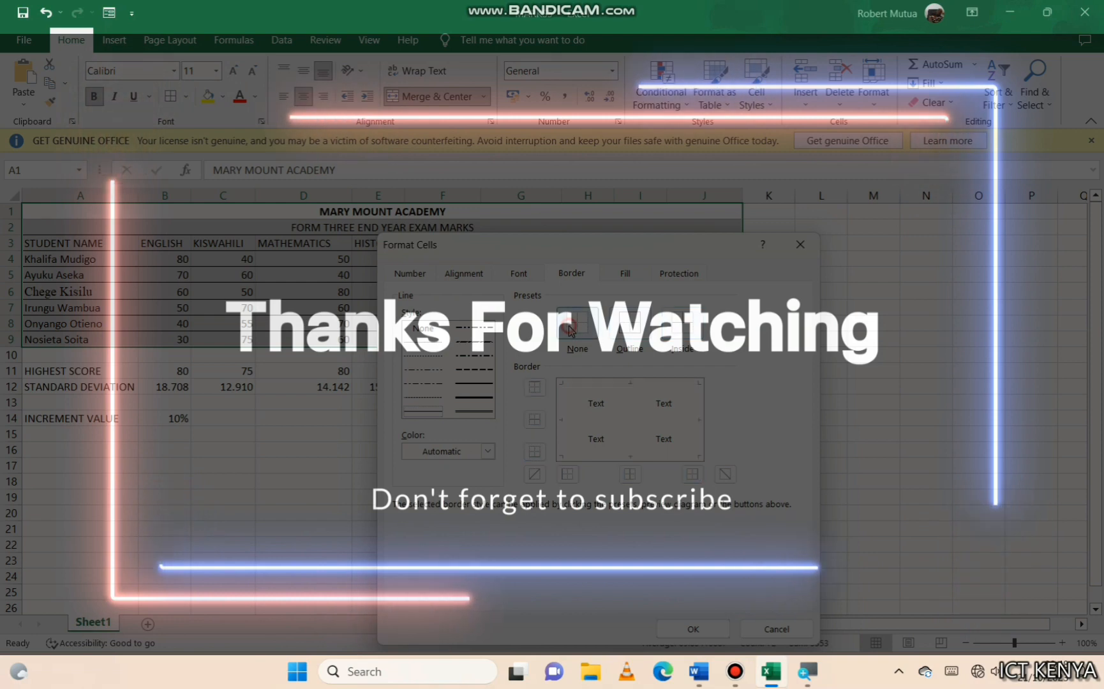
{"action": "left_click", "coordinate": [629, 329]}
{"action": "left_click", "coordinate": [533, 422]}
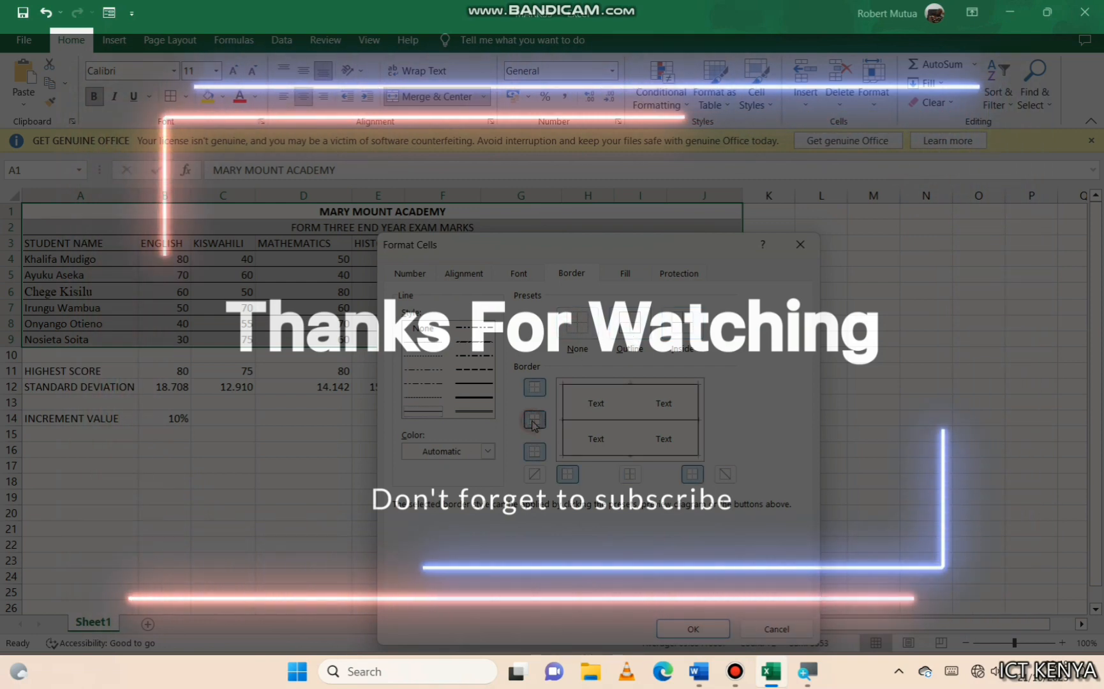
{"action": "left_click", "coordinate": [694, 630]}
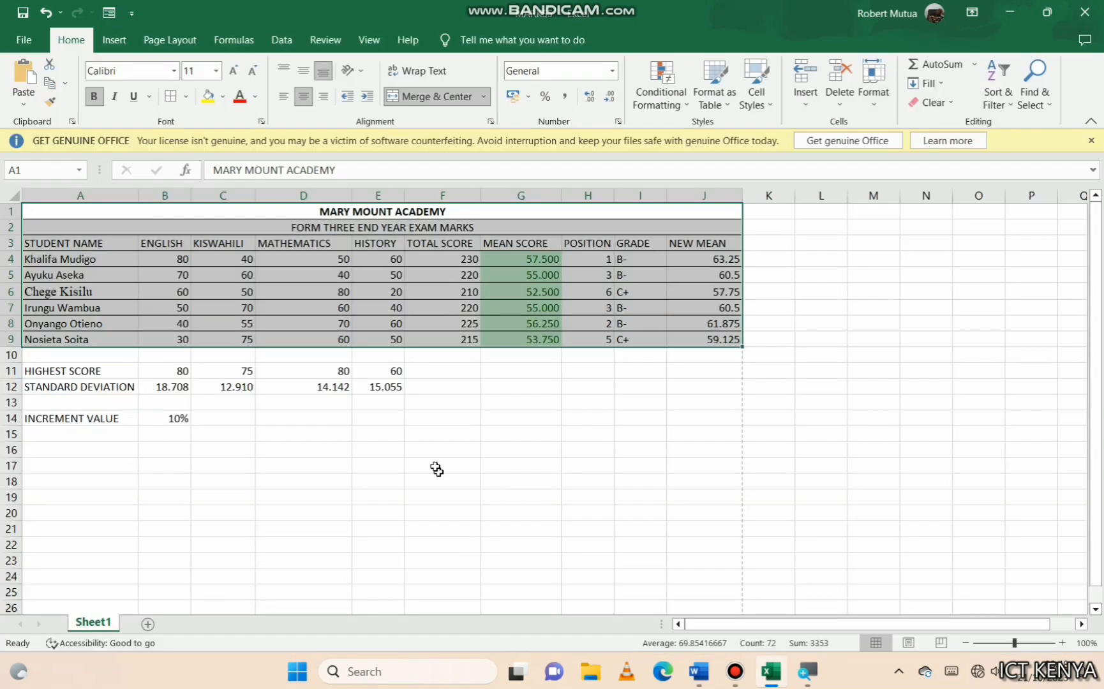
{"action": "left_click", "coordinate": [437, 470]}
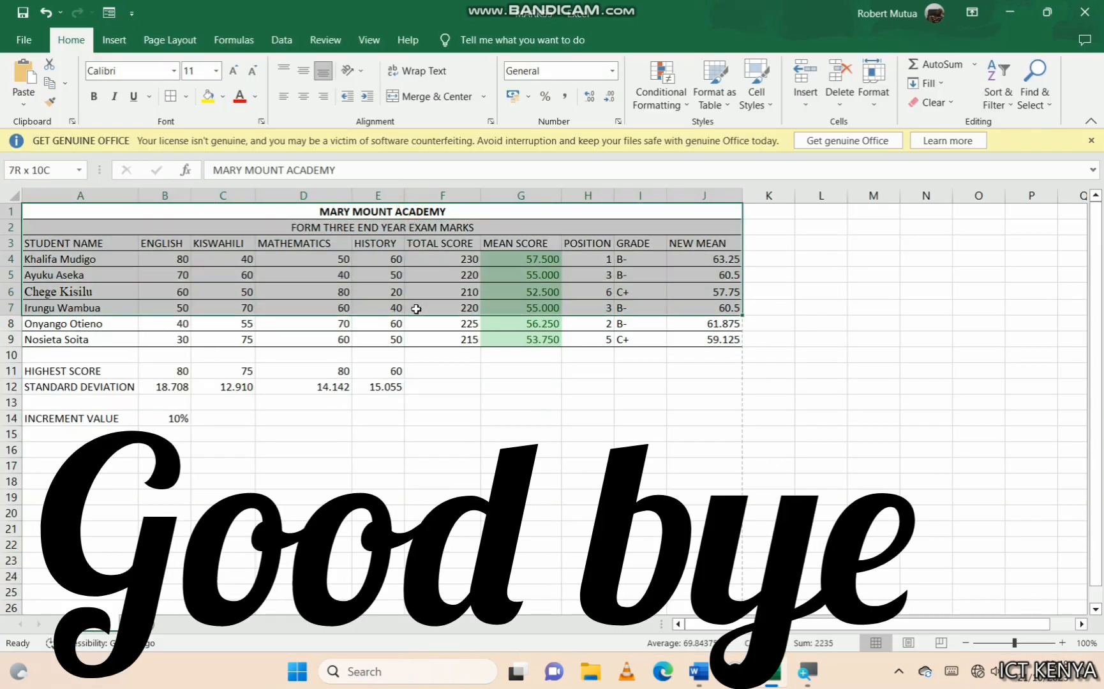